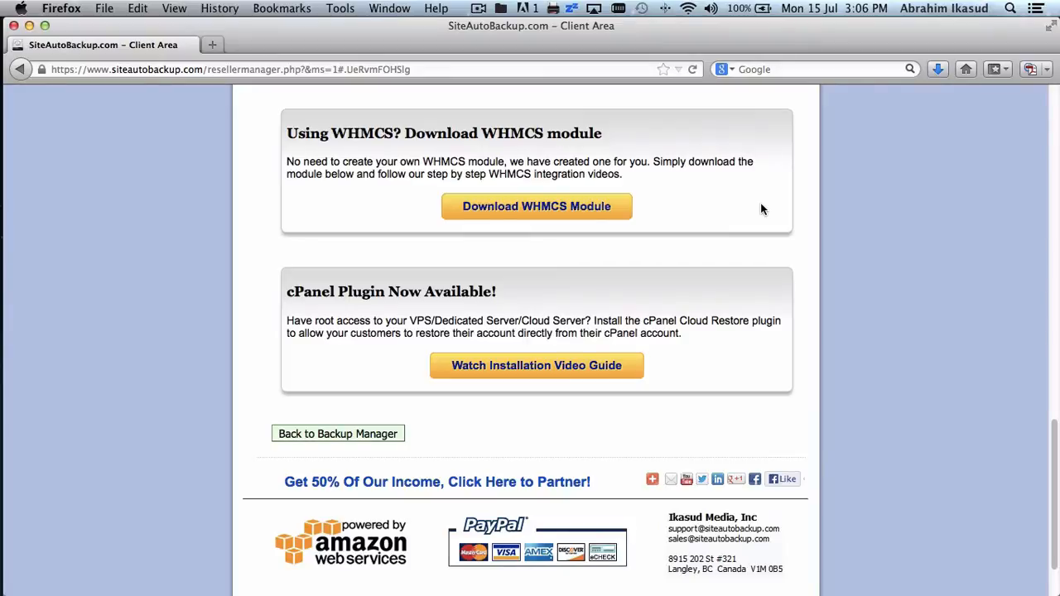
- Download the sab_whmcs.zip WHMCS module from the SiteAutoBackup.com client area and save it to disk
{"action": "left_click", "coordinate": [519, 212]}
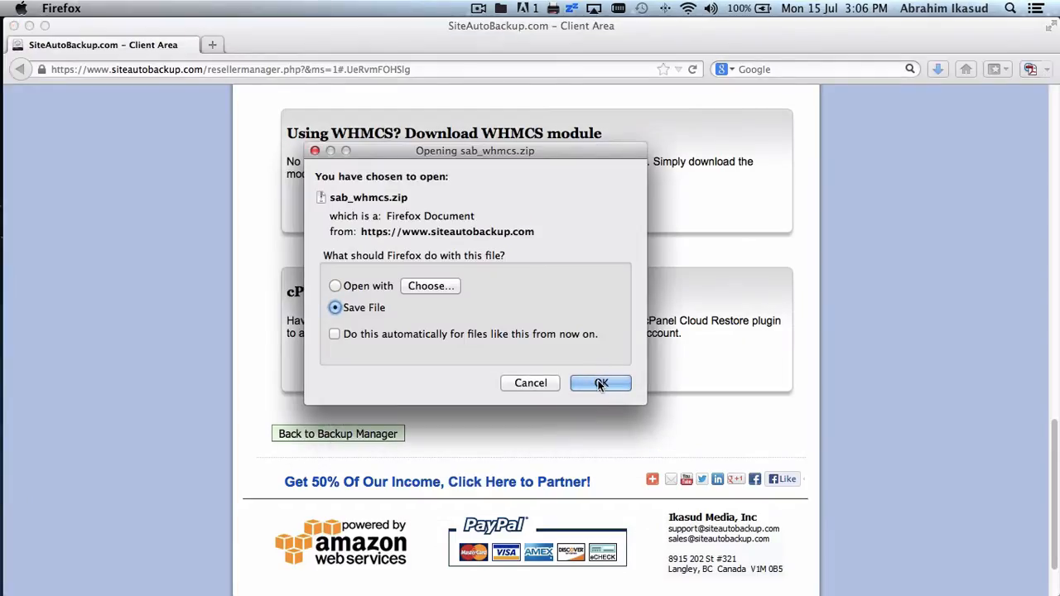
{"action": "left_click", "coordinate": [600, 383]}
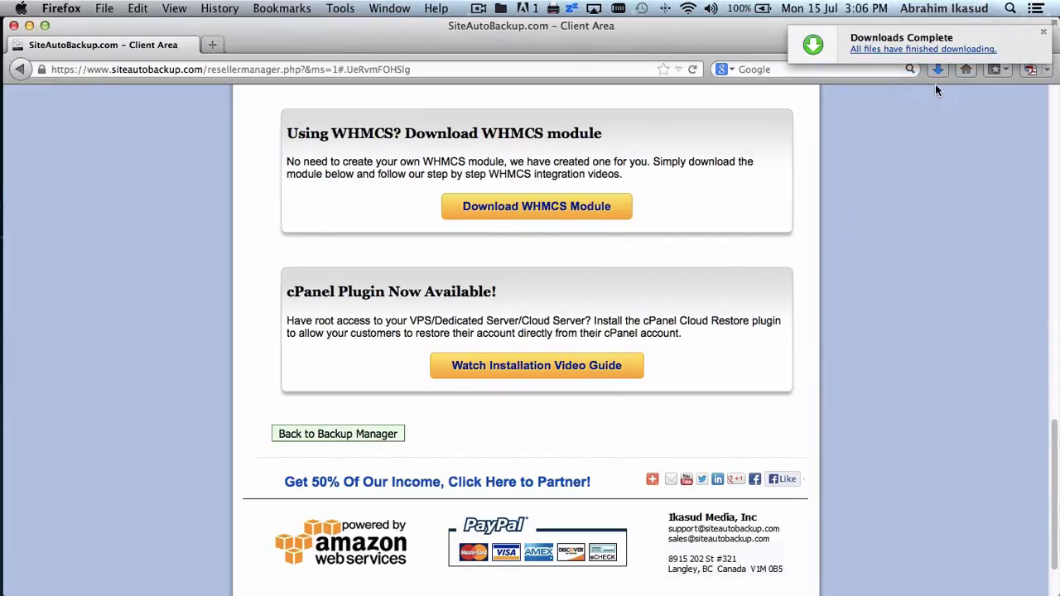
- Extract sab_whmcs.zip in Finder's Downloads, check the whmcs folder's includes and modules, and return to Firefox
{"action": "mouse_move", "coordinate": [8, 118]}
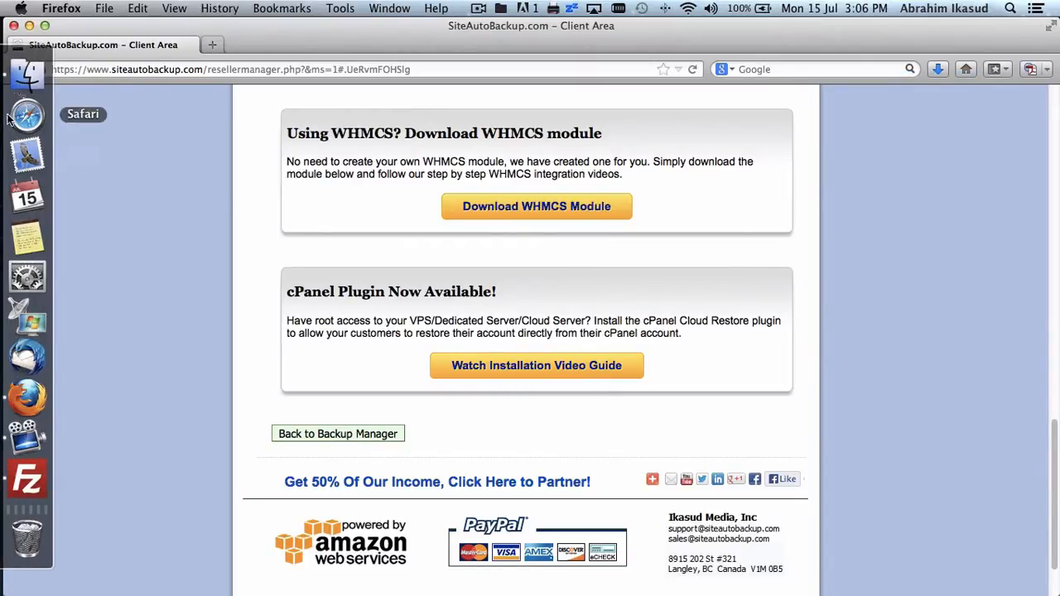
{"action": "left_click", "coordinate": [18, 74]}
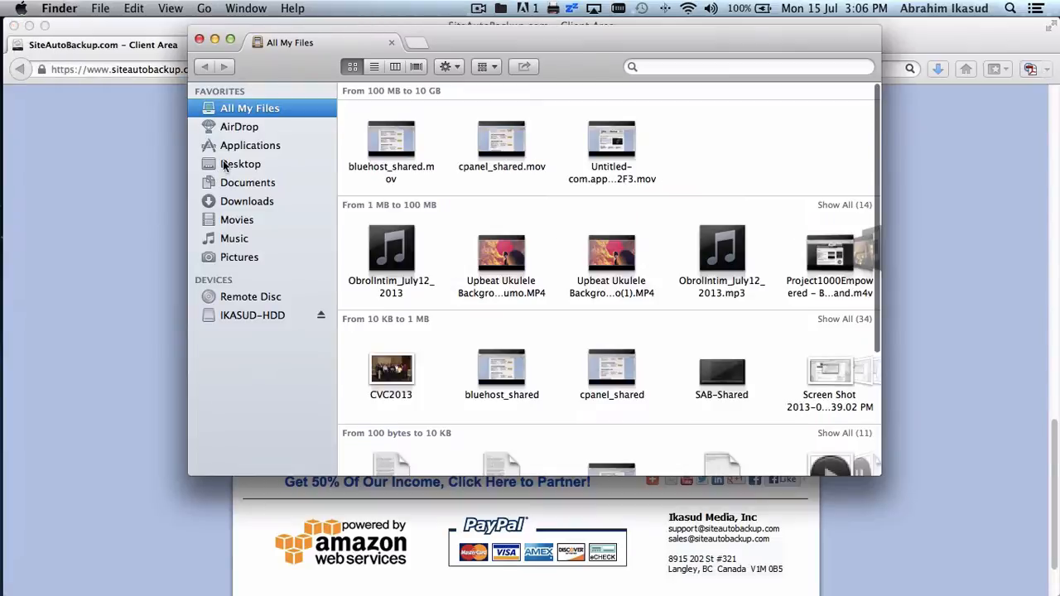
{"action": "left_click", "coordinate": [247, 202]}
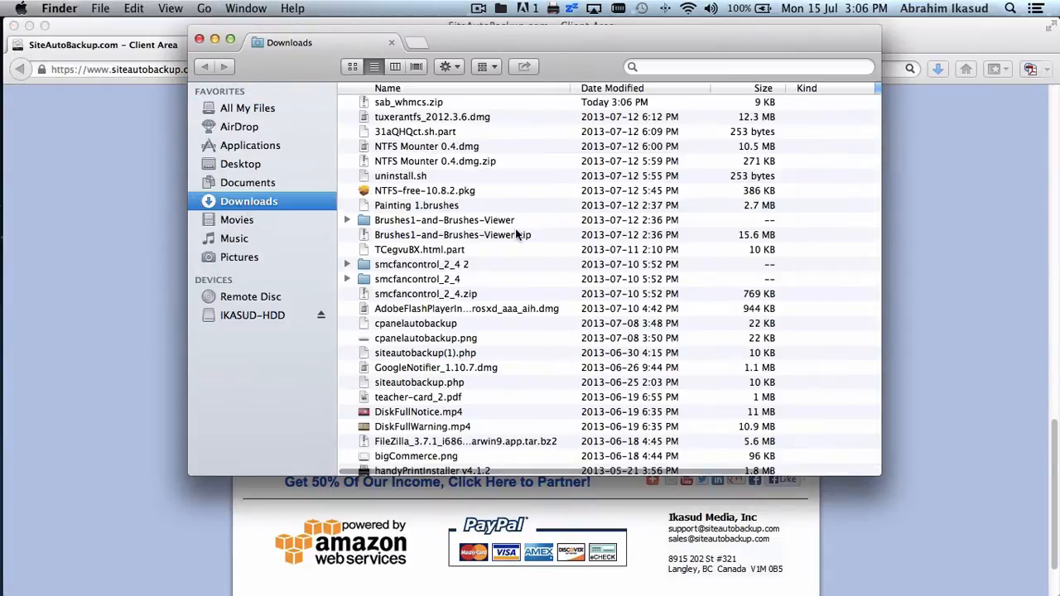
{"action": "left_click", "coordinate": [436, 105]}
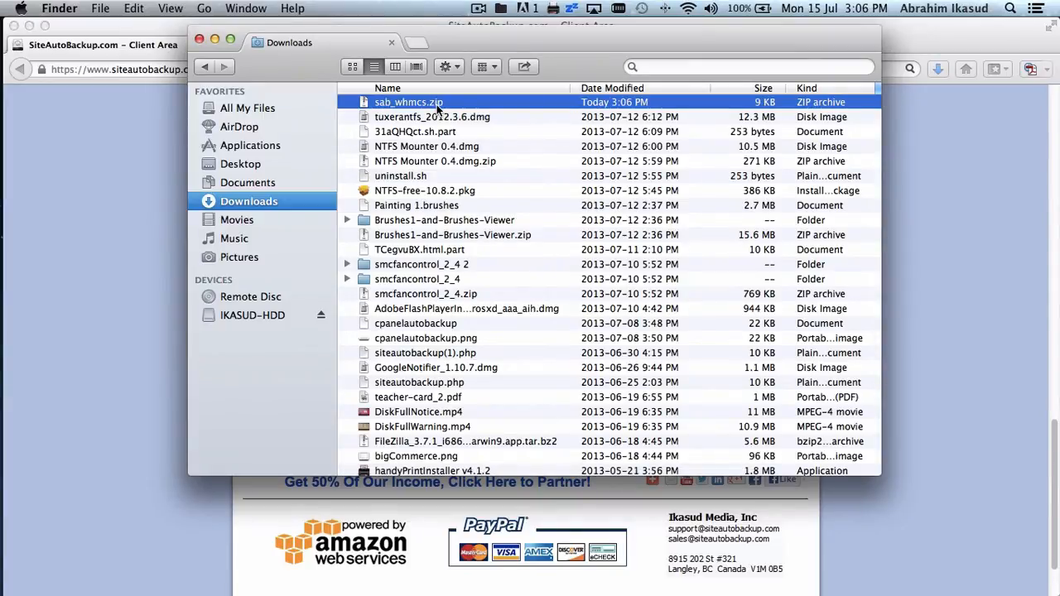
{"action": "double_click", "coordinate": [437, 104]}
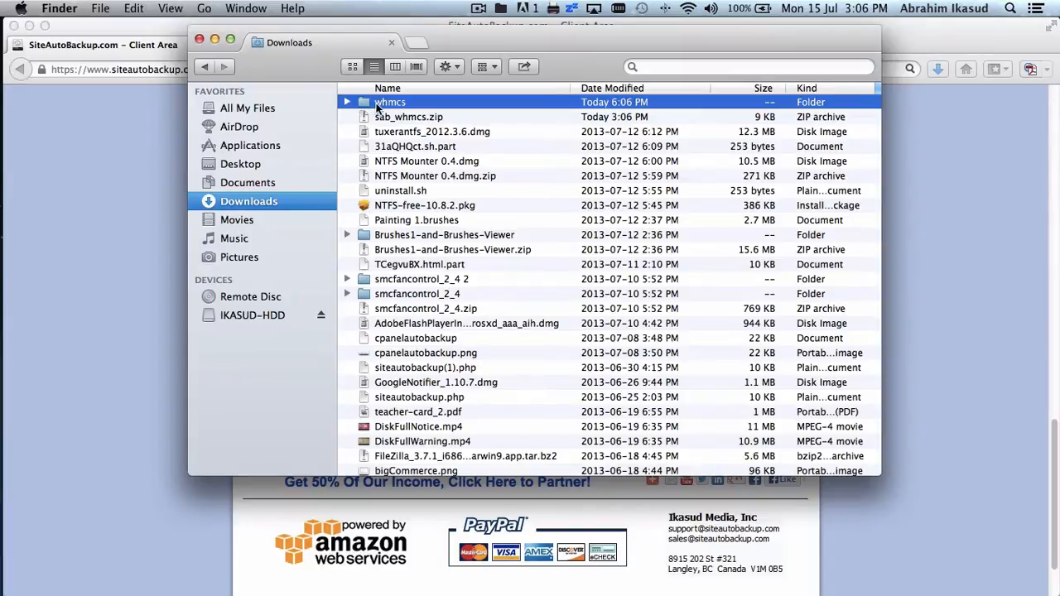
{"action": "left_click", "coordinate": [395, 66]}
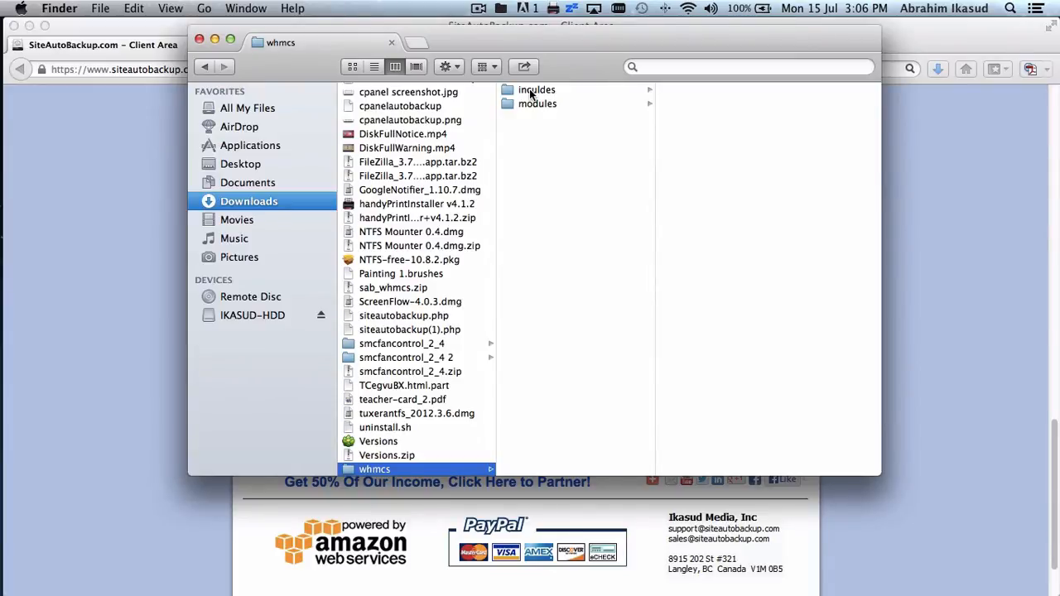
{"action": "left_click", "coordinate": [976, 288]}
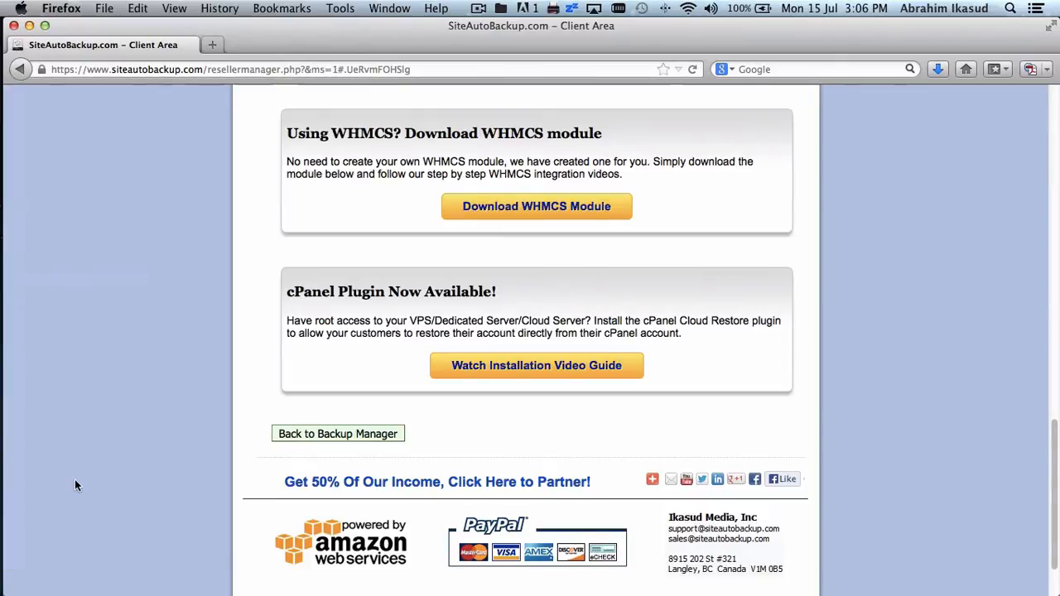
- In FileZilla's local pane, open Downloads sorted by last modified date and enter the whmcs folder
{"action": "left_click", "coordinate": [25, 477]}
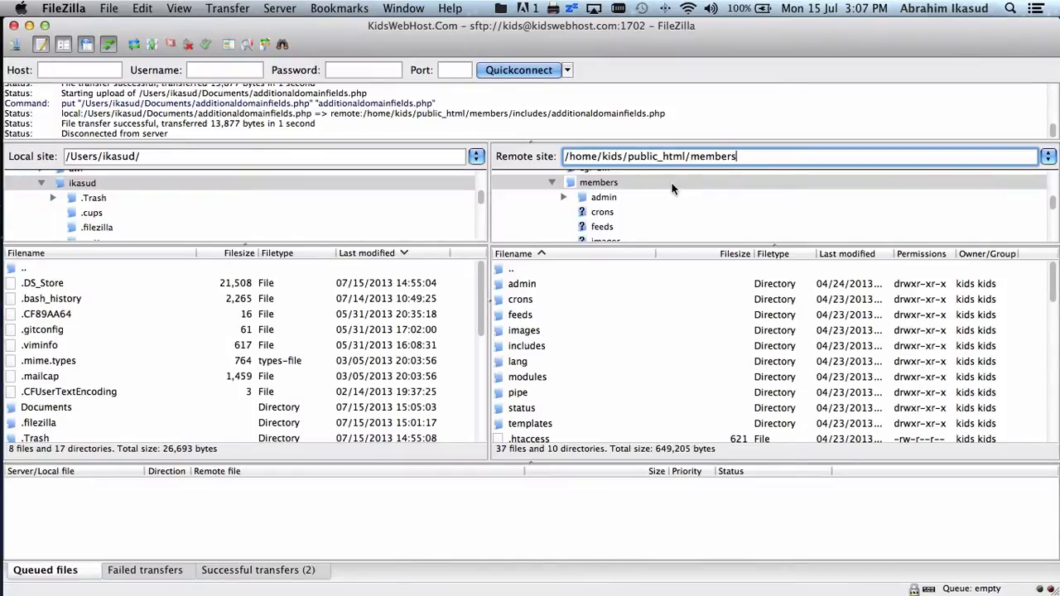
{"action": "scroll", "coordinate": [245, 309], "scroll_direction": "down", "scroll_amount": 1}
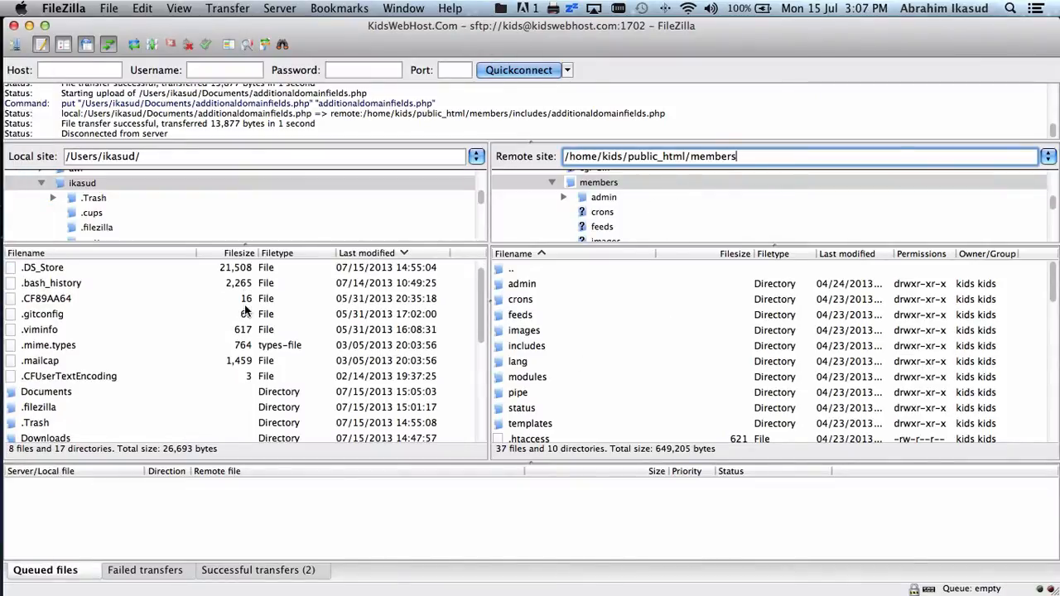
{"action": "scroll", "coordinate": [245, 310], "scroll_direction": "down", "scroll_amount": 5}
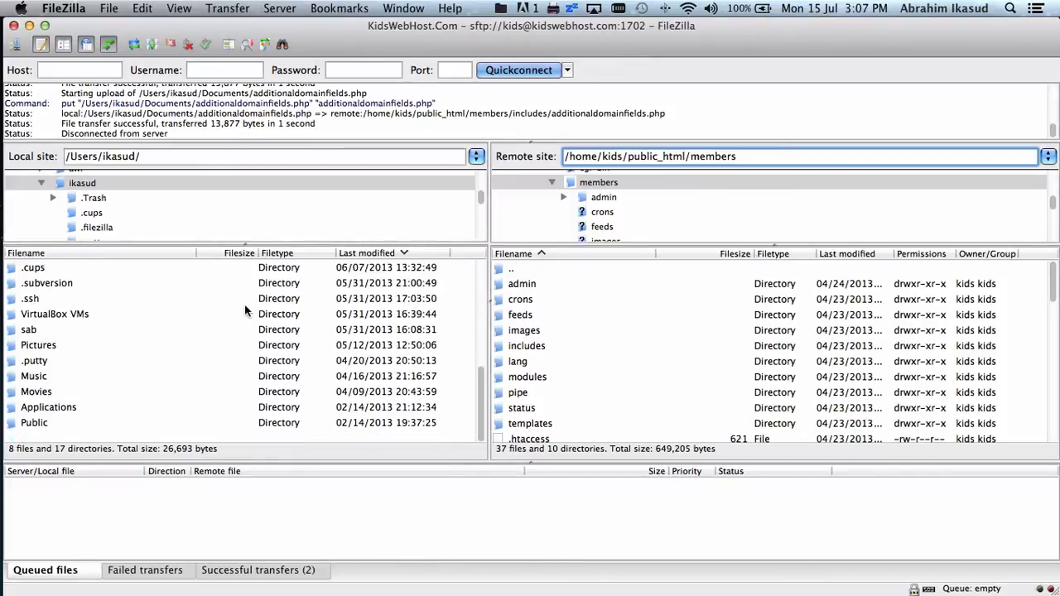
{"action": "scroll", "coordinate": [244, 311], "scroll_direction": "up", "scroll_amount": 5}
{"action": "double_click", "coordinate": [64, 318]}
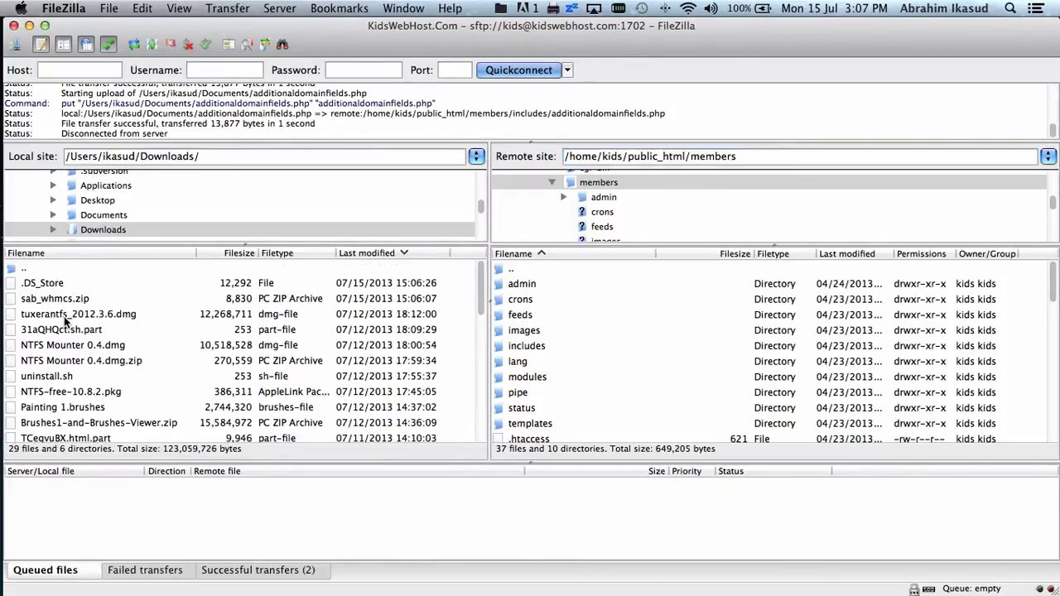
{"action": "left_click", "coordinate": [350, 253]}
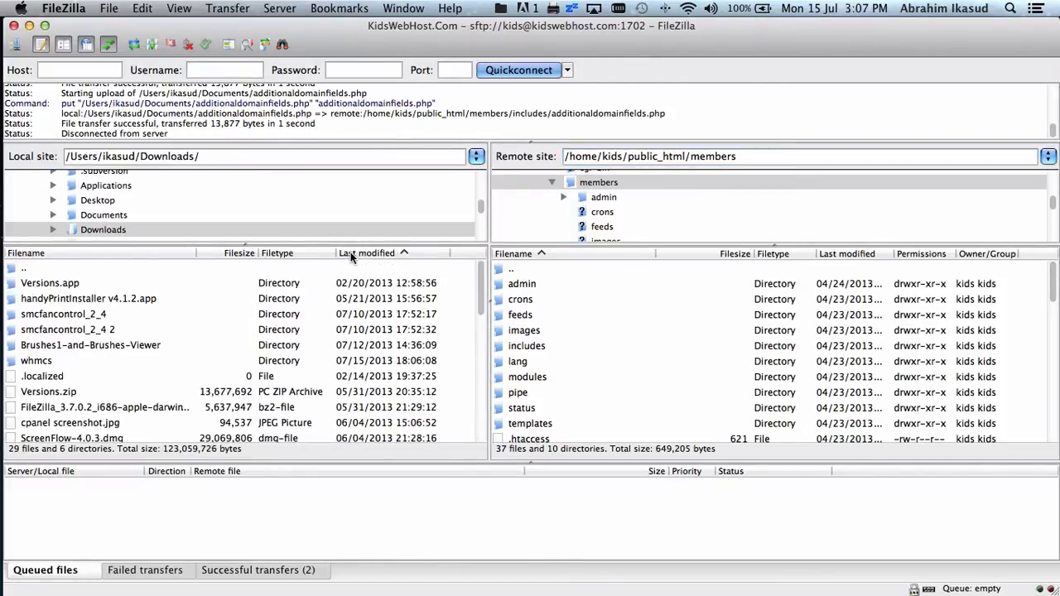
{"action": "left_click", "coordinate": [350, 253]}
{"action": "left_click", "coordinate": [350, 252]}
{"action": "left_click", "coordinate": [54, 362]}
{"action": "scroll", "coordinate": [195, 354], "scroll_direction": "down", "scroll_amount": 3}
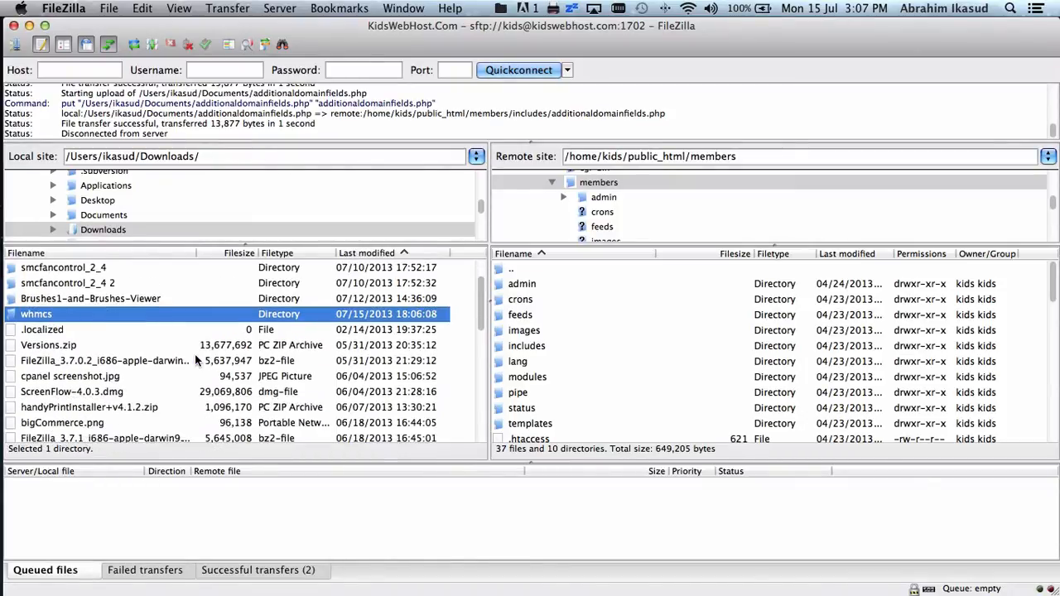
{"action": "double_click", "coordinate": [102, 318]}
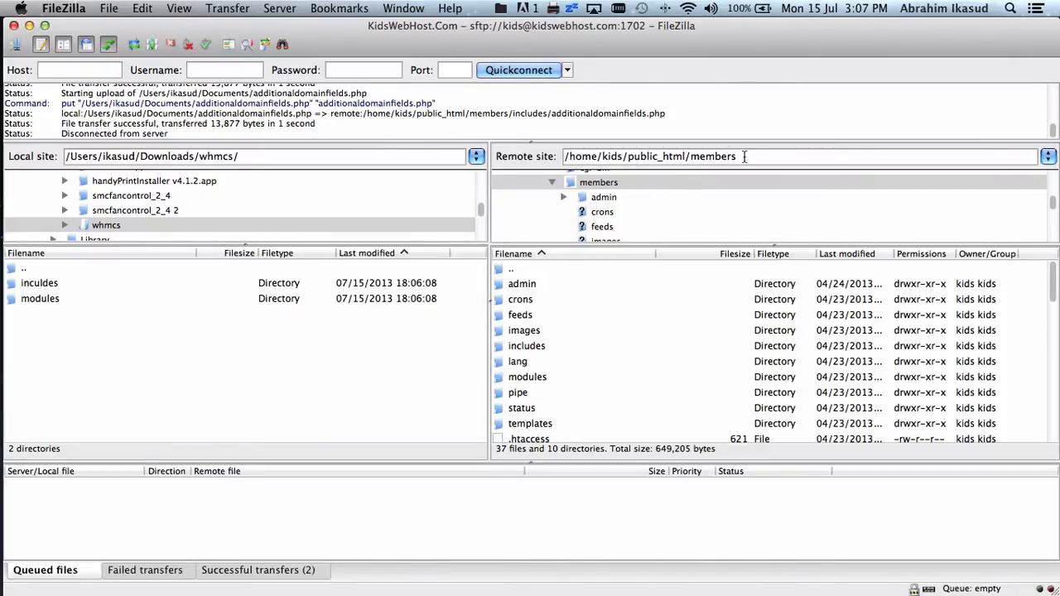
- Upload the inculdes and modules folders to the server's public_html/members directory
{"action": "left_click", "coordinate": [65, 282]}
{"action": "left_click", "coordinate": [64, 299], "text": "shift"}
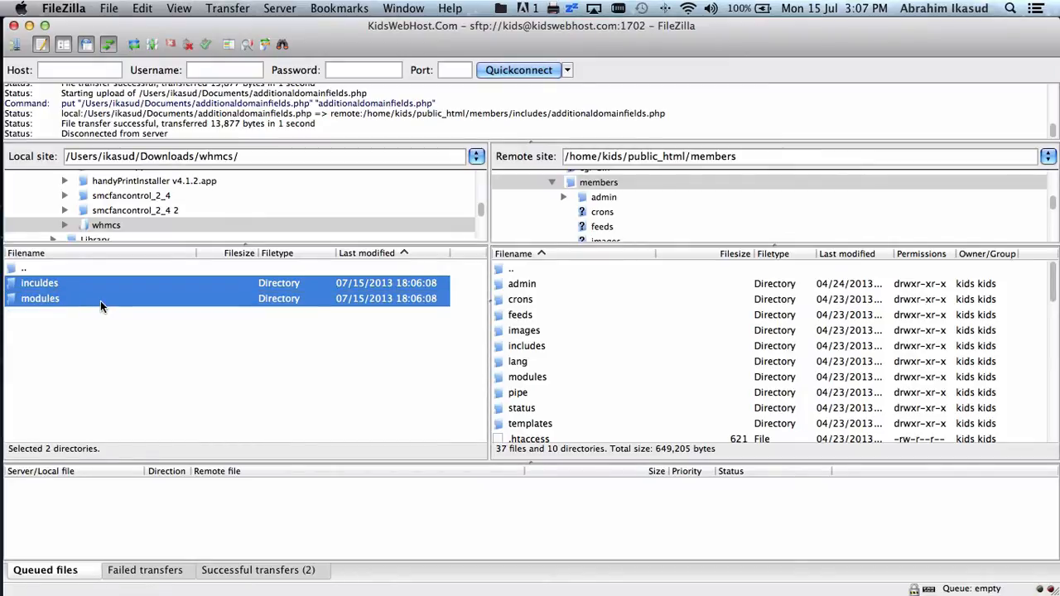
{"action": "right_click", "coordinate": [100, 301]}
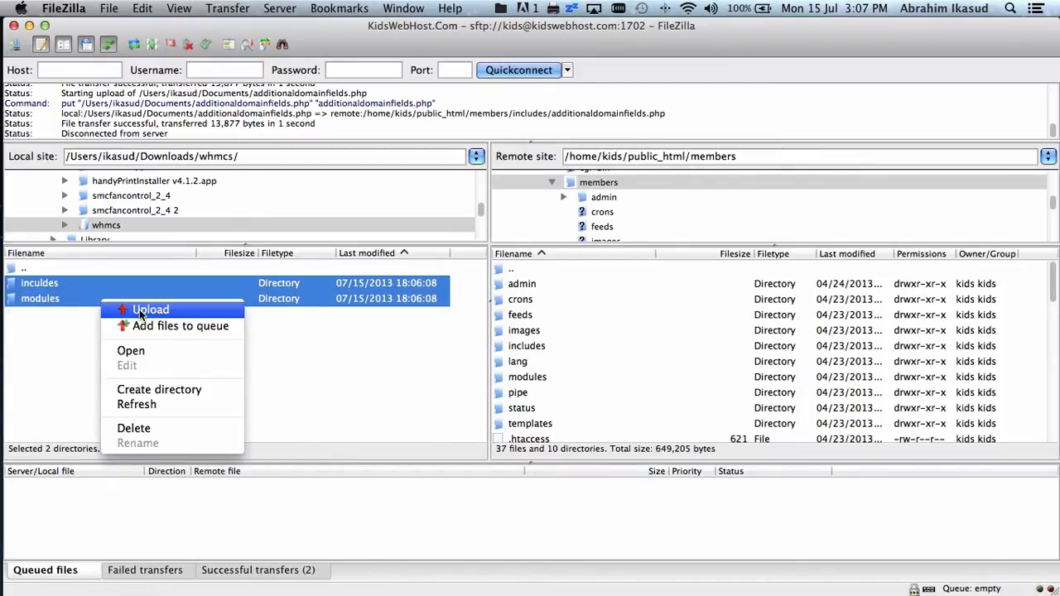
{"action": "left_click", "coordinate": [140, 311]}
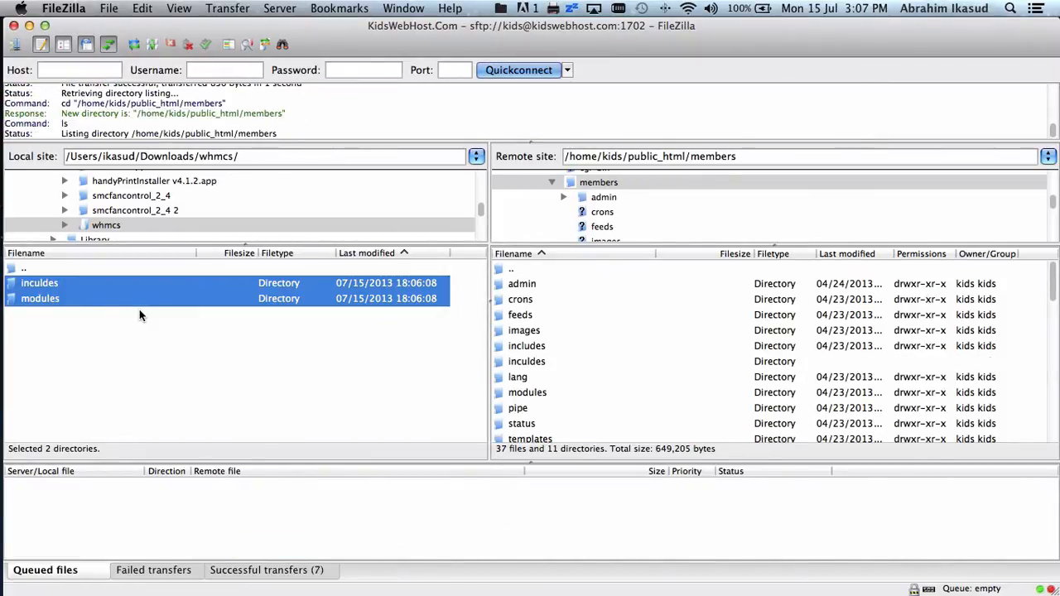
{"action": "left_click", "coordinate": [274, 360]}
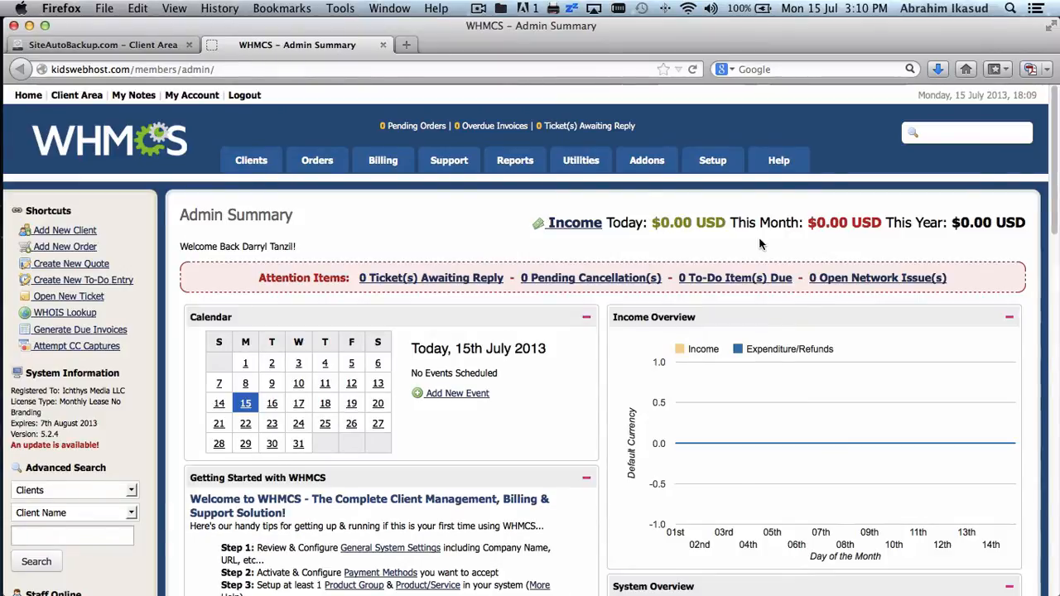
- Go to Setup > Products/Services > Products/Services and start creating a new group
{"action": "mouse_move", "coordinate": [712, 171]}
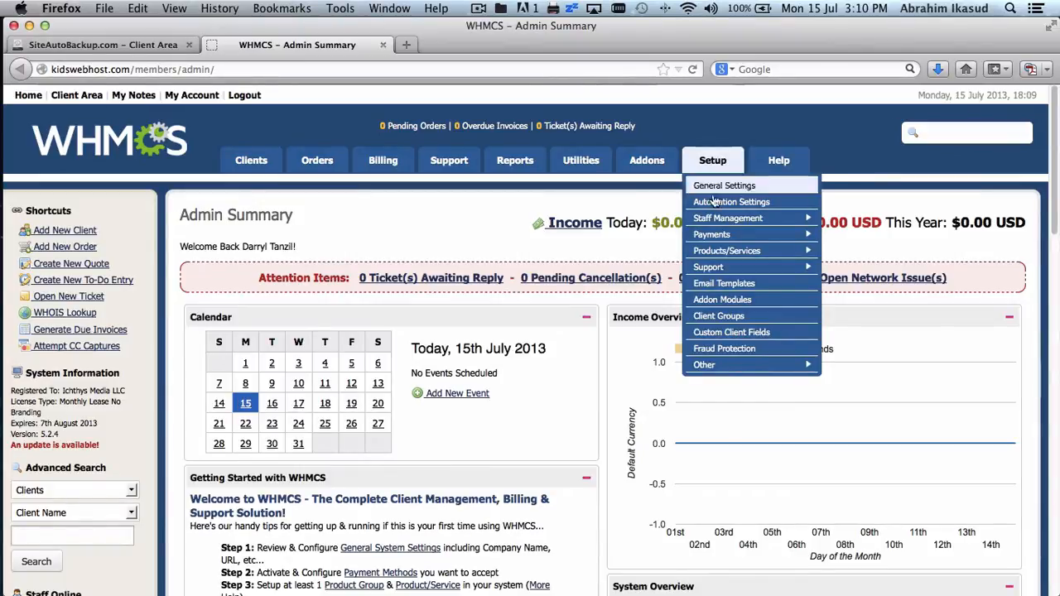
{"action": "mouse_move", "coordinate": [734, 250]}
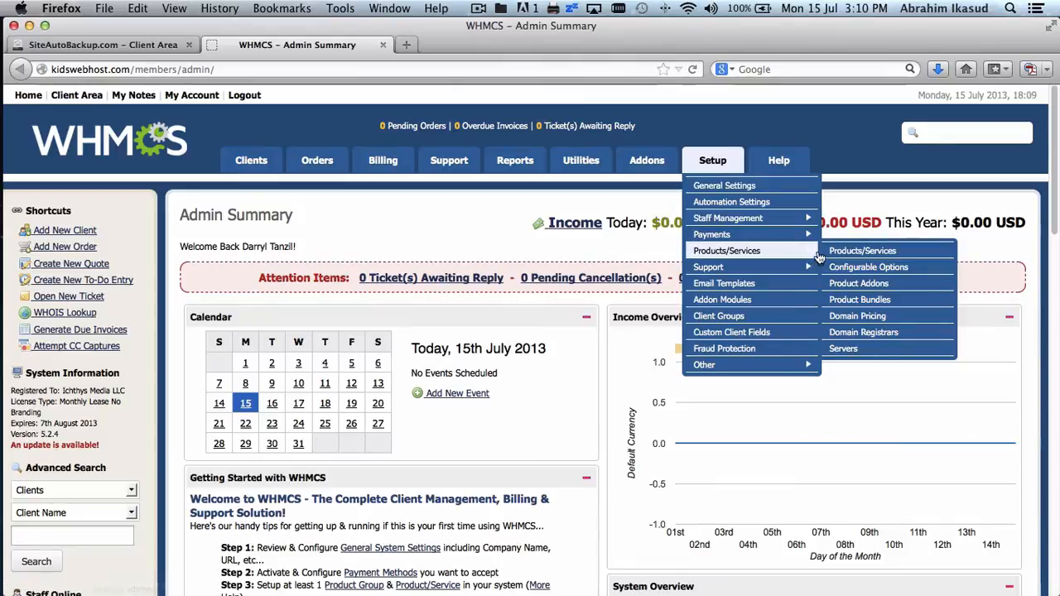
{"action": "left_click", "coordinate": [839, 251]}
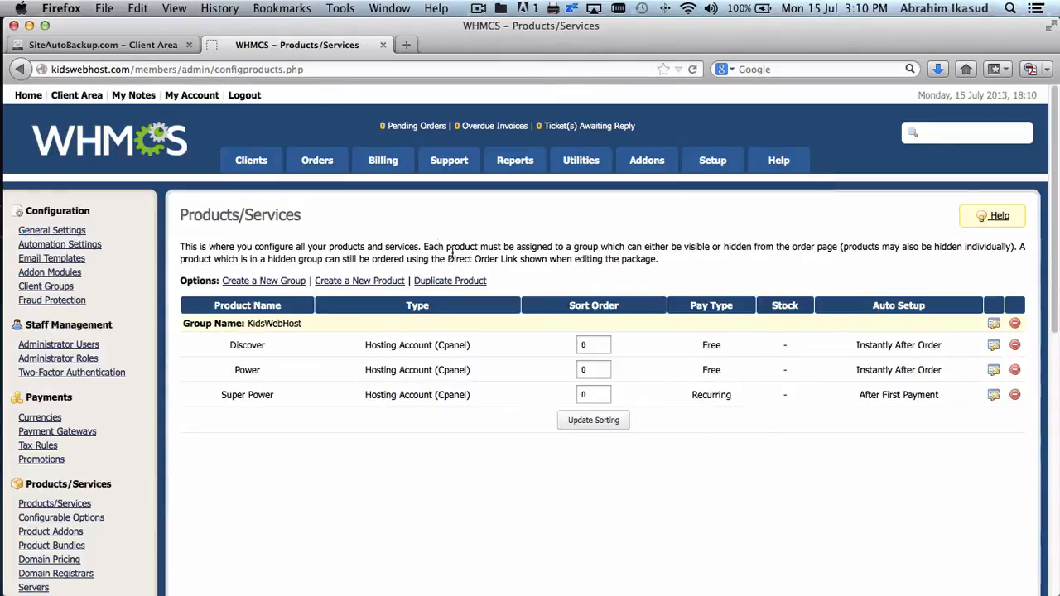
{"action": "left_click", "coordinate": [282, 281]}
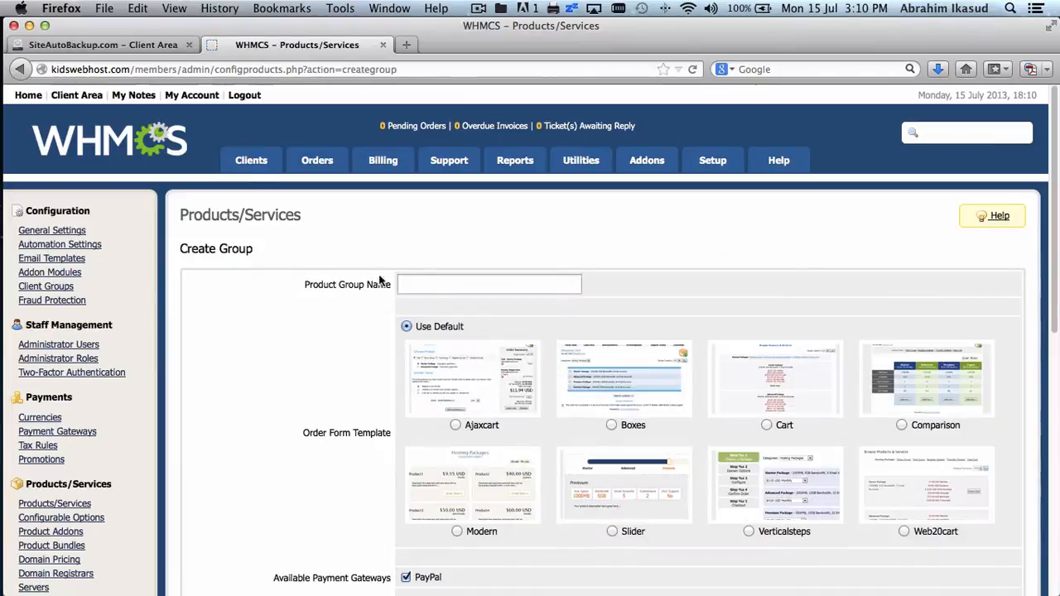
- Name the group 'Backup Hosting', pick the Web20cart order form template, and save it hidden
{"action": "left_click", "coordinate": [431, 284]}
{"action": "type", "text": "Back"}
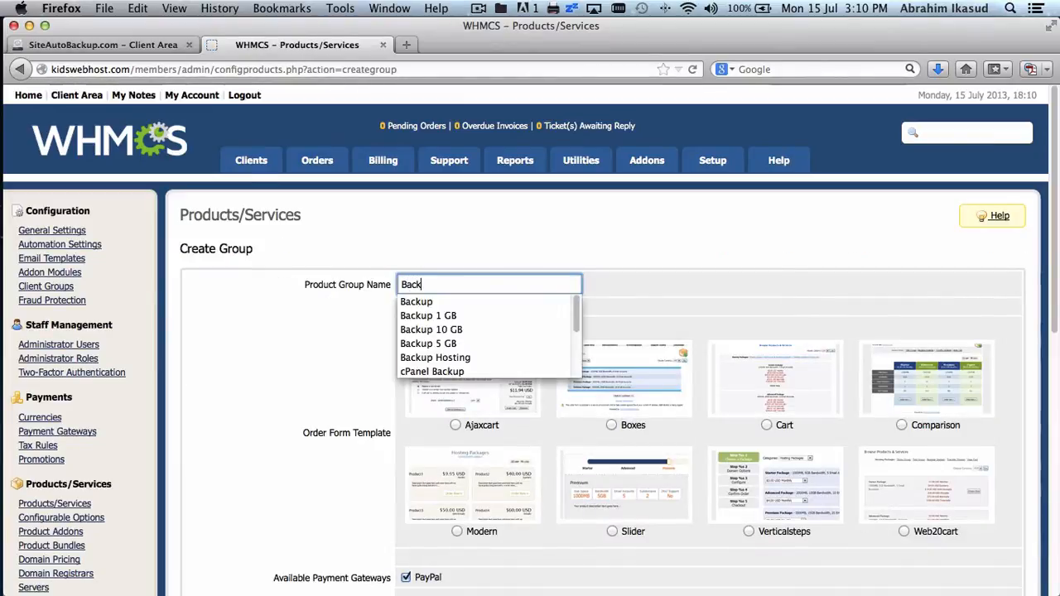
{"action": "type", "text": "up"}
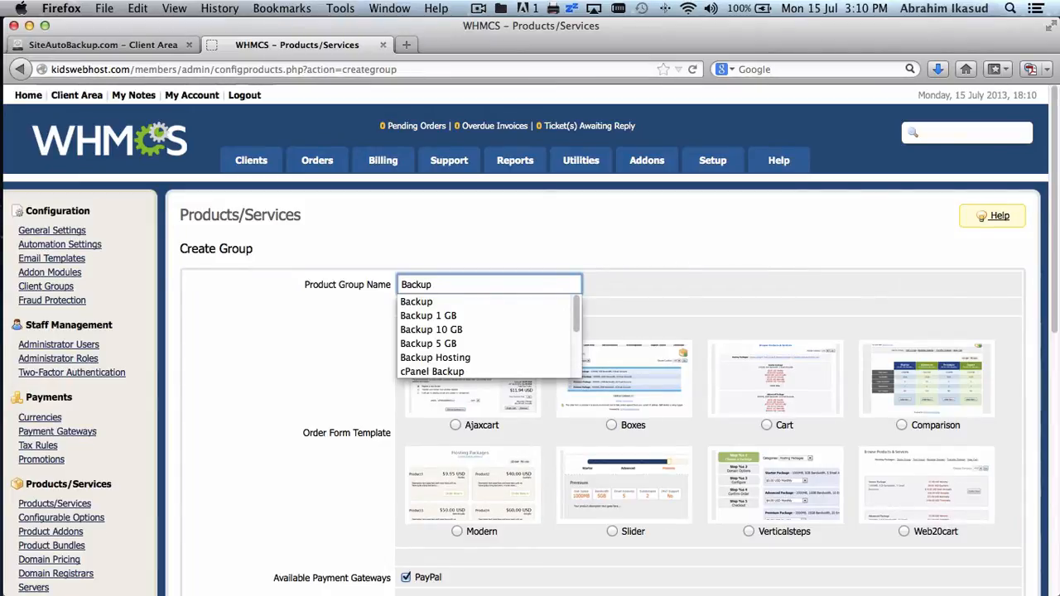
{"action": "type", "text": " Hosting"}
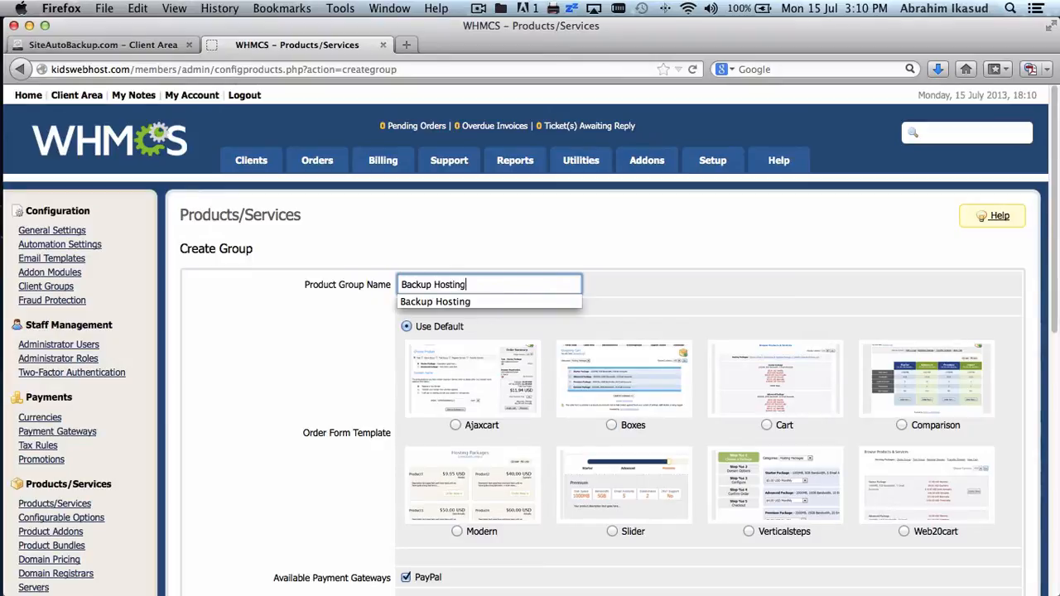
{"action": "left_click", "coordinate": [627, 278]}
{"action": "scroll", "coordinate": [627, 276], "scroll_direction": "down", "scroll_amount": 3}
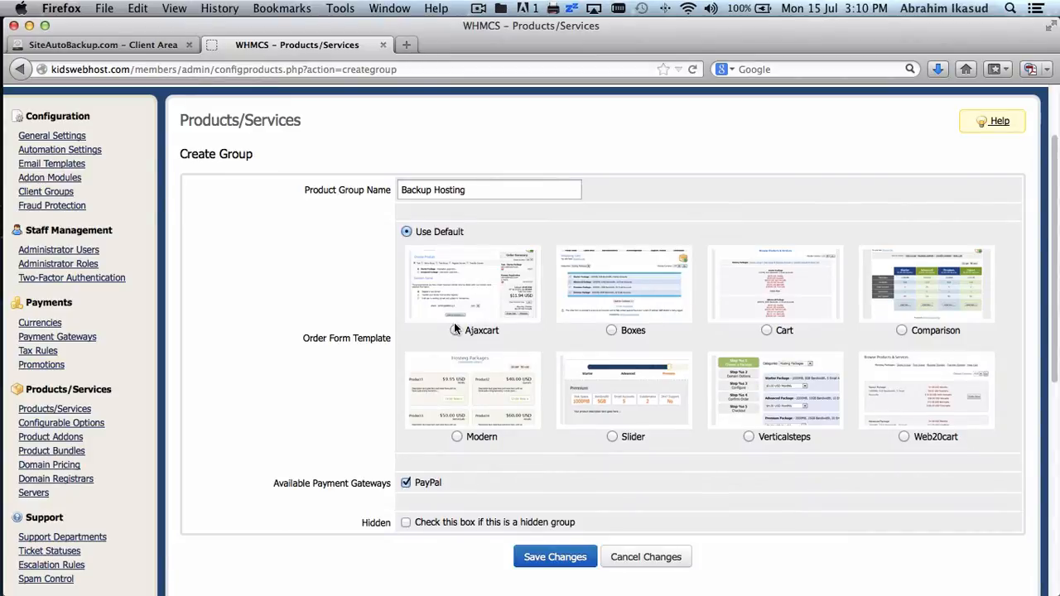
{"action": "scroll", "coordinate": [454, 322], "scroll_direction": "down", "scroll_amount": 2}
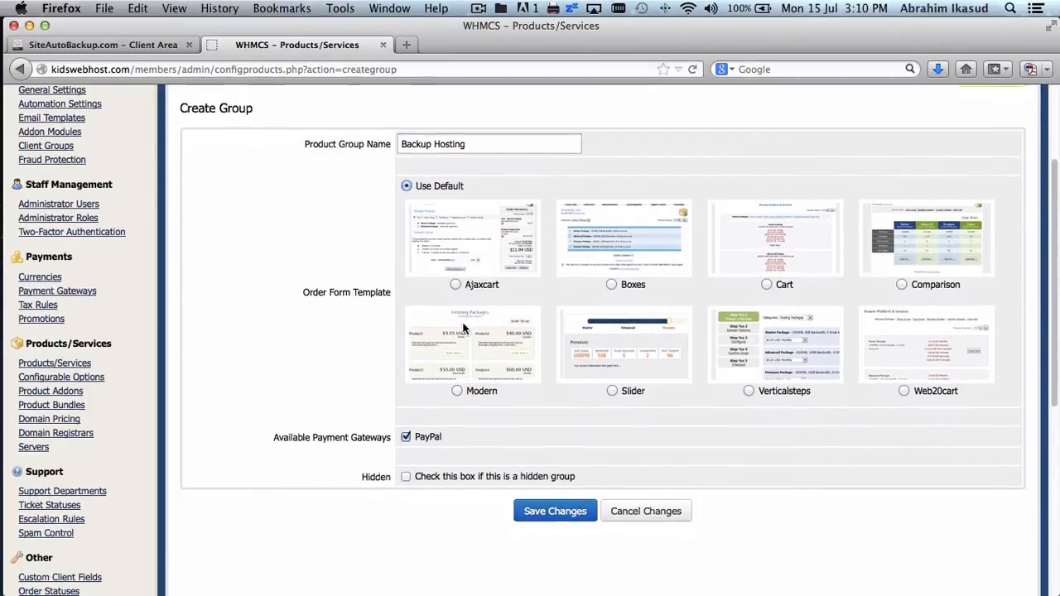
{"action": "left_click", "coordinate": [903, 391]}
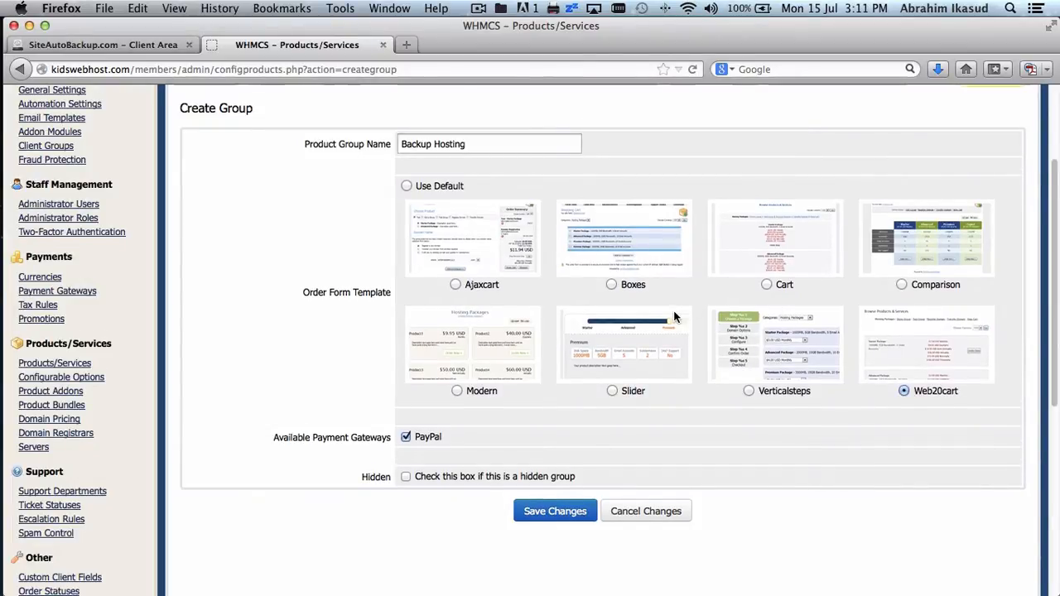
{"action": "scroll", "coordinate": [674, 315], "scroll_direction": "down", "scroll_amount": 5}
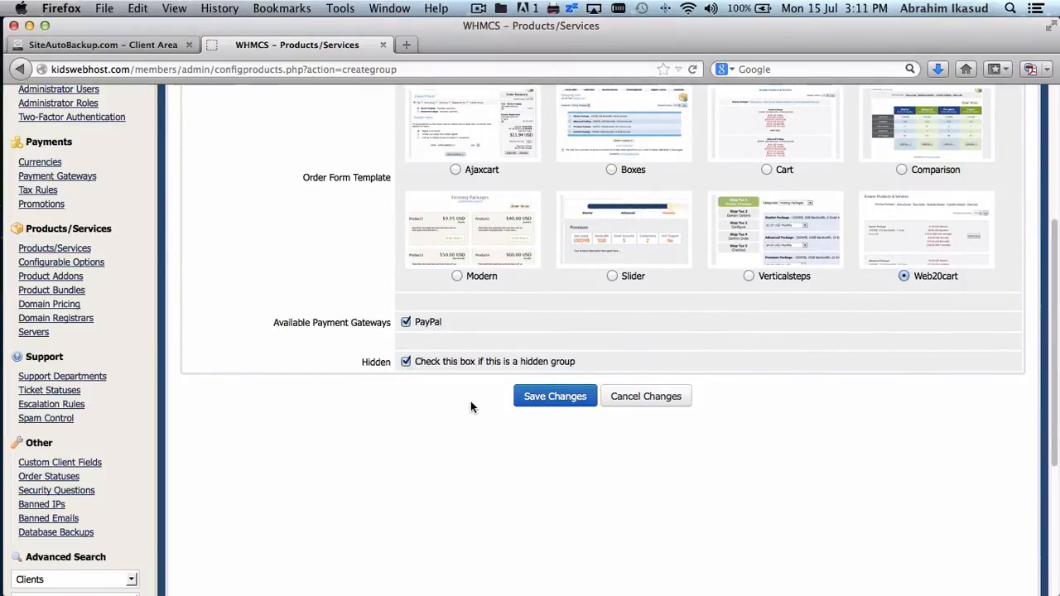
{"action": "left_click", "coordinate": [558, 398]}
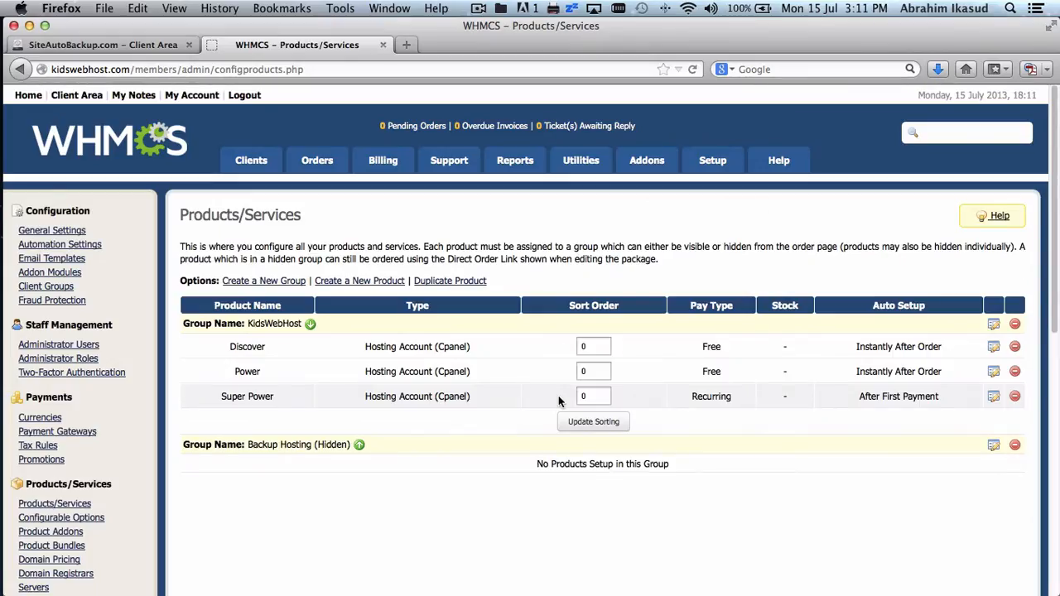
- Scroll down the Products/Services list and begin creating a new product
{"action": "scroll", "coordinate": [401, 374], "scroll_direction": "down", "scroll_amount": 2}
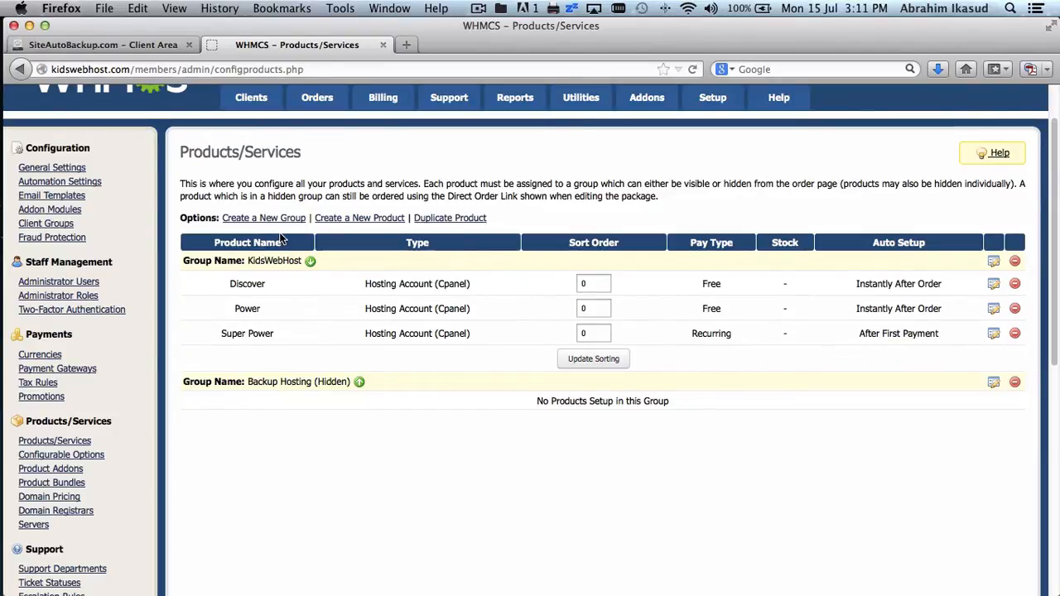
{"action": "left_click", "coordinate": [359, 218]}
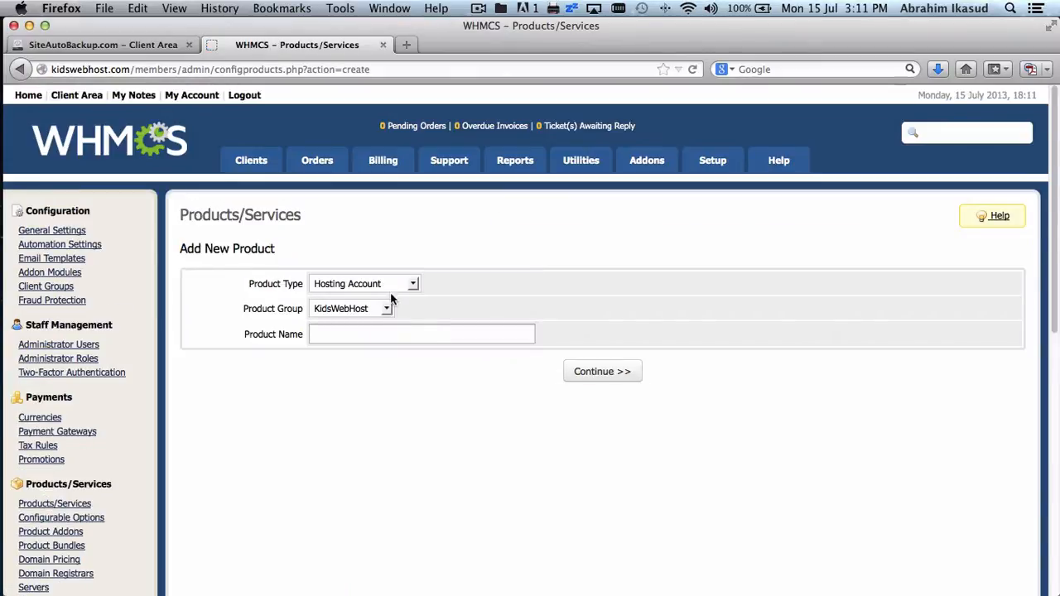
- Add a Hosting Account product named 'Backup 1 GB' in the Backup Hosting group and continue
{"action": "left_click", "coordinate": [390, 287]}
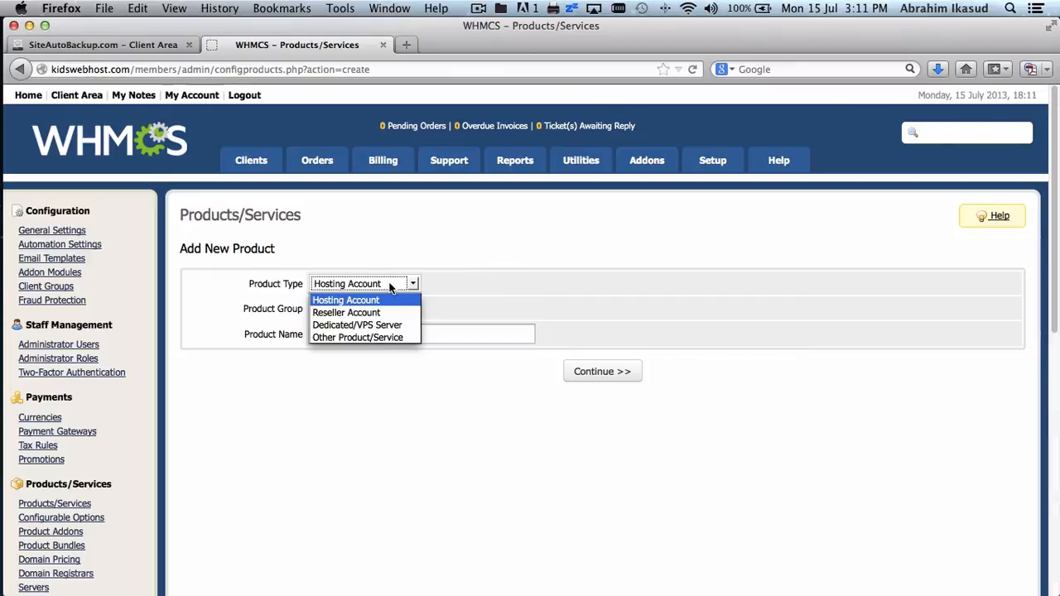
{"action": "left_click", "coordinate": [390, 286]}
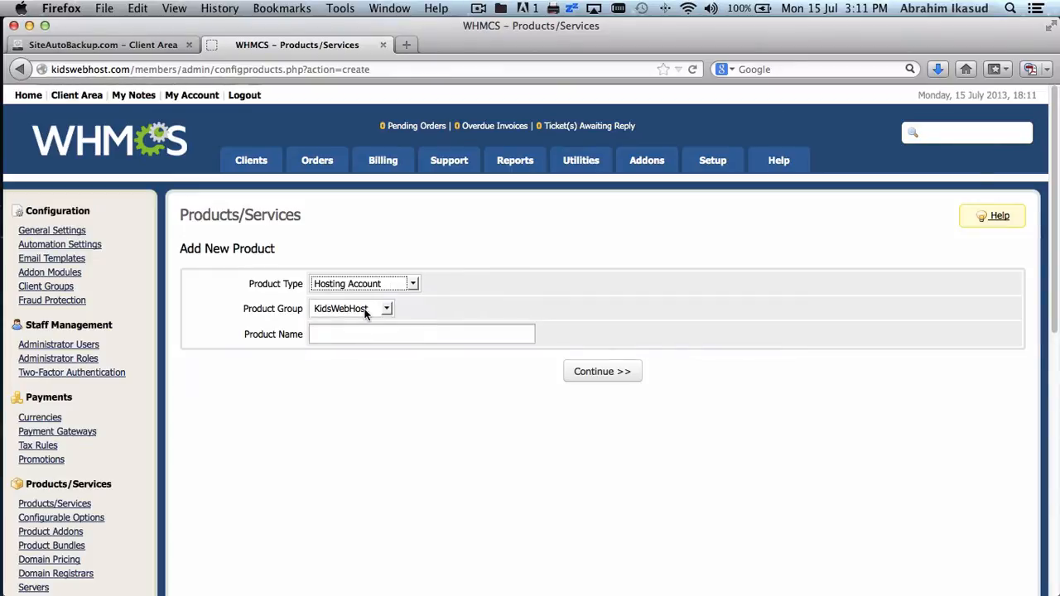
{"action": "left_click", "coordinate": [365, 310]}
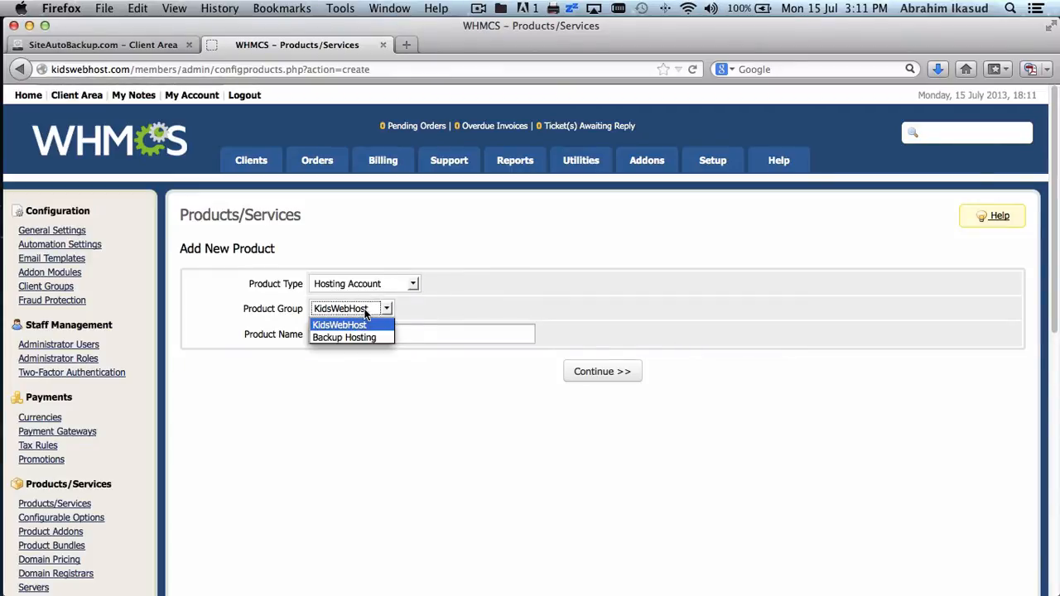
{"action": "left_click", "coordinate": [368, 337]}
{"action": "left_click", "coordinate": [381, 335]}
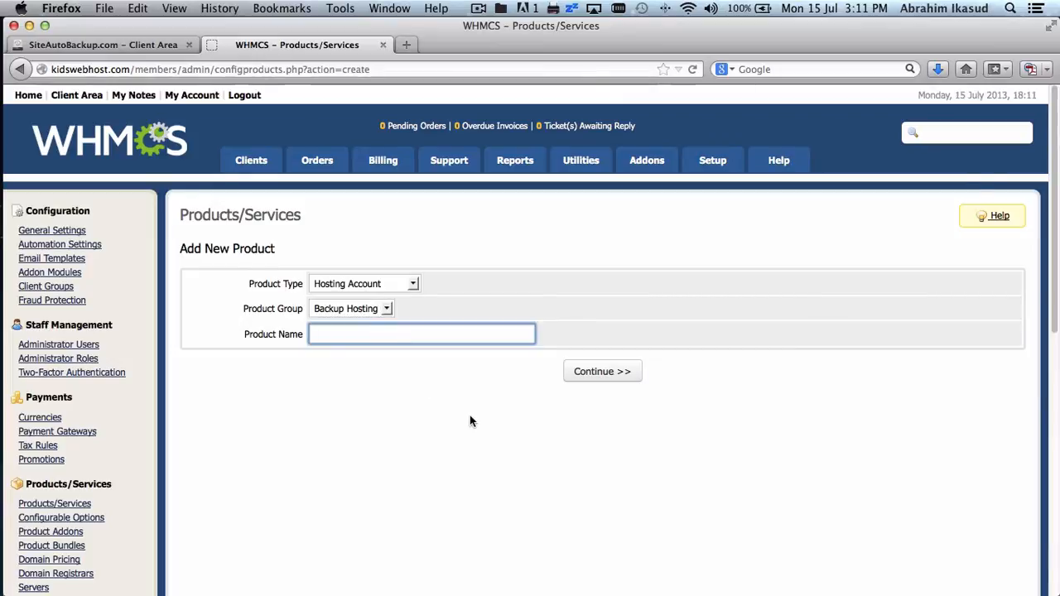
{"action": "type", "text": "k"}
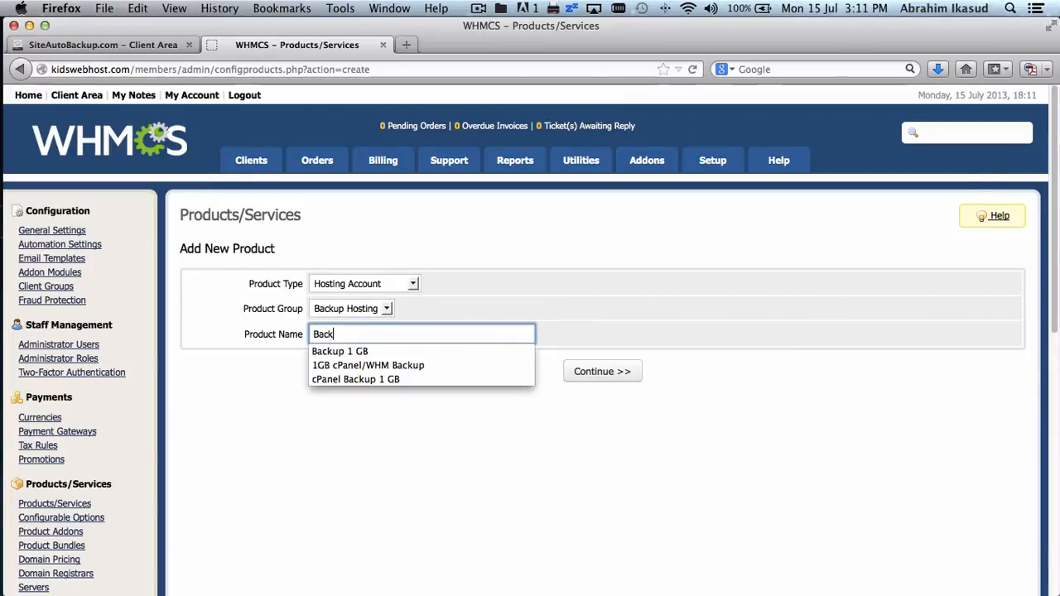
{"action": "left_click", "coordinate": [348, 352]}
{"action": "left_click", "coordinate": [414, 385]}
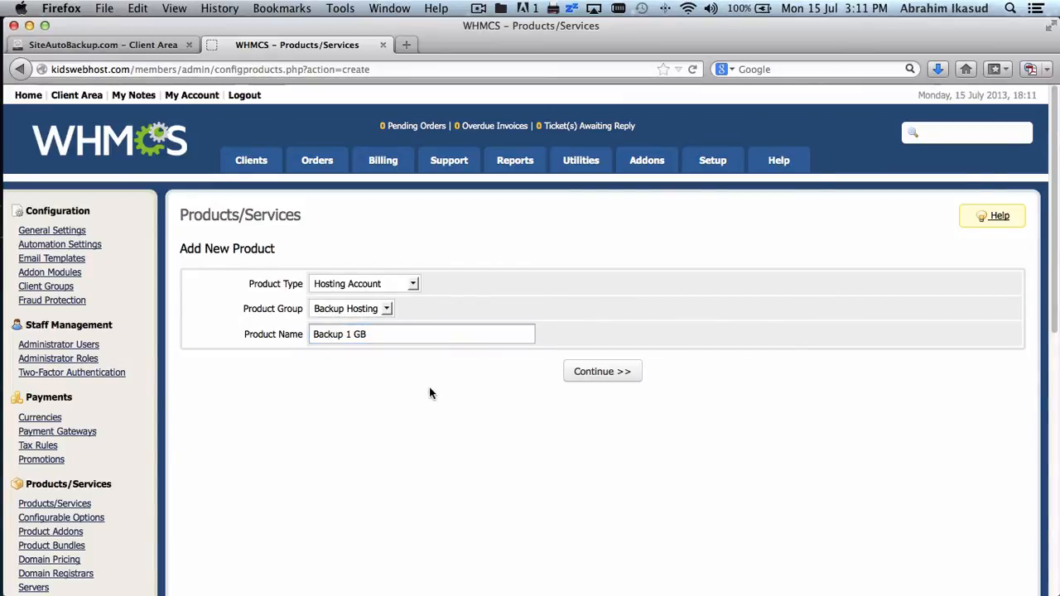
{"action": "left_click", "coordinate": [602, 372]}
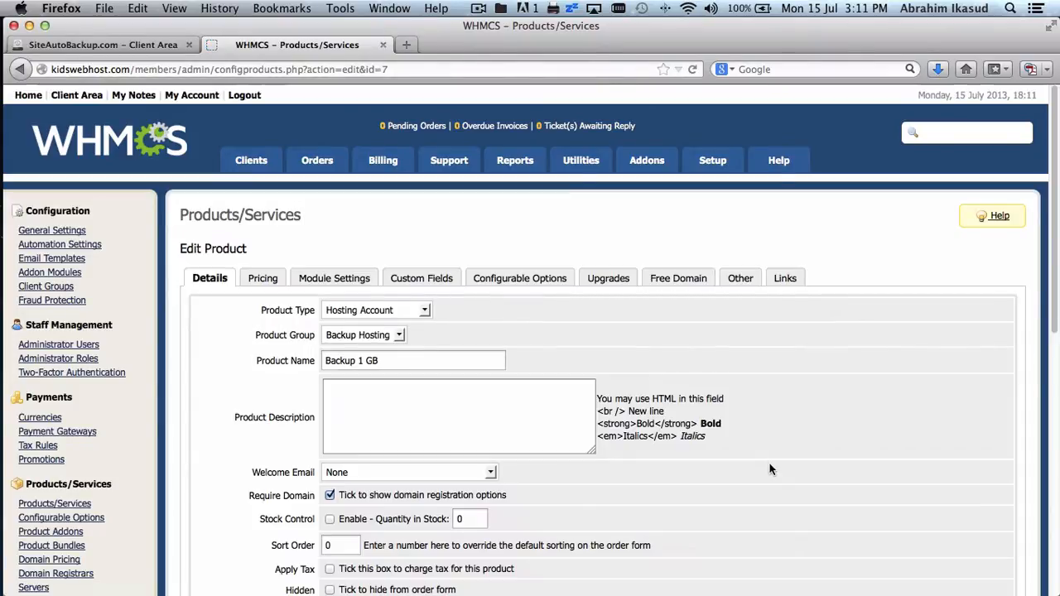
- Mark Backup 1 GB as Hidden on its Details tab, then move to Pricing
{"action": "scroll", "coordinate": [769, 468], "scroll_direction": "down", "scroll_amount": 2}
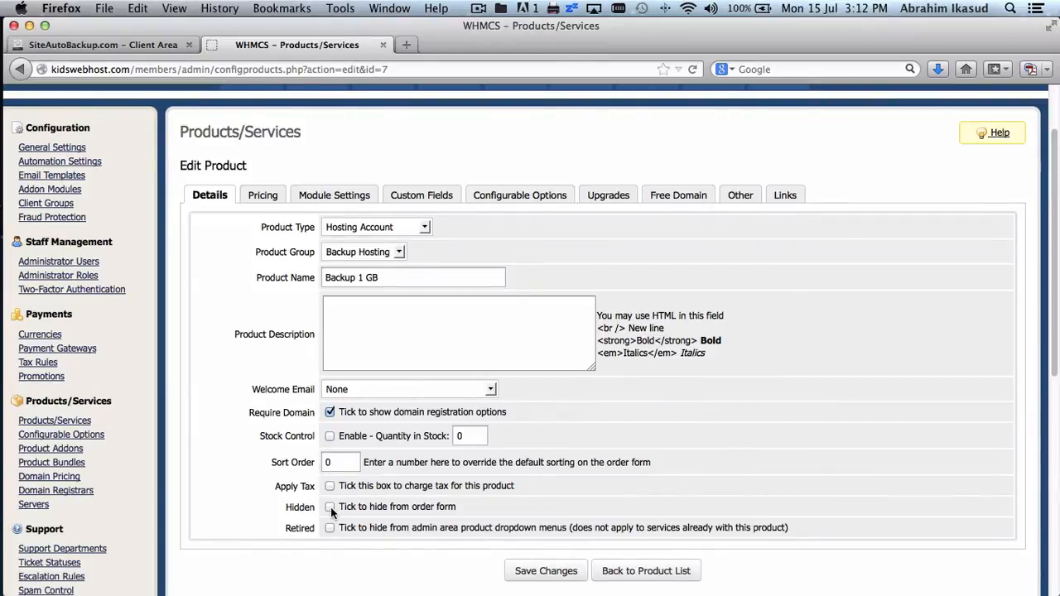
{"action": "scroll", "coordinate": [521, 500], "scroll_direction": "down", "scroll_amount": 1}
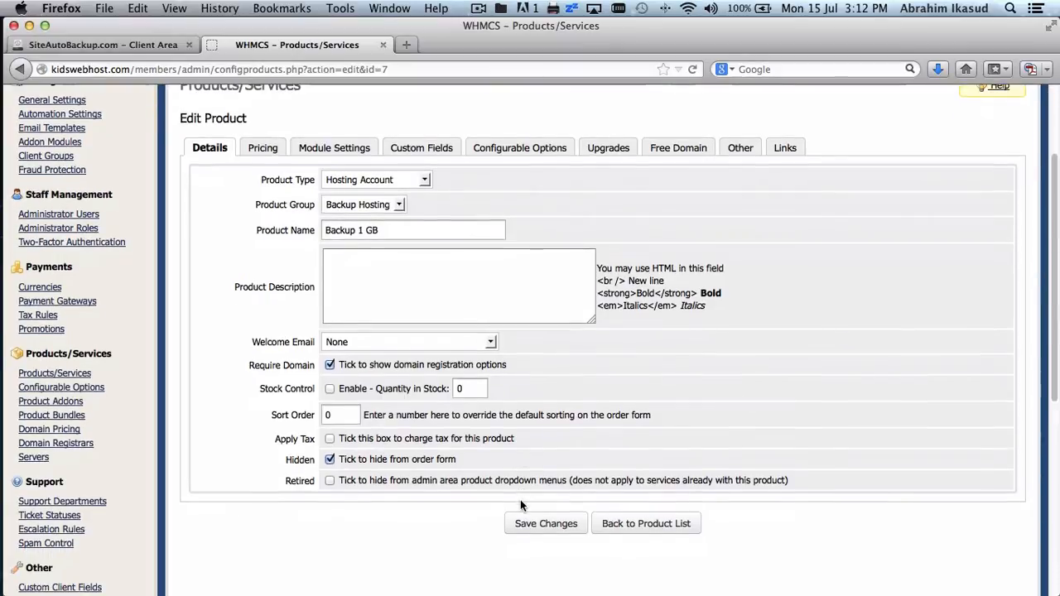
{"action": "scroll", "coordinate": [520, 501], "scroll_direction": "up", "scroll_amount": 1}
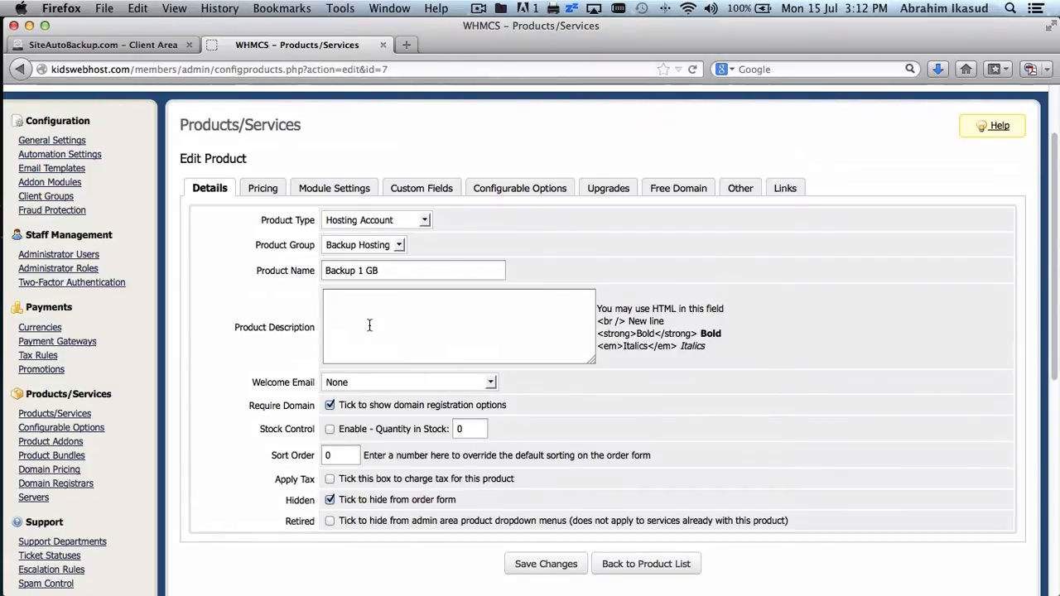
{"action": "left_click", "coordinate": [267, 194]}
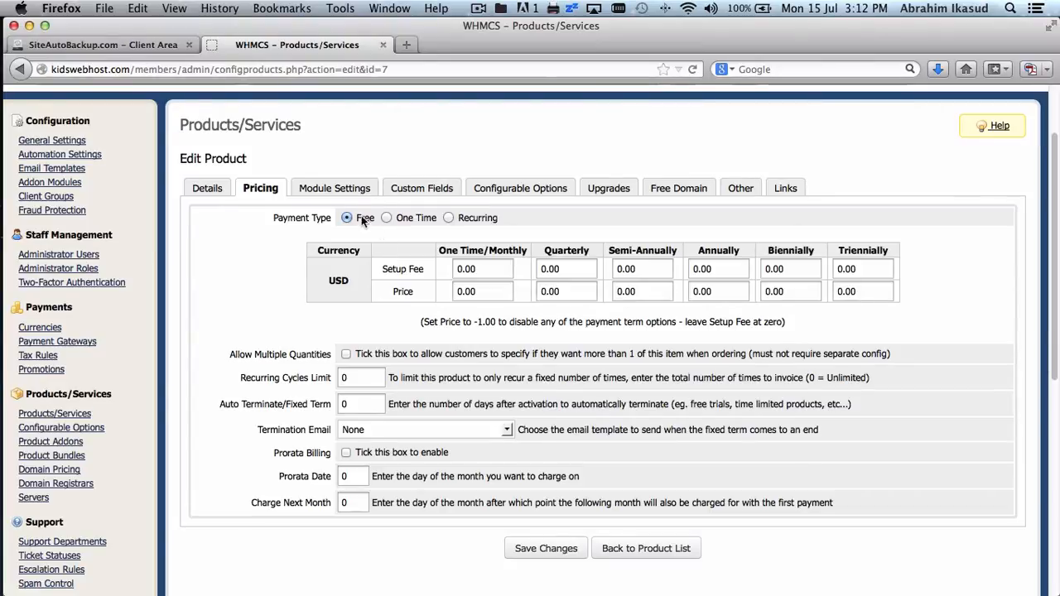
- Set Backup 1 GB's module to Siteautobackup with 1000 MB quota, setup on order placement, and save
{"action": "left_click", "coordinate": [348, 192]}
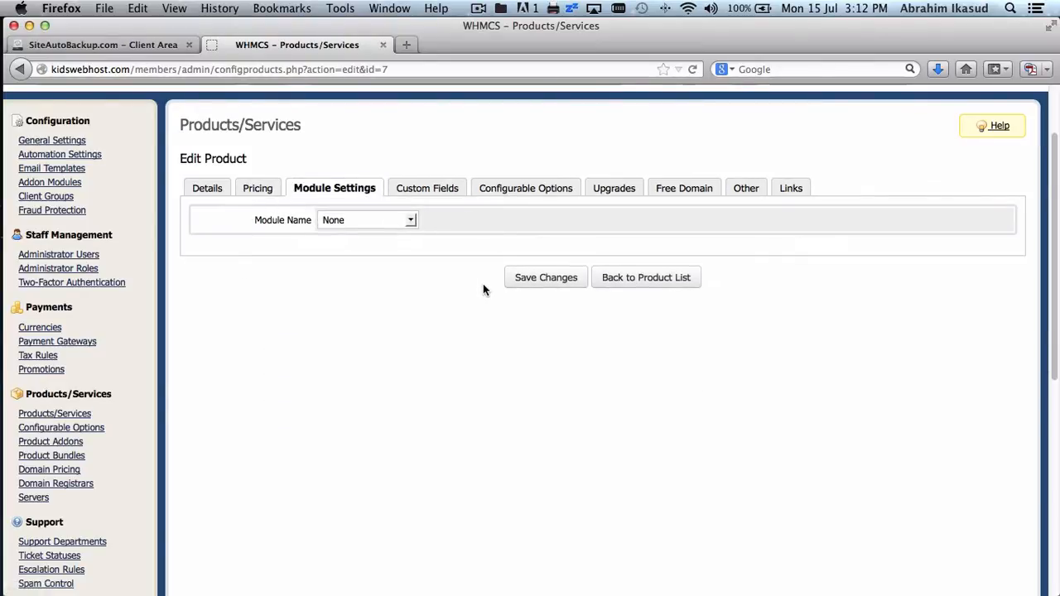
{"action": "left_click", "coordinate": [401, 222]}
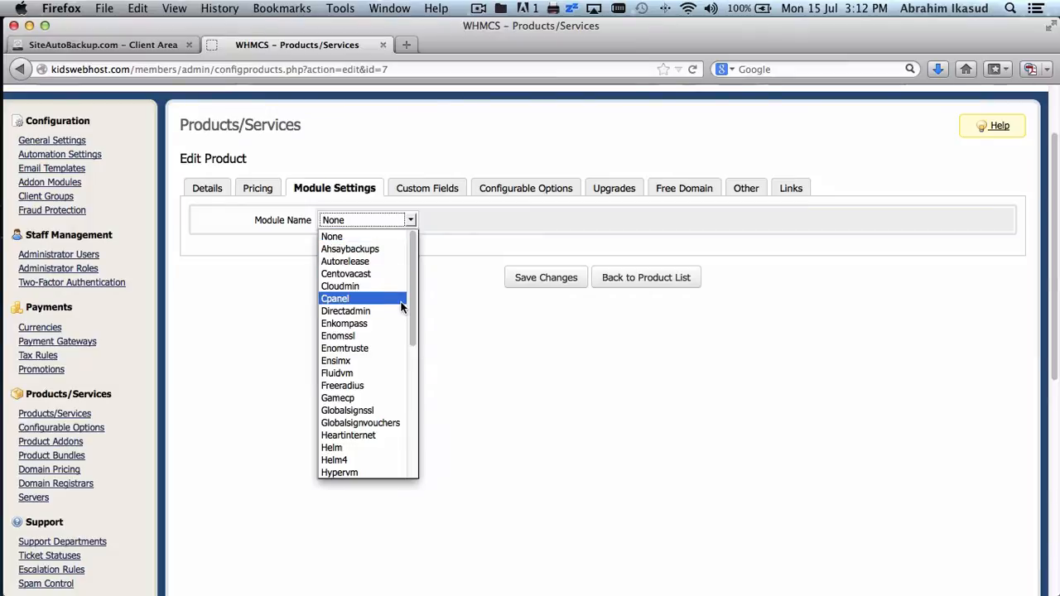
{"action": "scroll", "coordinate": [401, 306], "scroll_direction": "down", "scroll_amount": 6}
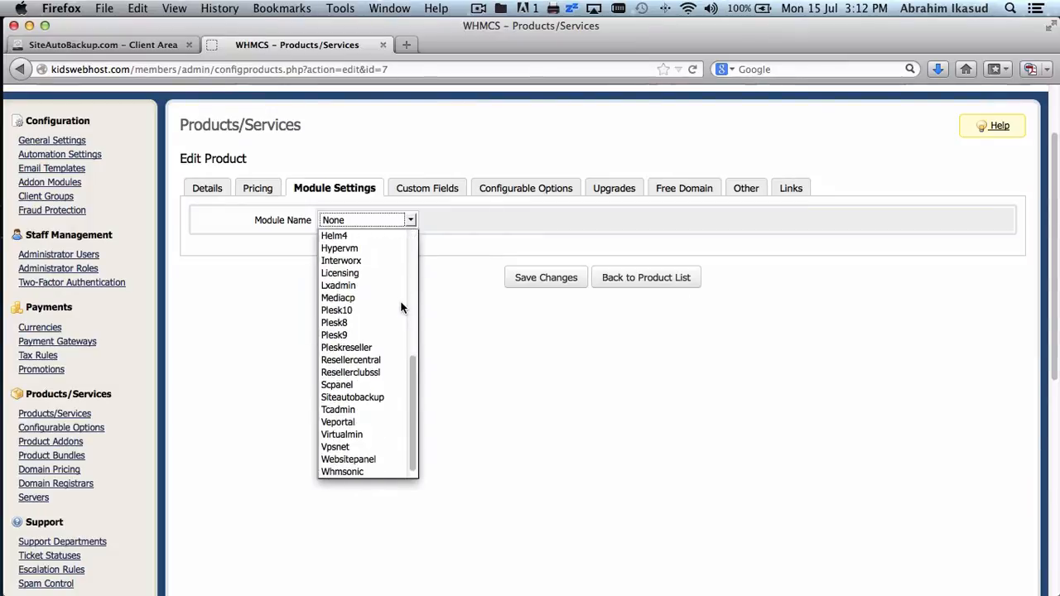
{"action": "left_click", "coordinate": [390, 397]}
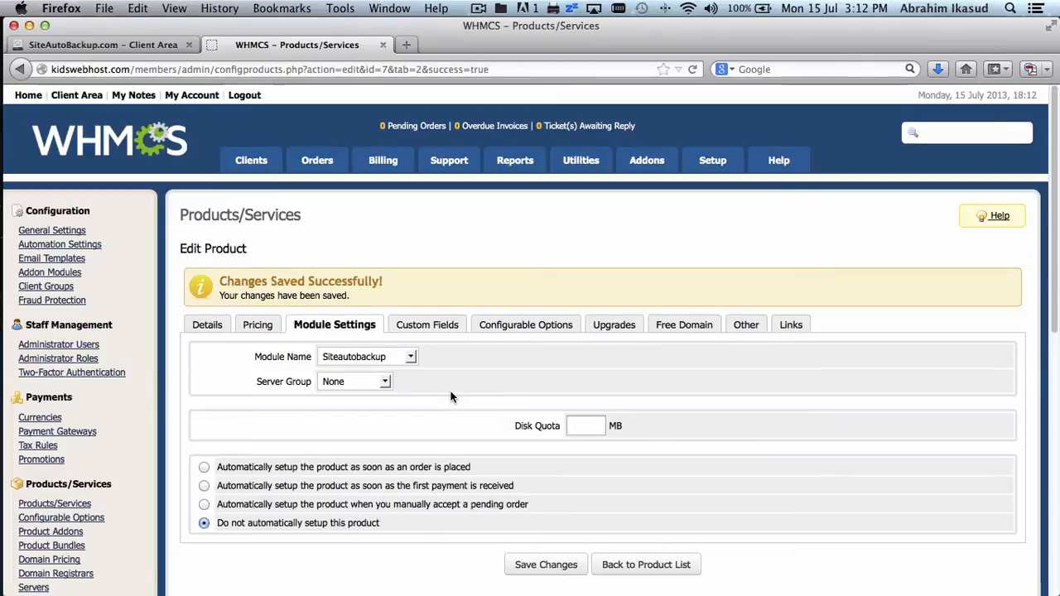
{"action": "scroll", "coordinate": [451, 396], "scroll_direction": "down", "scroll_amount": 3}
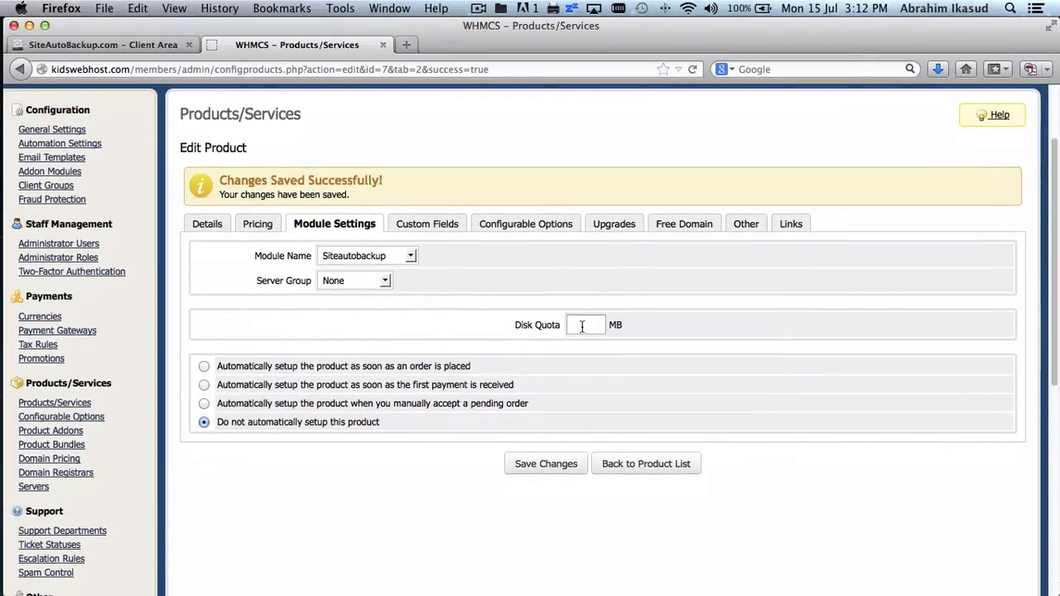
{"action": "left_click", "coordinate": [585, 325]}
{"action": "type", "text": "1000"}
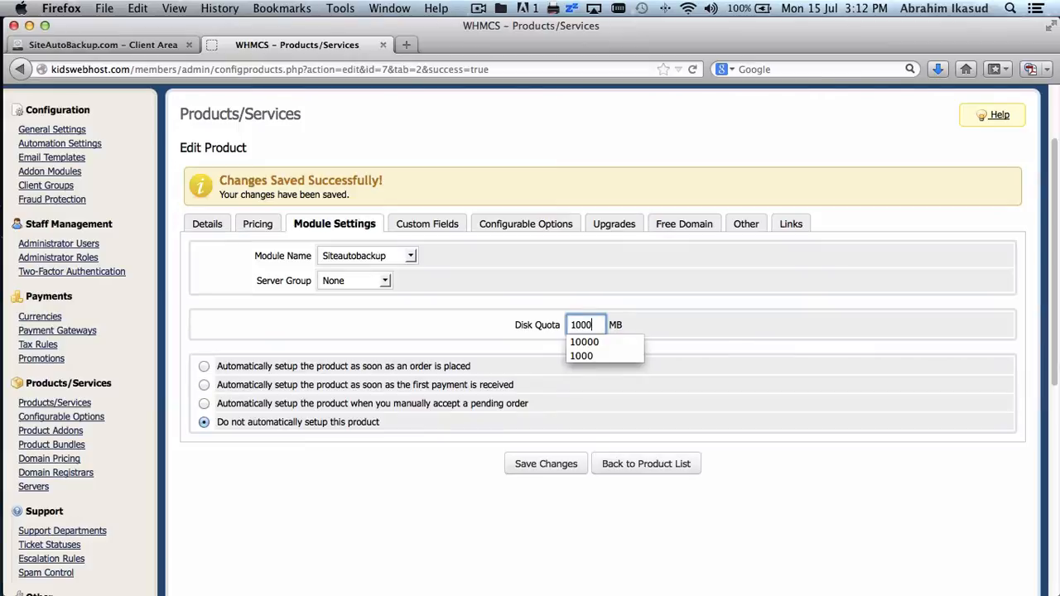
{"action": "left_click", "coordinate": [745, 327]}
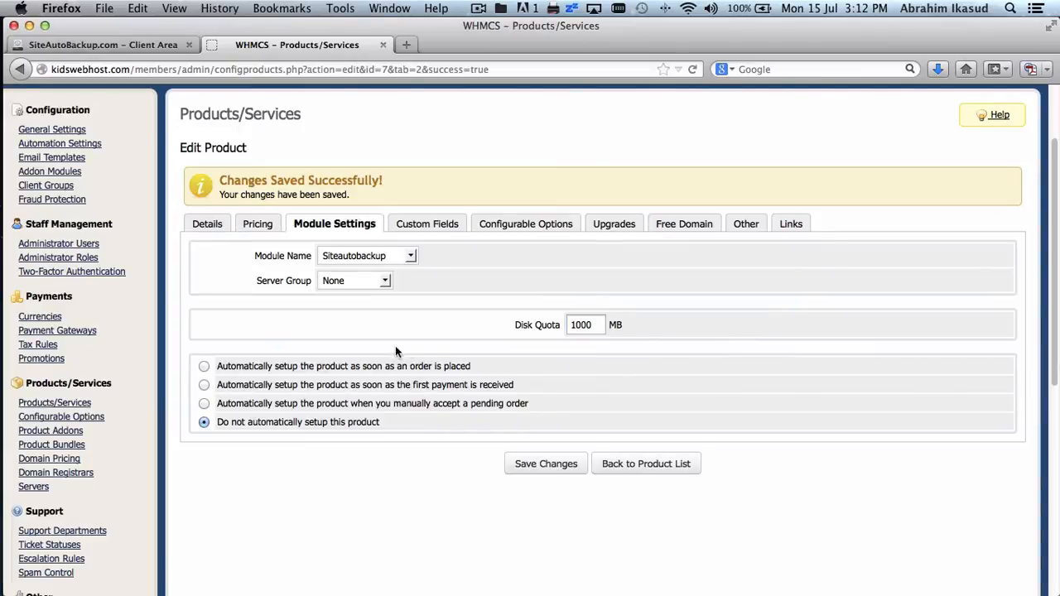
{"action": "left_click", "coordinate": [205, 368]}
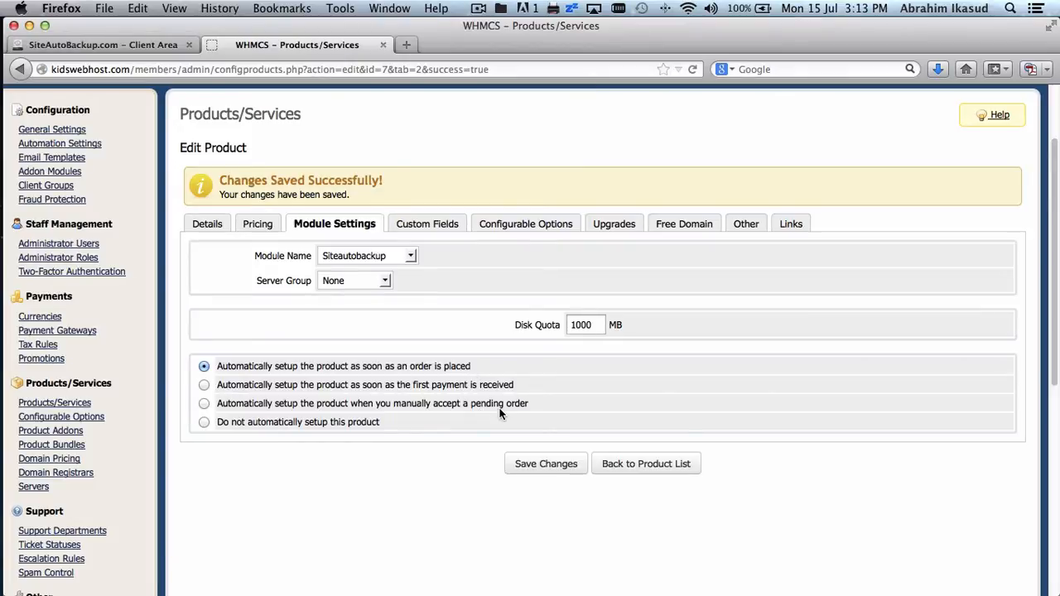
{"action": "left_click", "coordinate": [530, 468]}
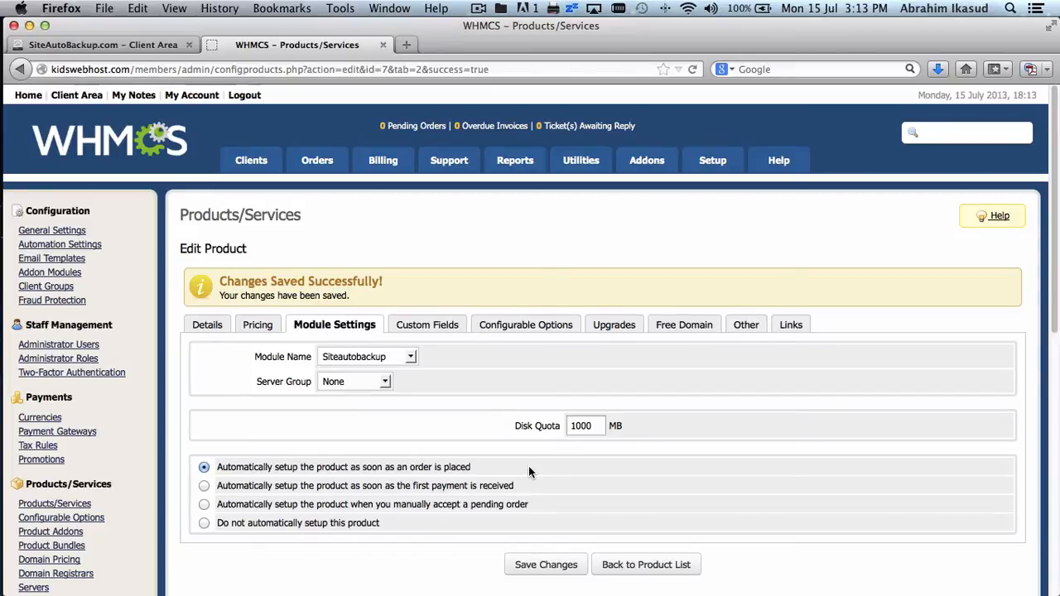
{"action": "scroll", "coordinate": [529, 472], "scroll_direction": "down", "scroll_amount": 3}
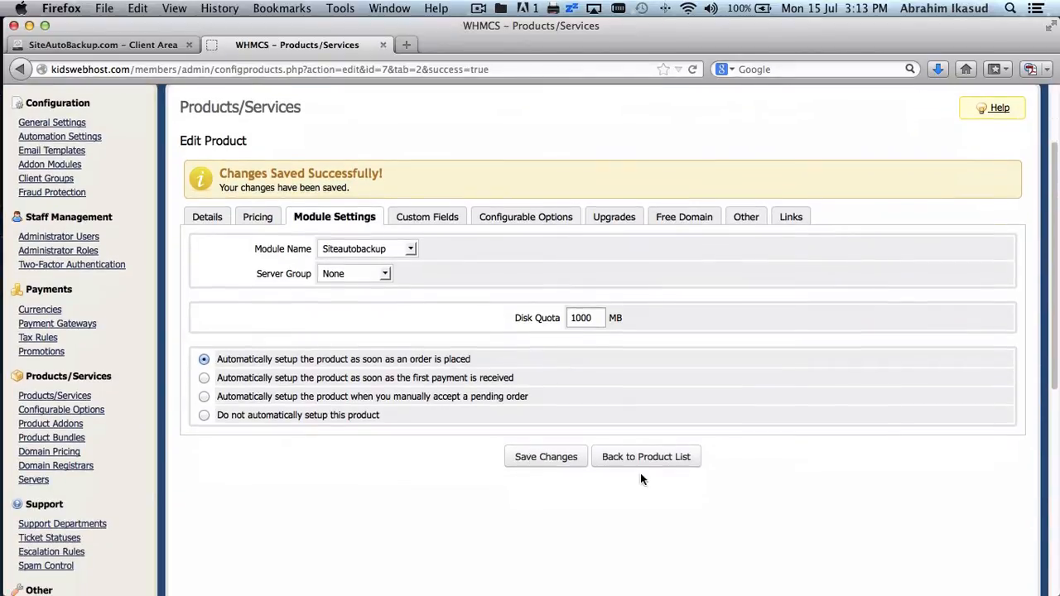
- Duplicate the Backup 1 GB product as a new product named 'Backup 5 GB'
{"action": "left_click", "coordinate": [646, 464]}
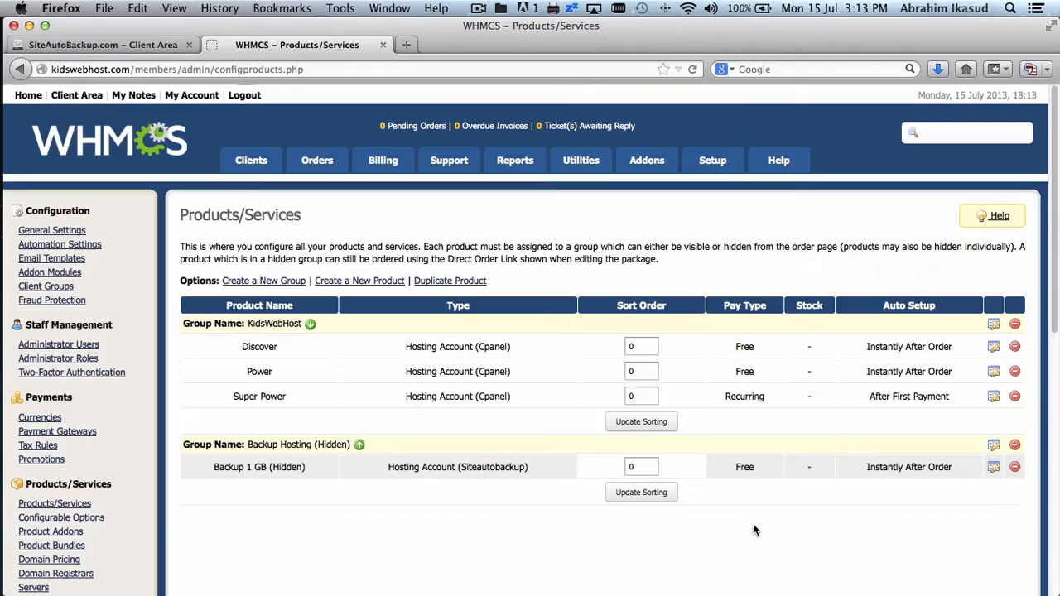
{"action": "scroll", "coordinate": [753, 523], "scroll_direction": "down", "scroll_amount": 3}
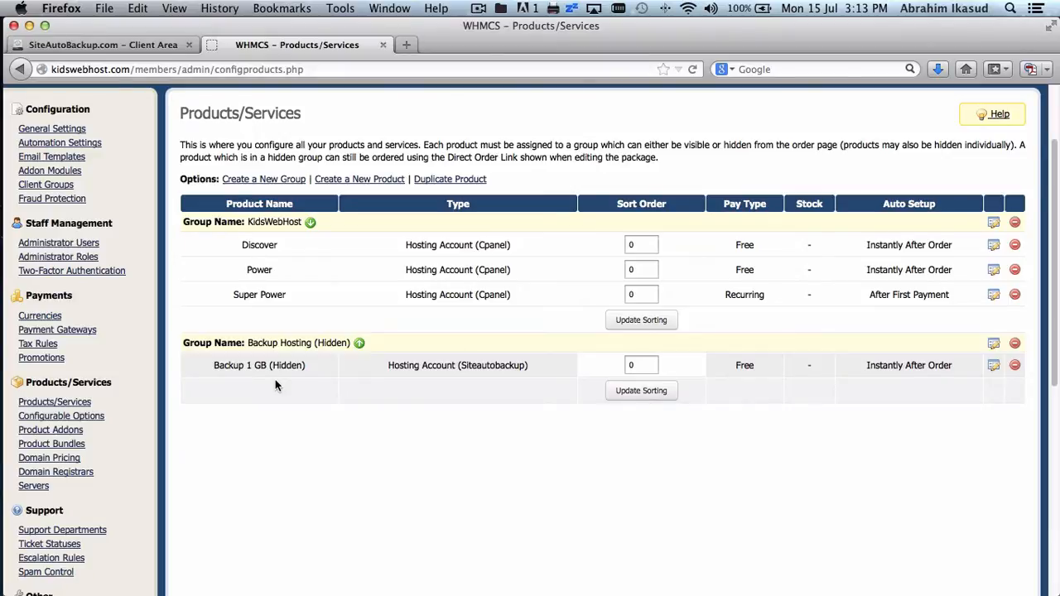
{"action": "left_click", "coordinate": [449, 180]}
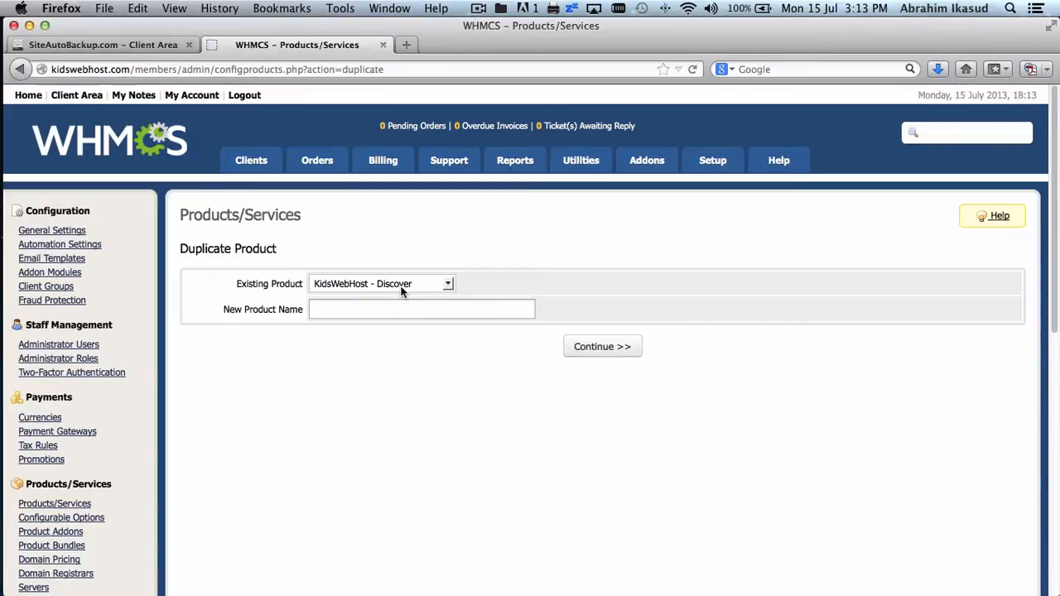
{"action": "left_click", "coordinate": [402, 286]}
{"action": "left_click", "coordinate": [403, 338]}
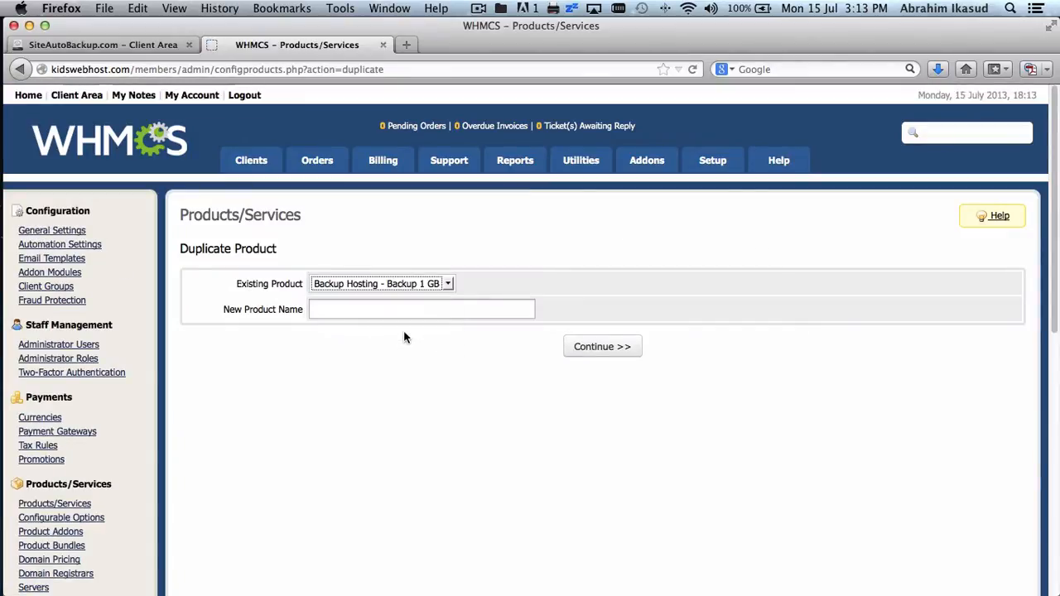
{"action": "left_click", "coordinate": [417, 302]}
{"action": "type", "text": "Backu"}
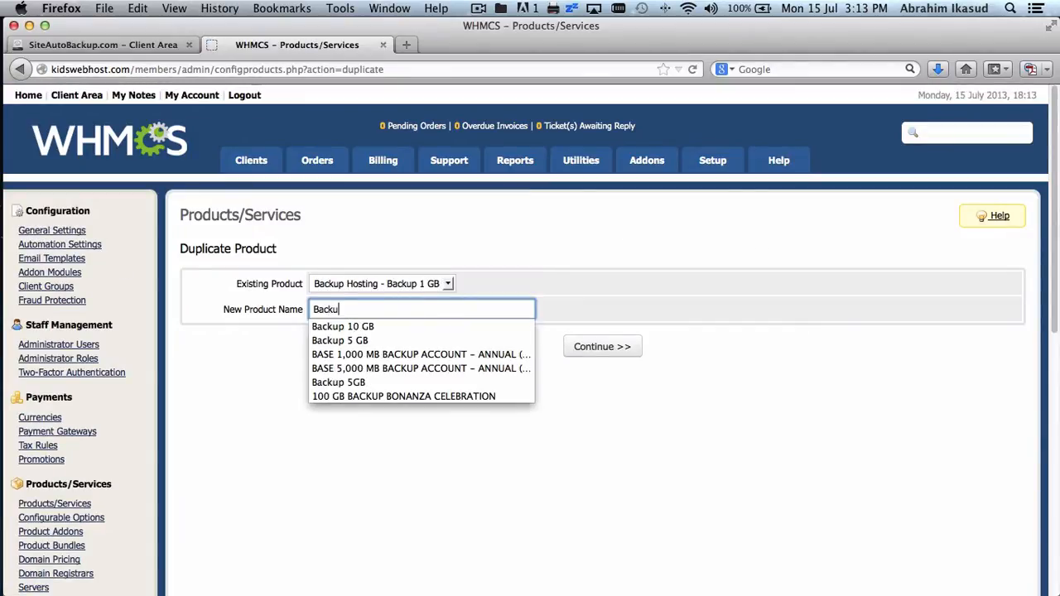
{"action": "type", "text": "p 5 GB"}
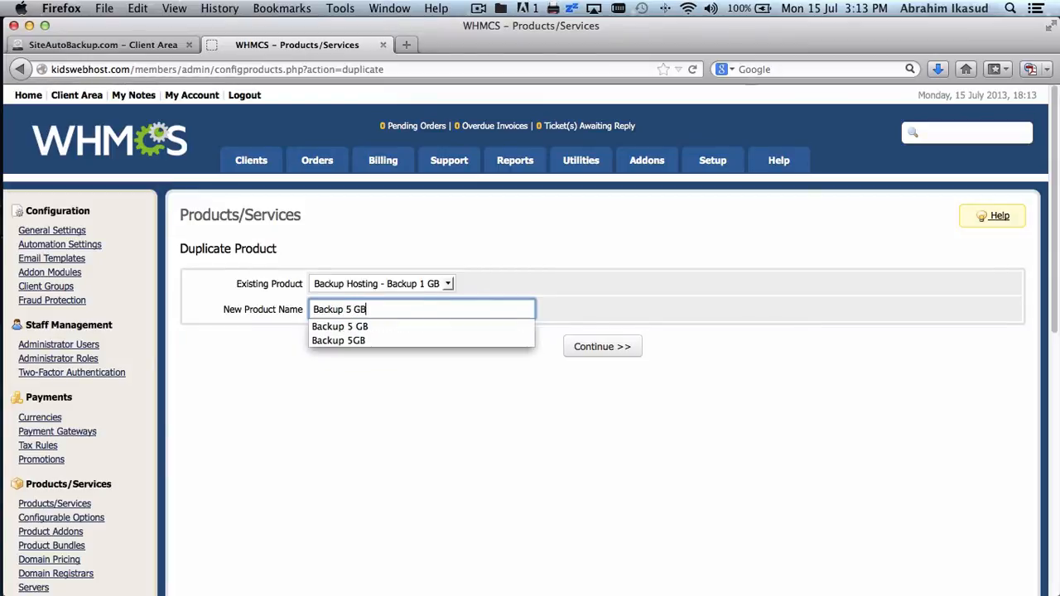
{"action": "key", "text": "Down"}
{"action": "left_click", "coordinate": [621, 349]}
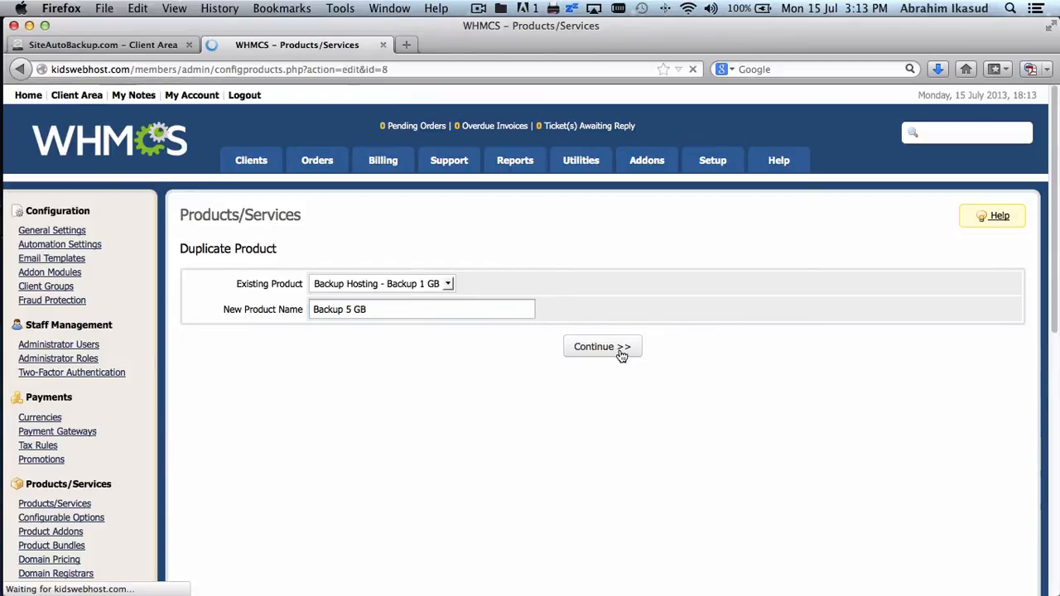
- Change Backup 5 GB's Module Settings disk quota from 1000 to 5000 MB and save it
{"action": "scroll", "coordinate": [620, 354], "scroll_direction": "down", "scroll_amount": 3}
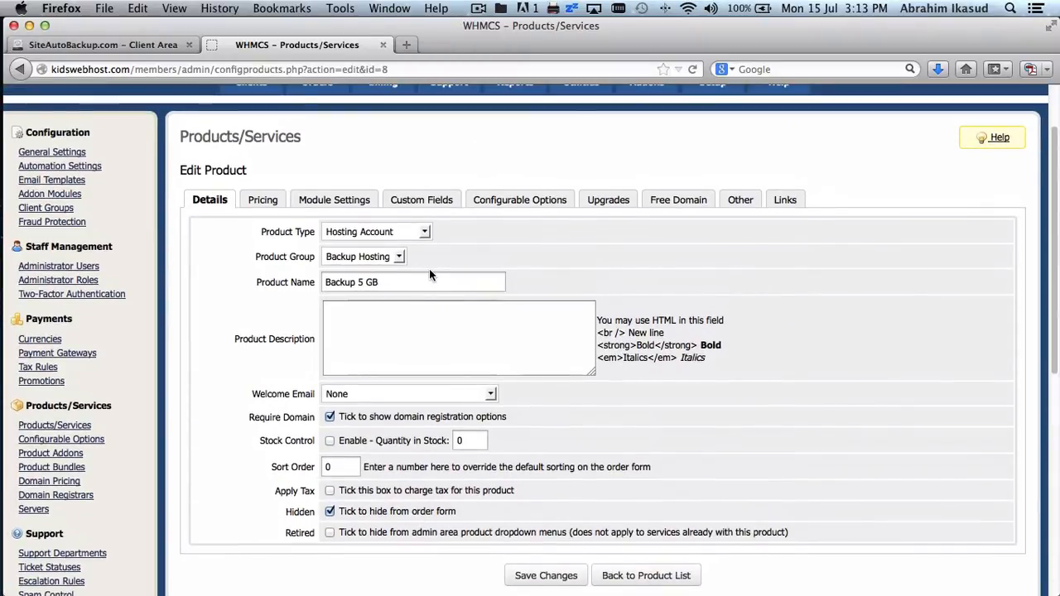
{"action": "left_click", "coordinate": [334, 201]}
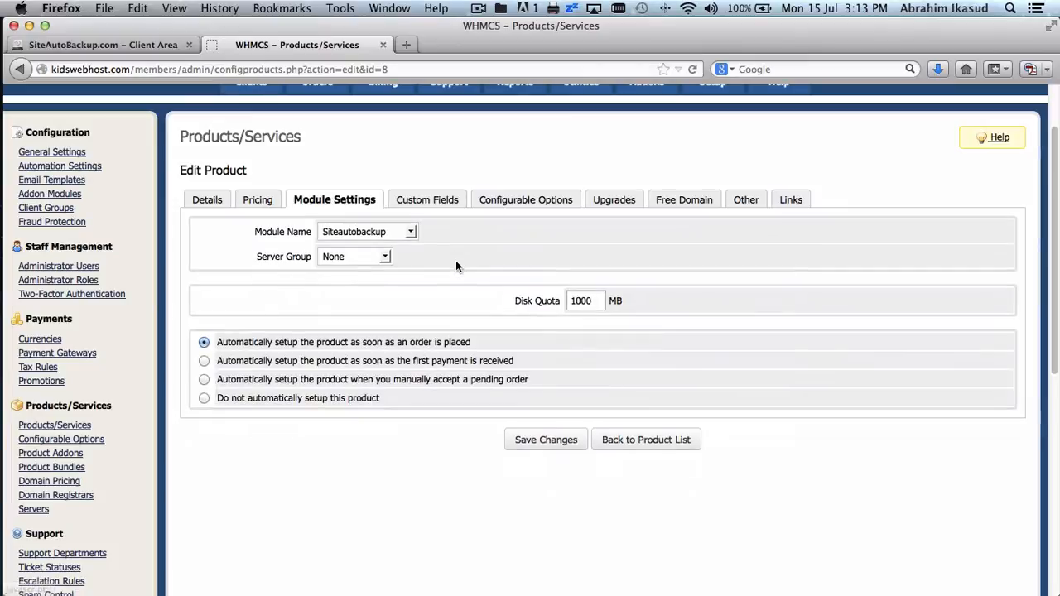
{"action": "double_click", "coordinate": [574, 300]}
{"action": "type", "text": "5000"}
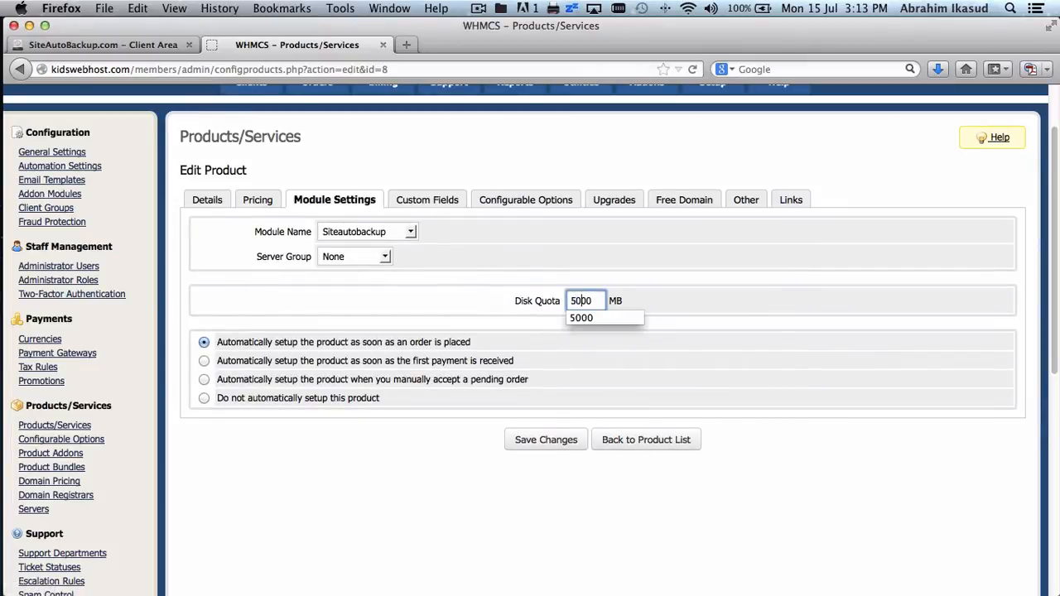
{"action": "left_click", "coordinate": [771, 308]}
{"action": "left_click", "coordinate": [549, 446]}
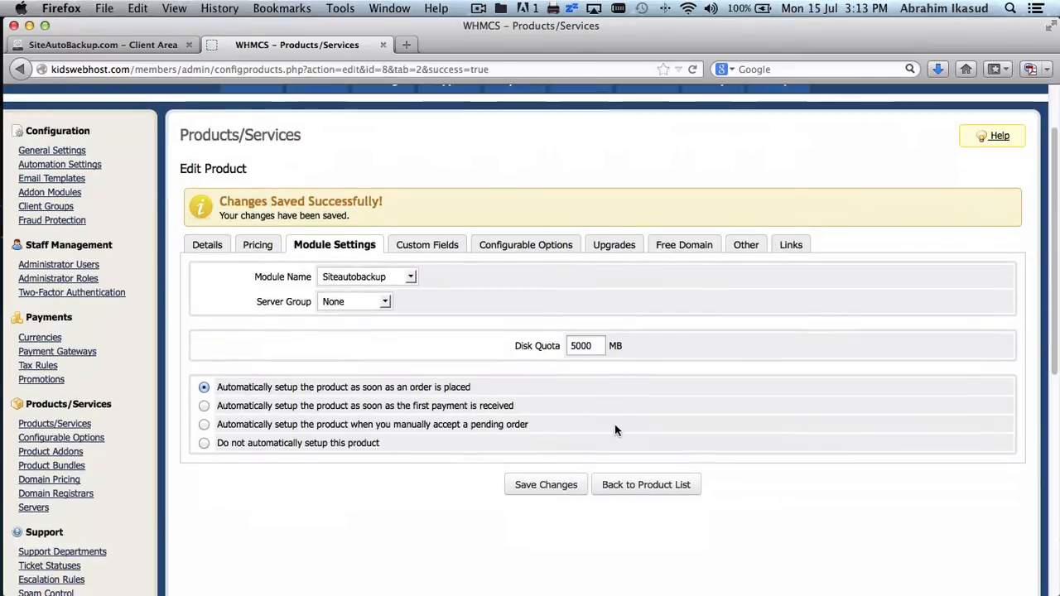
{"action": "left_click", "coordinate": [628, 485]}
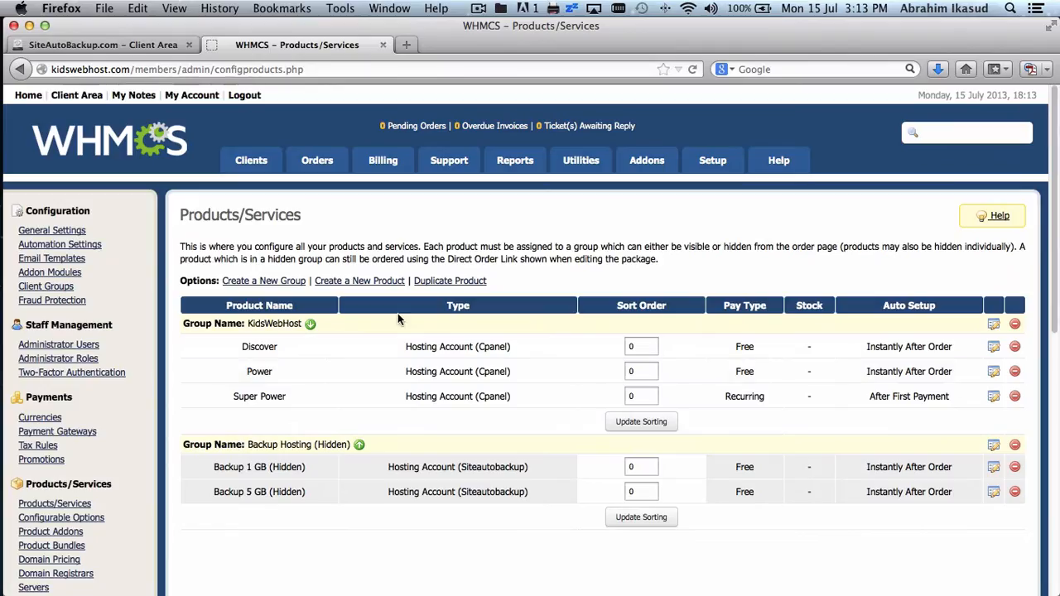
- Duplicate the Backup 5 GB product as a new product named 'Backup 10 GB'
{"action": "left_click", "coordinate": [424, 283]}
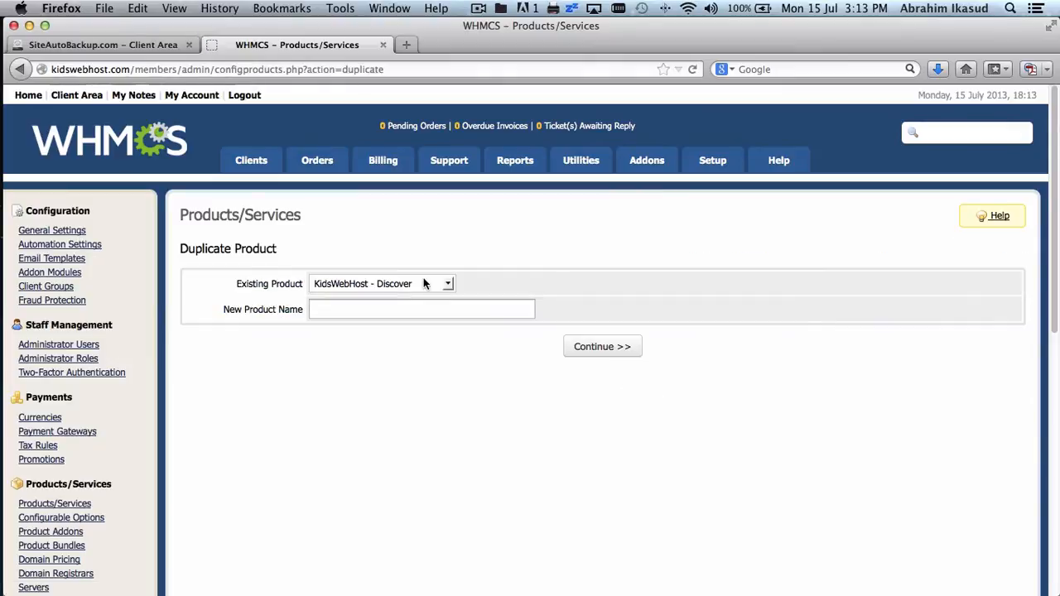
{"action": "left_click", "coordinate": [409, 283]}
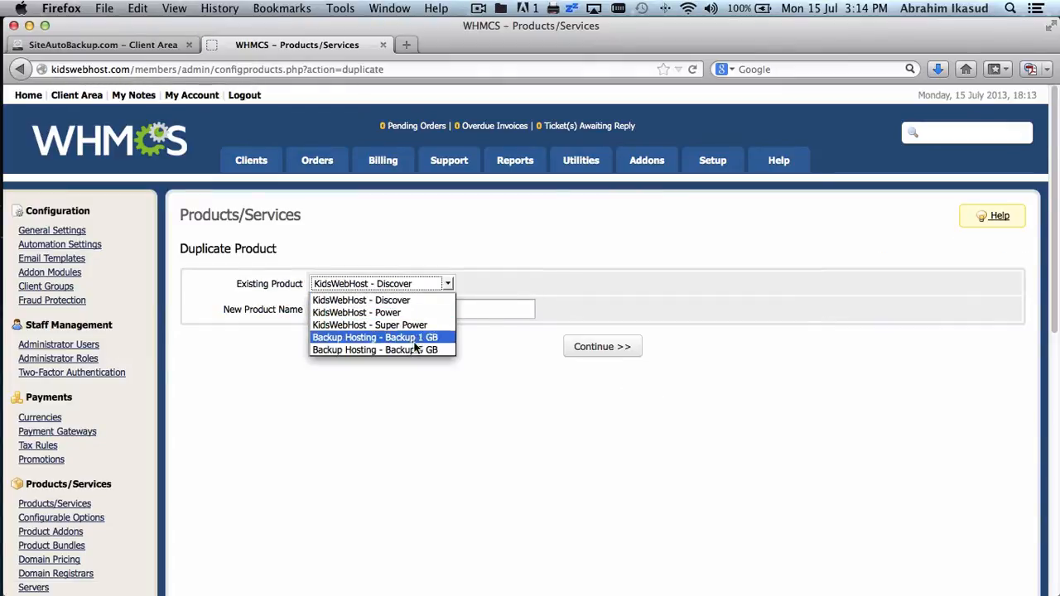
{"action": "left_click", "coordinate": [414, 347]}
{"action": "left_click", "coordinate": [414, 309]}
{"action": "type", "text": "B"}
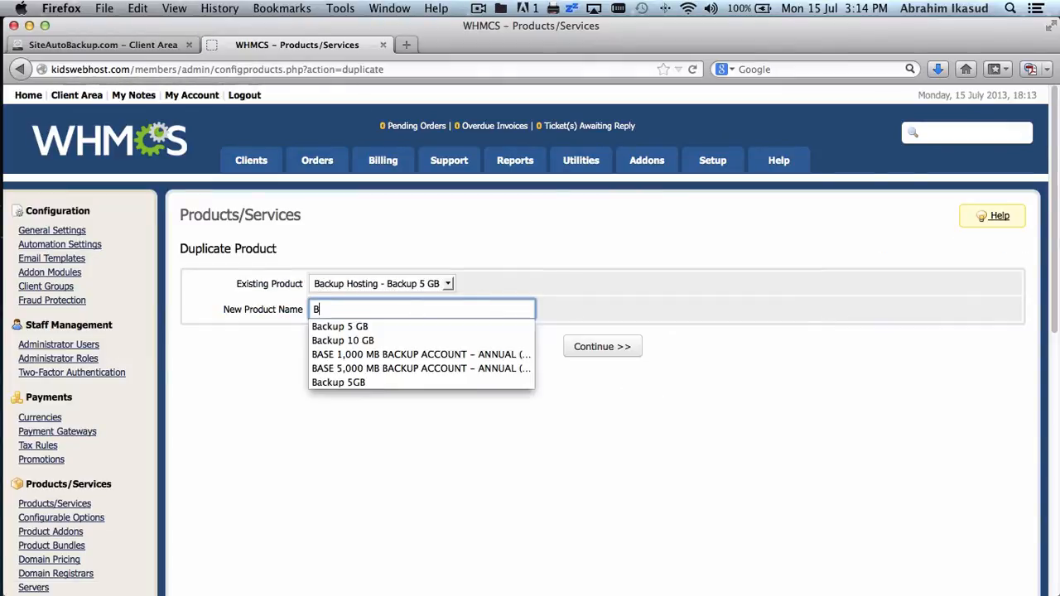
{"action": "type", "text": "ackup 10 GB"}
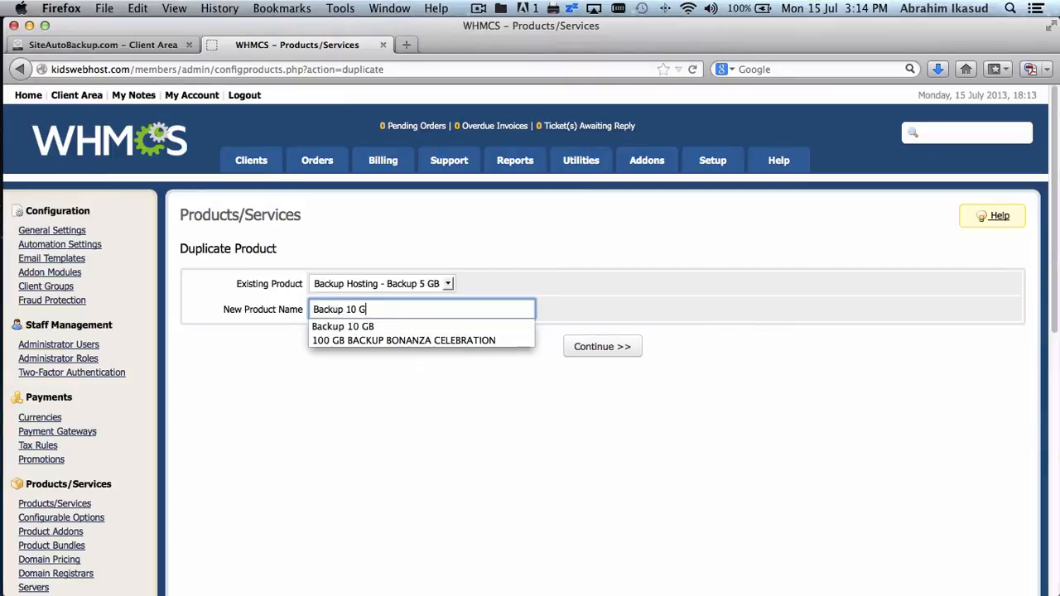
{"action": "left_click", "coordinate": [561, 289]}
{"action": "left_click", "coordinate": [617, 348]}
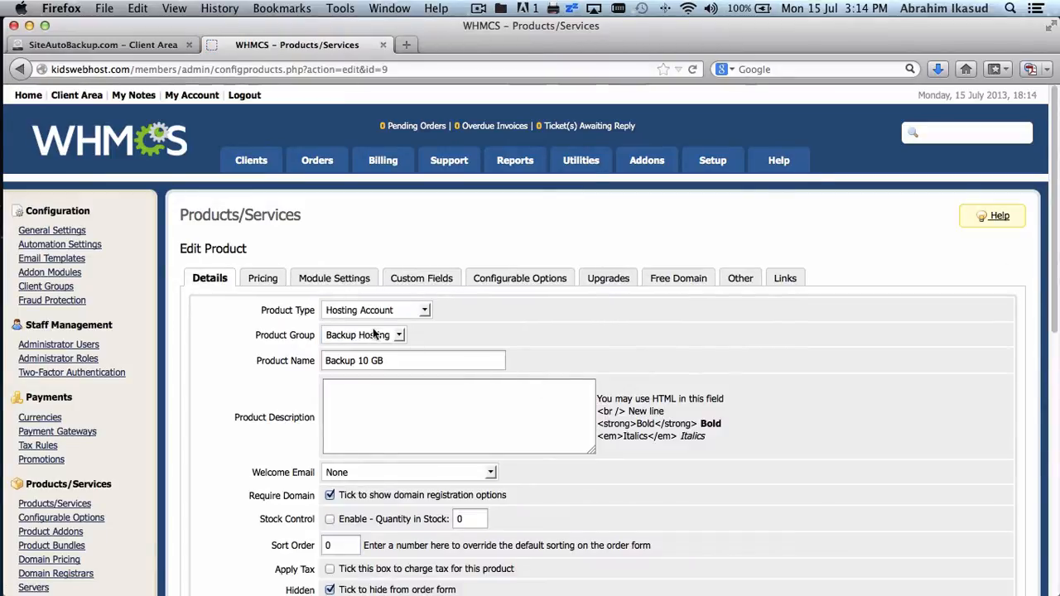
- Change Backup 10 GB's Module Settings disk quota to 10000 MB and save it
{"action": "left_click", "coordinate": [338, 280]}
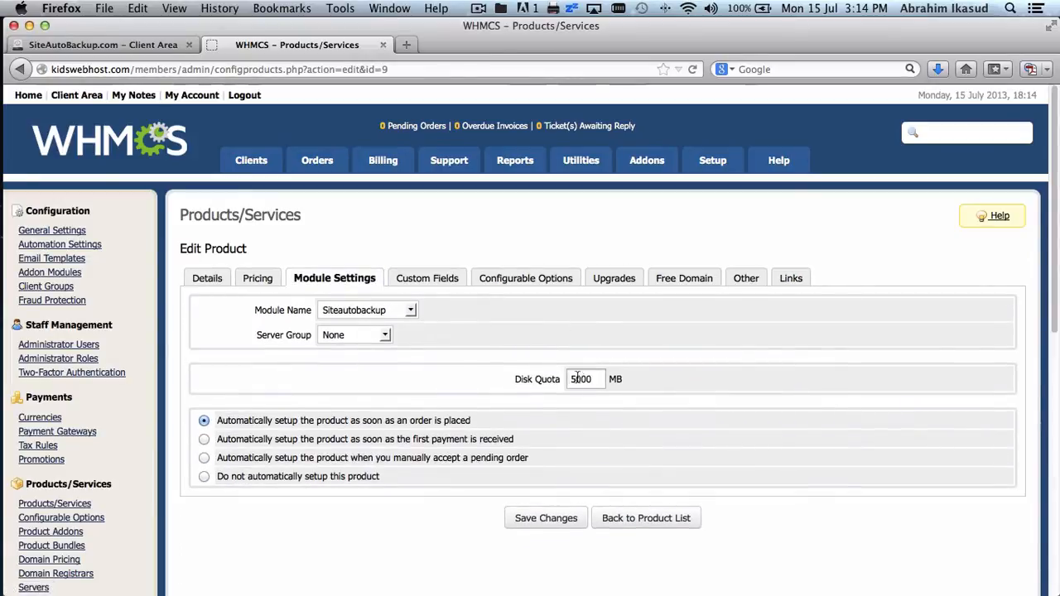
{"action": "left_click", "coordinate": [578, 381]}
{"action": "key", "text": "BackSpace"}
{"action": "type", "text": "10"}
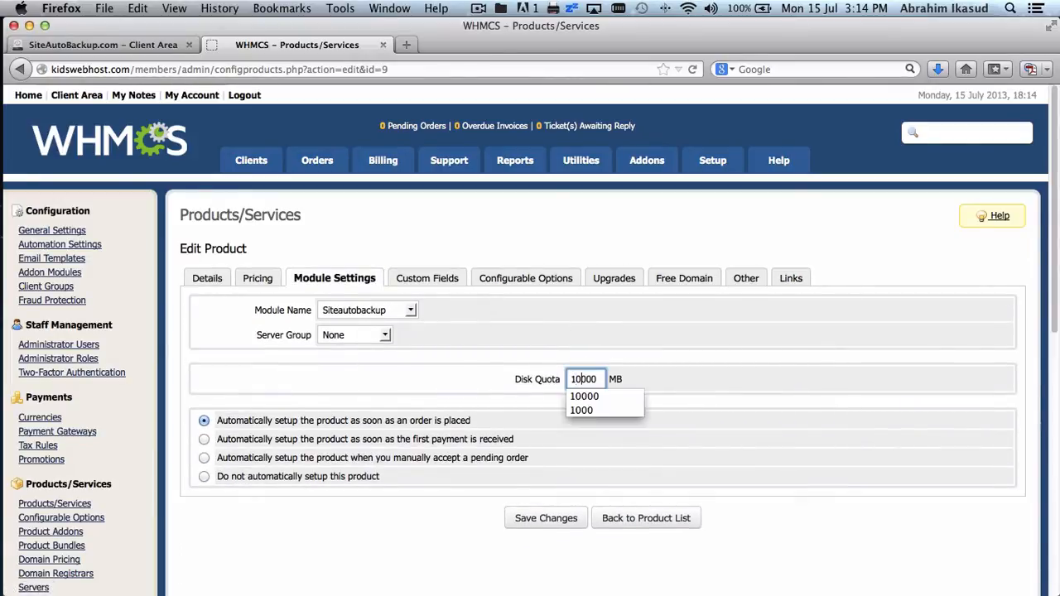
{"action": "left_click", "coordinate": [749, 378]}
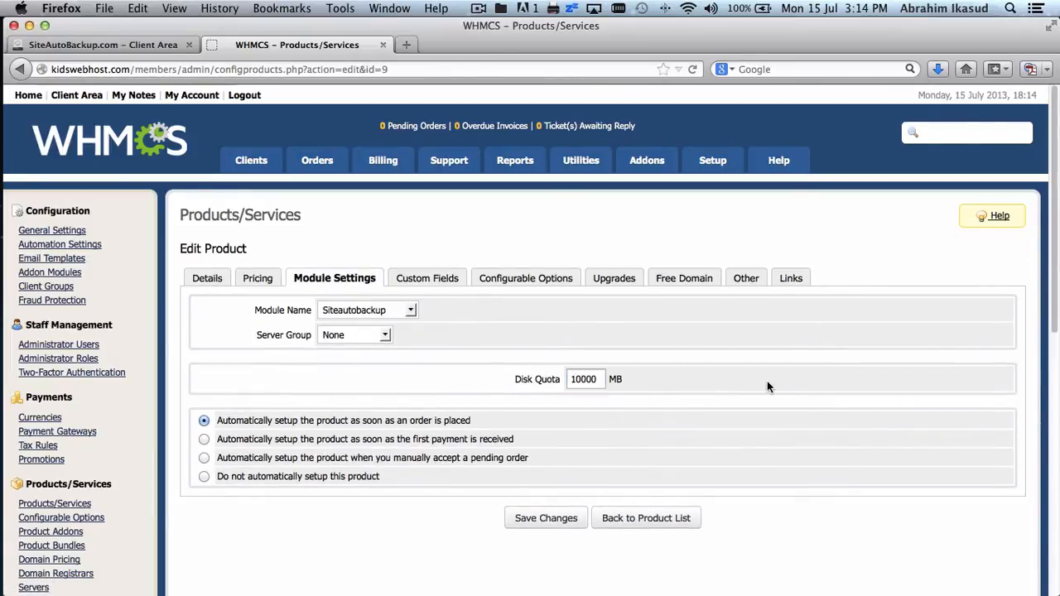
{"action": "left_click", "coordinate": [552, 519]}
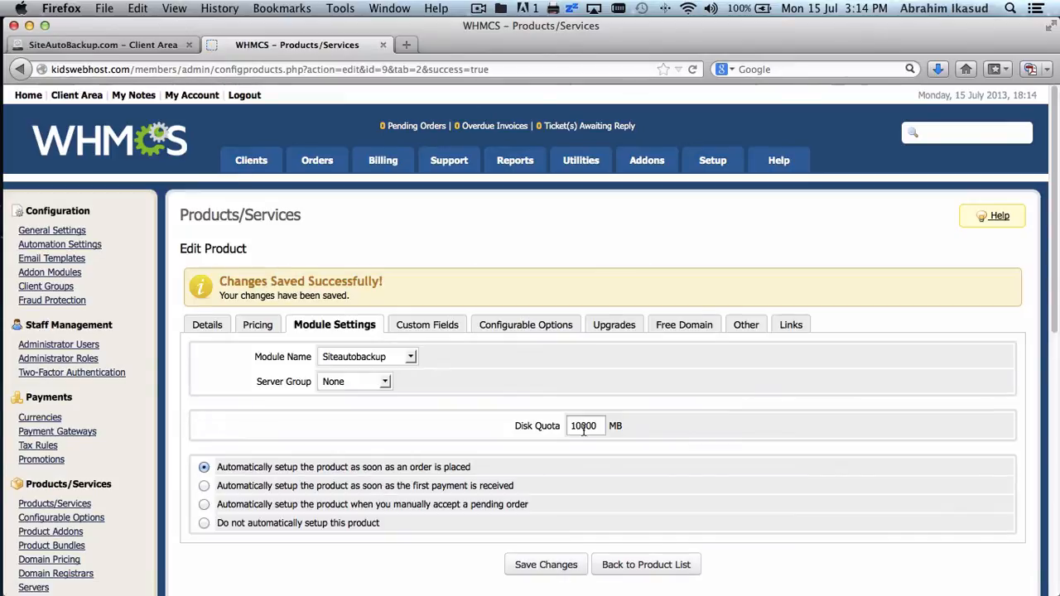
{"action": "left_click", "coordinate": [645, 565]}
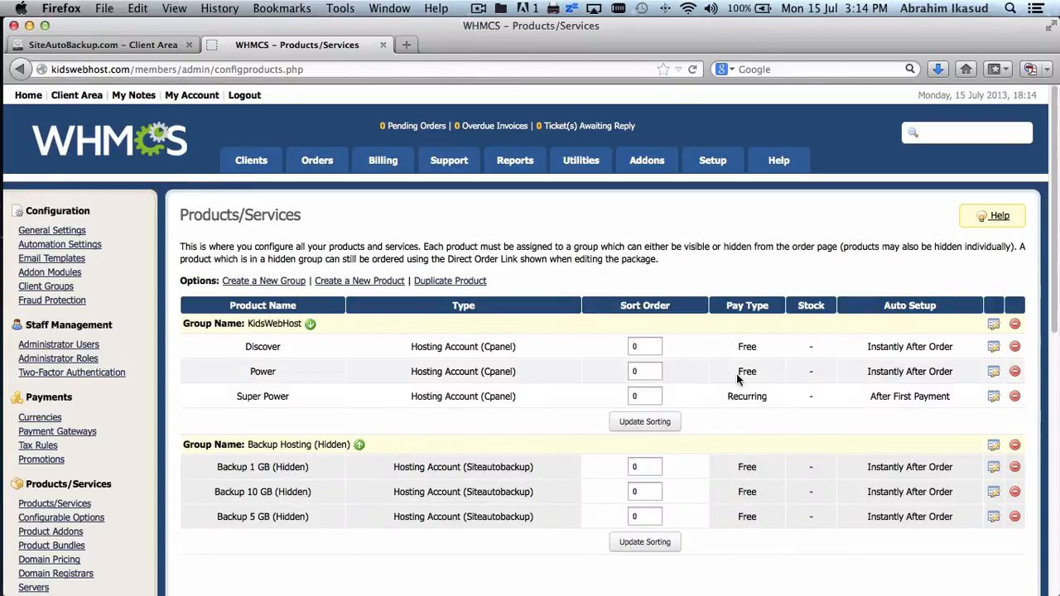
- Scroll down the product list showing the three backup products
{"action": "scroll", "coordinate": [753, 300], "scroll_direction": "down", "scroll_amount": 3}
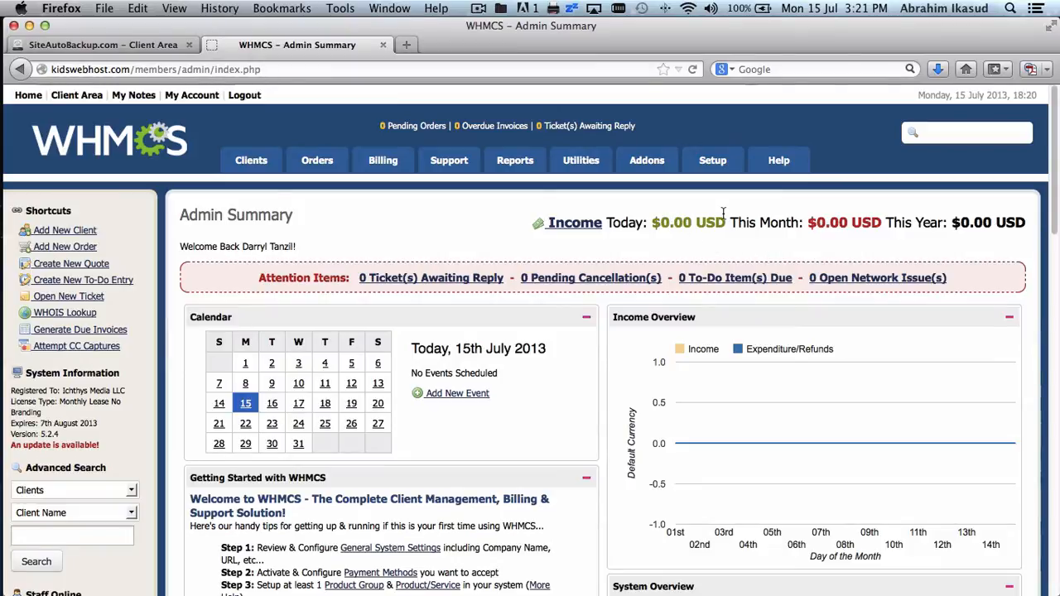
- Start a new product addon named 'Backup 1 GB'
{"action": "mouse_move", "coordinate": [719, 166]}
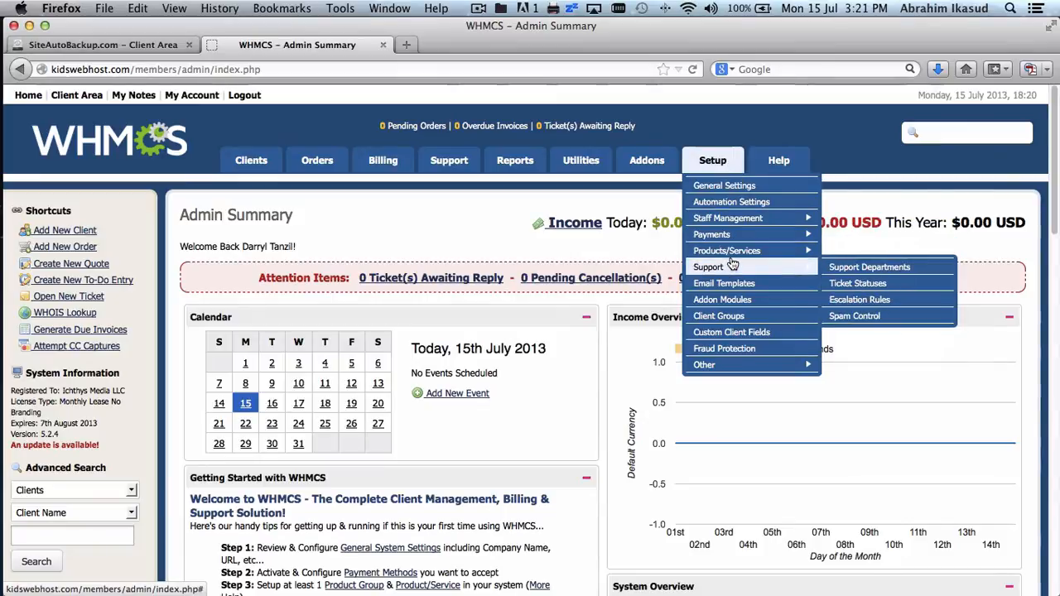
{"action": "mouse_move", "coordinate": [733, 256]}
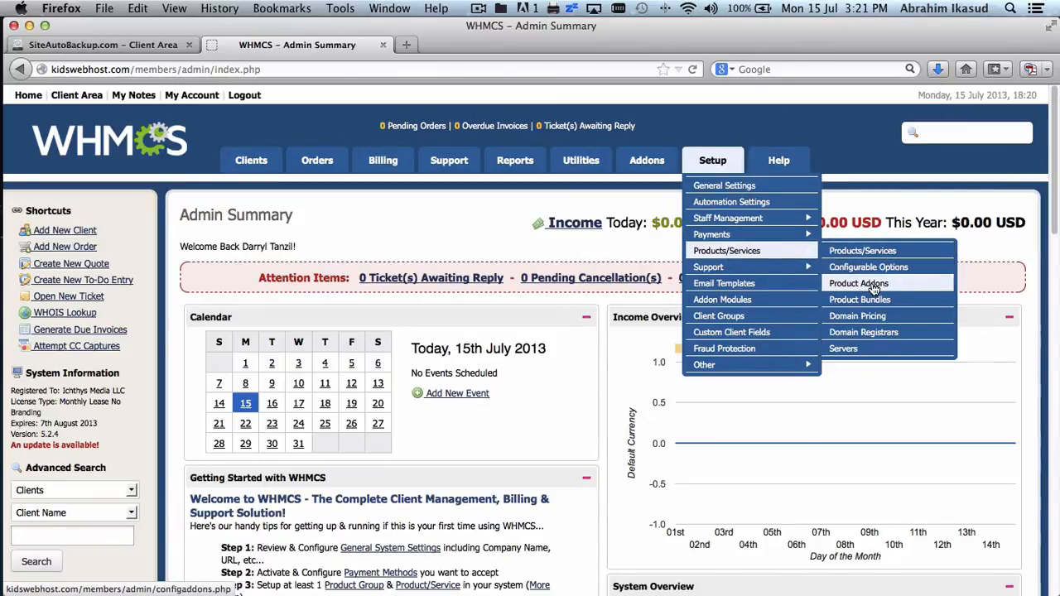
{"action": "left_click", "coordinate": [927, 301]}
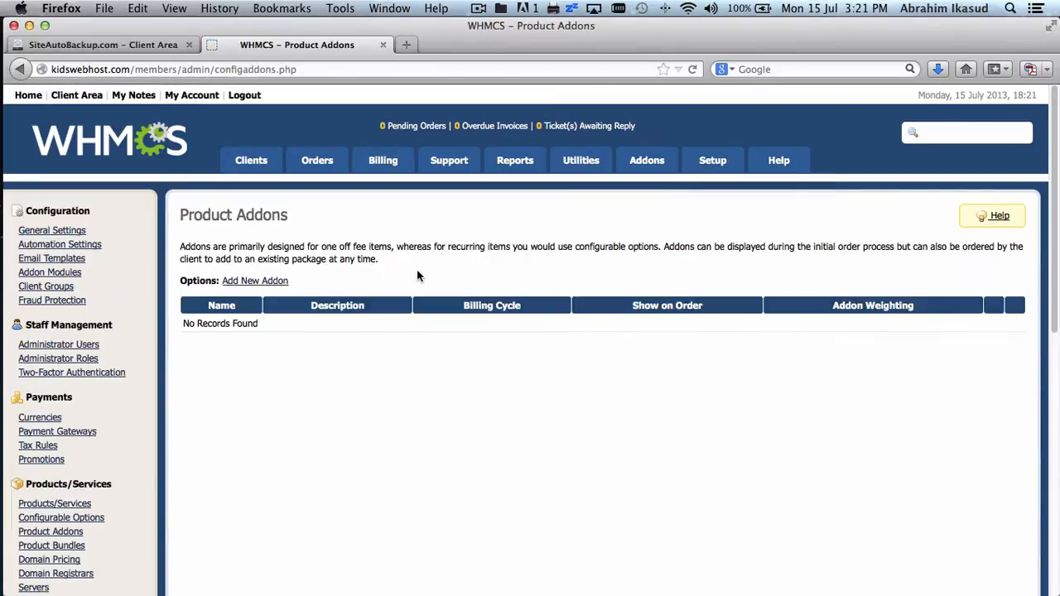
{"action": "left_click", "coordinate": [273, 281]}
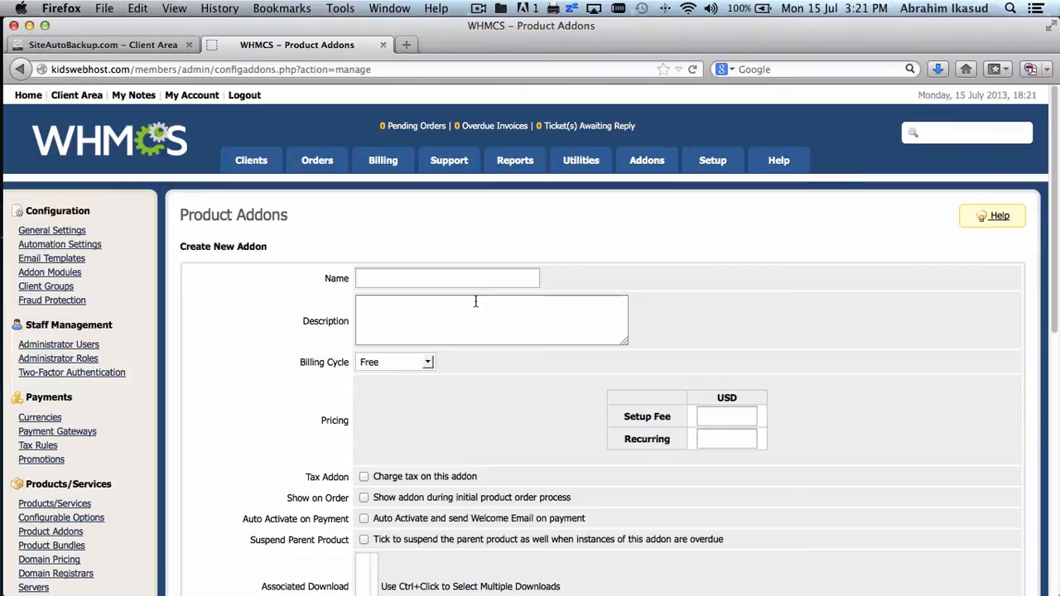
{"action": "left_click", "coordinate": [459, 282]}
{"action": "type", "text": "Backp"}
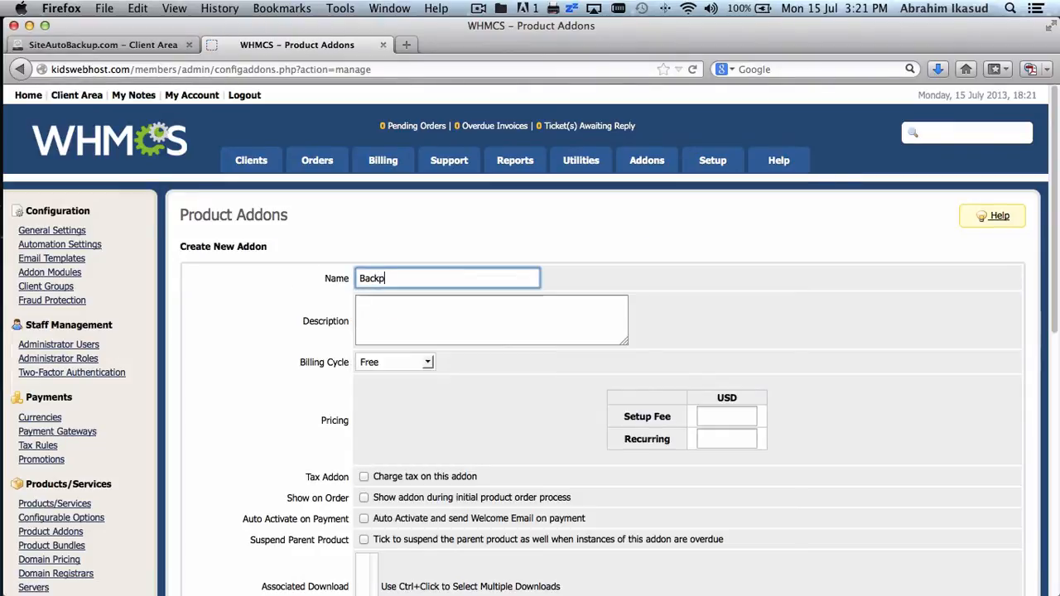
{"action": "key", "text": "BackSpace"}
{"action": "type", "text": "up 1 GB"}
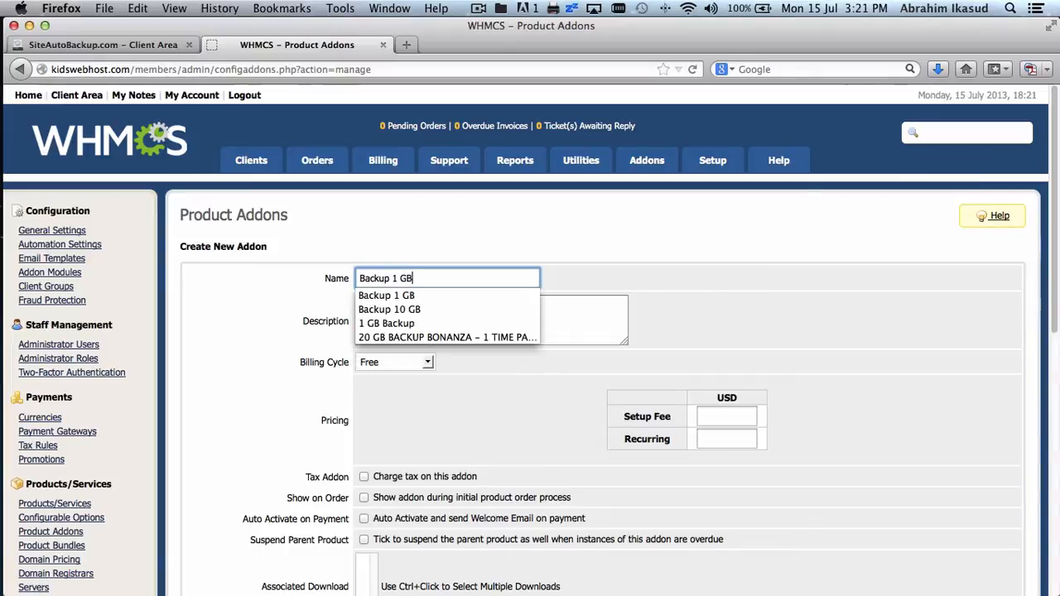
{"action": "left_click", "coordinate": [657, 291]}
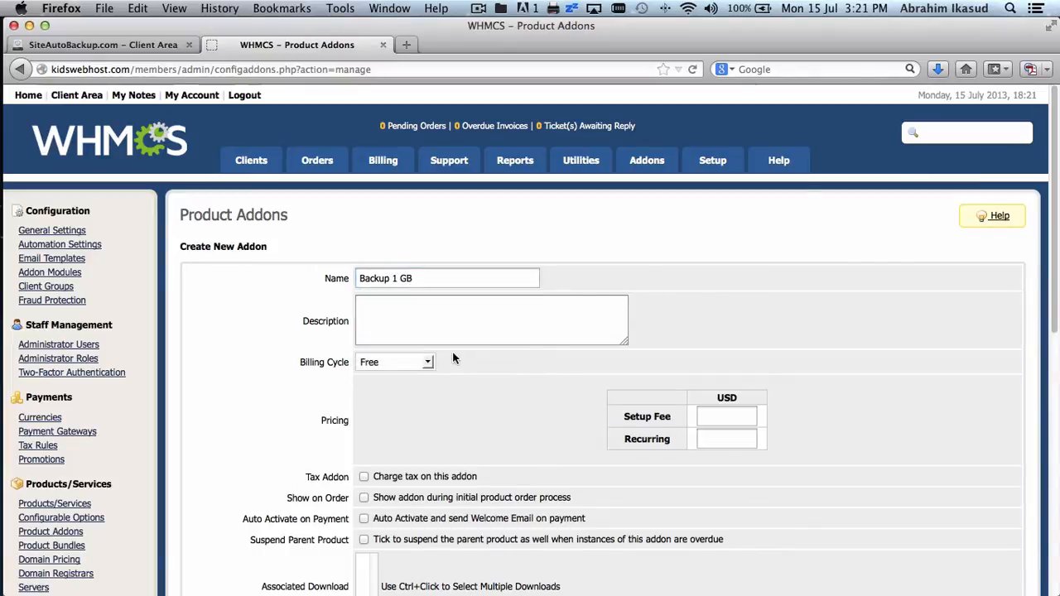
{"action": "left_click", "coordinate": [455, 321]}
- Leave the addon's billing cycle set to Free after briefly choosing monthly
{"action": "scroll", "coordinate": [455, 322], "scroll_direction": "down", "scroll_amount": 3}
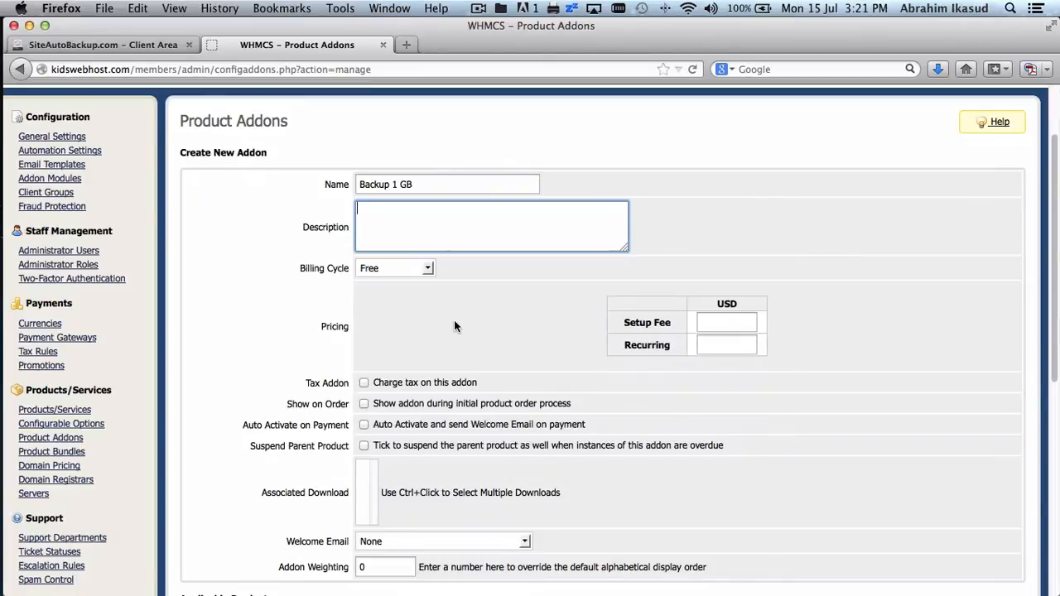
{"action": "left_click", "coordinate": [413, 275]}
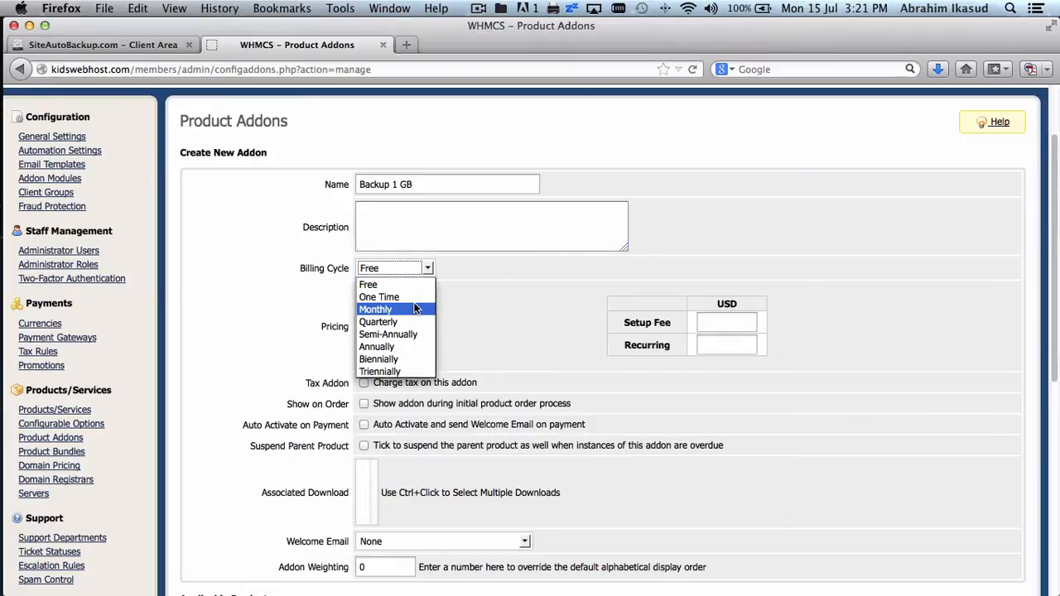
{"action": "left_click", "coordinate": [415, 306]}
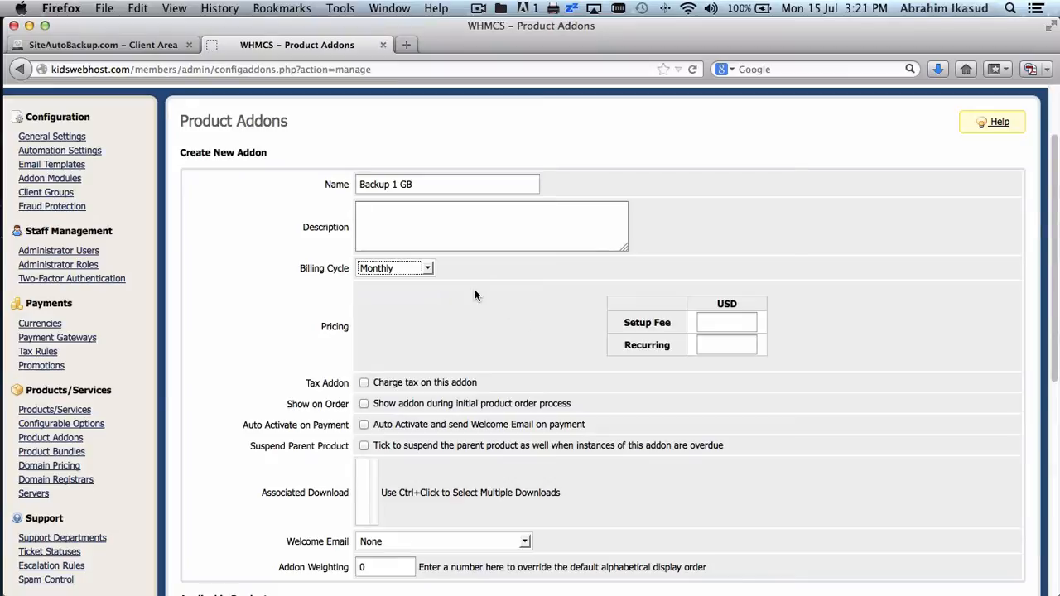
{"action": "left_click", "coordinate": [417, 272]}
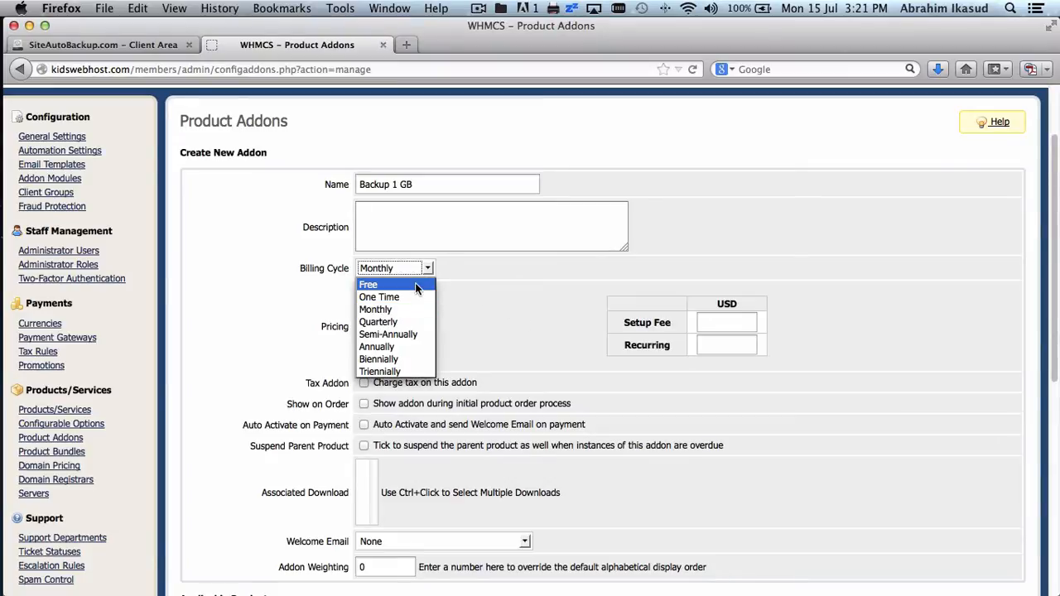
{"action": "left_click", "coordinate": [385, 282]}
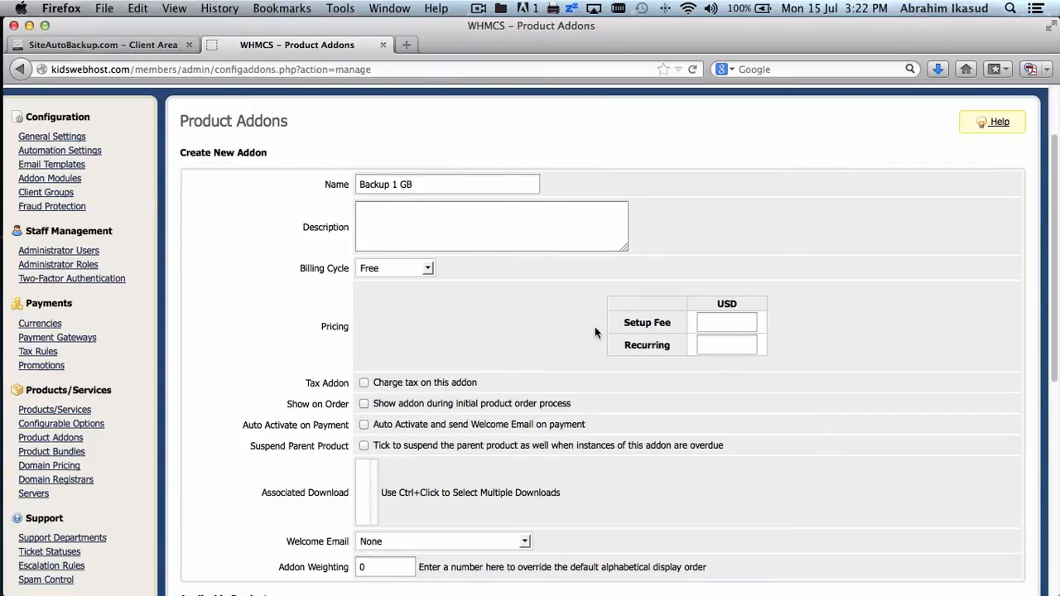
- Apply the addon to KidsWebHost Discover, Power and Super Power and save it
{"action": "scroll", "coordinate": [665, 328], "scroll_direction": "down", "scroll_amount": 2}
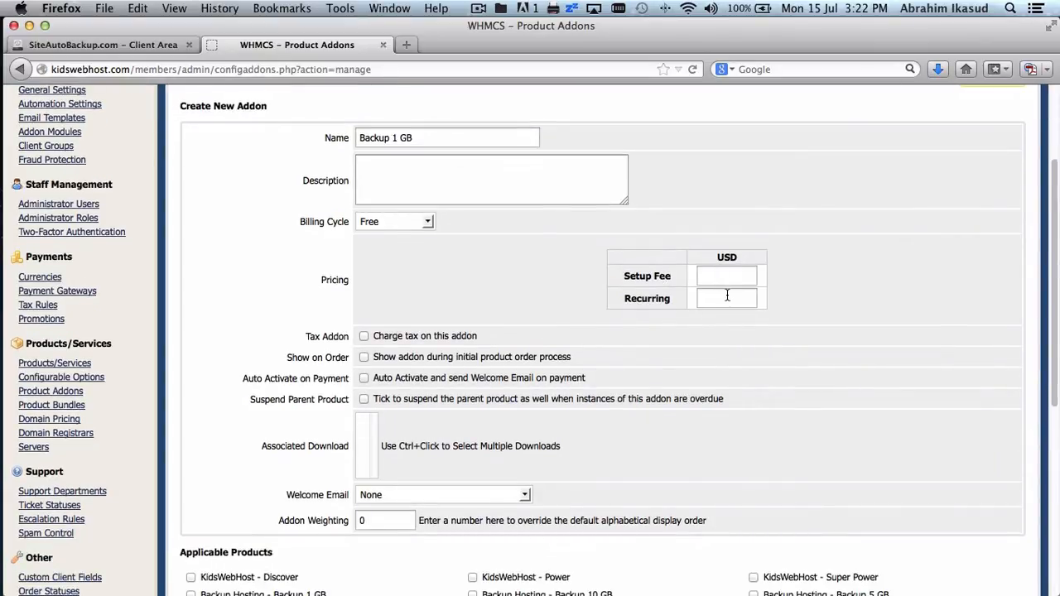
{"action": "scroll", "coordinate": [712, 300], "scroll_direction": "down", "scroll_amount": 3}
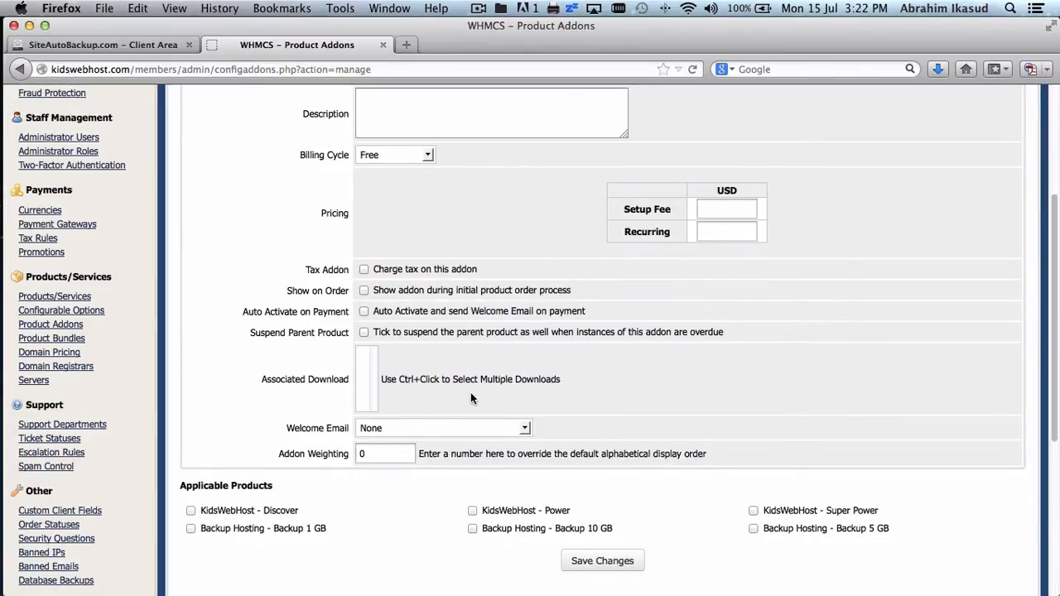
{"action": "scroll", "coordinate": [471, 393], "scroll_direction": "down", "scroll_amount": 5}
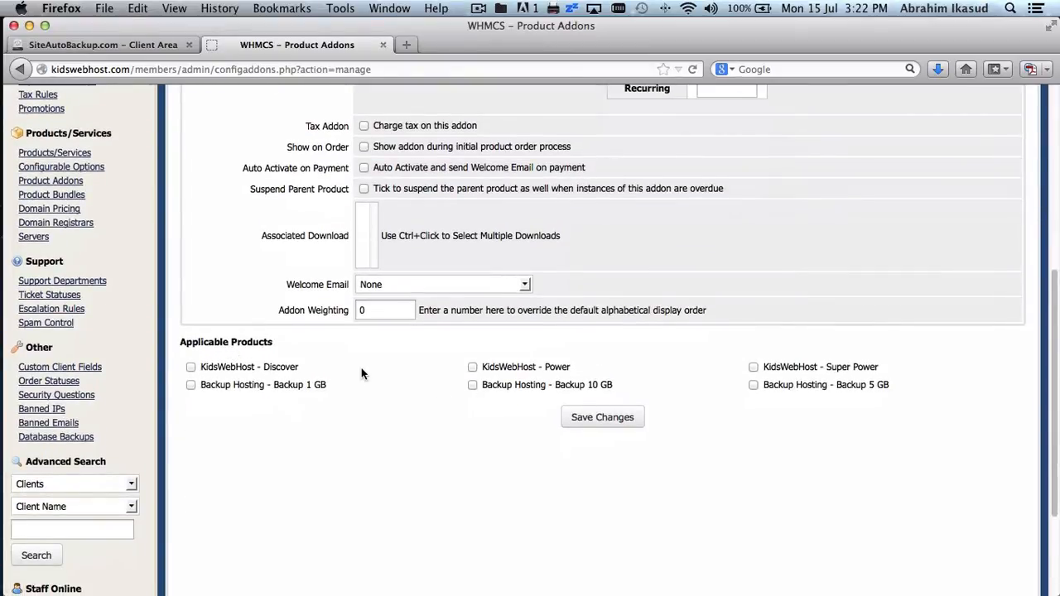
{"action": "scroll", "coordinate": [361, 373], "scroll_direction": "up", "scroll_amount": 10}
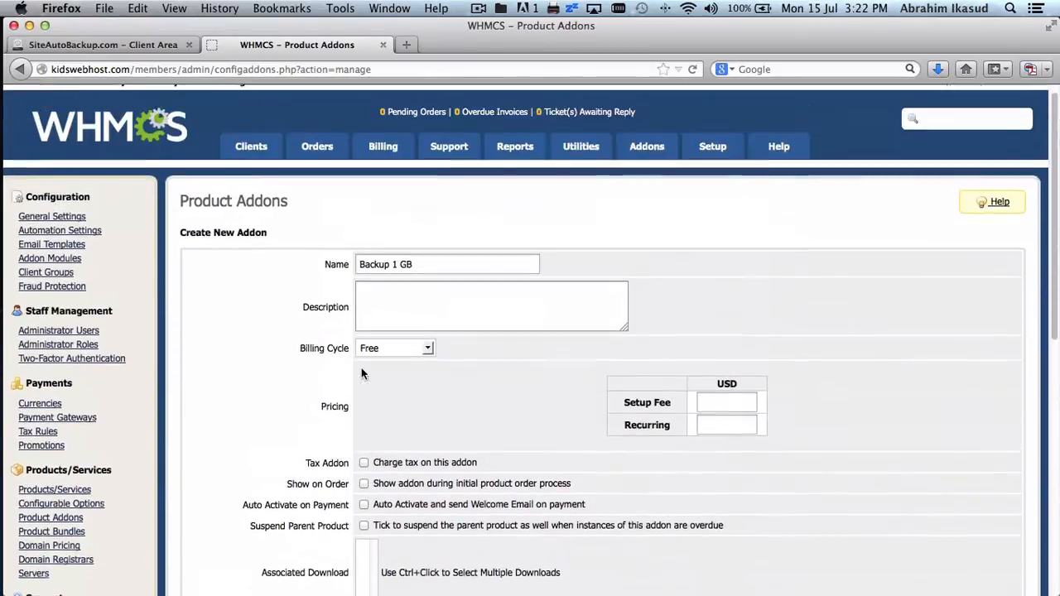
{"action": "scroll", "coordinate": [361, 374], "scroll_direction": "down", "scroll_amount": 9}
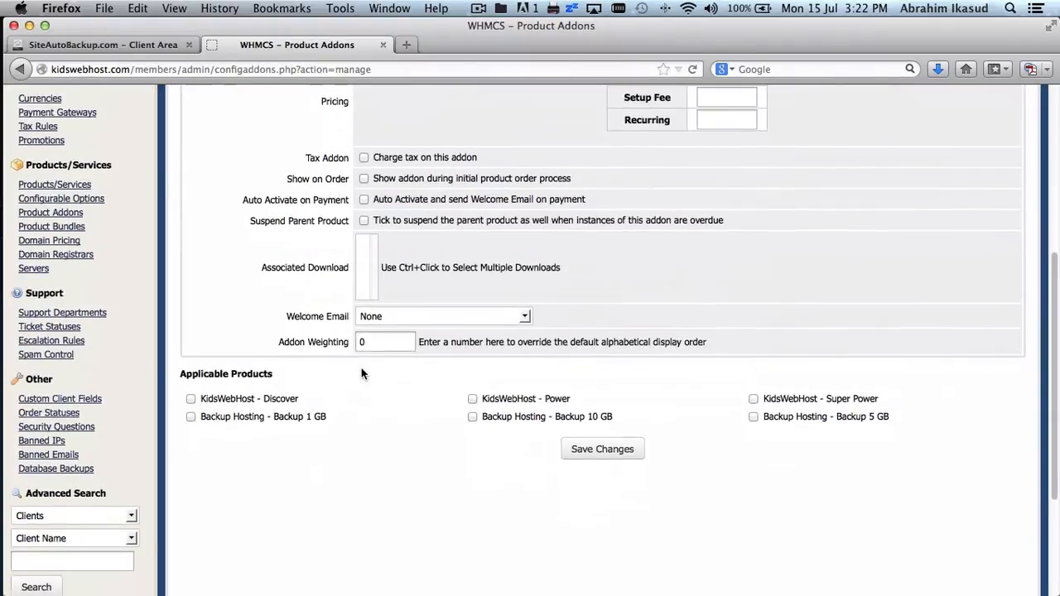
{"action": "left_click", "coordinate": [191, 398]}
{"action": "left_click", "coordinate": [473, 399]}
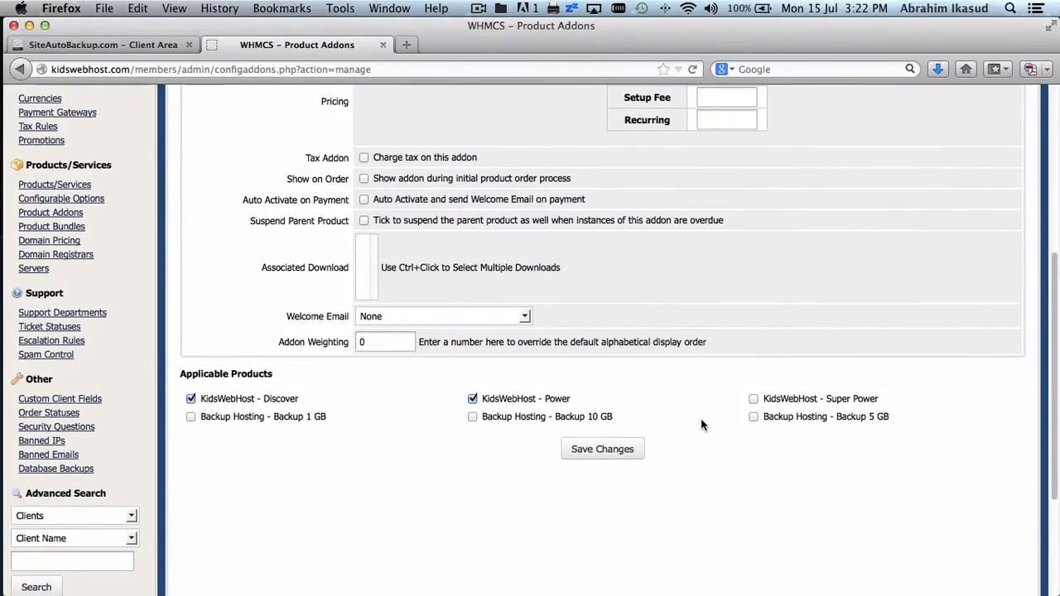
{"action": "left_click", "coordinate": [753, 398]}
{"action": "scroll", "coordinate": [891, 402], "scroll_direction": "up", "scroll_amount": 3}
{"action": "scroll", "coordinate": [891, 407], "scroll_direction": "up", "scroll_amount": 4}
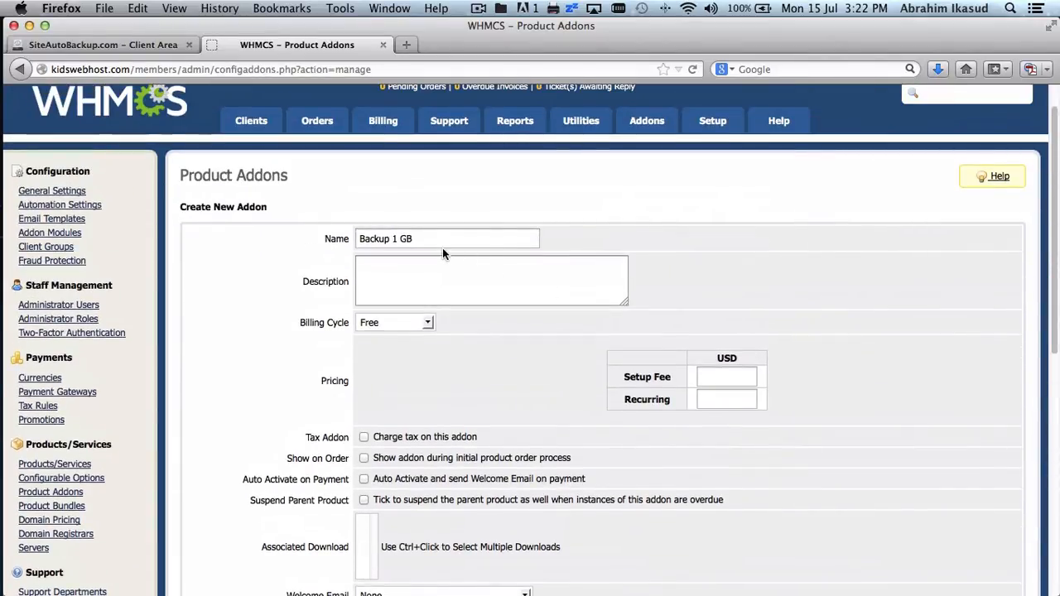
{"action": "scroll", "coordinate": [384, 423], "scroll_direction": "down", "scroll_amount": 5}
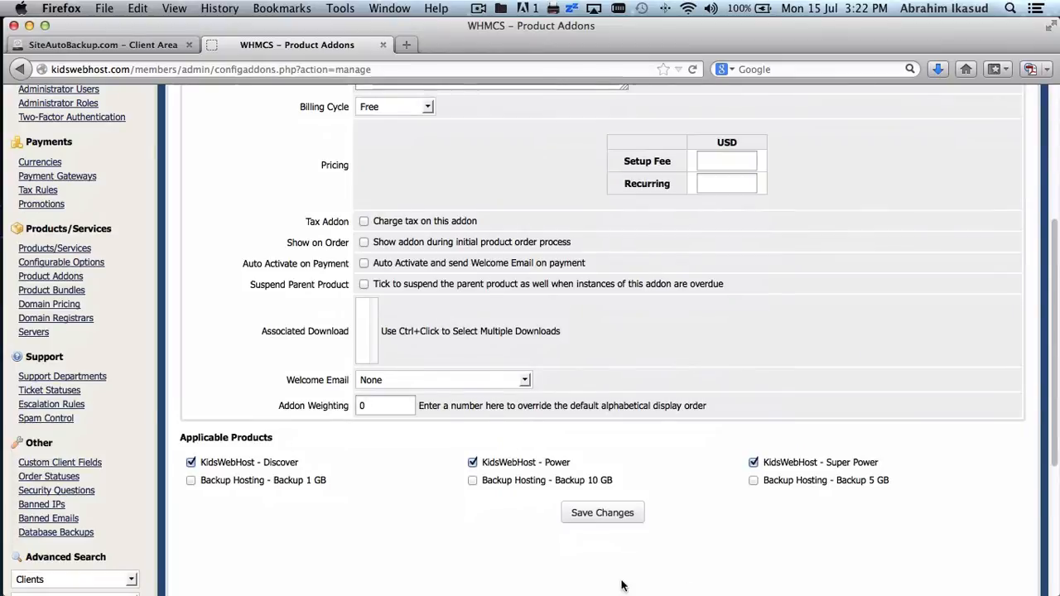
{"action": "left_click", "coordinate": [607, 514]}
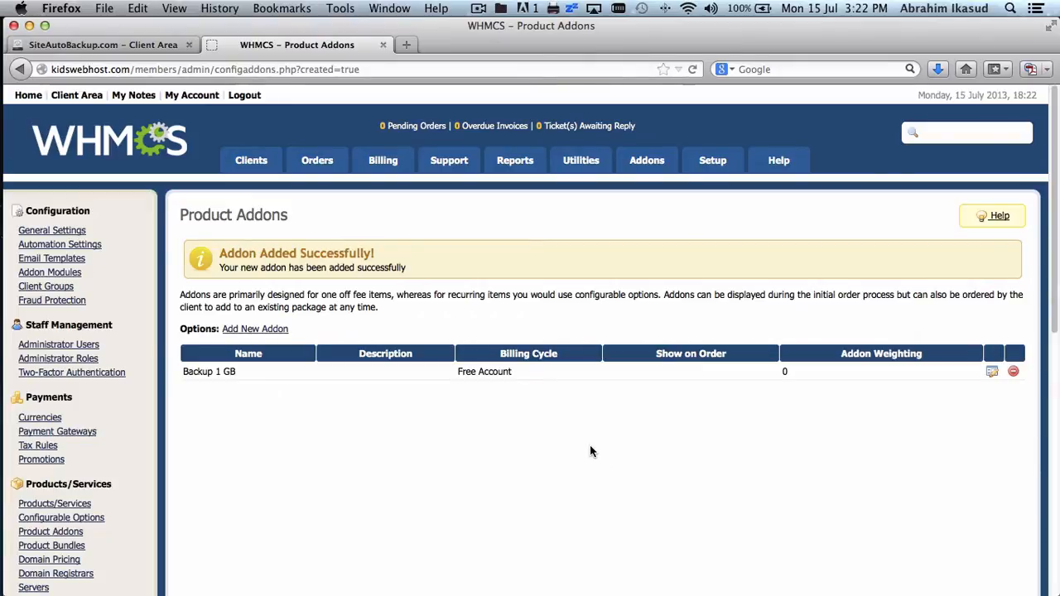
- Create a 'Backup 5 GB' addon ticked for KidsWebHost Discover, Power and Super Power, and save it
{"action": "left_click", "coordinate": [269, 330]}
{"action": "left_click", "coordinate": [457, 286]}
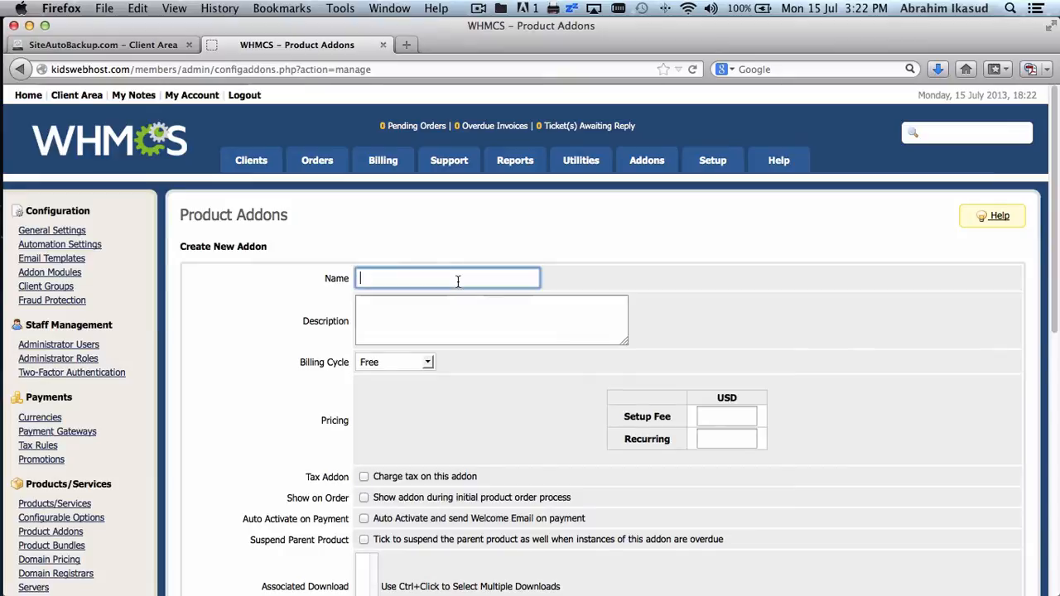
{"action": "type", "text": "Backup"}
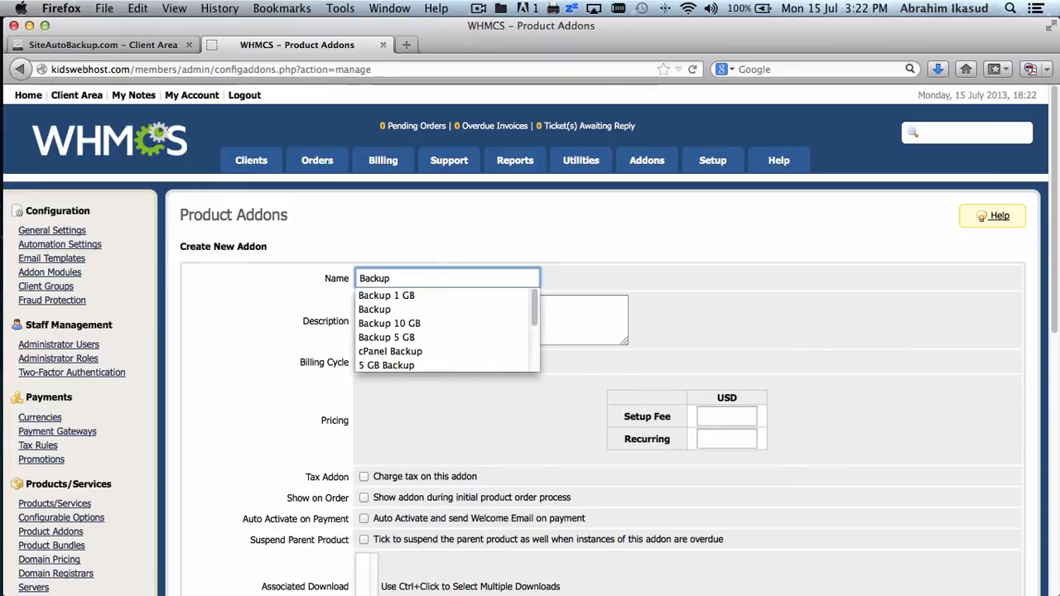
{"action": "type", "text": " 5 GB"}
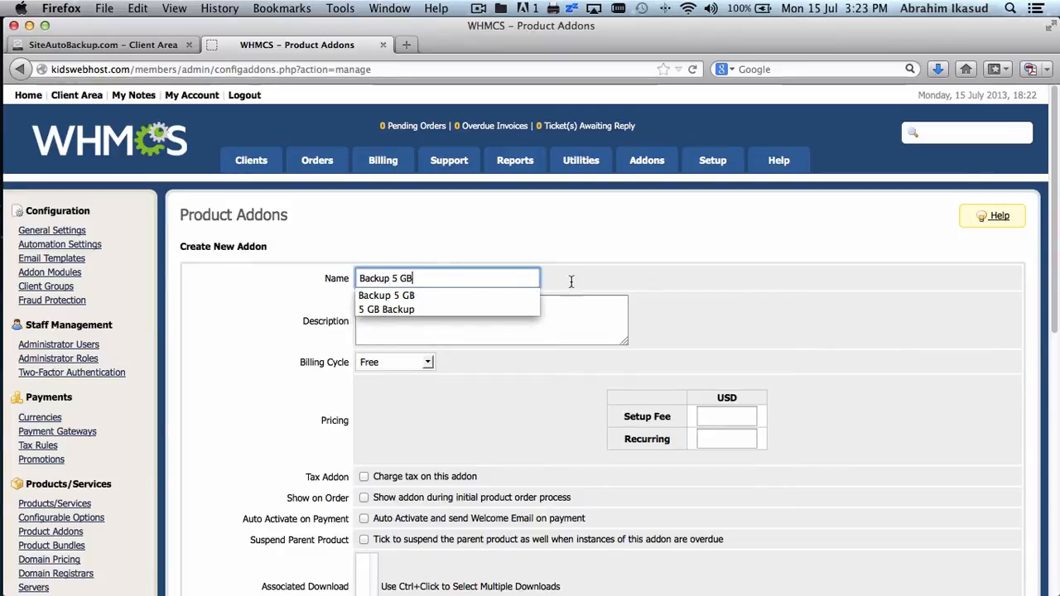
{"action": "left_click", "coordinate": [765, 315]}
{"action": "scroll", "coordinate": [765, 315], "scroll_direction": "down", "scroll_amount": 5}
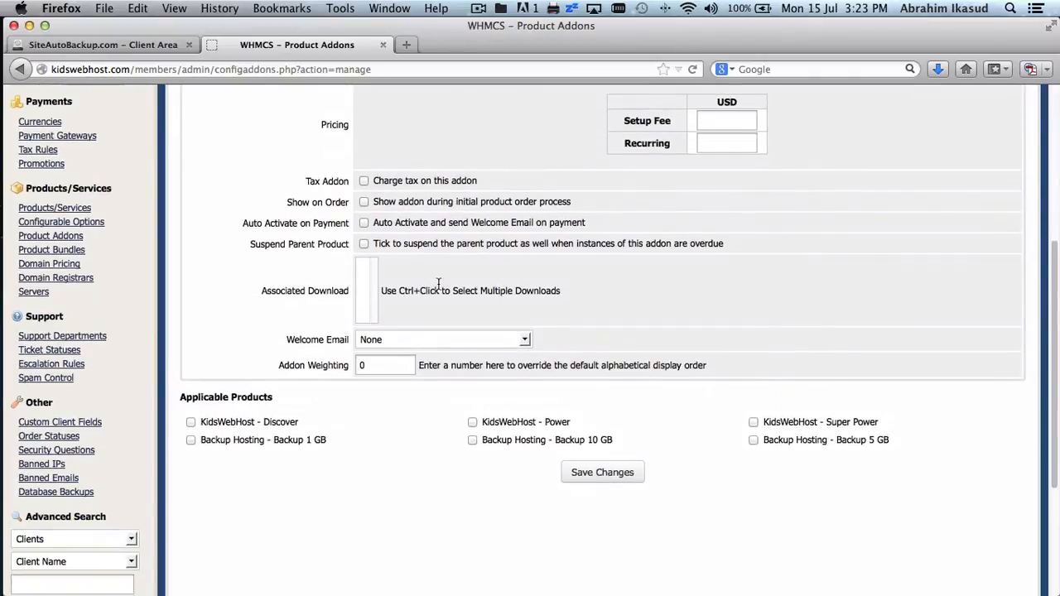
{"action": "left_click", "coordinate": [191, 422]}
{"action": "left_click", "coordinate": [472, 423]}
{"action": "left_click", "coordinate": [753, 421]}
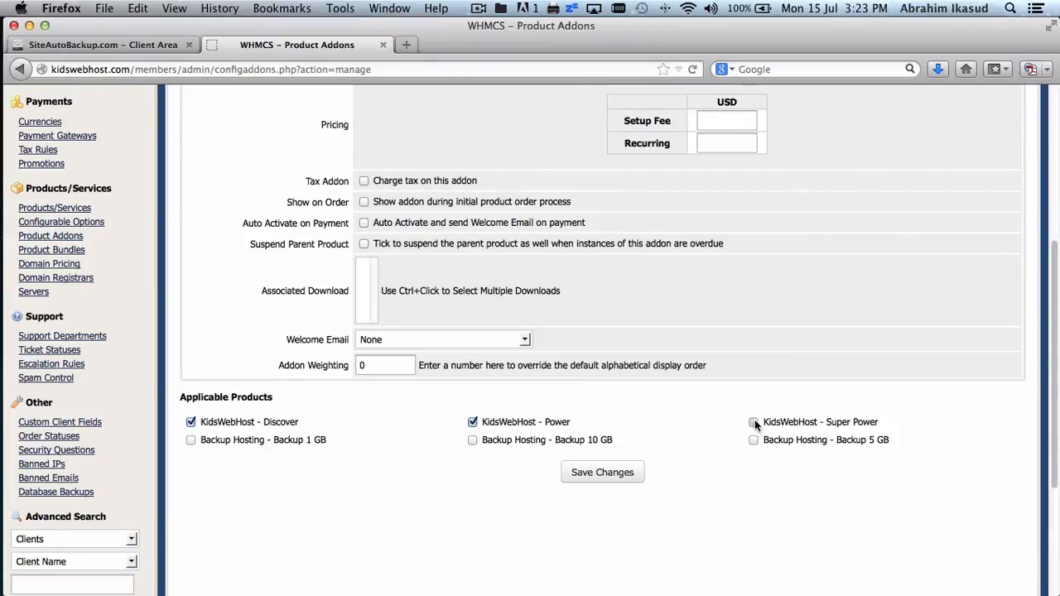
{"action": "left_click", "coordinate": [615, 470]}
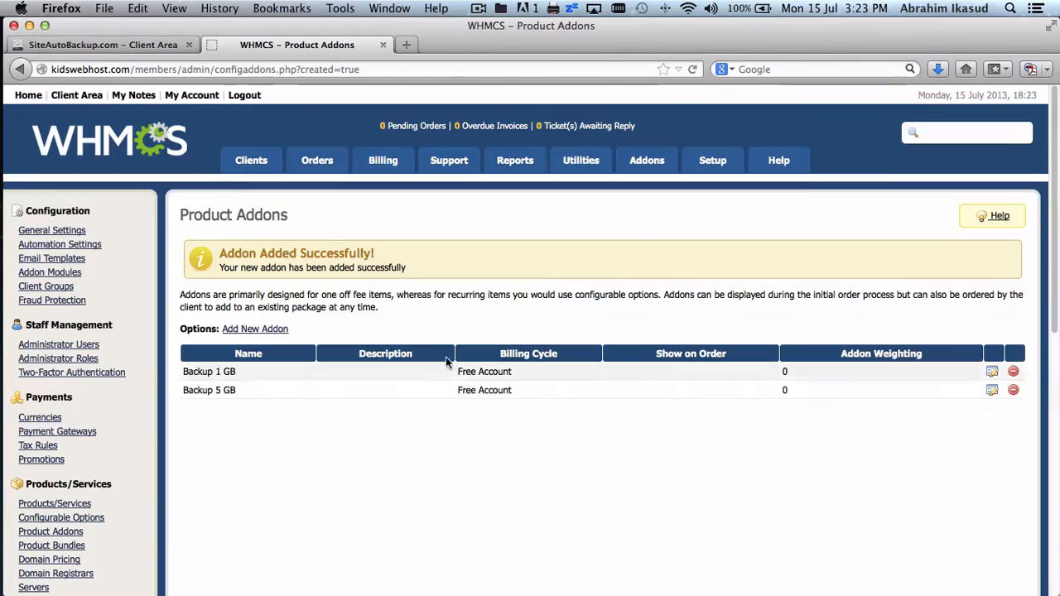
- Create a 'Backup 10 GB' addon for the KidsWebHost Discover, Power and Super Power plans and save it
{"action": "left_click", "coordinate": [272, 329]}
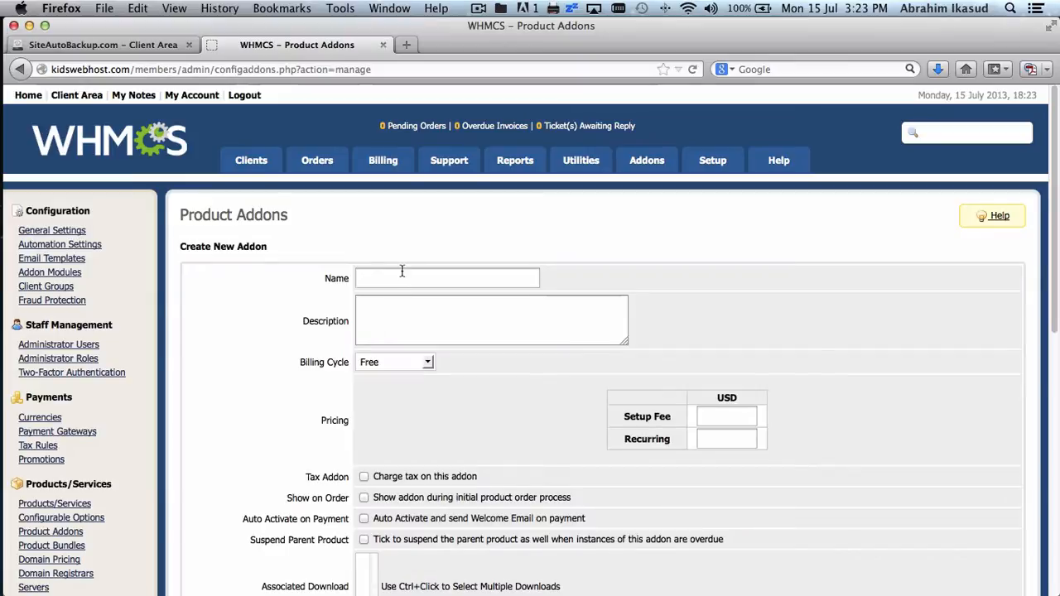
{"action": "left_click", "coordinate": [402, 274]}
{"action": "type", "text": "Backup"}
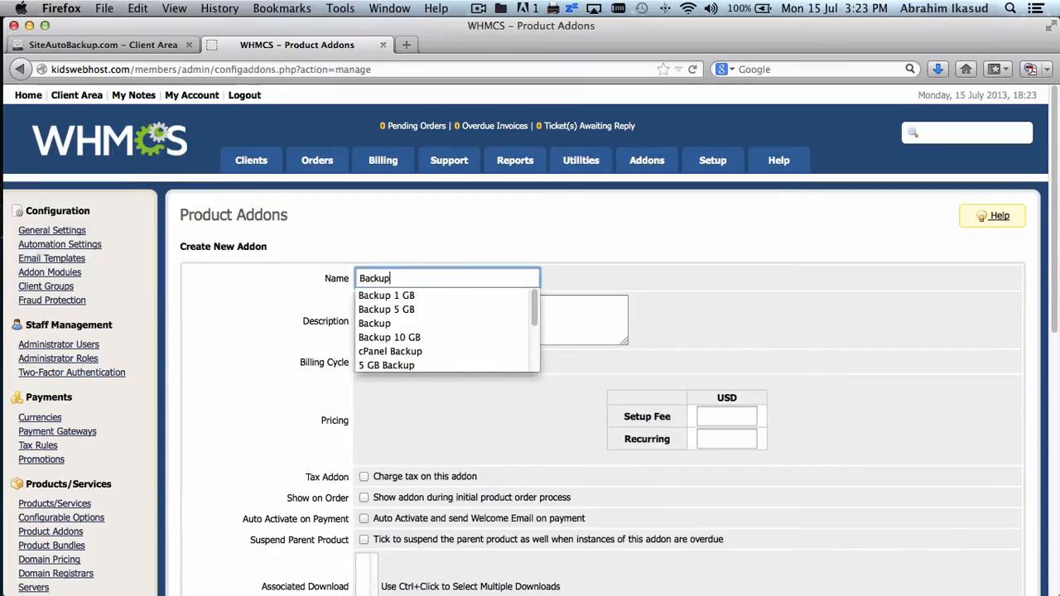
{"action": "type", "text": " 10 GB"}
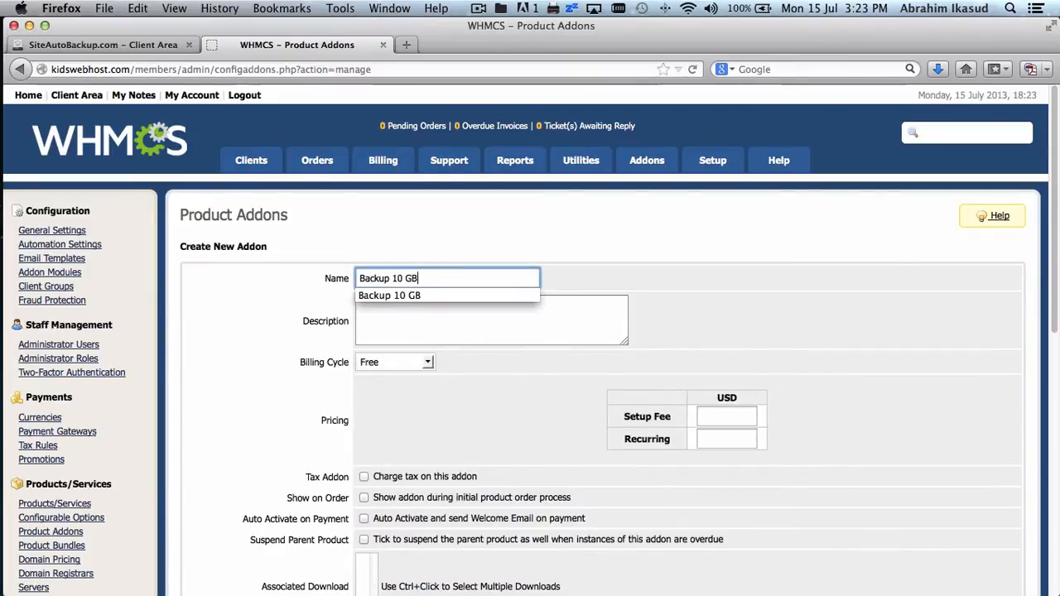
{"action": "left_click", "coordinate": [471, 355]}
{"action": "scroll", "coordinate": [471, 354], "scroll_direction": "down", "scroll_amount": 10}
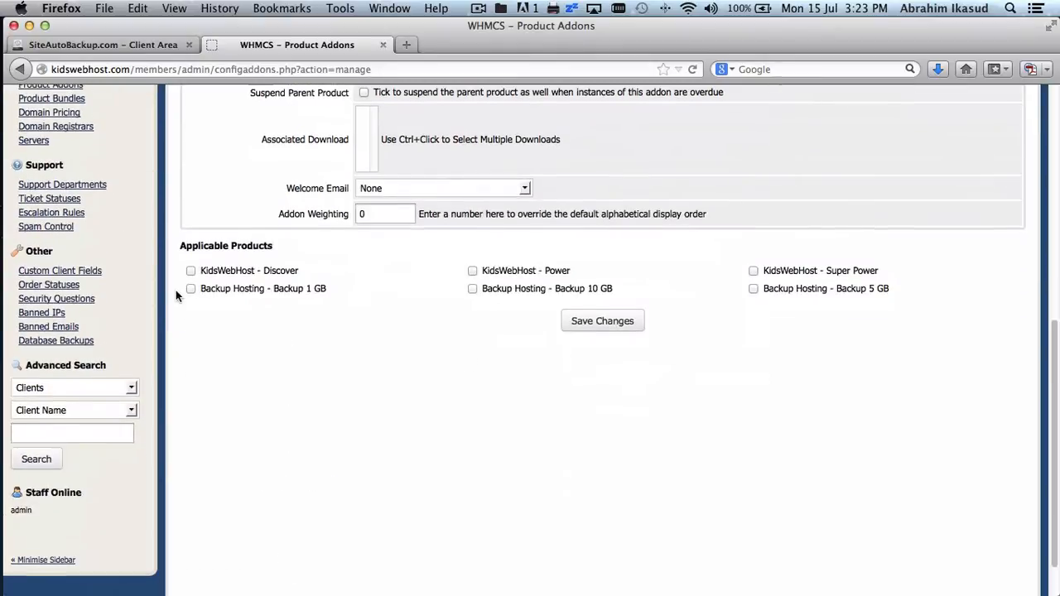
{"action": "left_click", "coordinate": [191, 272]}
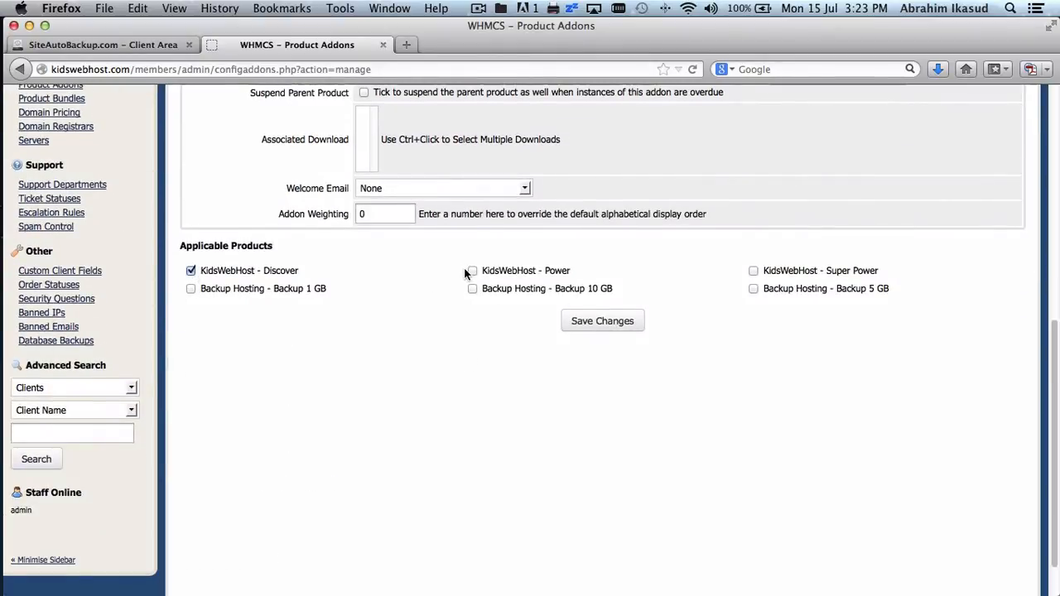
{"action": "left_click", "coordinate": [753, 271]}
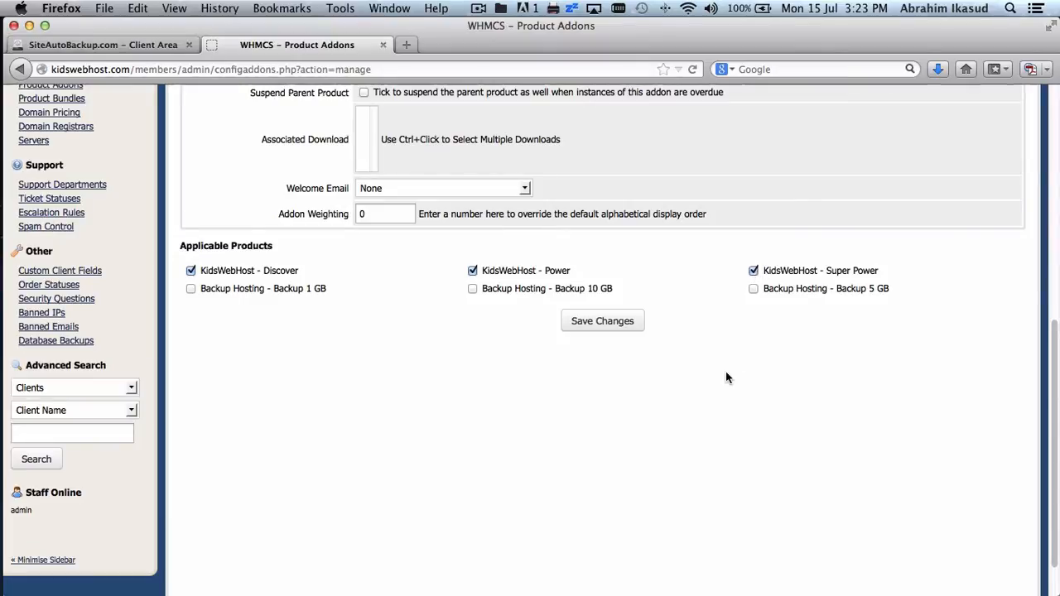
{"action": "scroll", "coordinate": [726, 377], "scroll_direction": "up", "scroll_amount": 3}
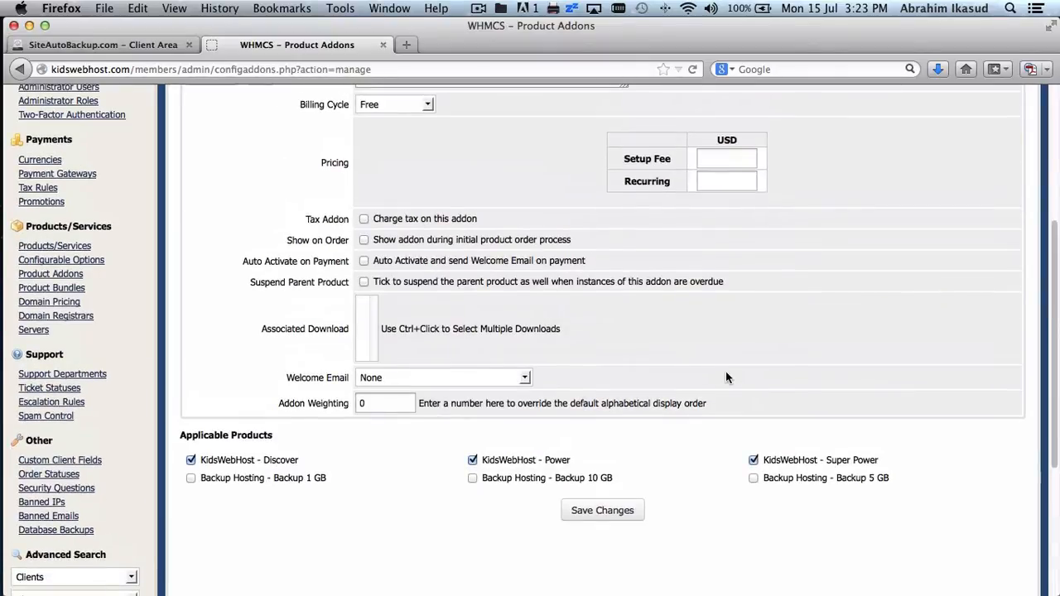
{"action": "scroll", "coordinate": [726, 377], "scroll_direction": "down", "scroll_amount": 2}
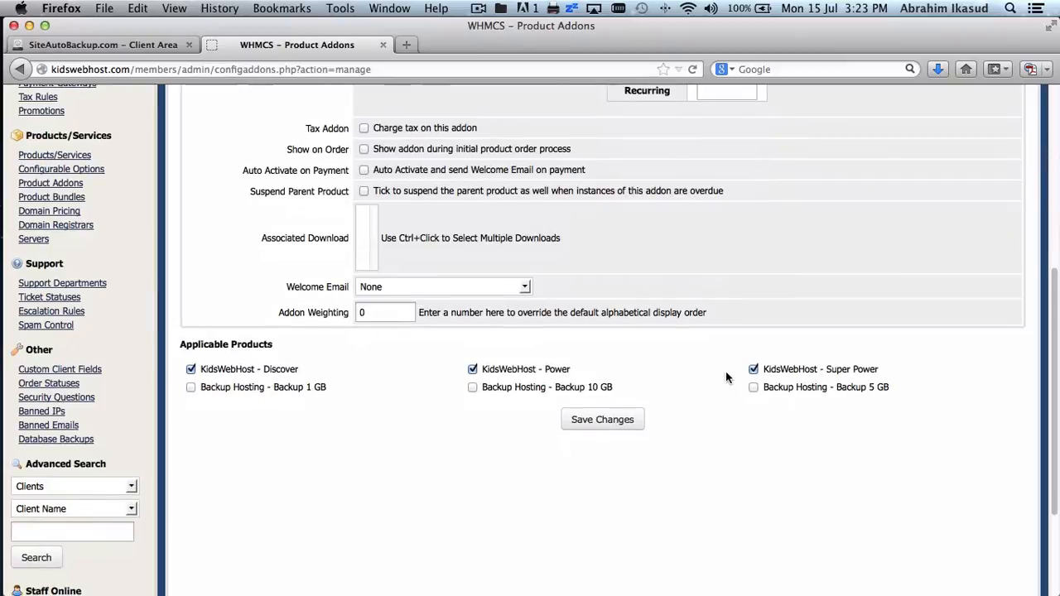
{"action": "left_click", "coordinate": [596, 424]}
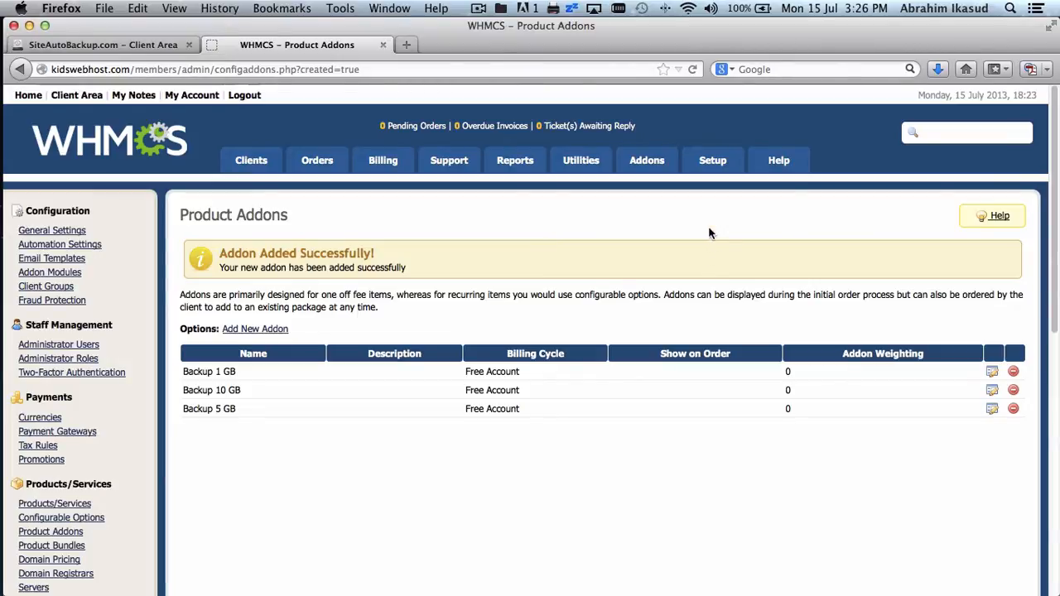
- Bring up the Setup menu from the Product Addons page
{"action": "mouse_move", "coordinate": [714, 166]}
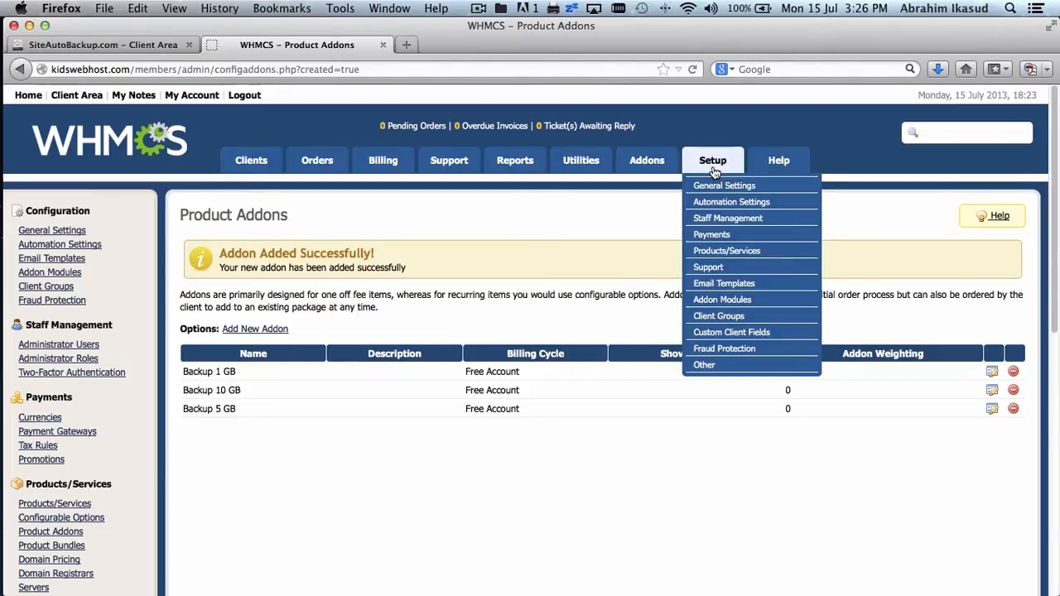
- Activate the SiteAutoBackup module under Addon Modules and open its configuration
{"action": "left_click", "coordinate": [722, 299]}
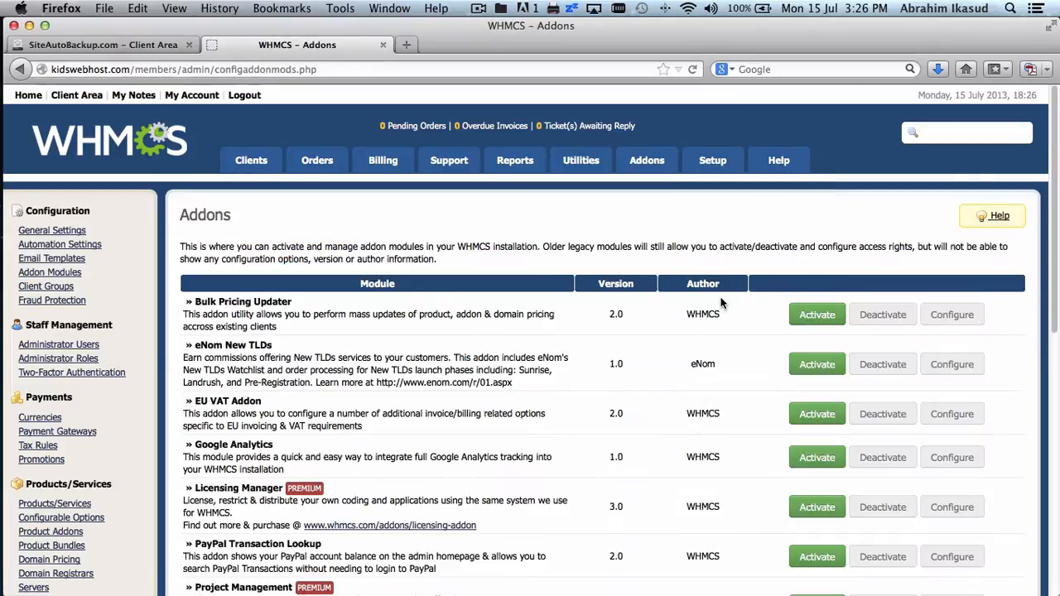
{"action": "scroll", "coordinate": [636, 274], "scroll_direction": "down", "scroll_amount": 5}
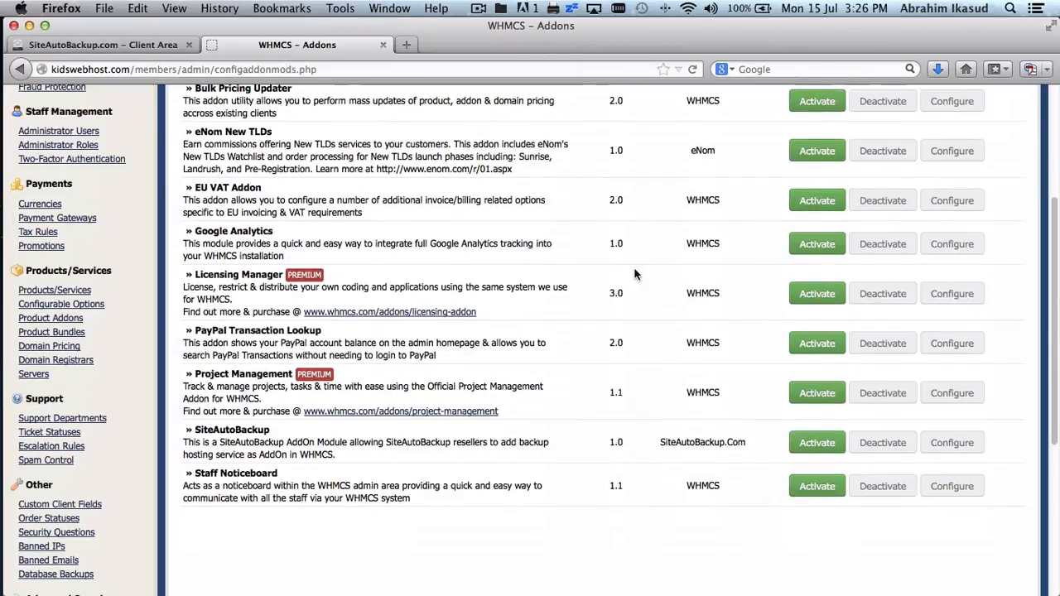
{"action": "left_click", "coordinate": [814, 452]}
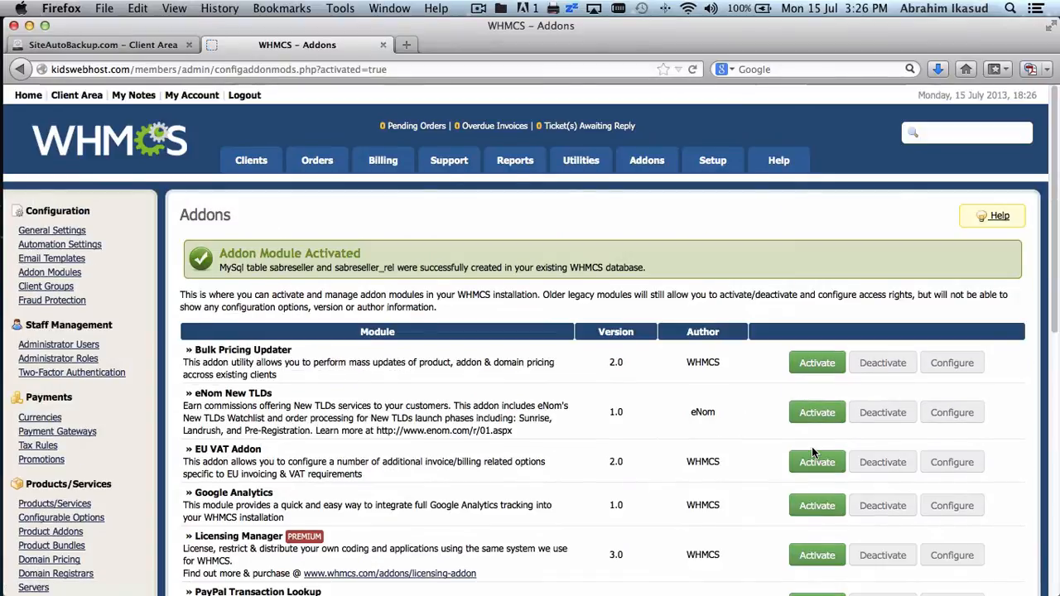
{"action": "scroll", "coordinate": [812, 448], "scroll_direction": "down", "scroll_amount": 6}
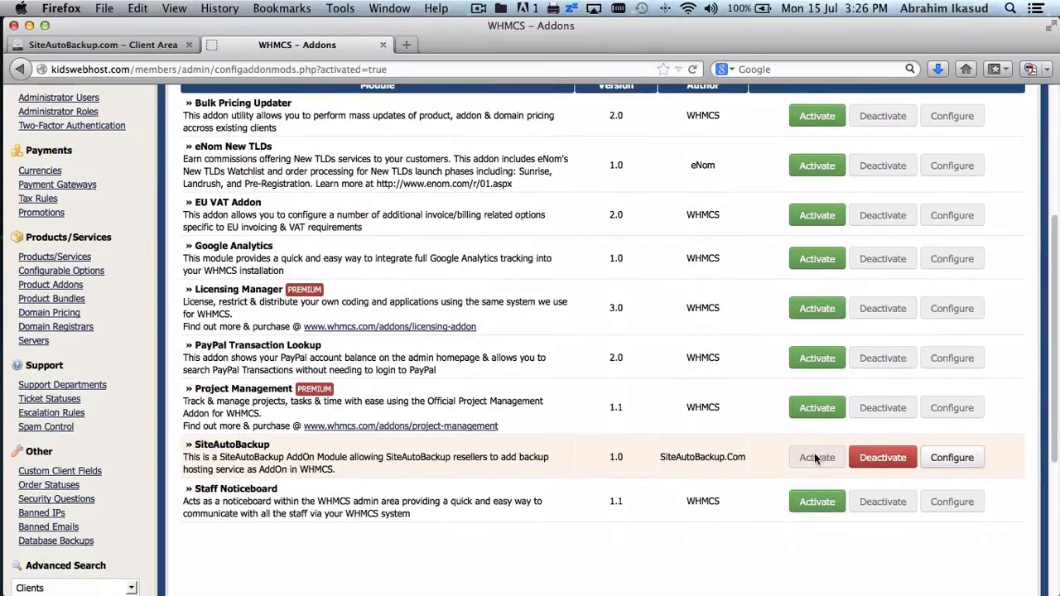
{"action": "left_click", "coordinate": [957, 463]}
- Link the Backup 10 GB, 5 GB and 1 GB addons to their matching products and save
{"action": "scroll", "coordinate": [956, 465], "scroll_direction": "down", "scroll_amount": 5}
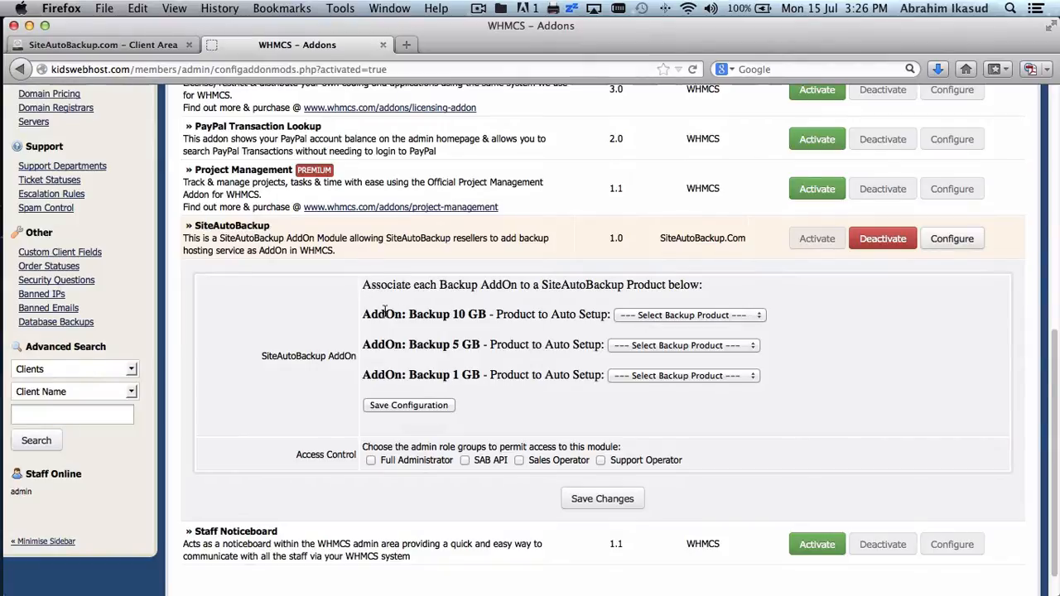
{"action": "left_click", "coordinate": [681, 319]}
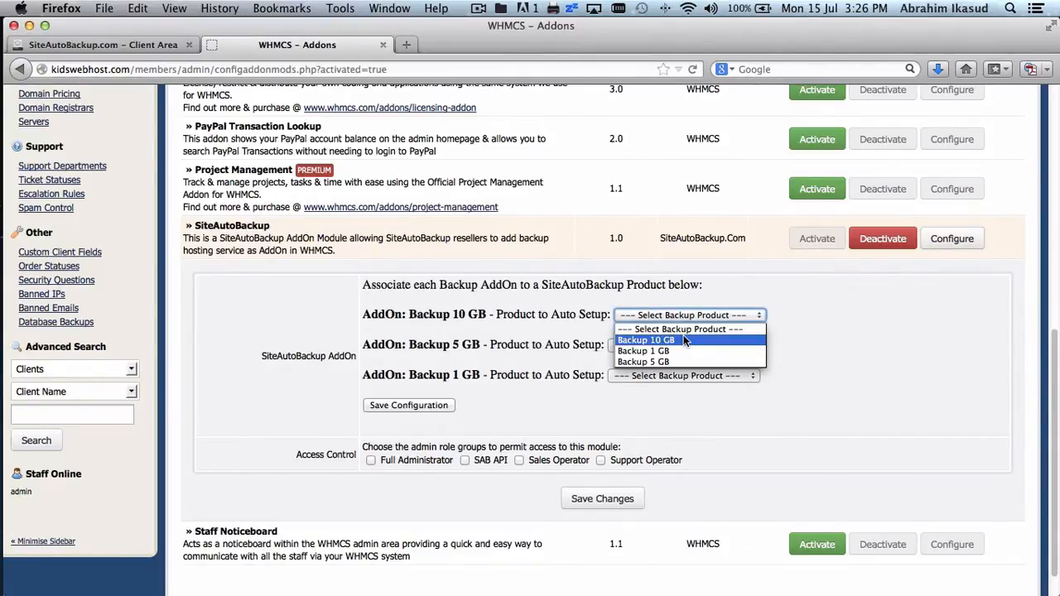
{"action": "left_click", "coordinate": [650, 339]}
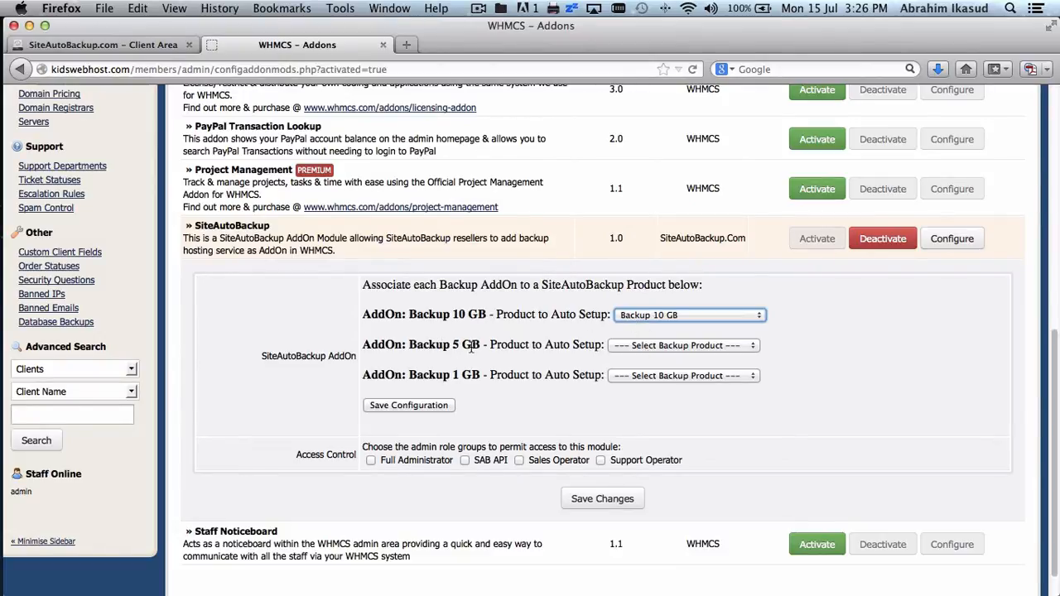
{"action": "left_click", "coordinate": [650, 347]}
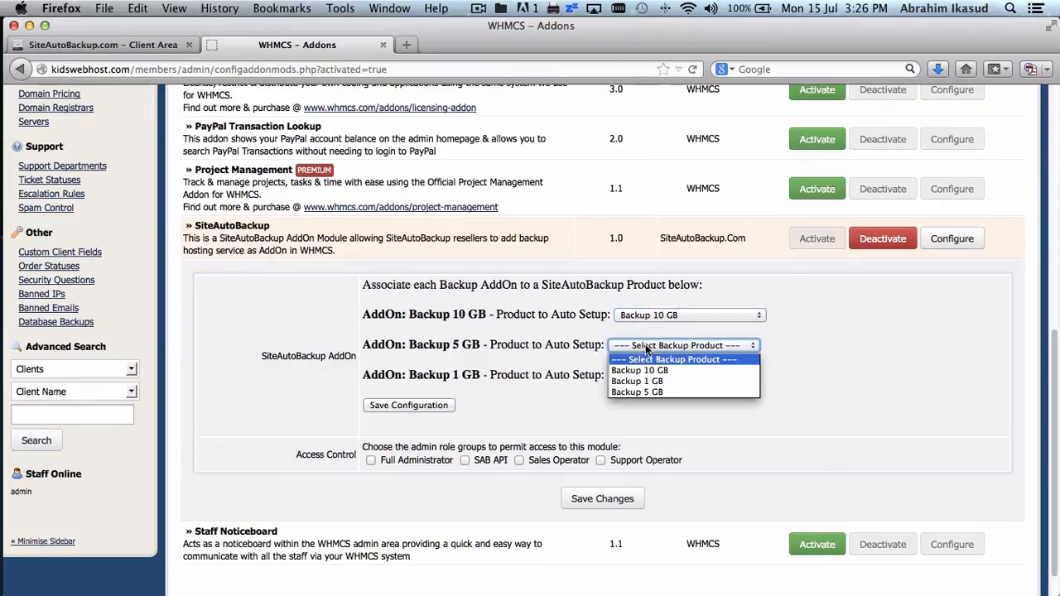
{"action": "left_click", "coordinate": [652, 391]}
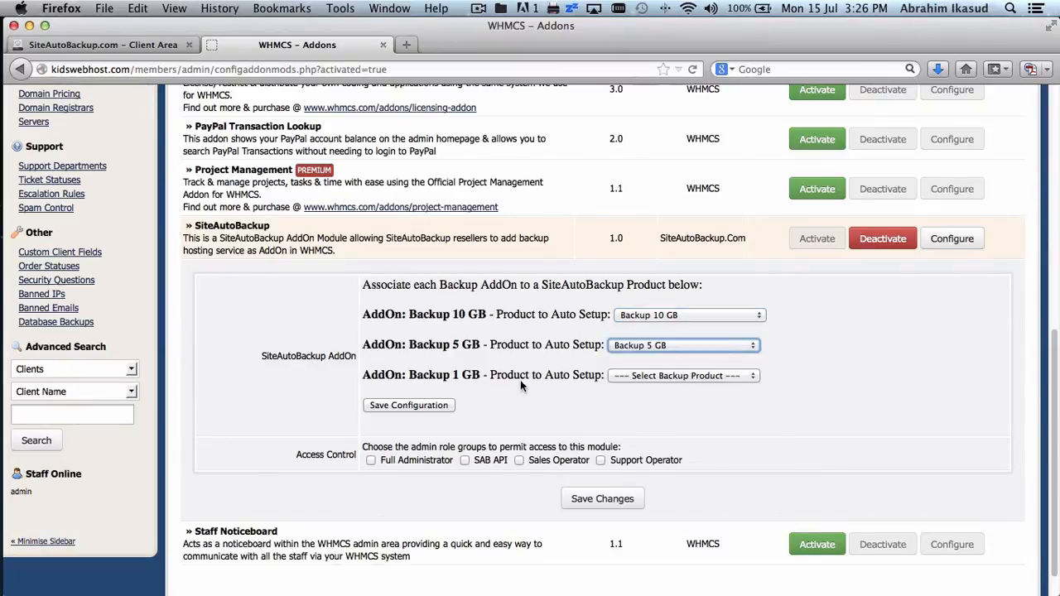
{"action": "left_click", "coordinate": [664, 376]}
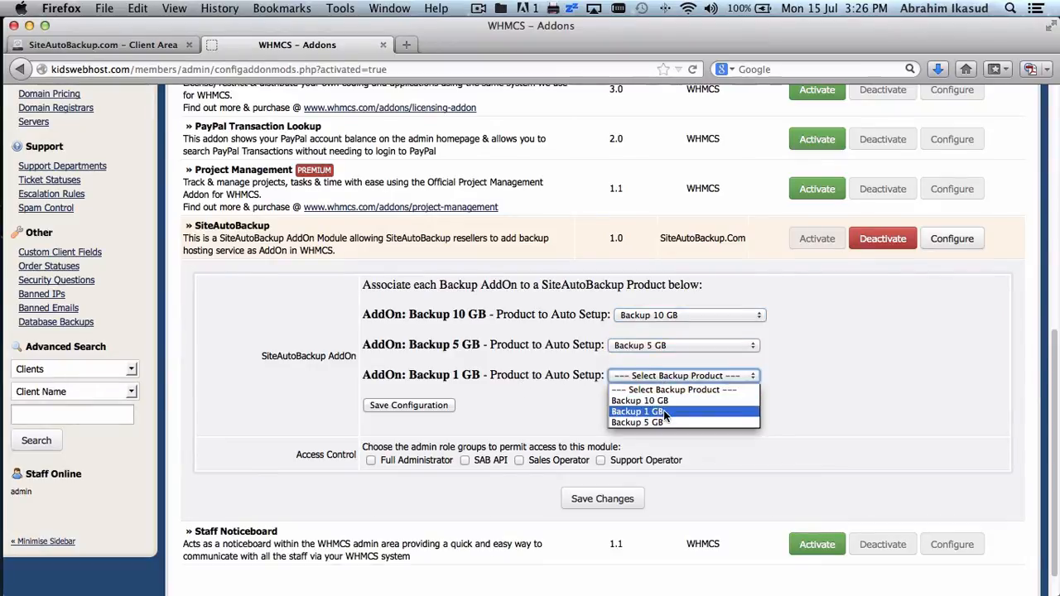
{"action": "left_click", "coordinate": [665, 412]}
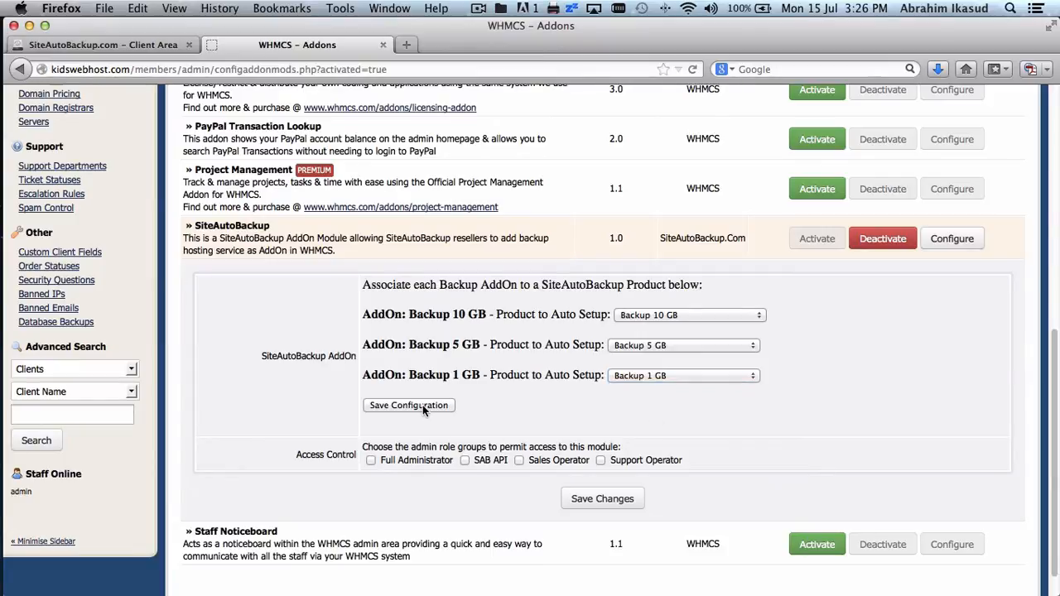
{"action": "scroll", "coordinate": [523, 429], "scroll_direction": "down", "scroll_amount": 2}
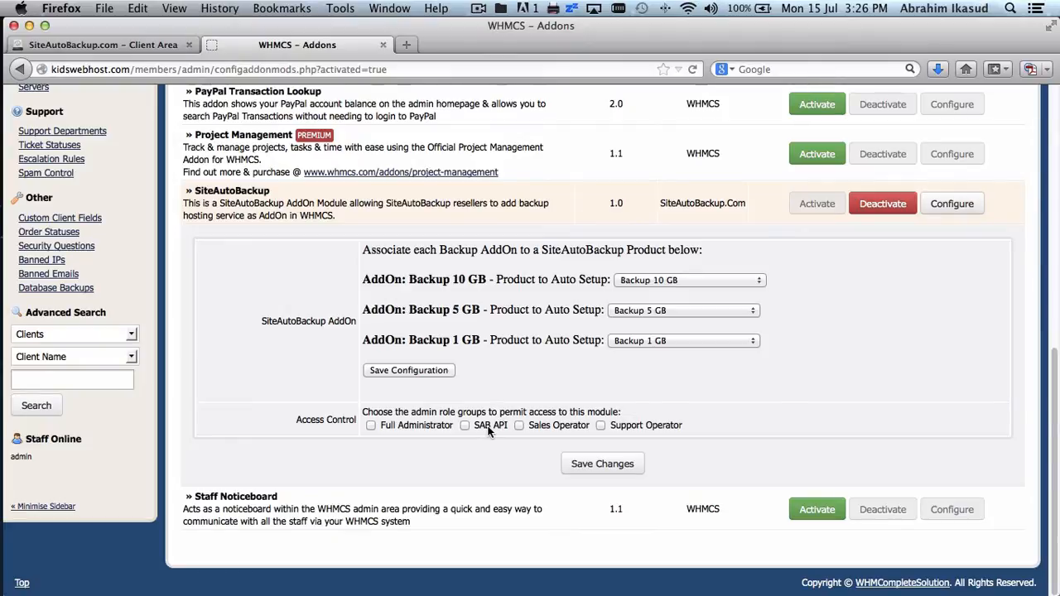
{"action": "left_click", "coordinate": [423, 372]}
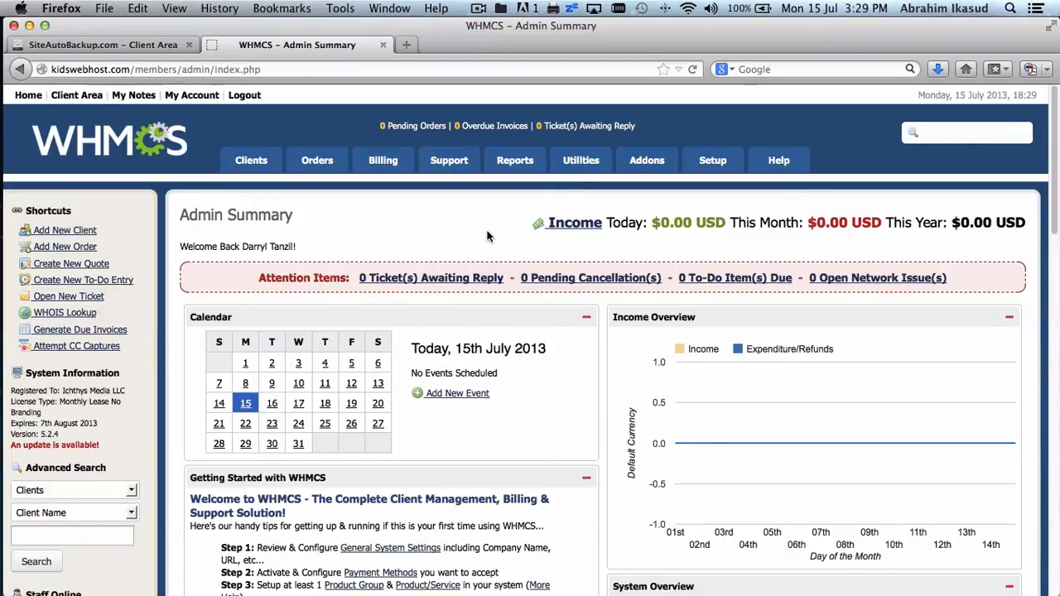
- Add a new administrator role group named 'SAB API'
{"action": "mouse_move", "coordinate": [704, 166]}
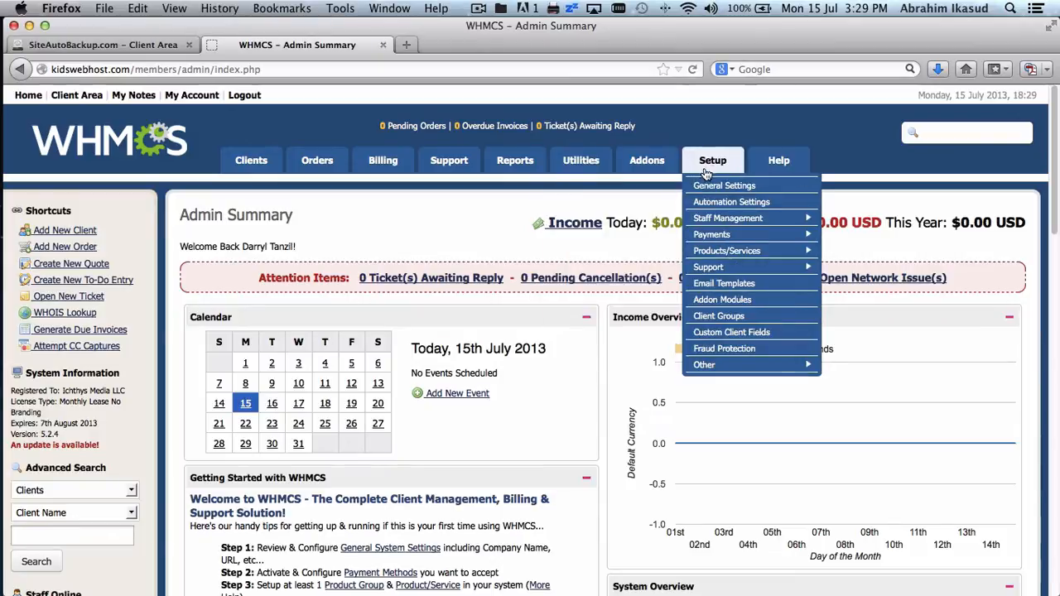
{"action": "mouse_move", "coordinate": [749, 219]}
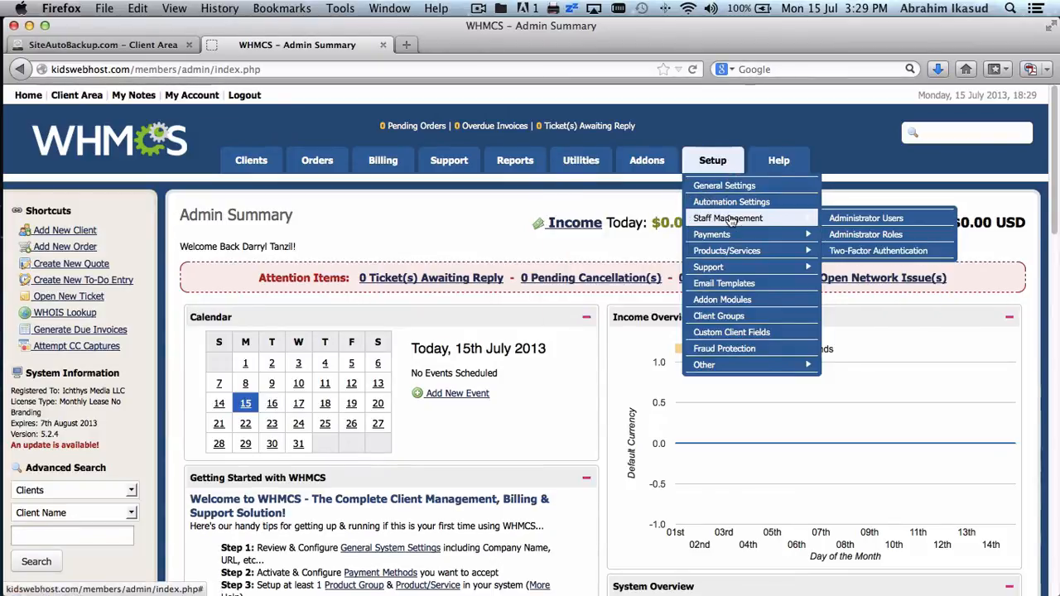
{"action": "left_click", "coordinate": [835, 237]}
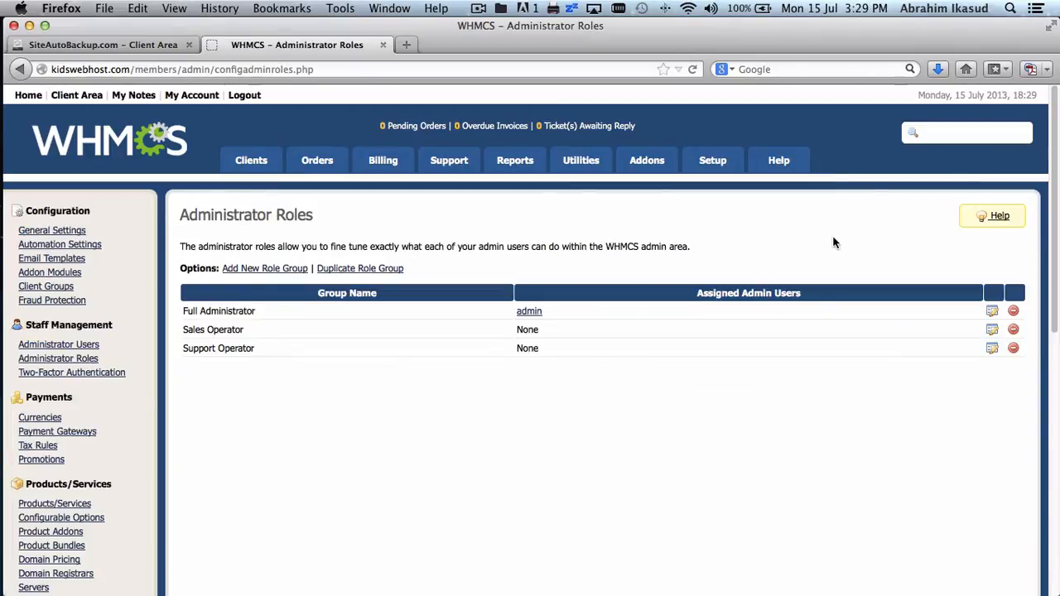
{"action": "left_click", "coordinate": [284, 269]}
{"action": "left_click", "coordinate": [372, 280]}
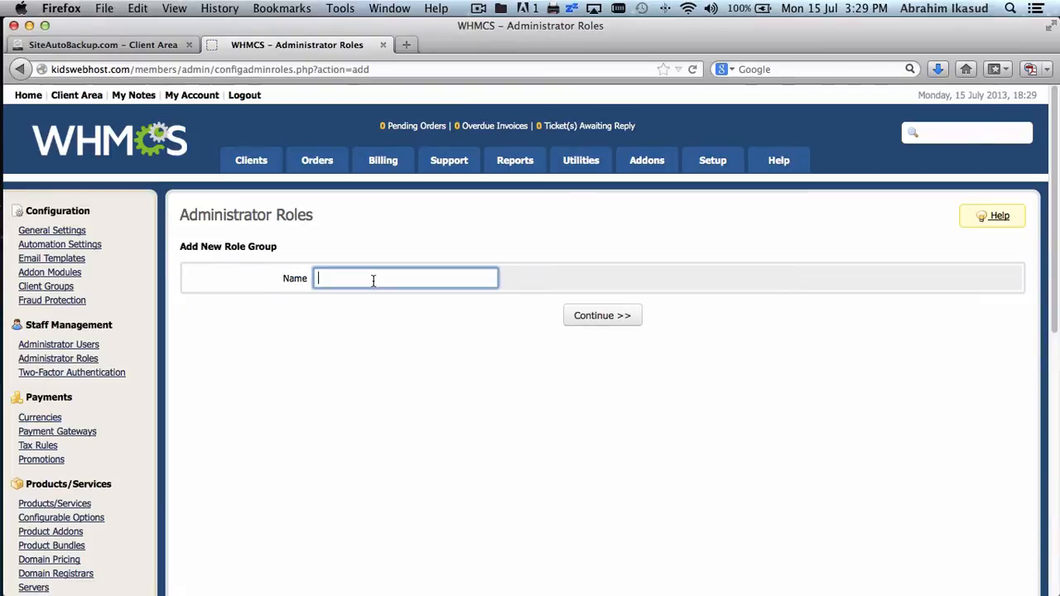
{"action": "type", "text": "SAB AP"}
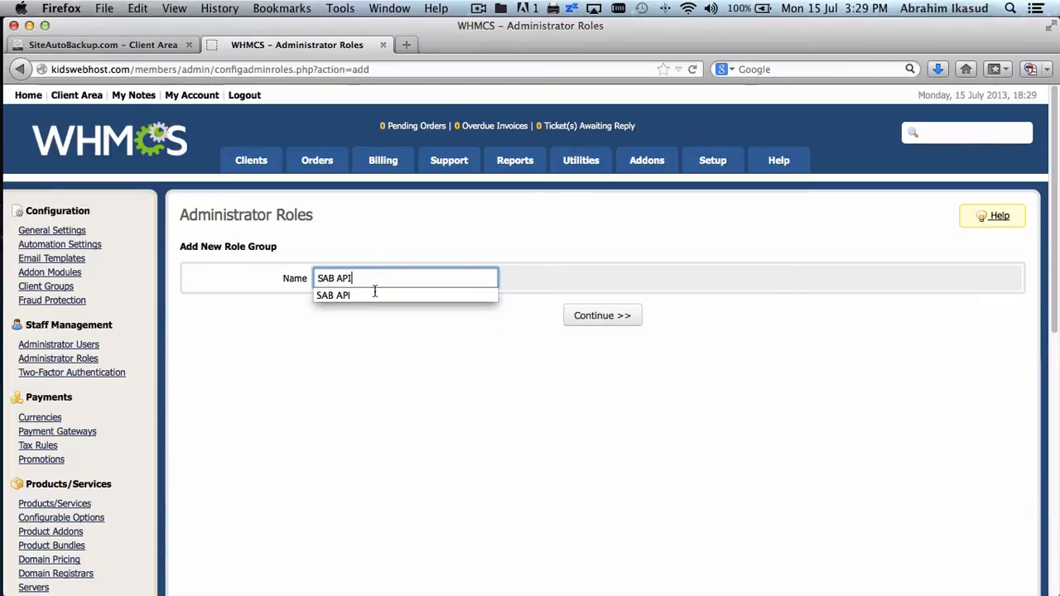
{"action": "type", "text": "I"}
{"action": "left_click", "coordinate": [397, 365]}
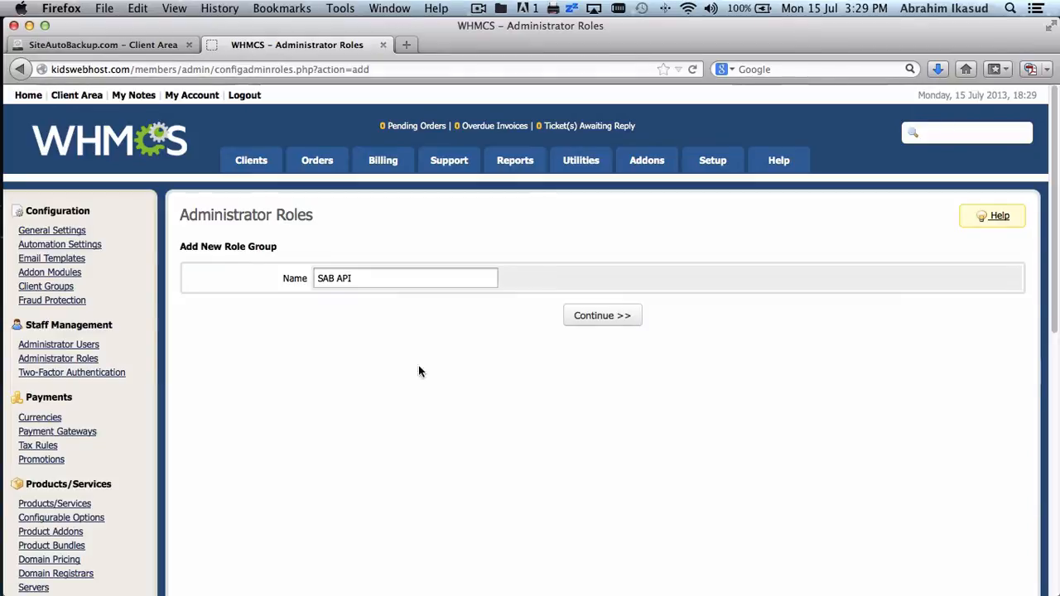
{"action": "left_click", "coordinate": [615, 320]}
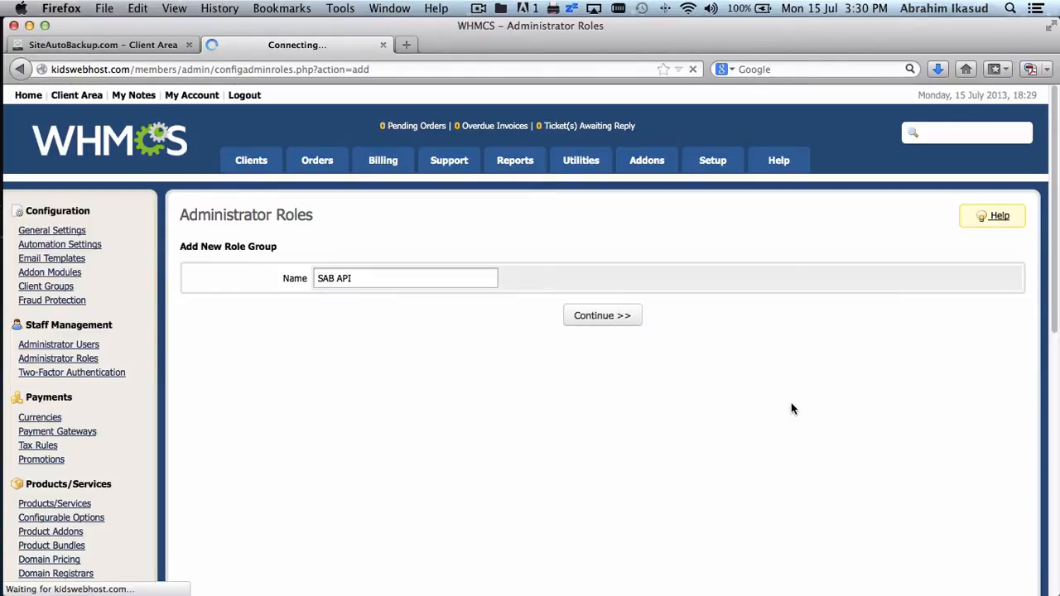
- Grant the SAB API role the API Access permission and save it
{"action": "scroll", "coordinate": [791, 403], "scroll_direction": "down", "scroll_amount": 5}
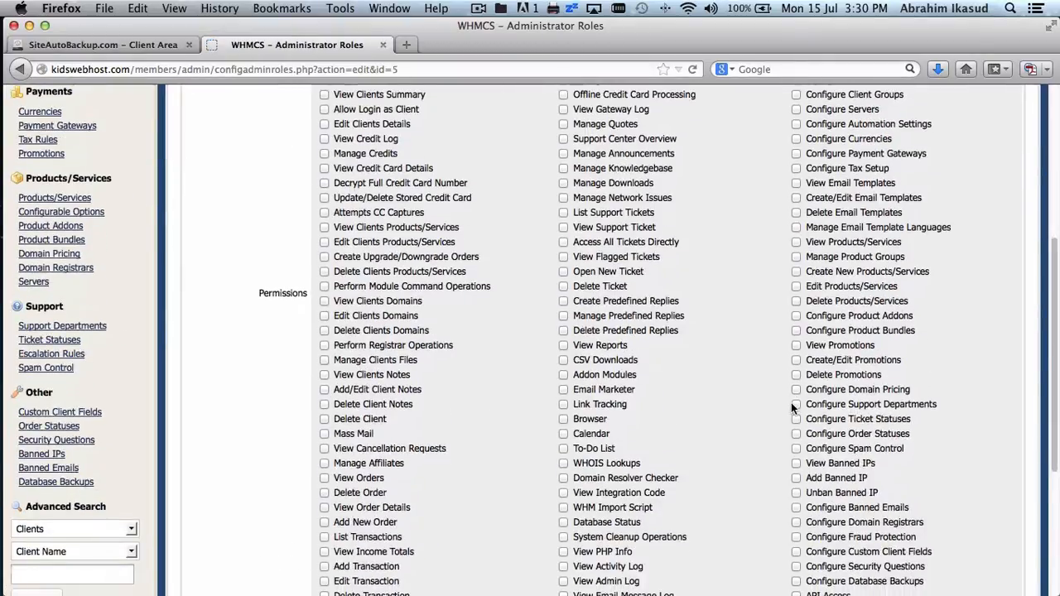
{"action": "scroll", "coordinate": [791, 403], "scroll_direction": "down", "scroll_amount": 4}
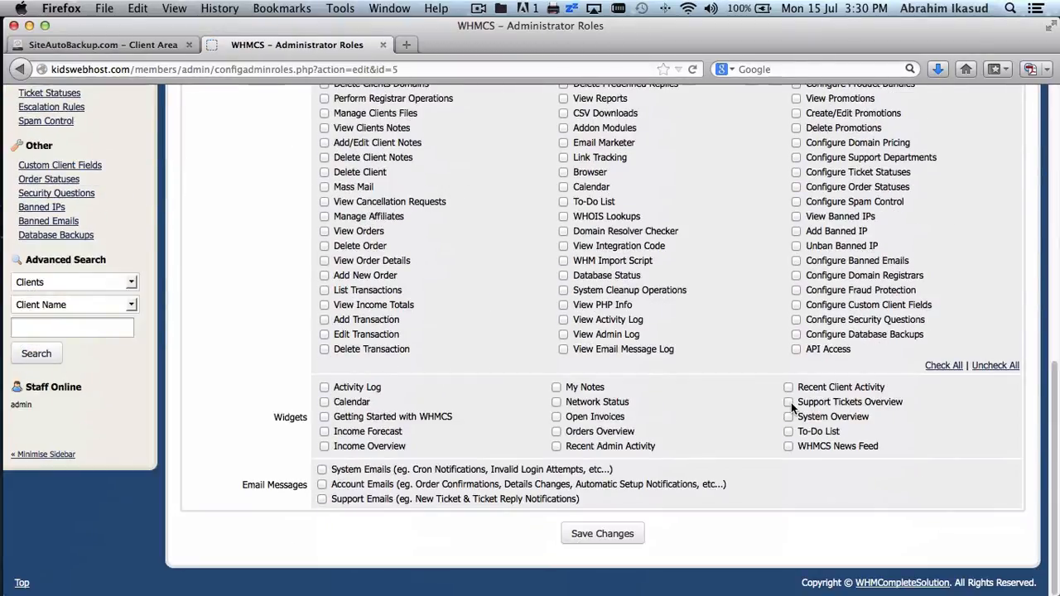
{"action": "left_click", "coordinate": [796, 349]}
{"action": "left_click", "coordinate": [603, 533]}
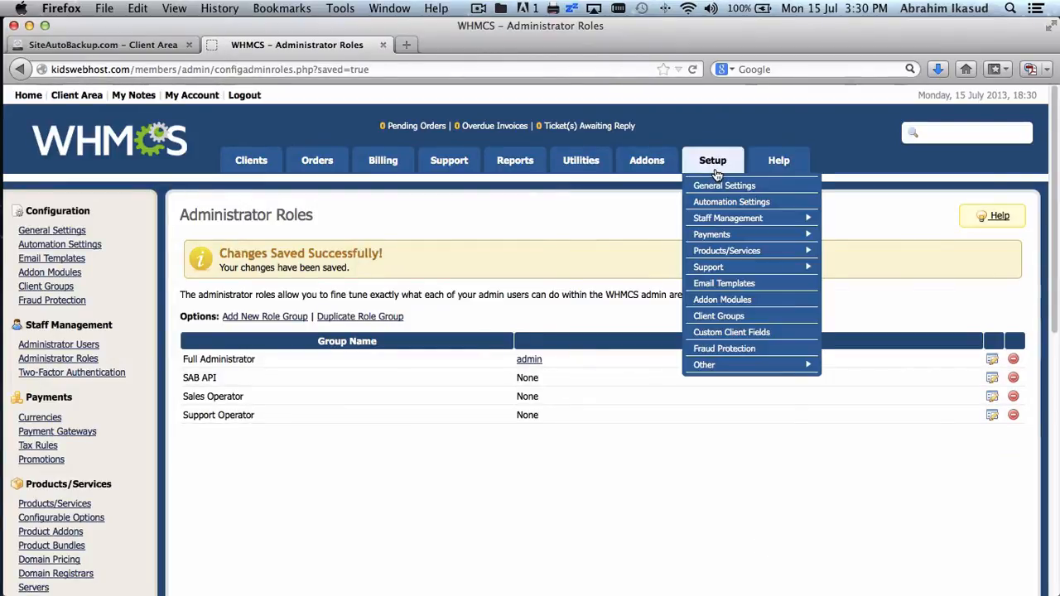
- Start a new administrator with first name SAB, last name API and the suggested e-mail address
{"action": "mouse_move", "coordinate": [726, 218]}
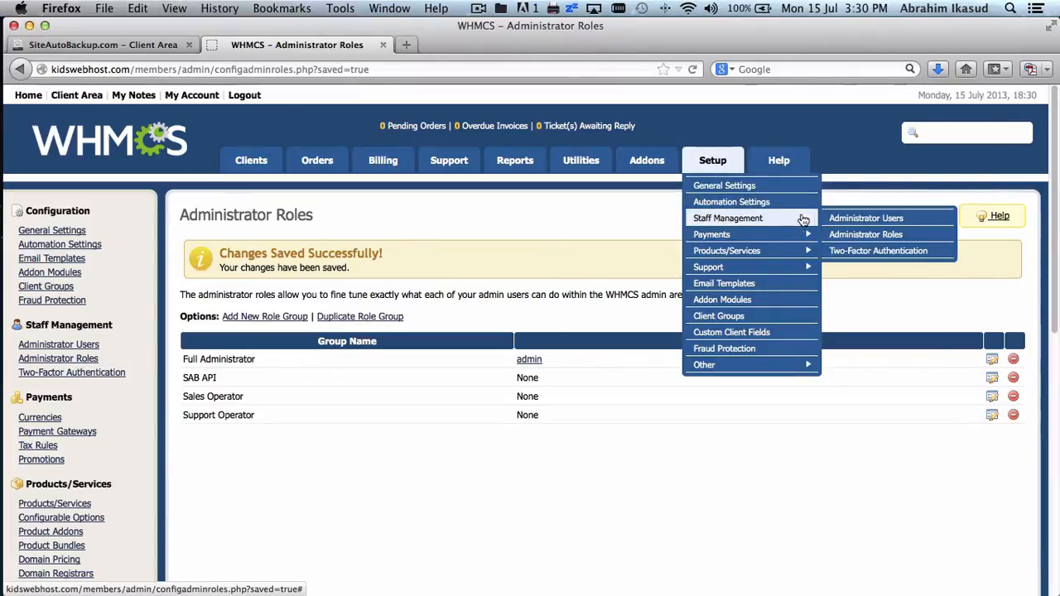
{"action": "left_click", "coordinate": [826, 218]}
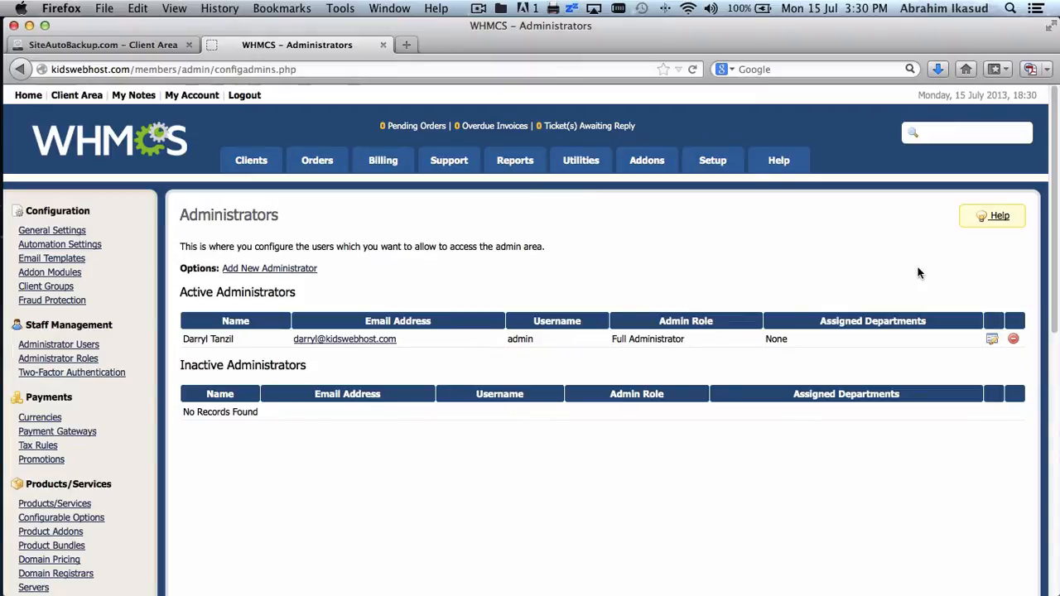
{"action": "left_click", "coordinate": [307, 269]}
{"action": "left_click", "coordinate": [489, 303]}
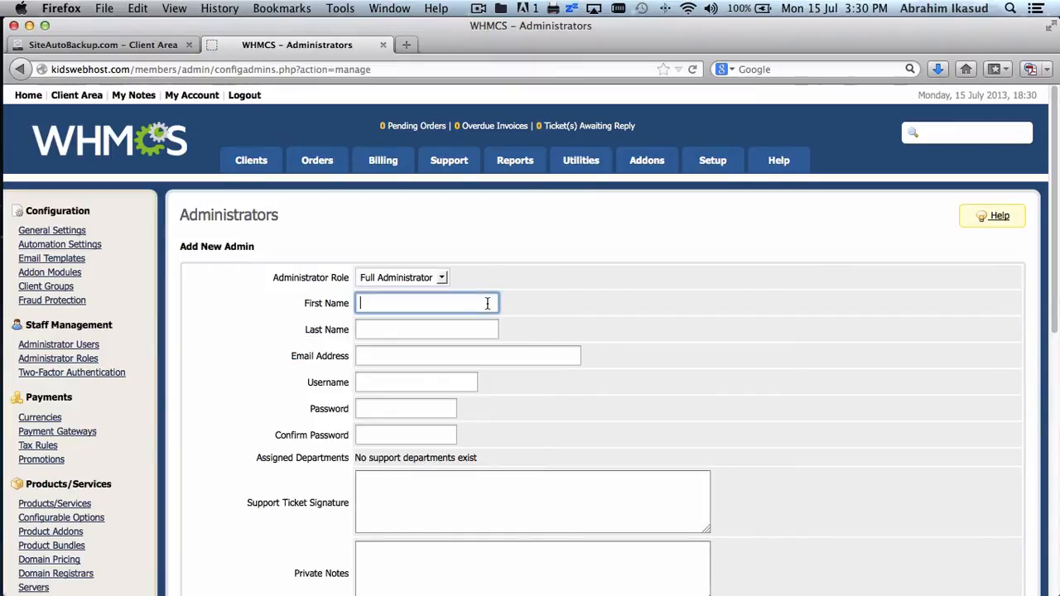
{"action": "type", "text": "SAB"}
{"action": "key", "text": "Tab"}
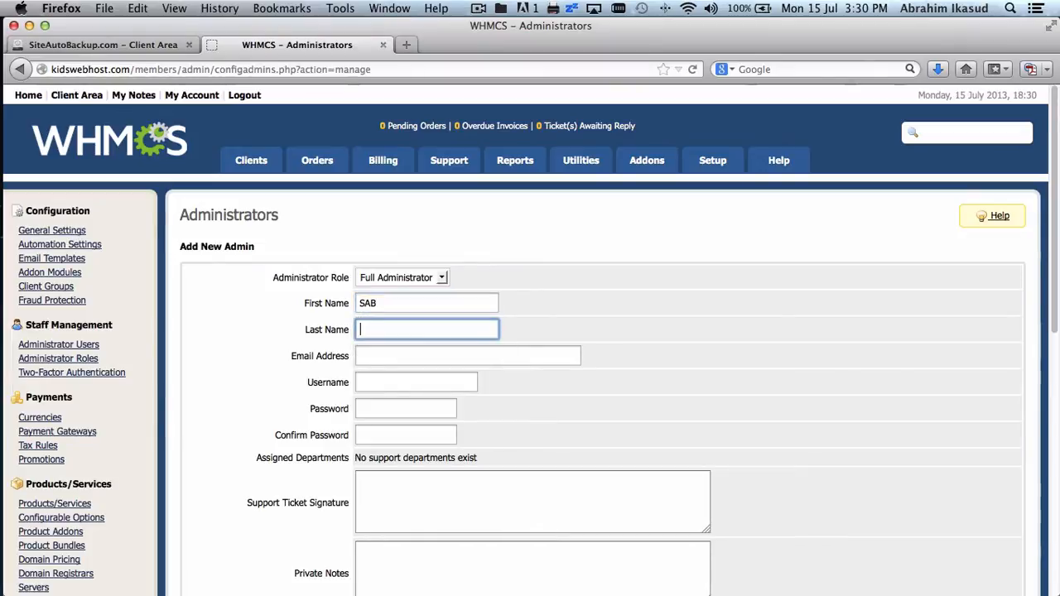
{"action": "type", "text": "API"}
{"action": "key", "text": "Tab"}
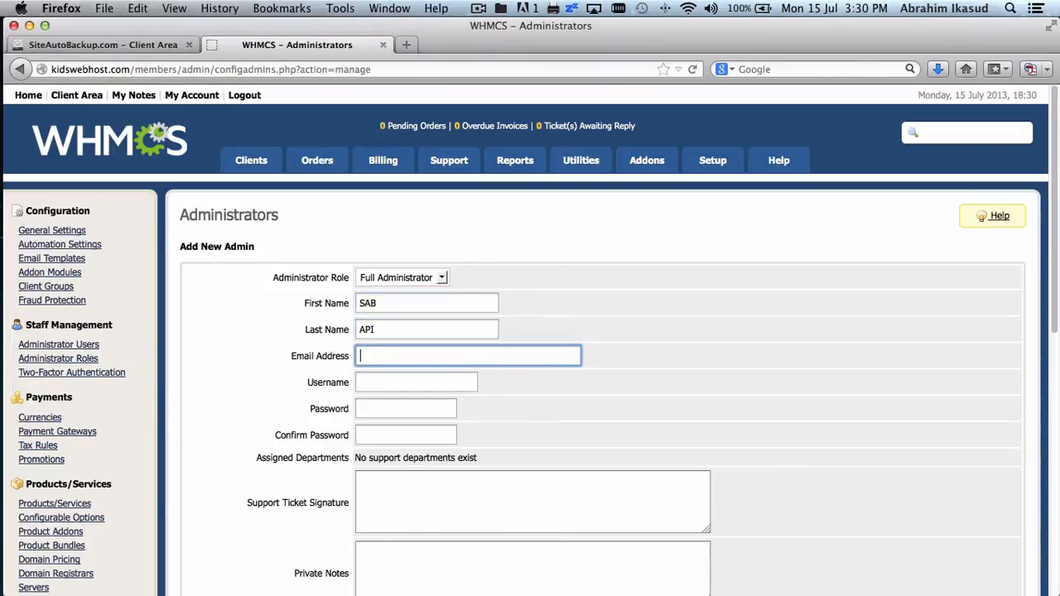
{"action": "type", "text": "saba"}
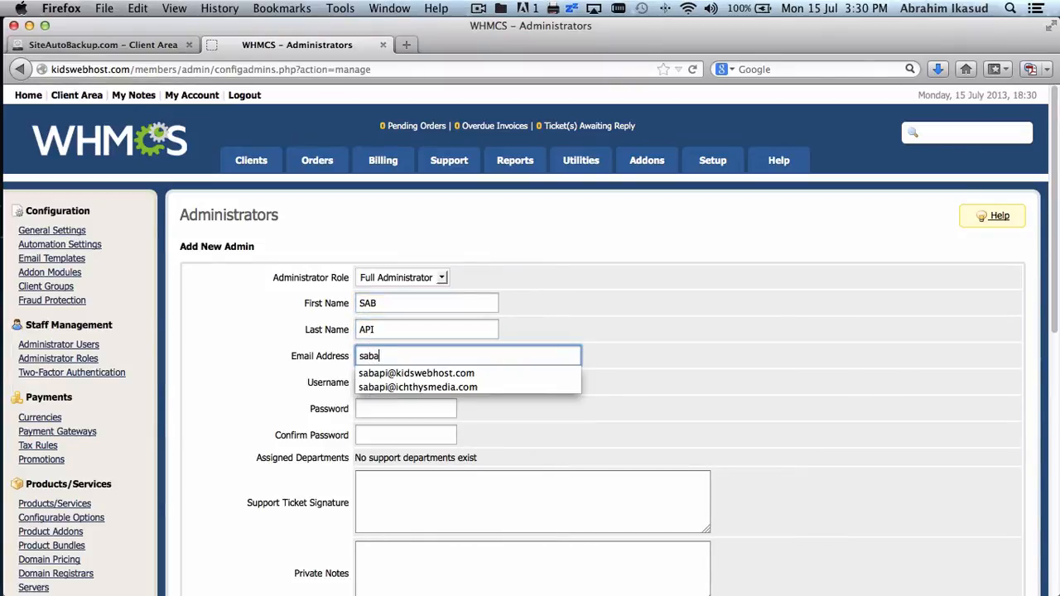
{"action": "type", "text": "papi@"}
{"action": "key", "text": "Down"}
{"action": "key", "text": "Return"}
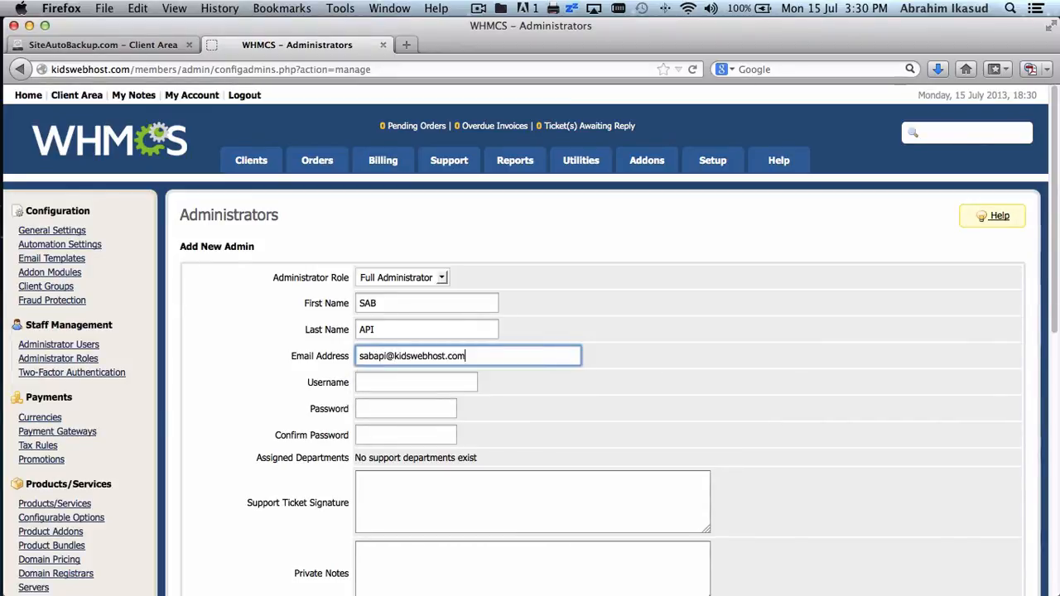
- Enter the new administrator's username, then type and confirm the password
{"action": "key", "text": "Tab"}
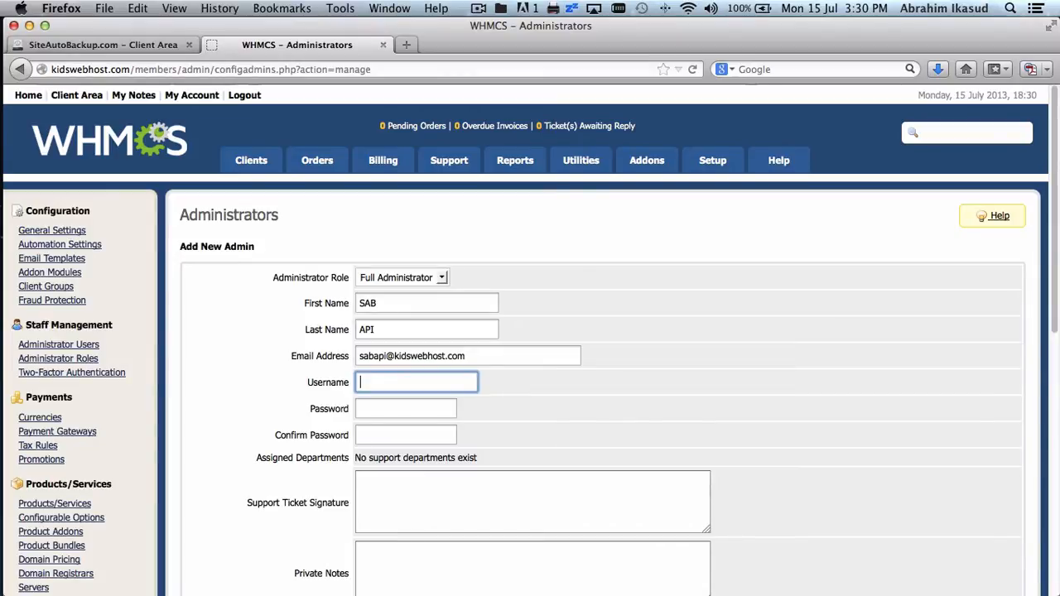
{"action": "type", "text": "sabapi"}
{"action": "scroll", "coordinate": [429, 390], "scroll_direction": "down", "scroll_amount": 3}
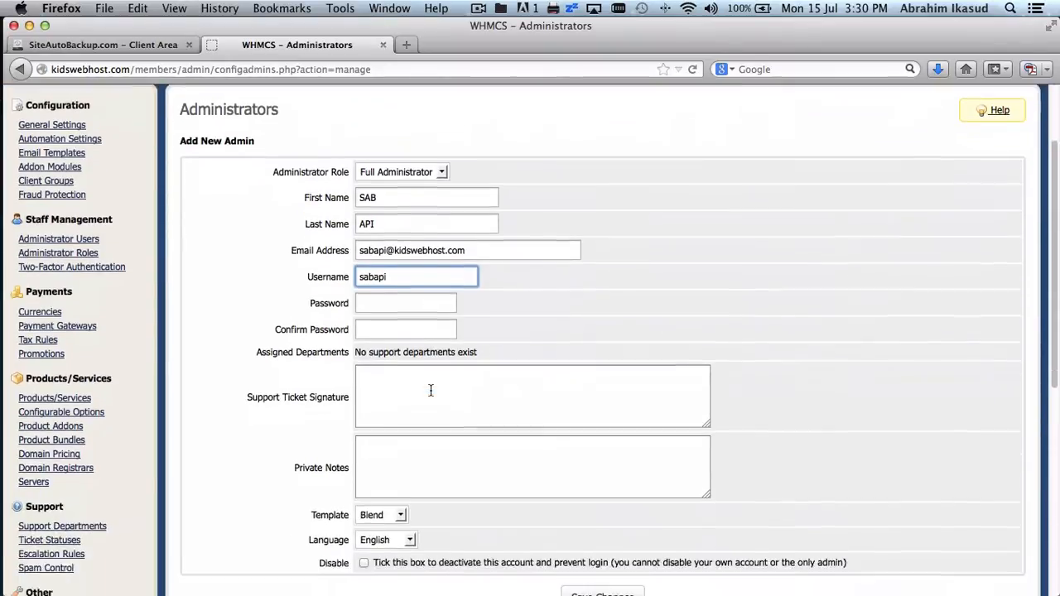
{"action": "left_click", "coordinate": [425, 286]}
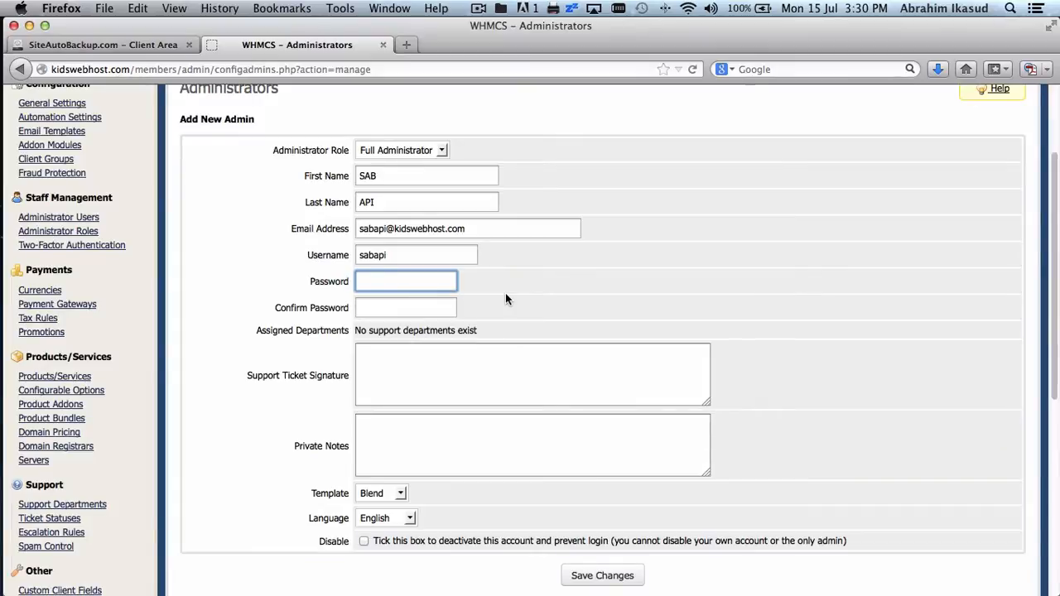
{"action": "type", "text": "•••••••"}
{"action": "key", "text": "Tab"}
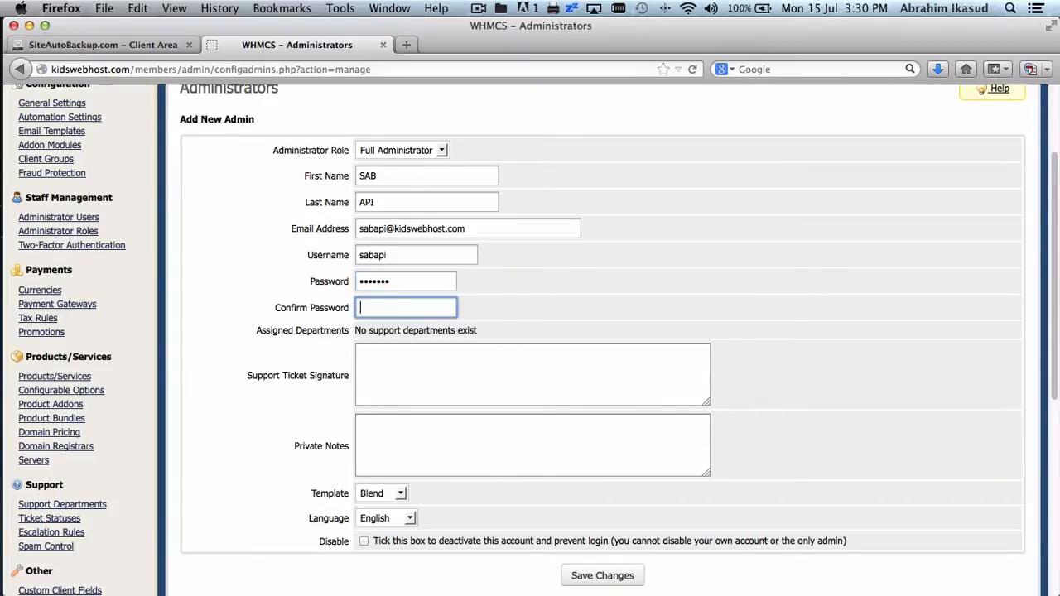
{"action": "type", "text": "••••••"}
{"action": "left_click", "coordinate": [404, 255]}
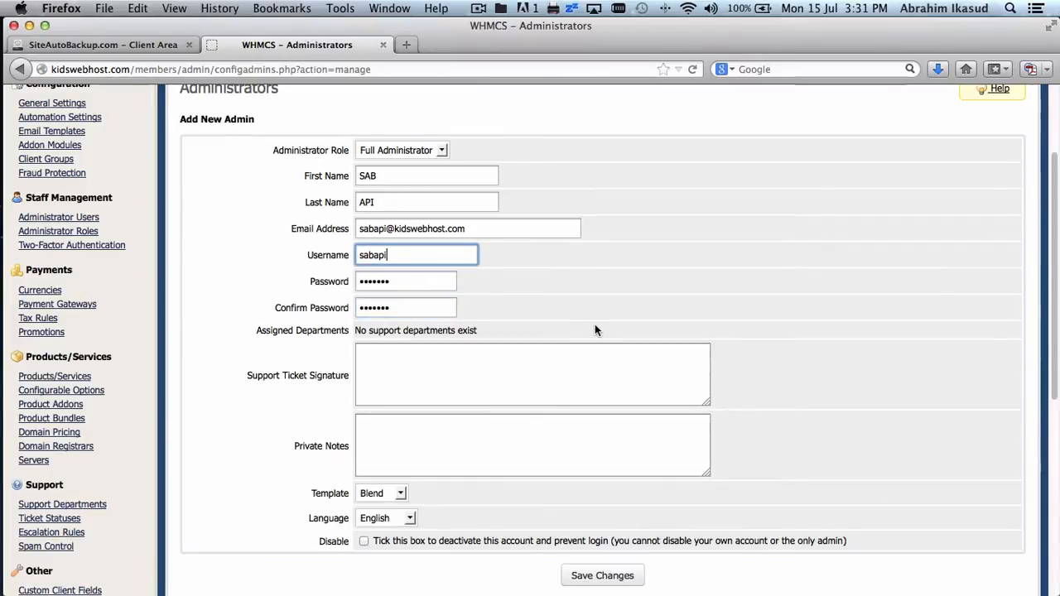
{"action": "scroll", "coordinate": [594, 324], "scroll_direction": "down", "scroll_amount": 3}
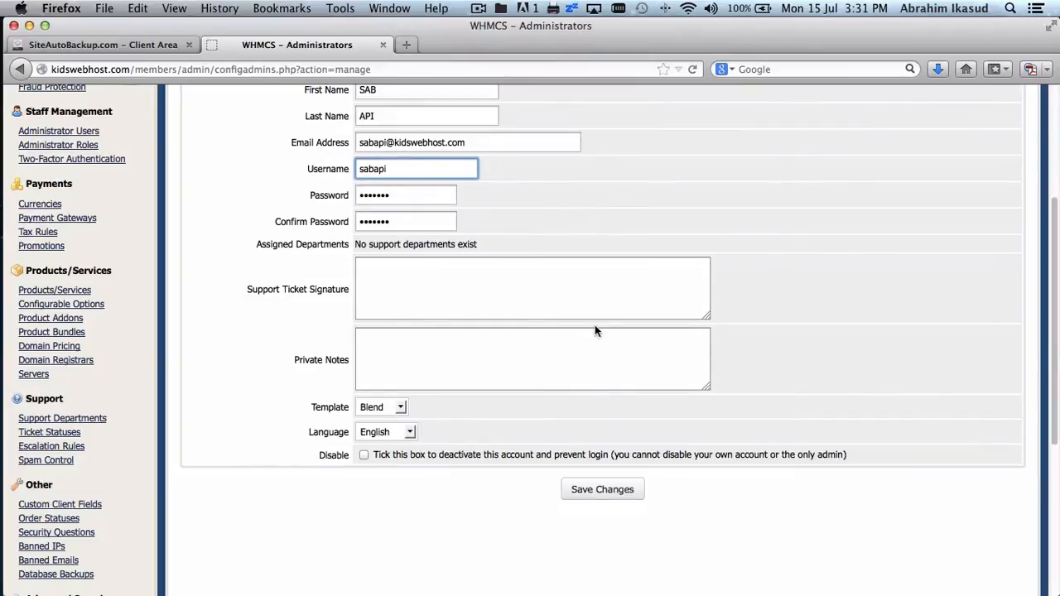
- Save the SAB API administrator, re-entering and confirming the password, and decline remembering it
{"action": "left_click", "coordinate": [588, 495]}
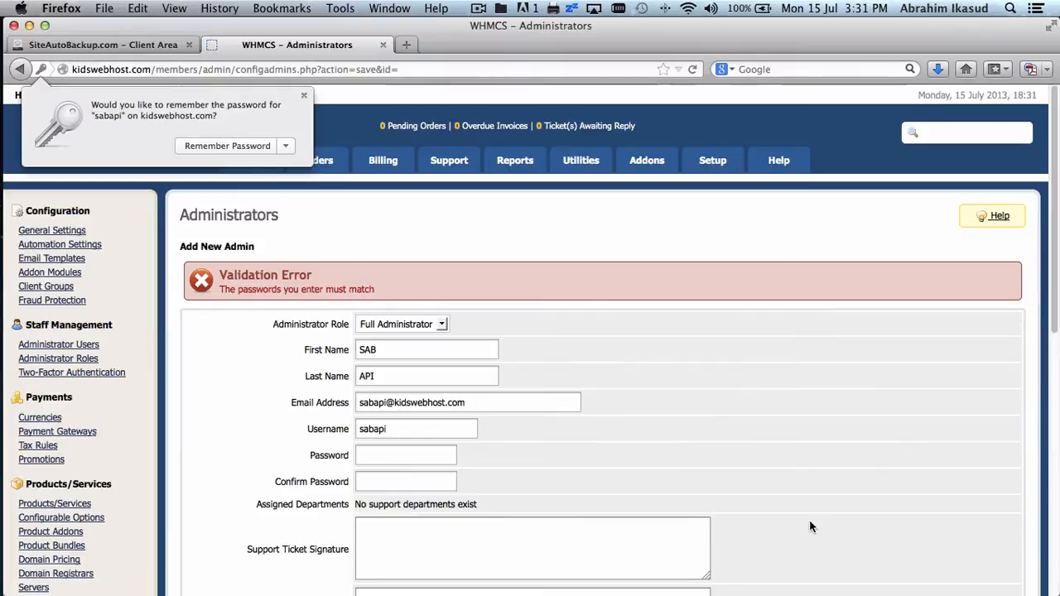
{"action": "scroll", "coordinate": [731, 414], "scroll_direction": "down", "scroll_amount": 5}
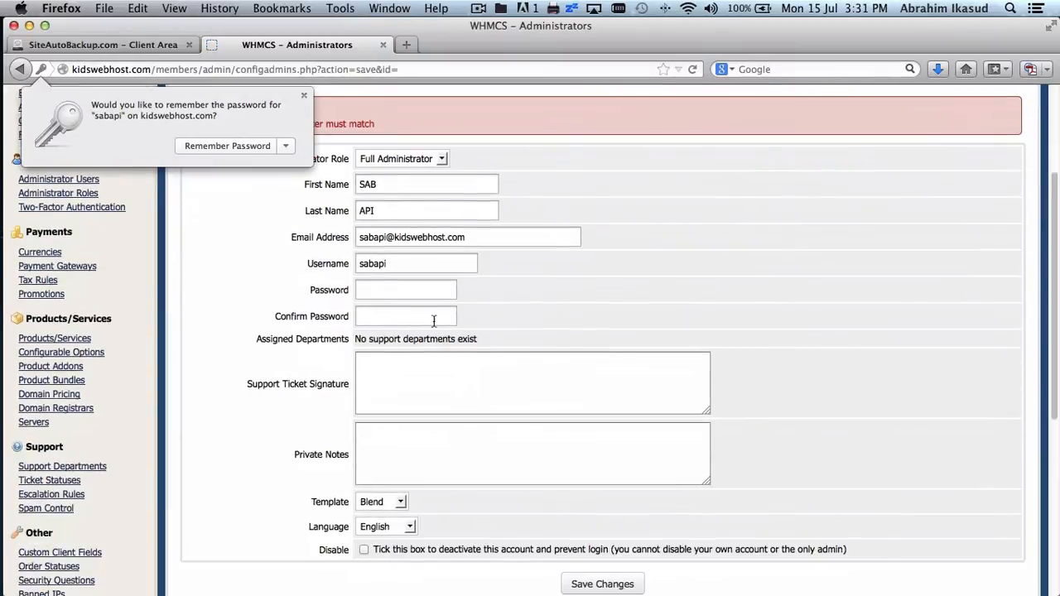
{"action": "left_click", "coordinate": [417, 286]}
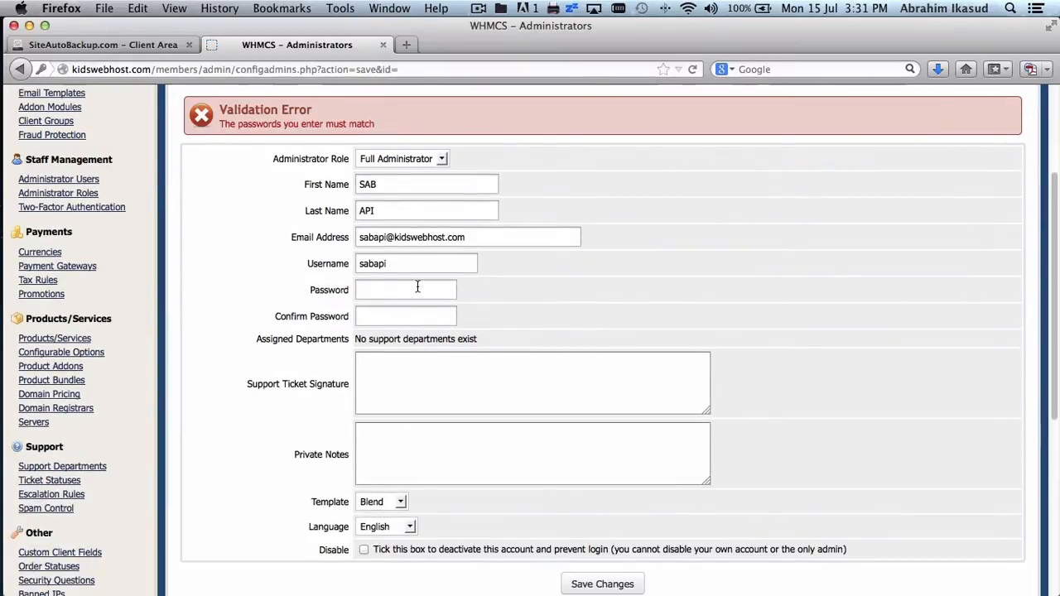
{"action": "left_click", "coordinate": [413, 292]}
{"action": "type", "text": "•••"}
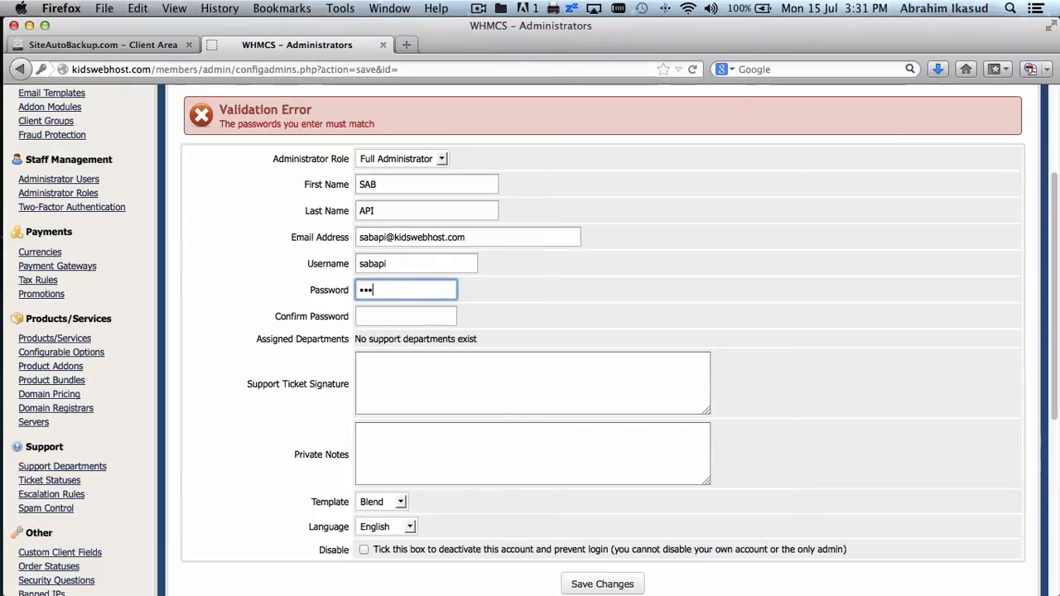
{"action": "type", "text": "••••"}
{"action": "key", "text": "Tab"}
{"action": "type", "text": "•••••"}
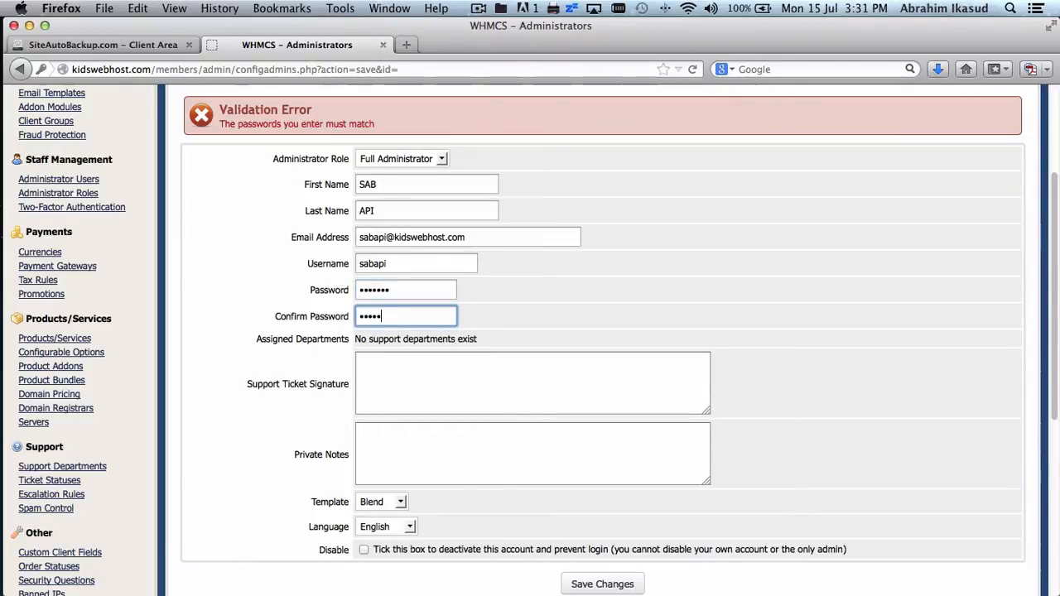
{"action": "scroll", "coordinate": [698, 339], "scroll_direction": "down", "scroll_amount": 10}
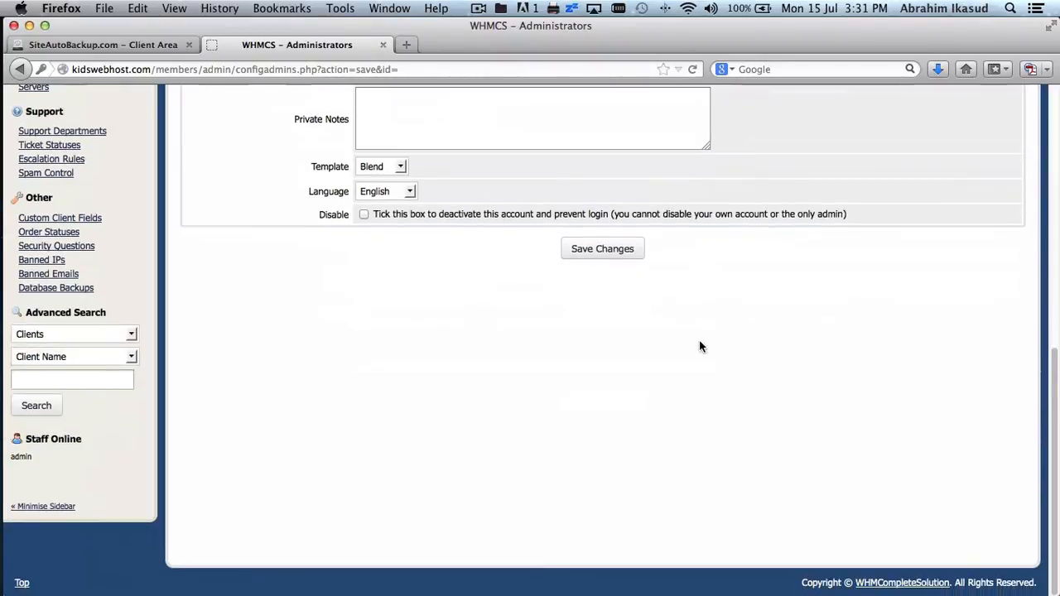
{"action": "left_click", "coordinate": [590, 255]}
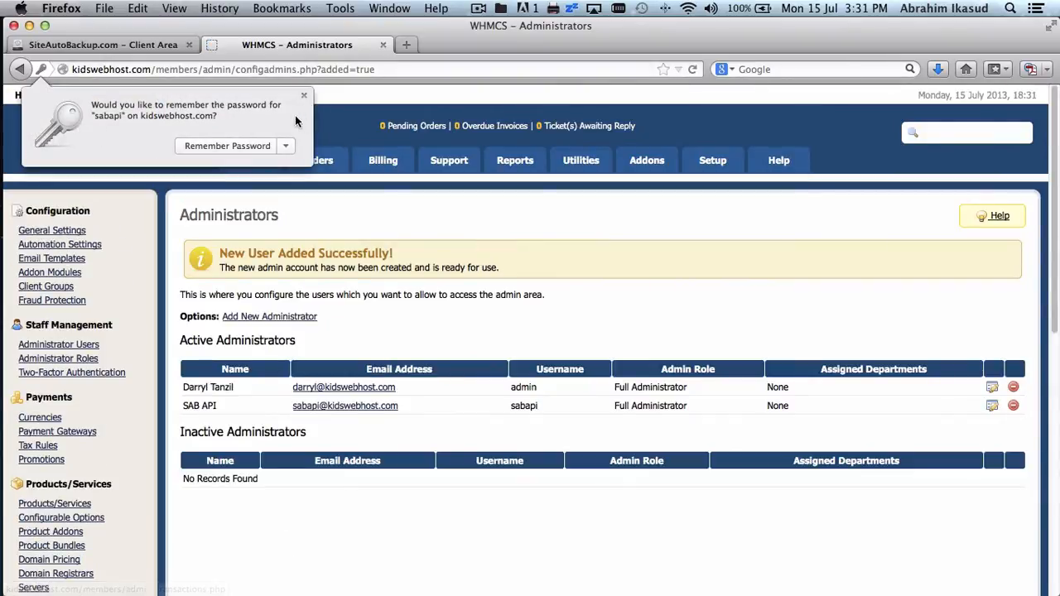
{"action": "left_click", "coordinate": [304, 96]}
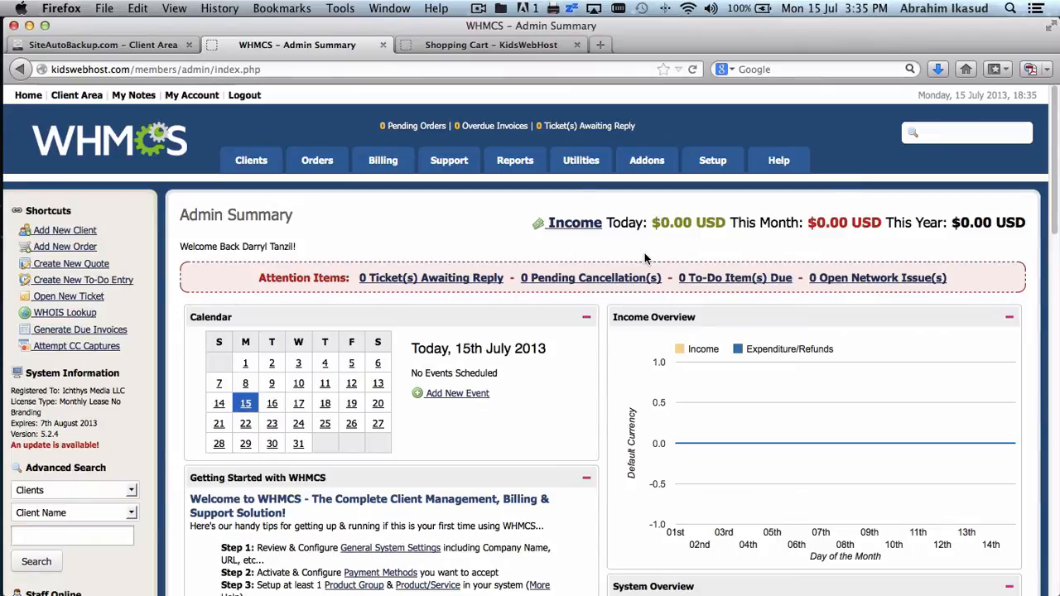
- Set the Backup 1 GB addon to show on order and auto-activate on payment
{"action": "mouse_move", "coordinate": [713, 160]}
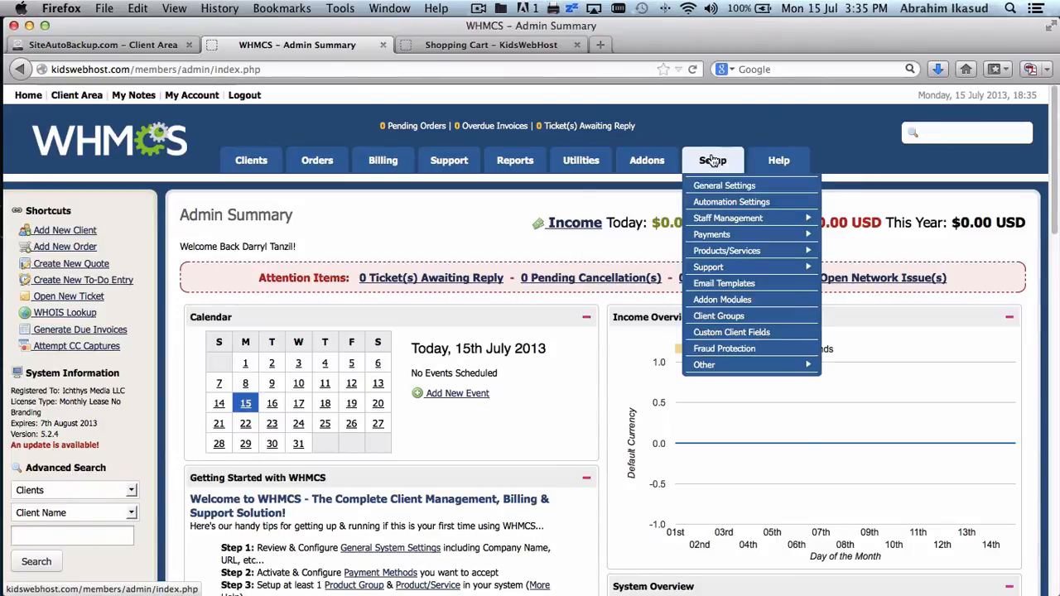
{"action": "mouse_move", "coordinate": [720, 250]}
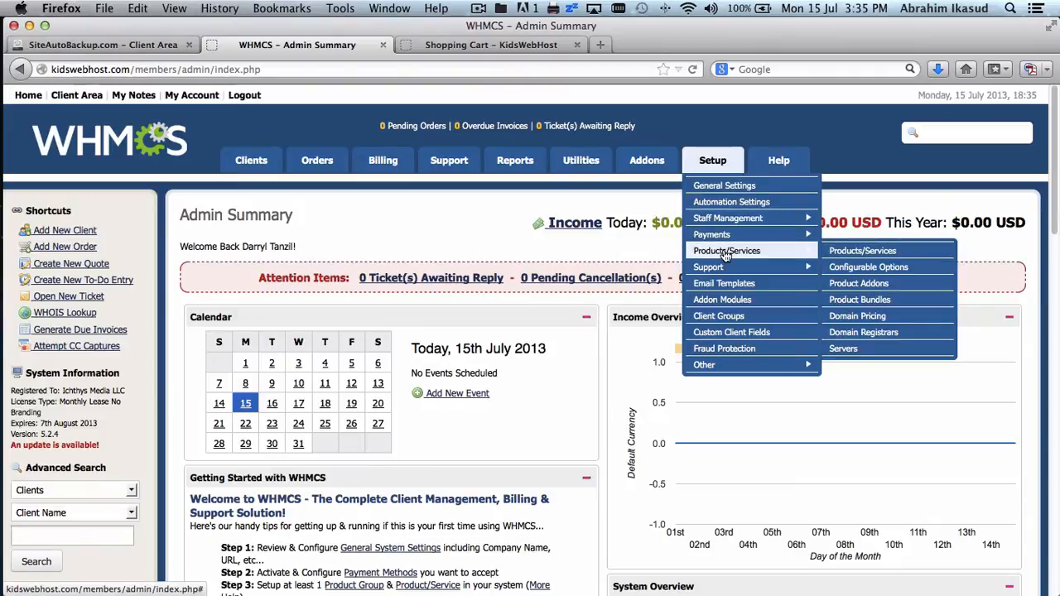
{"action": "left_click", "coordinate": [861, 283]}
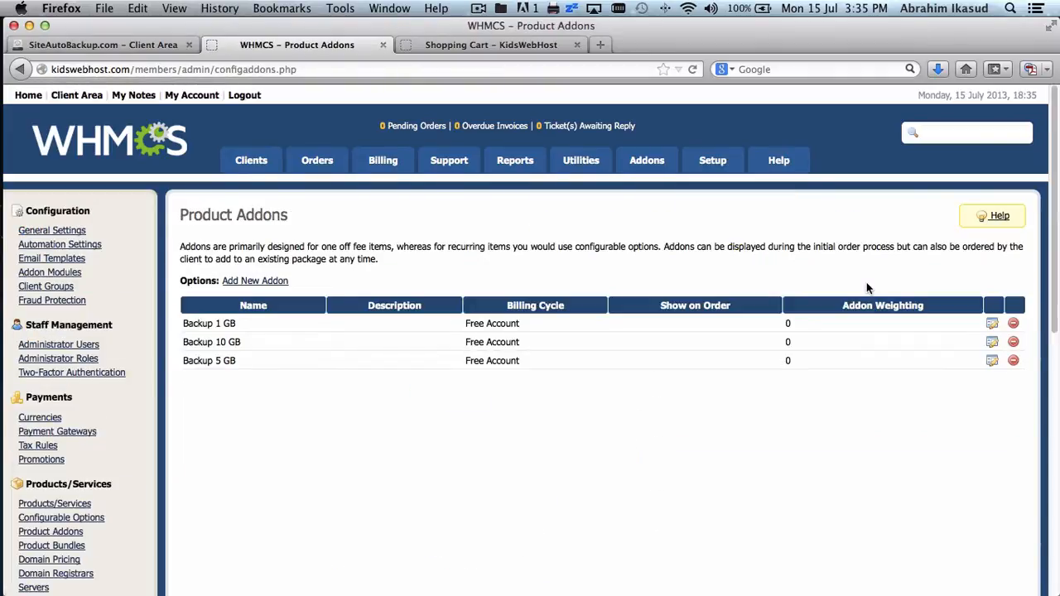
{"action": "left_click", "coordinate": [992, 327]}
{"action": "scroll", "coordinate": [802, 330], "scroll_direction": "down", "scroll_amount": 6}
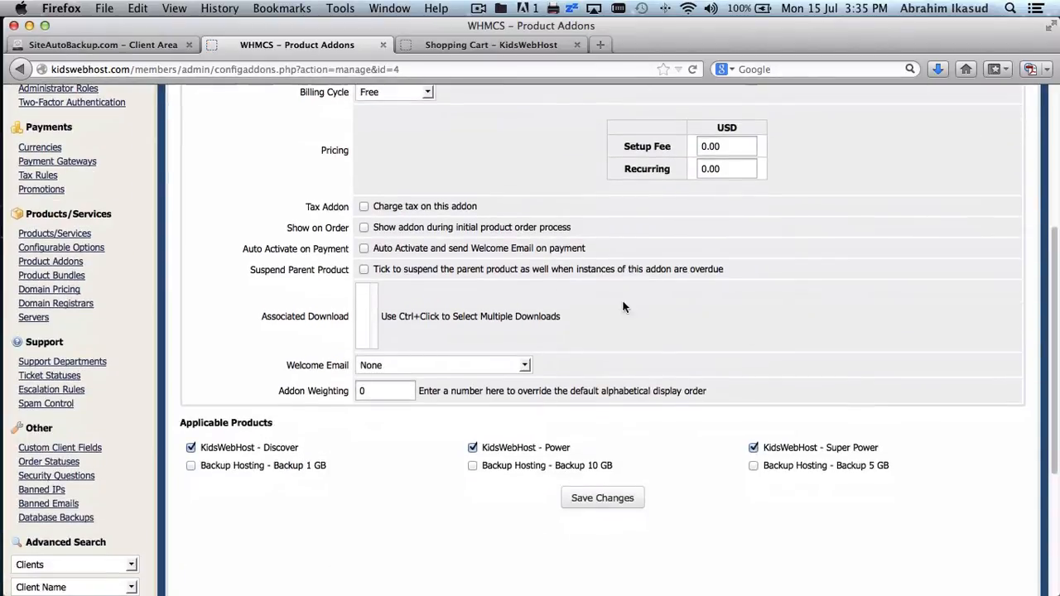
{"action": "left_click", "coordinate": [363, 227]}
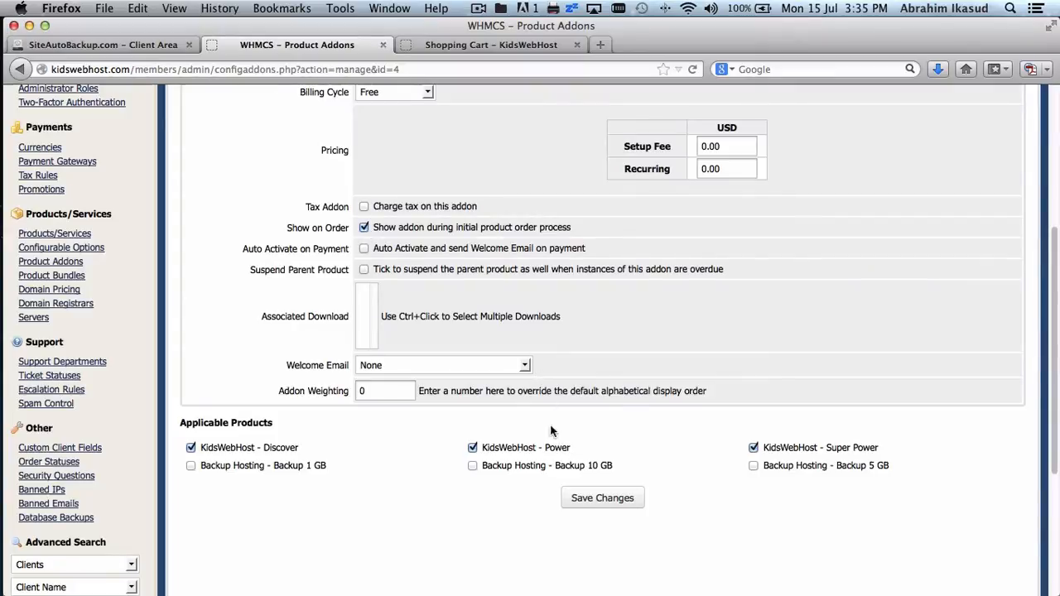
{"action": "left_click", "coordinate": [364, 248]}
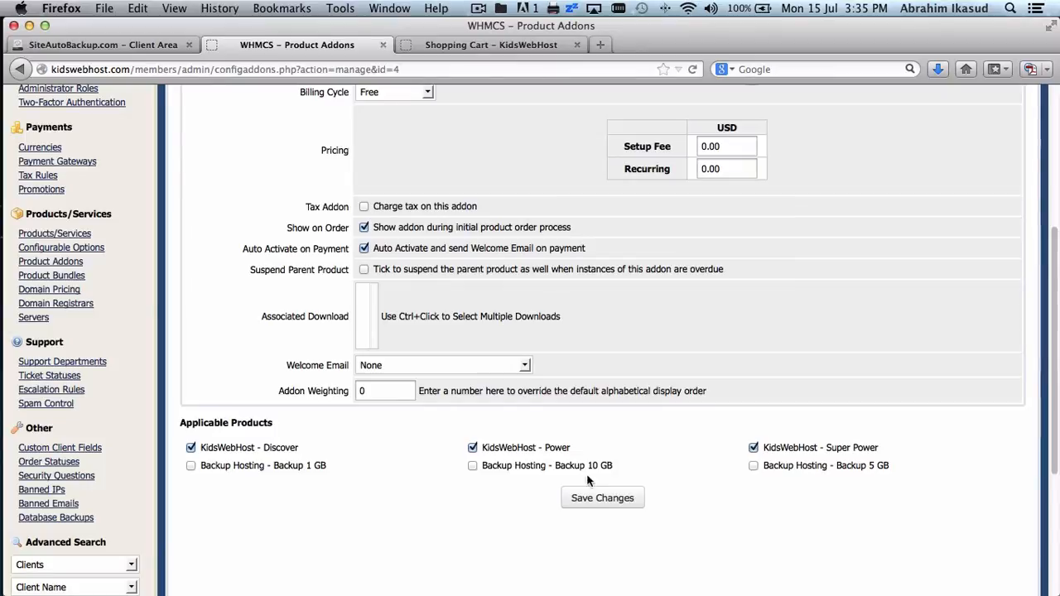
{"action": "left_click", "coordinate": [602, 499]}
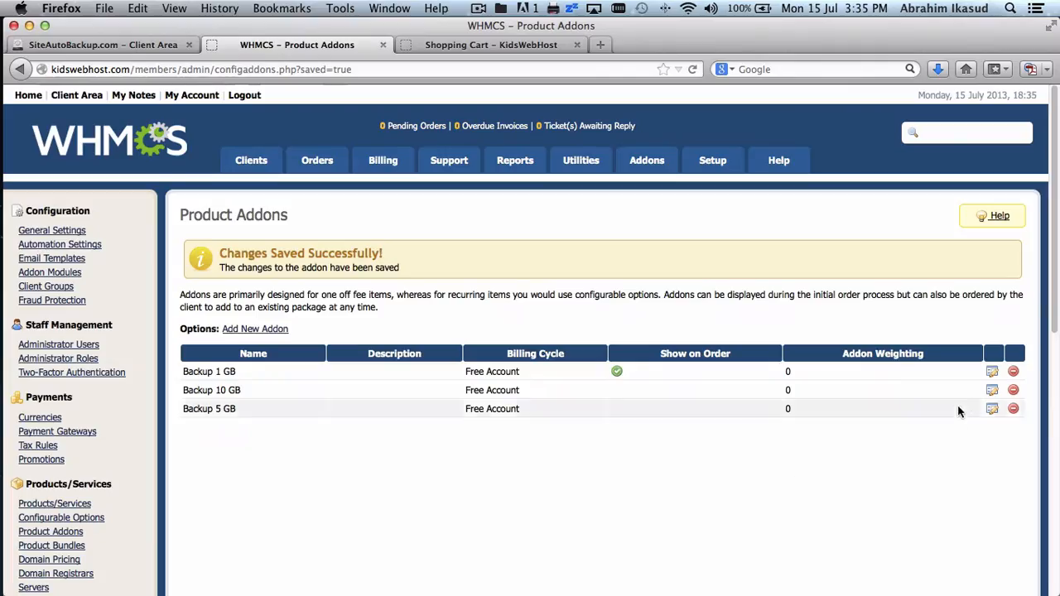
- Set the Backup 10 GB addon to show on order and auto-activate on payment
{"action": "left_click", "coordinate": [990, 396]}
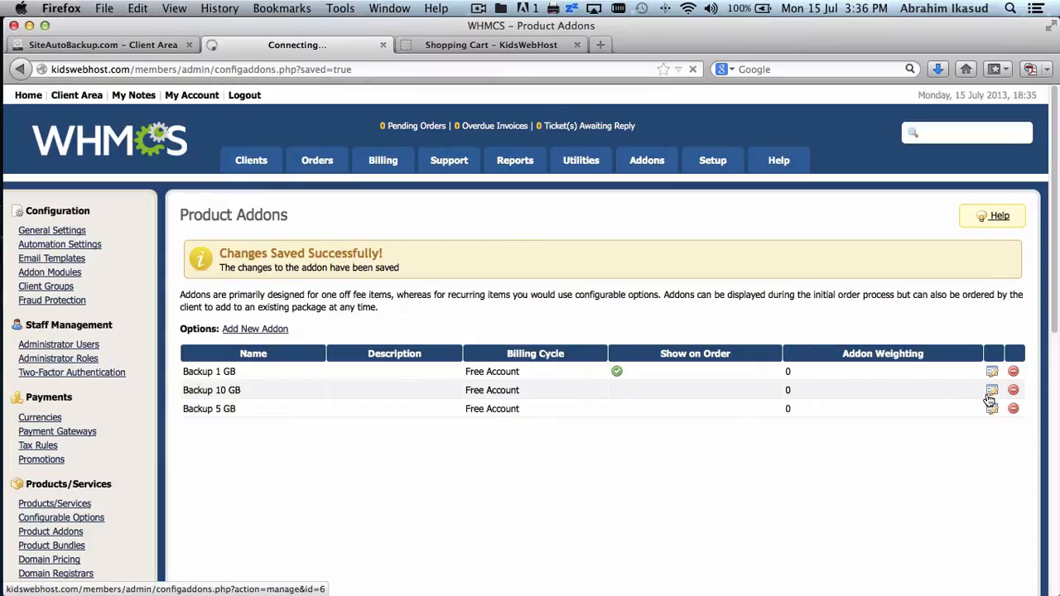
{"action": "scroll", "coordinate": [663, 368], "scroll_direction": "down", "scroll_amount": 5}
{"action": "scroll", "coordinate": [662, 375], "scroll_direction": "down", "scroll_amount": 1}
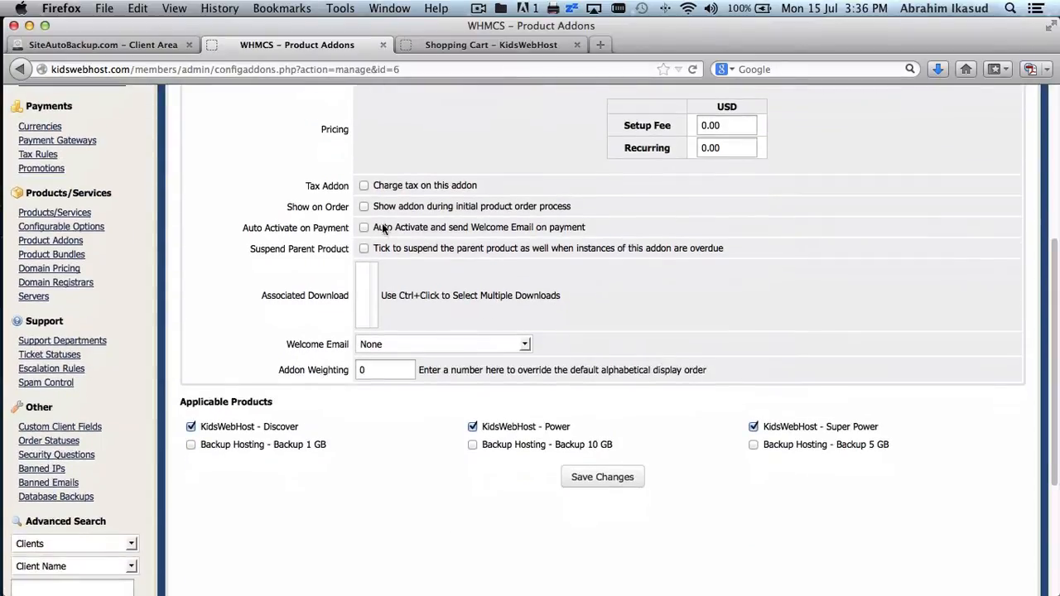
{"action": "left_click", "coordinate": [364, 227]}
{"action": "left_click", "coordinate": [363, 207]}
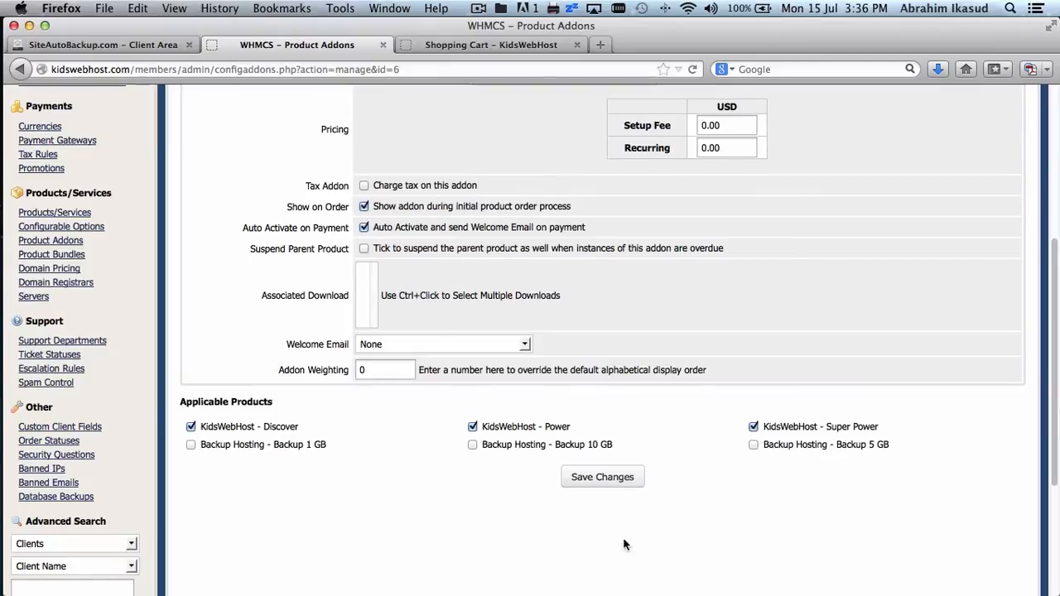
{"action": "left_click", "coordinate": [621, 487]}
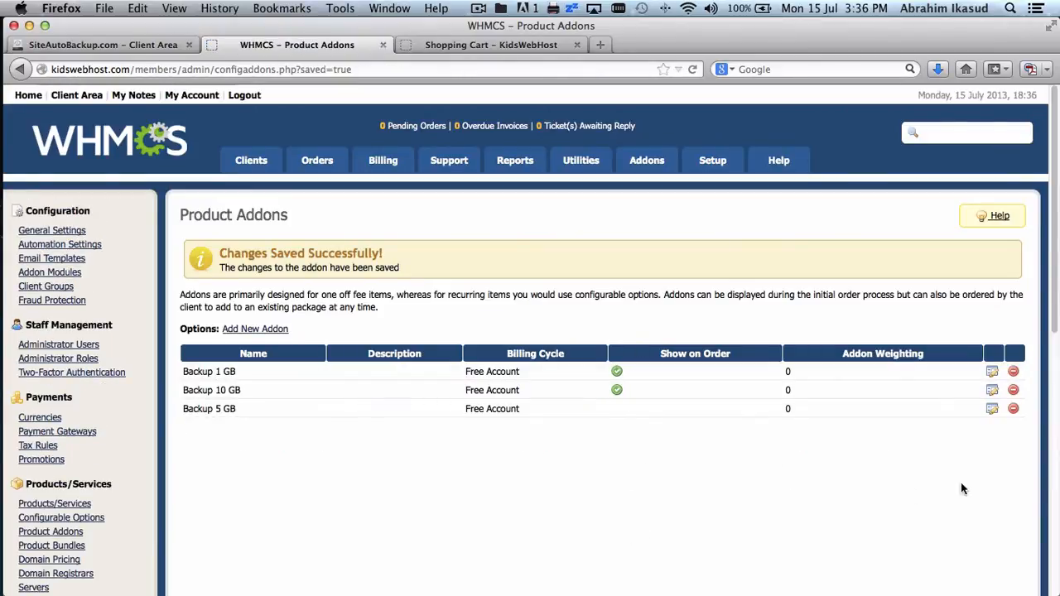
- Set the Backup 5 GB addon to show on order and auto-activate on payment
{"action": "left_click", "coordinate": [992, 409]}
{"action": "scroll", "coordinate": [726, 447], "scroll_direction": "down", "scroll_amount": 5}
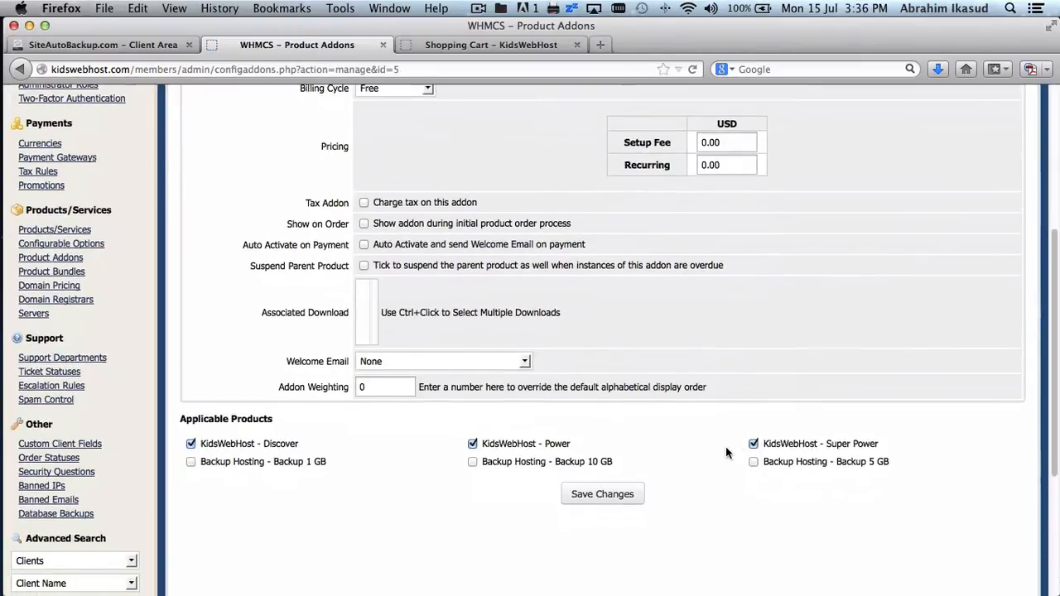
{"action": "left_click", "coordinate": [365, 223]}
{"action": "left_click", "coordinate": [367, 245]}
{"action": "left_click", "coordinate": [629, 495]}
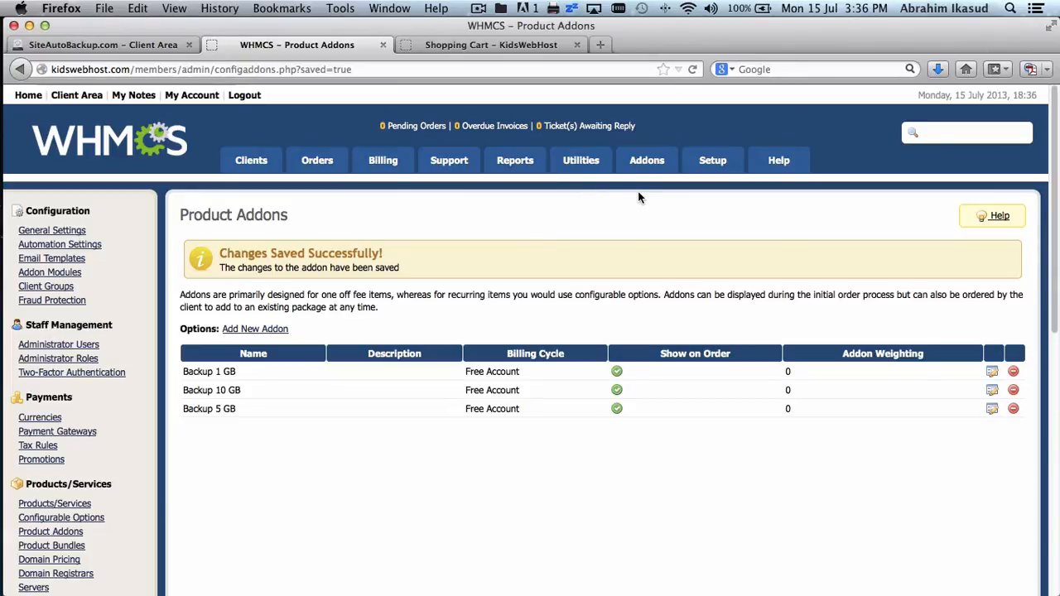
{"action": "mouse_move", "coordinate": [721, 166]}
{"action": "mouse_move", "coordinate": [732, 236]}
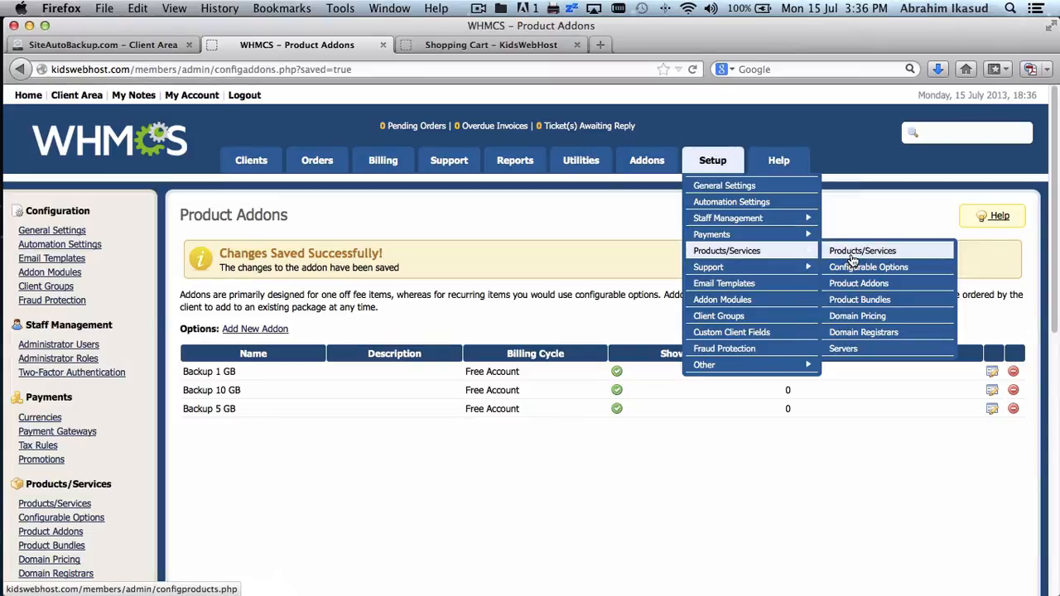
- Copy the Discover product's direct shopping cart link and load it in a fresh tab
{"action": "left_click", "coordinate": [852, 257]}
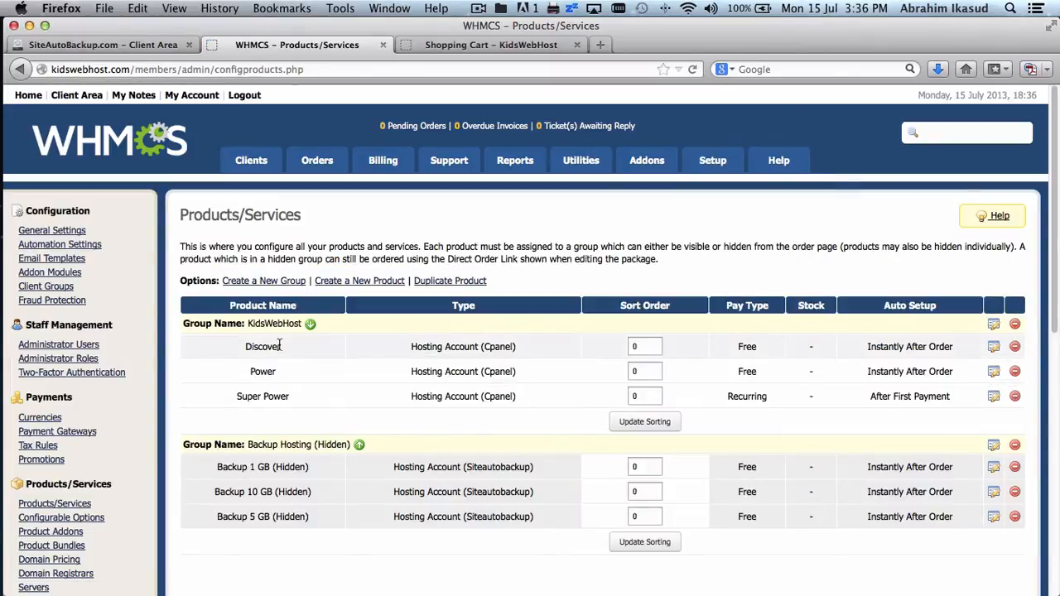
{"action": "left_click", "coordinate": [994, 347]}
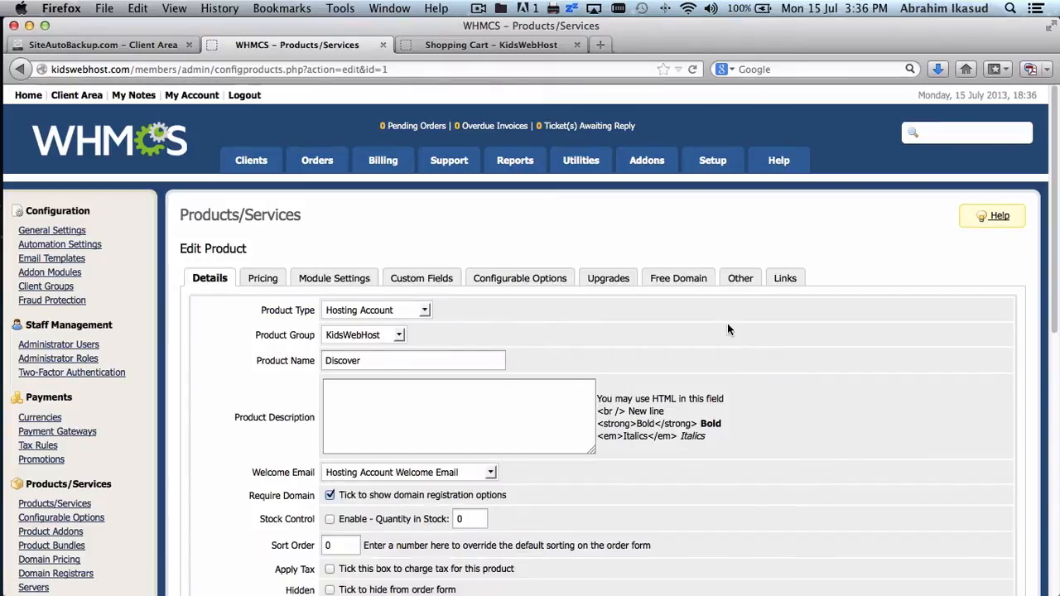
{"action": "left_click", "coordinate": [782, 280]}
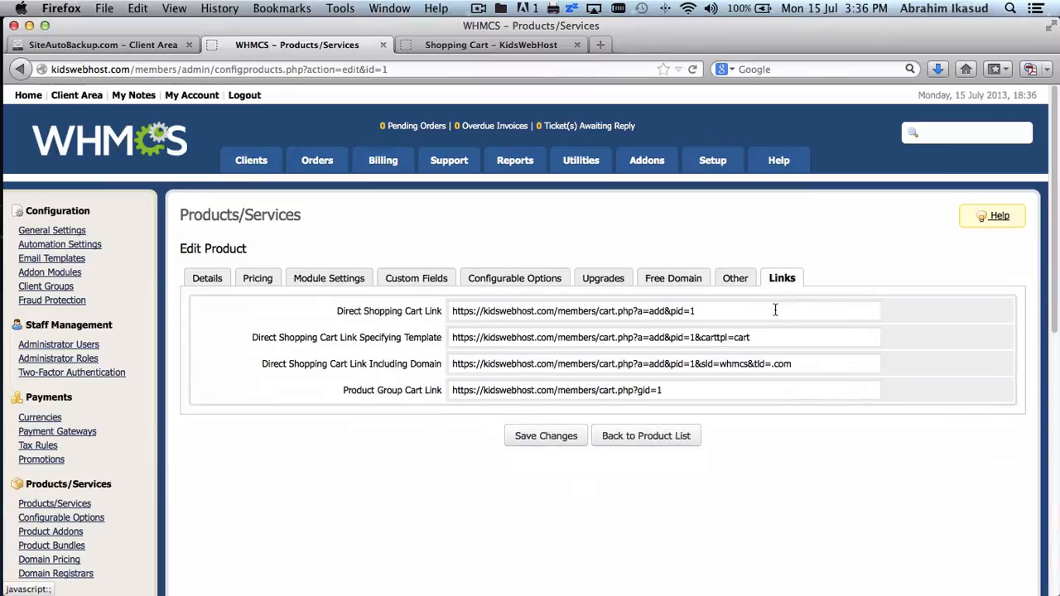
{"action": "left_click", "coordinate": [754, 311]}
{"action": "key", "text": "super+a"}
{"action": "key", "text": "super+c"}
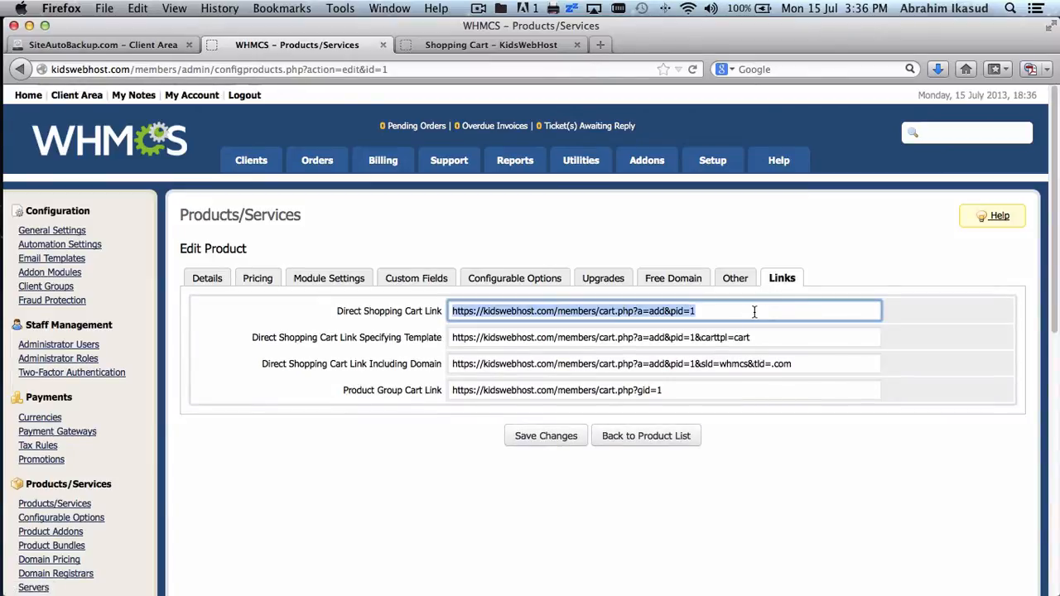
{"action": "left_click", "coordinate": [579, 48]}
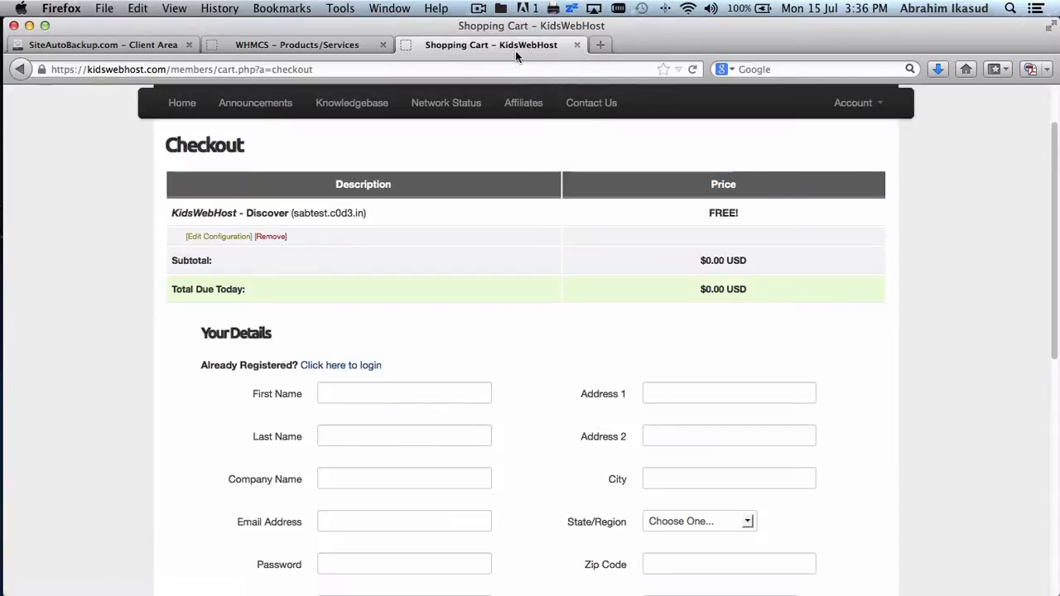
{"action": "left_click", "coordinate": [577, 44]}
{"action": "left_click", "coordinate": [418, 44]}
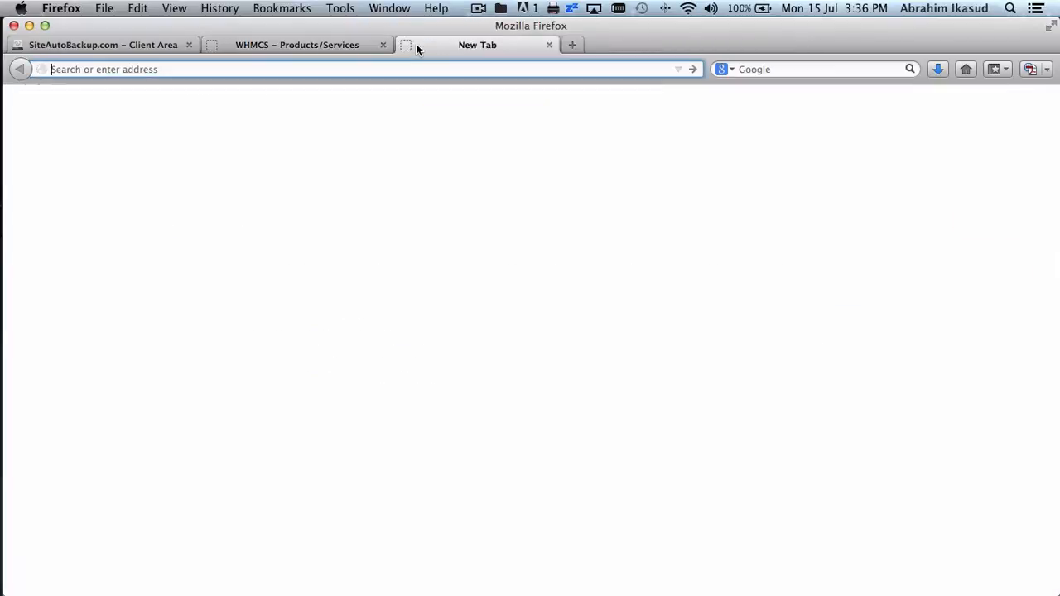
{"action": "key", "text": "super+v"}
{"action": "key", "text": "Return"}
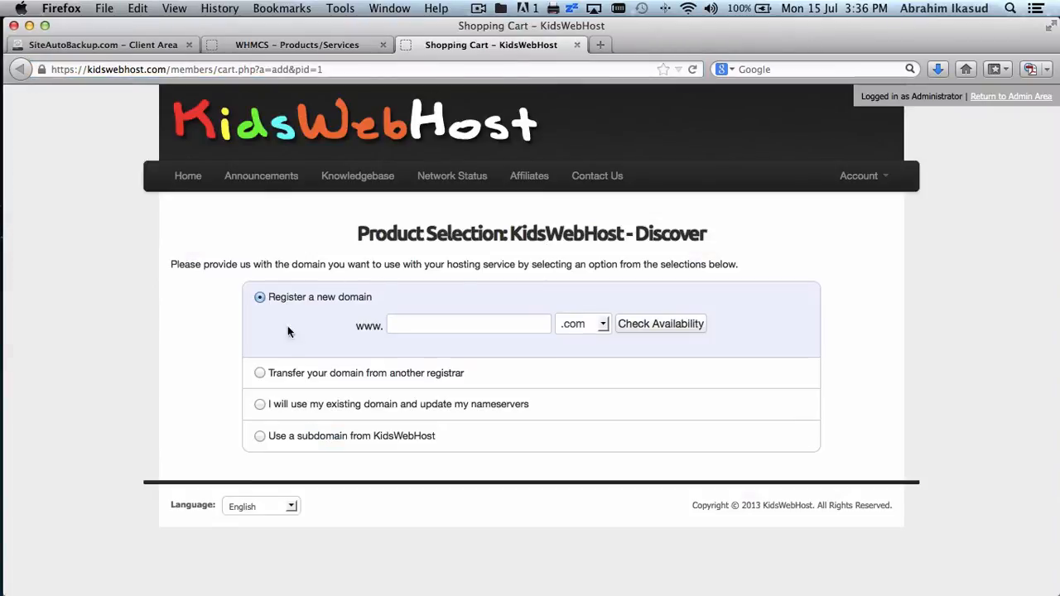
- Choose the subdomain sabtest on .c0d3.in and continue the order
{"action": "left_click", "coordinate": [260, 437]}
{"action": "left_click", "coordinate": [460, 425]}
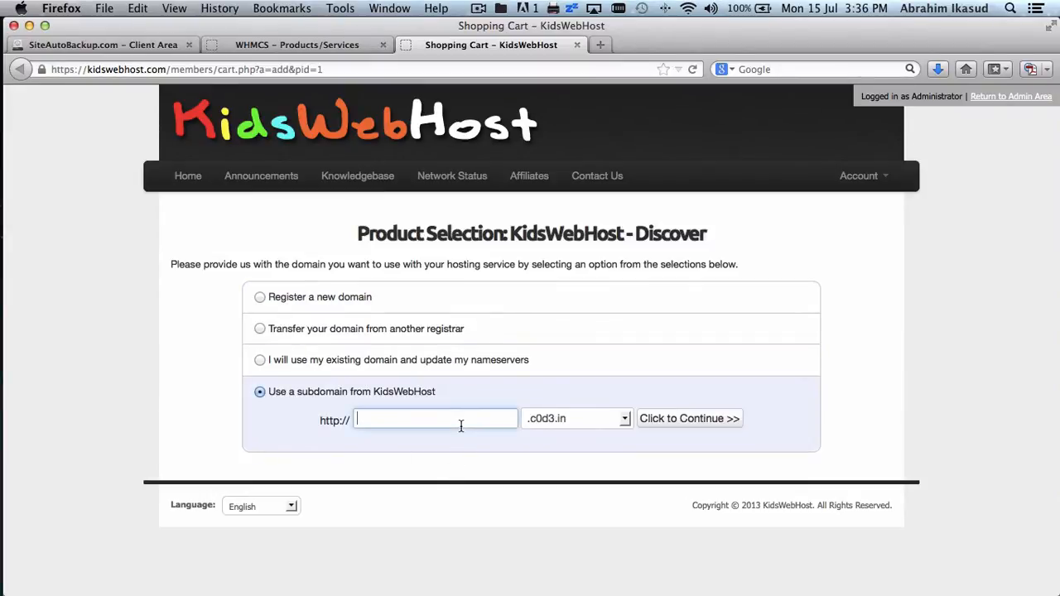
{"action": "type", "text": "sabtest"}
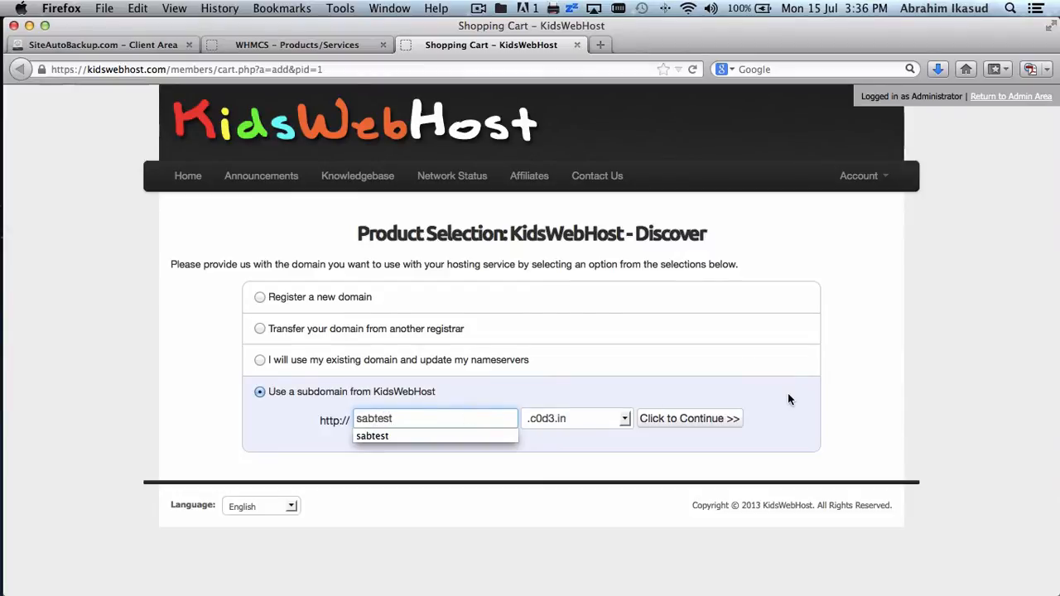
{"action": "left_click", "coordinate": [788, 394]}
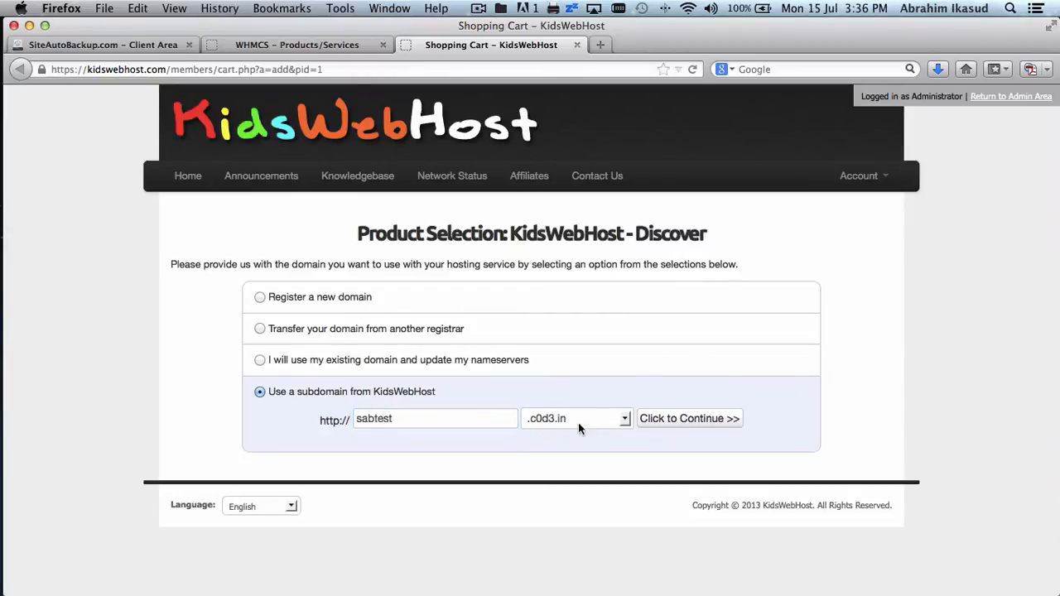
{"action": "left_click", "coordinate": [694, 420]}
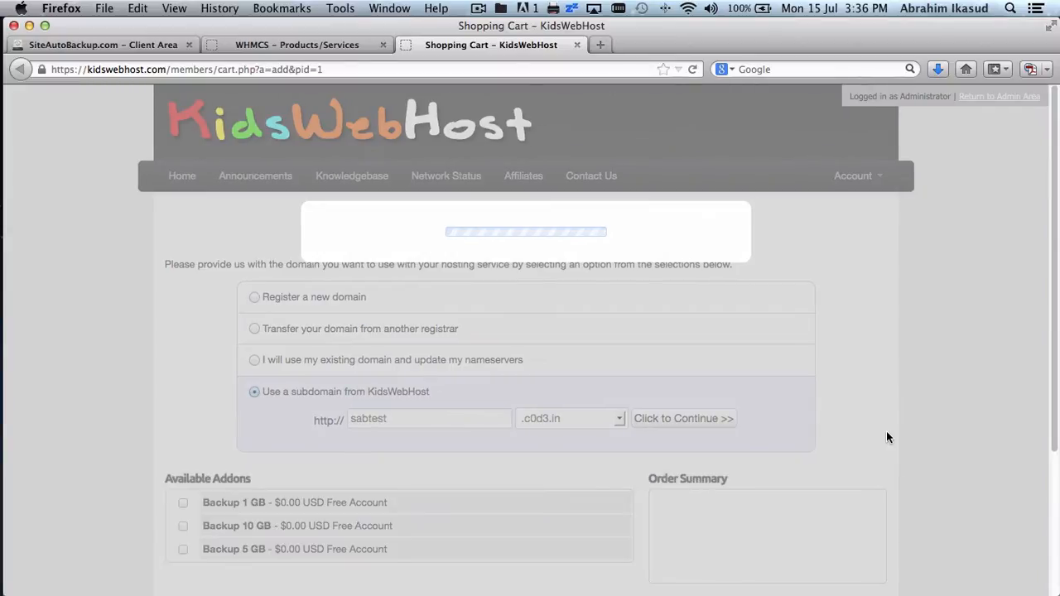
- Add the Backup 5 GB addon to the Discover order and go to checkout
{"action": "scroll", "coordinate": [891, 381], "scroll_direction": "down", "scroll_amount": 4}
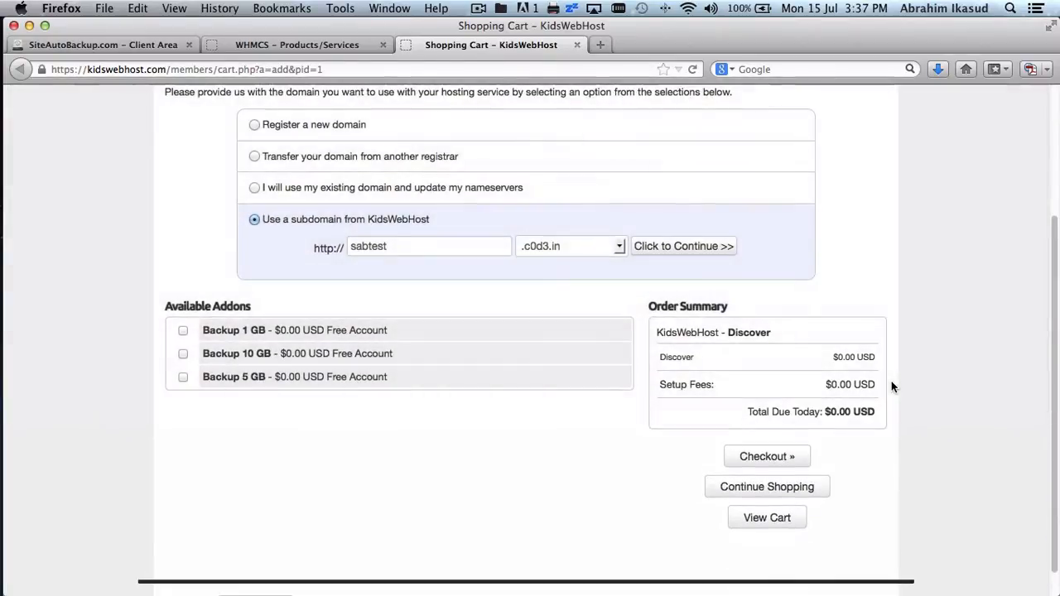
{"action": "scroll", "coordinate": [891, 386], "scroll_direction": "down", "scroll_amount": 1}
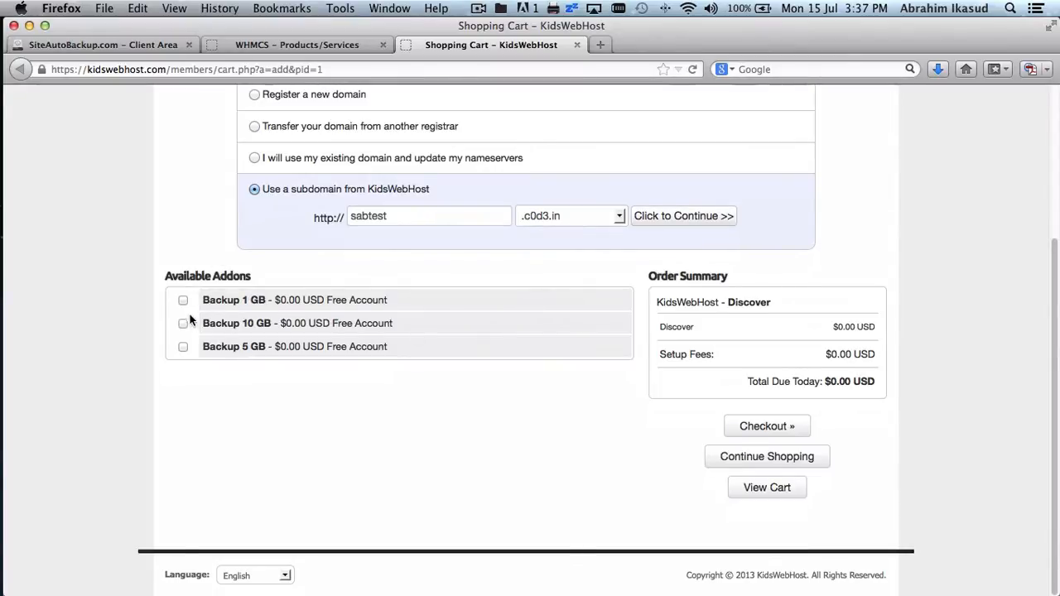
{"action": "left_click", "coordinate": [183, 346]}
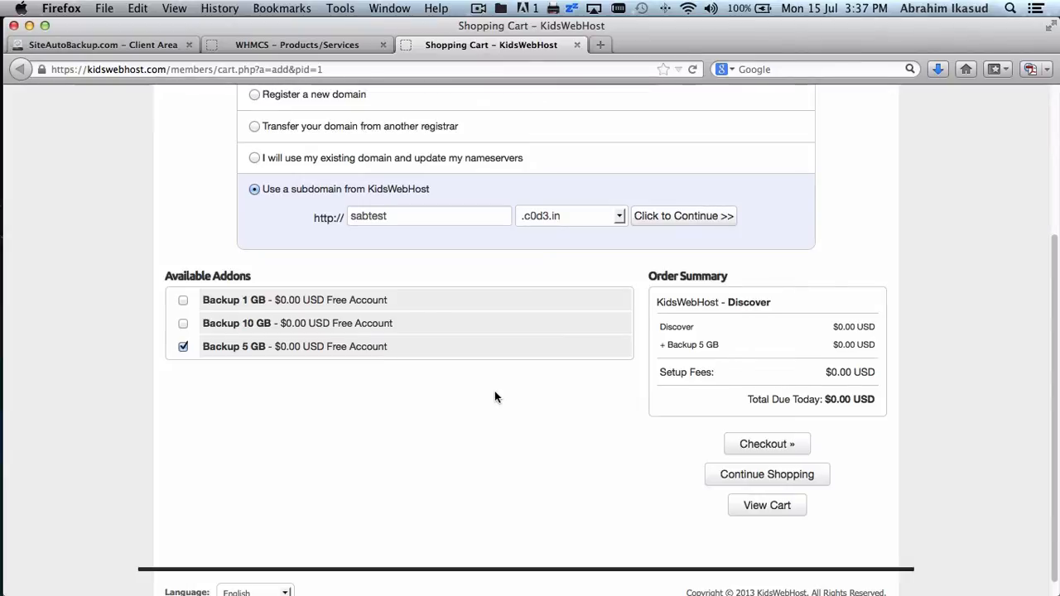
{"action": "scroll", "coordinate": [495, 396], "scroll_direction": "down", "scroll_amount": 1}
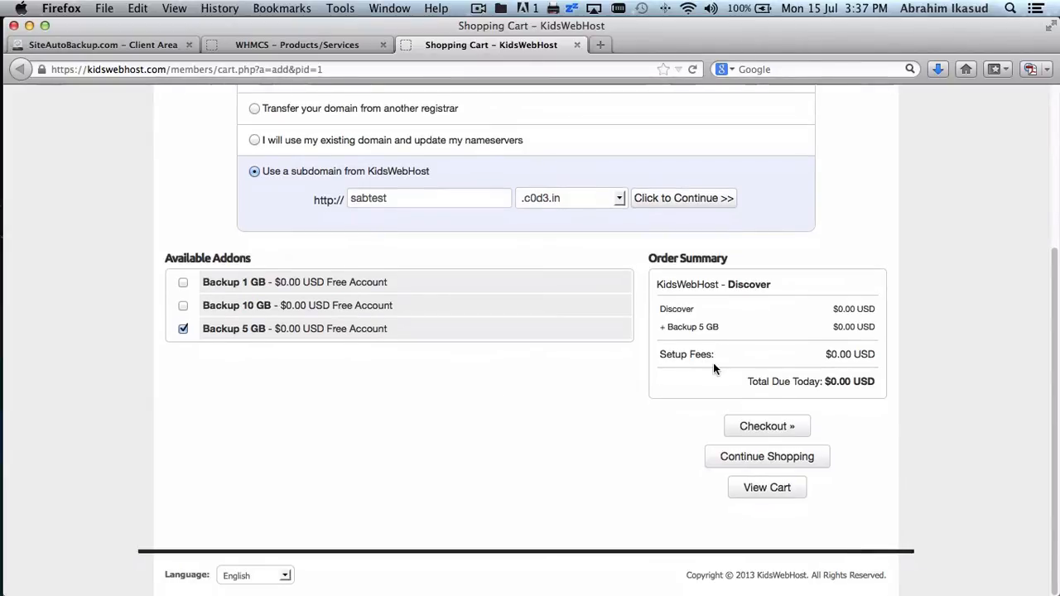
{"action": "left_click", "coordinate": [763, 426]}
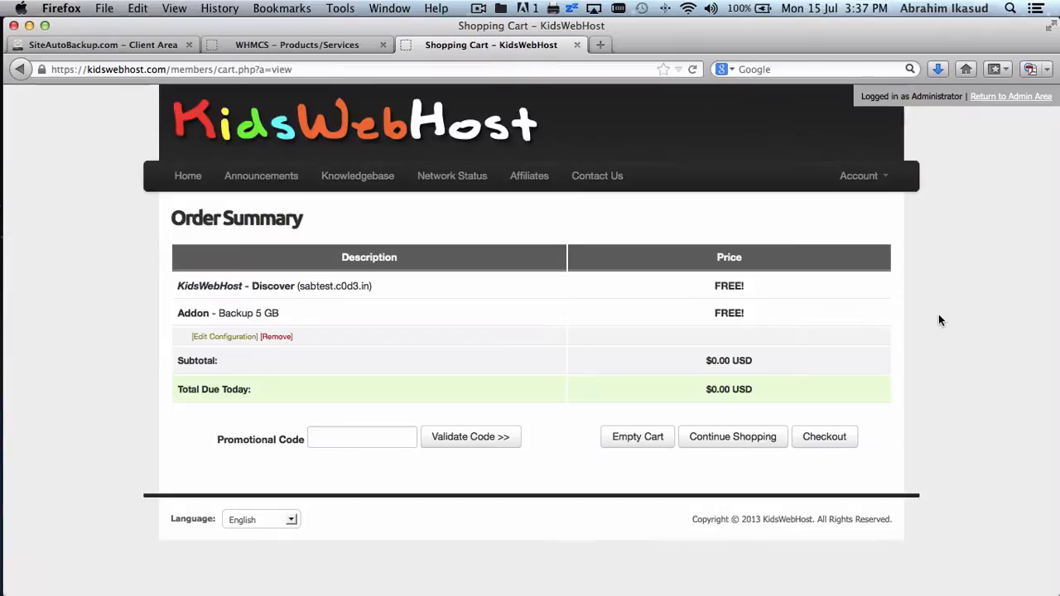
{"action": "left_click", "coordinate": [840, 440]}
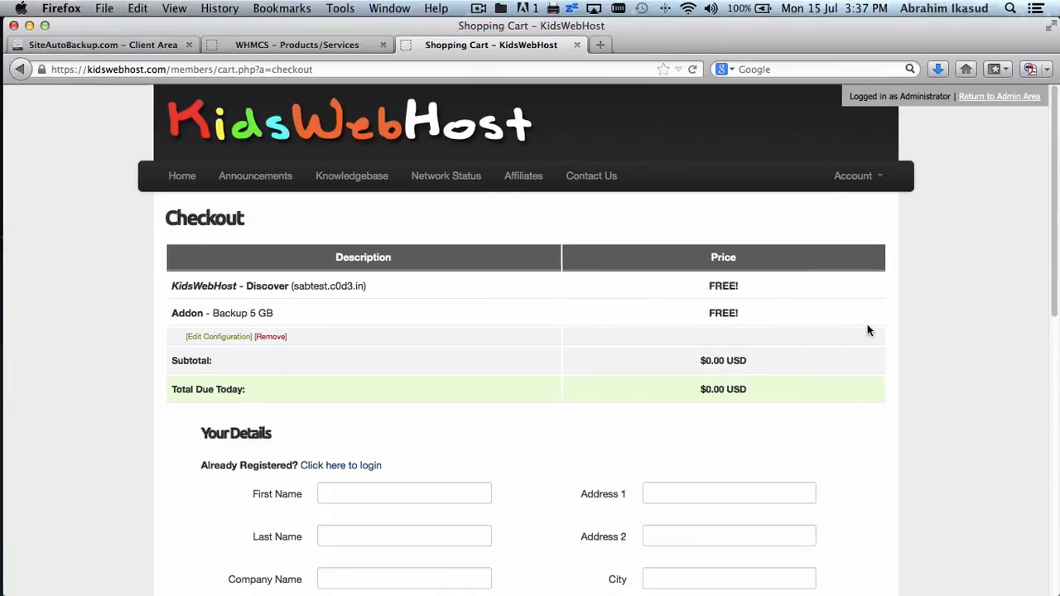
{"action": "scroll", "coordinate": [867, 330], "scroll_direction": "down", "scroll_amount": 5}
{"action": "scroll", "coordinate": [867, 325], "scroll_direction": "down", "scroll_amount": 2}
- Enter the customer's first name, last name, company name and e-mail address
{"action": "left_click", "coordinate": [455, 237]}
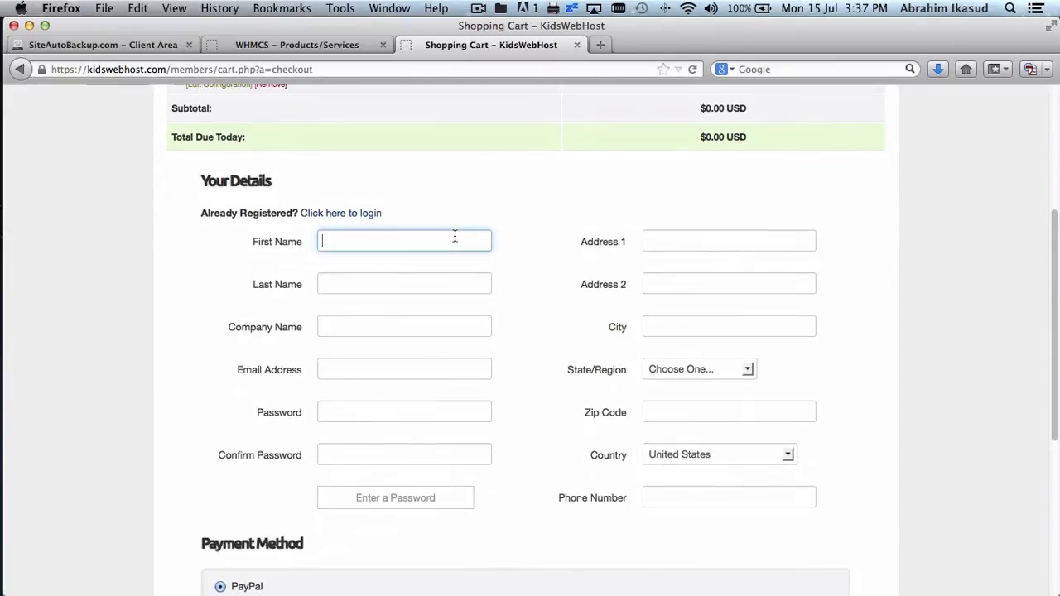
{"action": "type", "text": "SAB"}
{"action": "key", "text": "Tab"}
{"action": "type", "text": "Demo"}
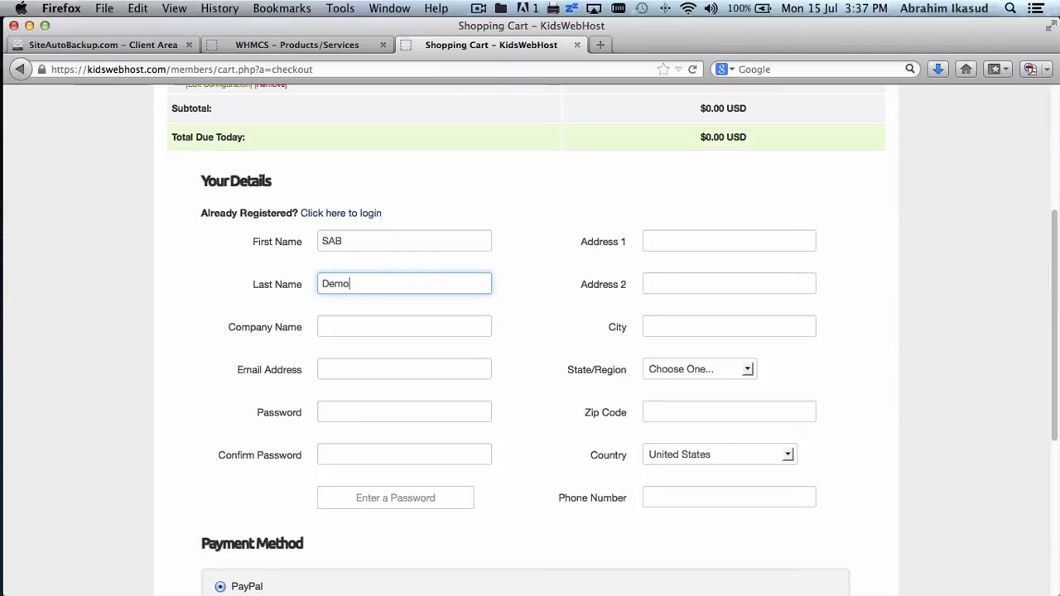
{"action": "key", "text": "Tab"}
{"action": "type", "text": "Demo"}
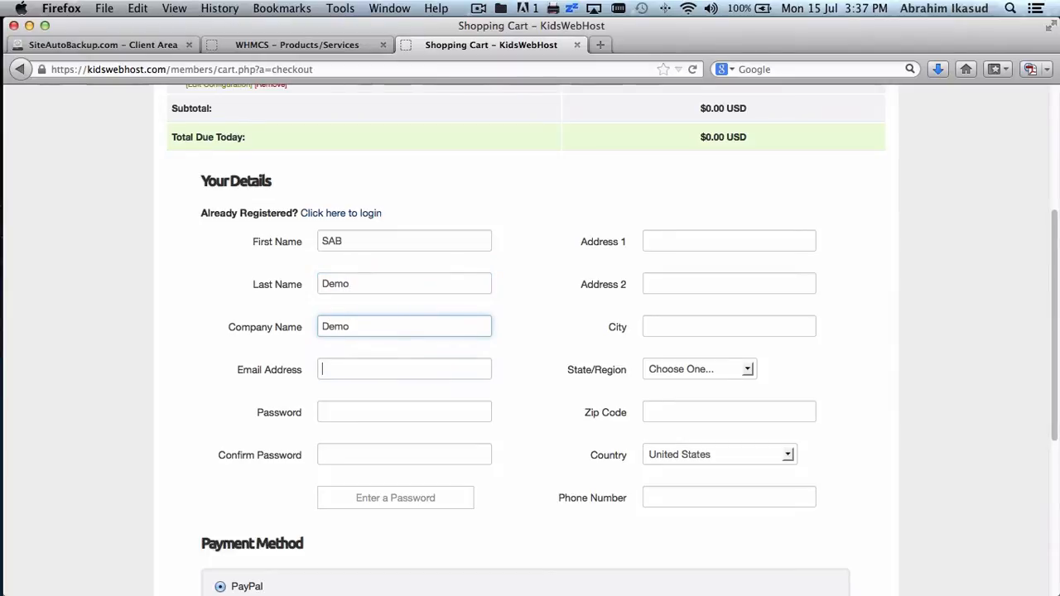
{"action": "key", "text": "Tab"}
{"action": "type", "text": "demo"}
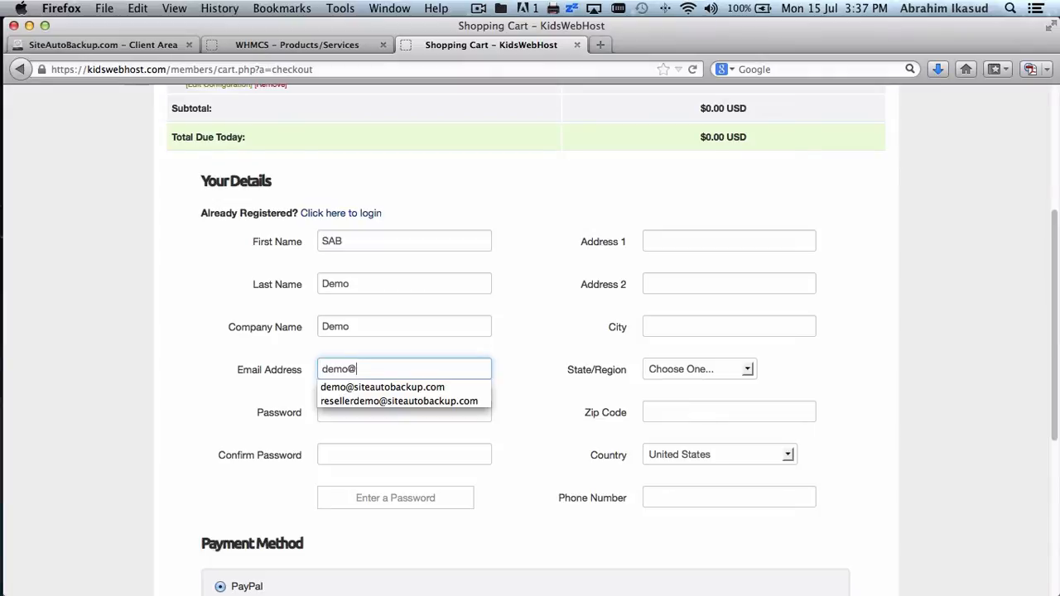
{"action": "type", "text": "@"}
{"action": "key", "text": "Down"}
{"action": "key", "text": "Down"}
{"action": "key", "text": "Return"}
- Set and confirm the account password, fill in the city, choose Delaware and add a phone number
{"action": "key", "text": "Tab"}
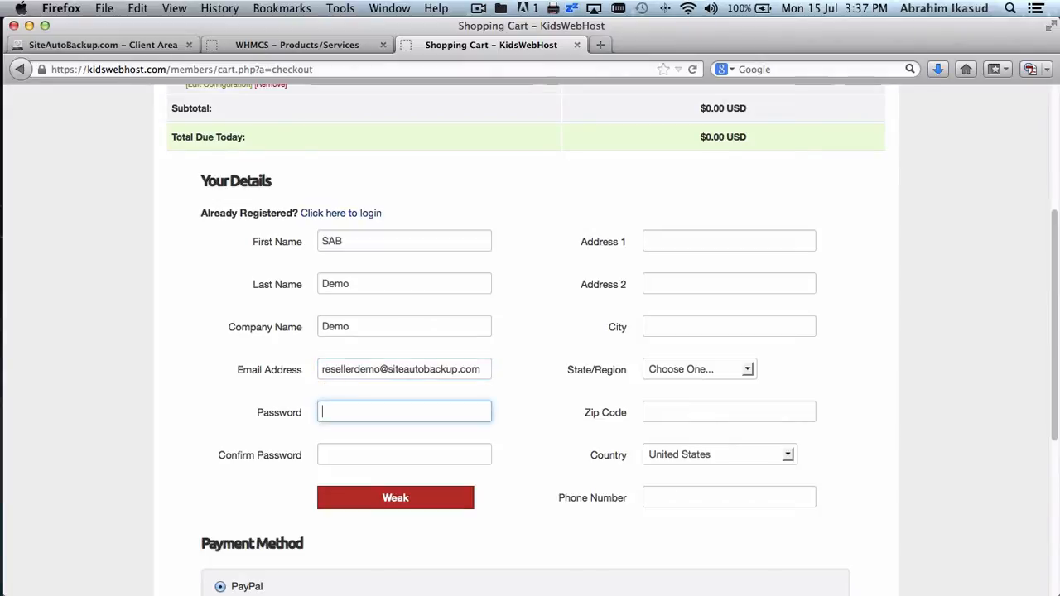
{"action": "type", "text": "demo123"}
{"action": "key", "text": "Tab"}
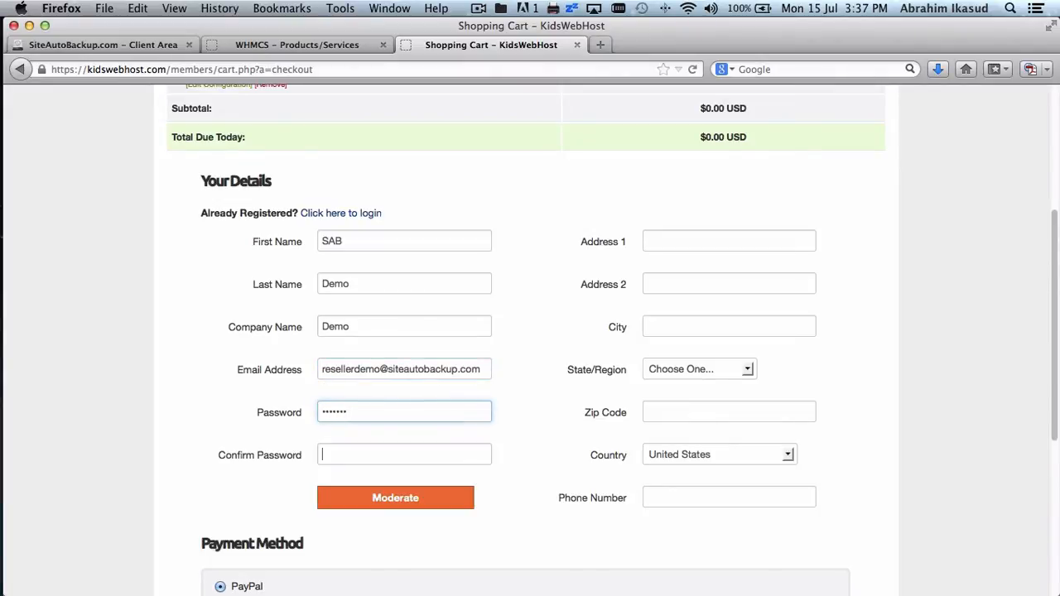
{"action": "type", "text": "demo123"}
{"action": "key", "text": "Tab"}
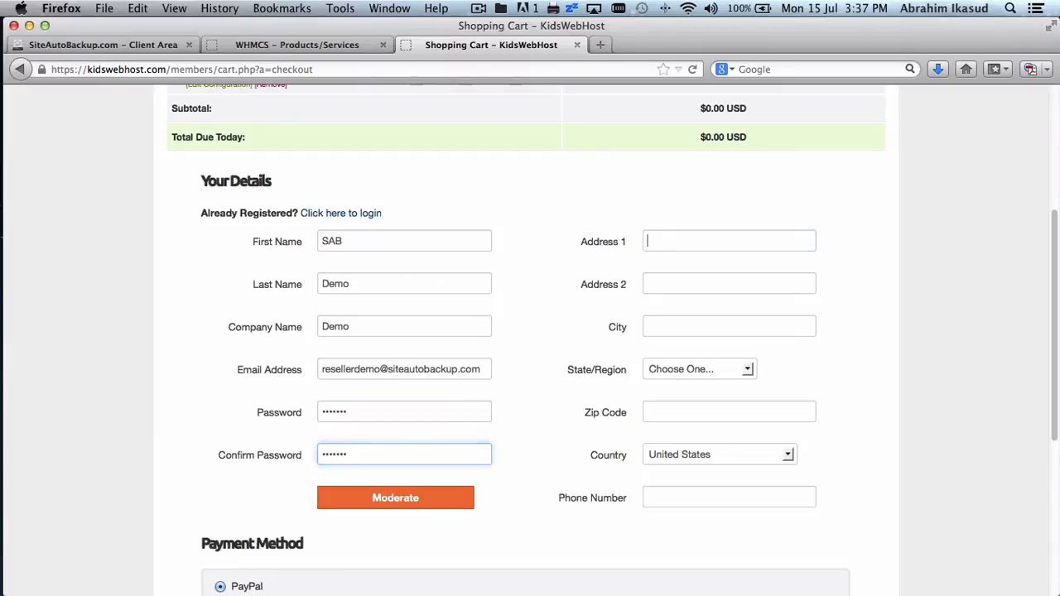
{"action": "key", "text": "Tab"}
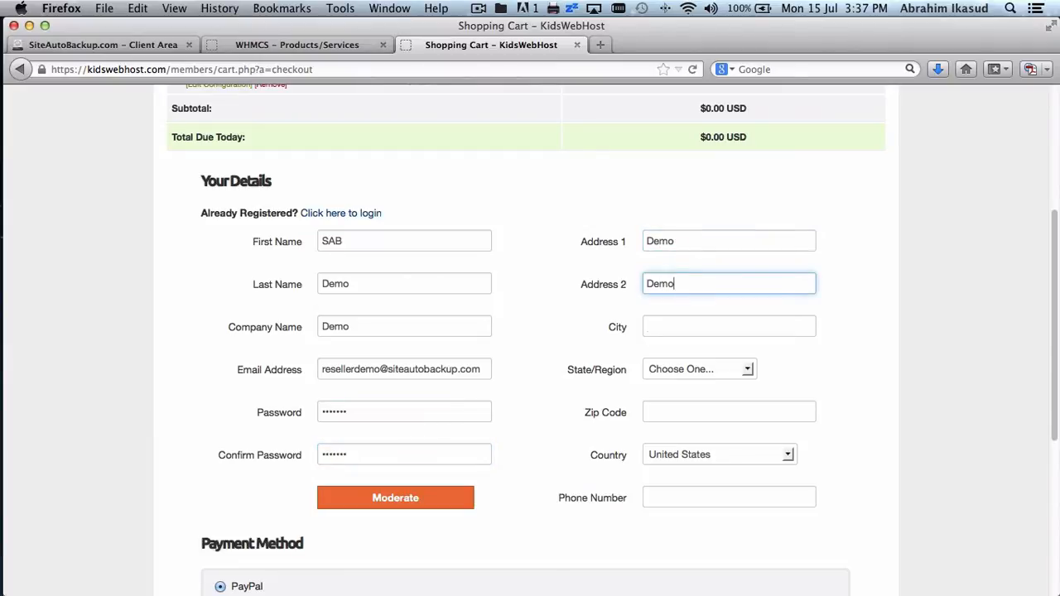
{"action": "key", "text": "Tab"}
{"action": "type", "text": "Demo"}
{"action": "key", "text": "Tab"}
{"action": "key", "text": "d"}
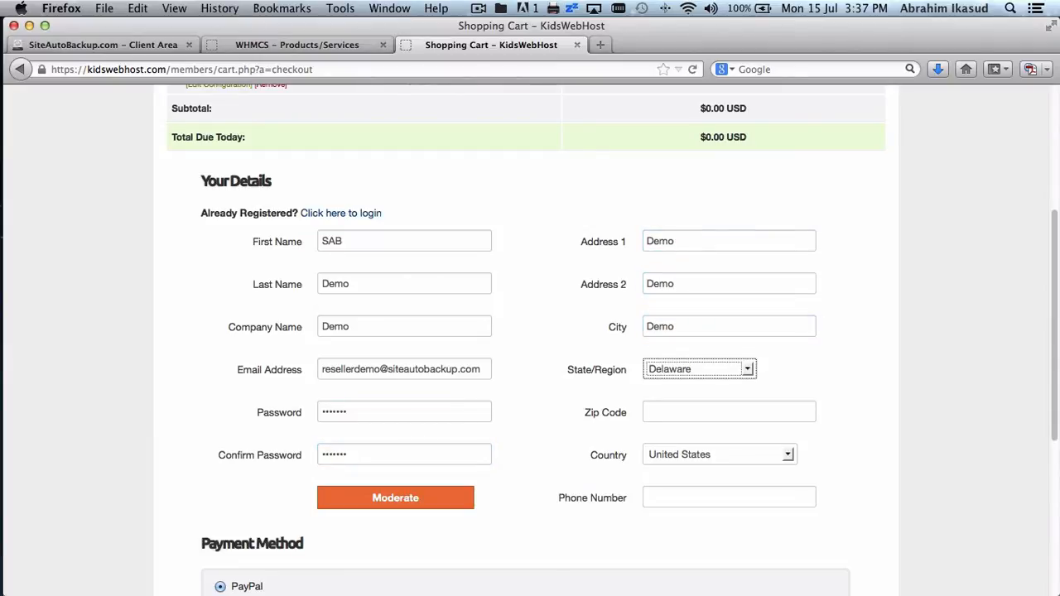
{"action": "key", "text": "Tab"}
{"action": "key", "text": "Tab"}
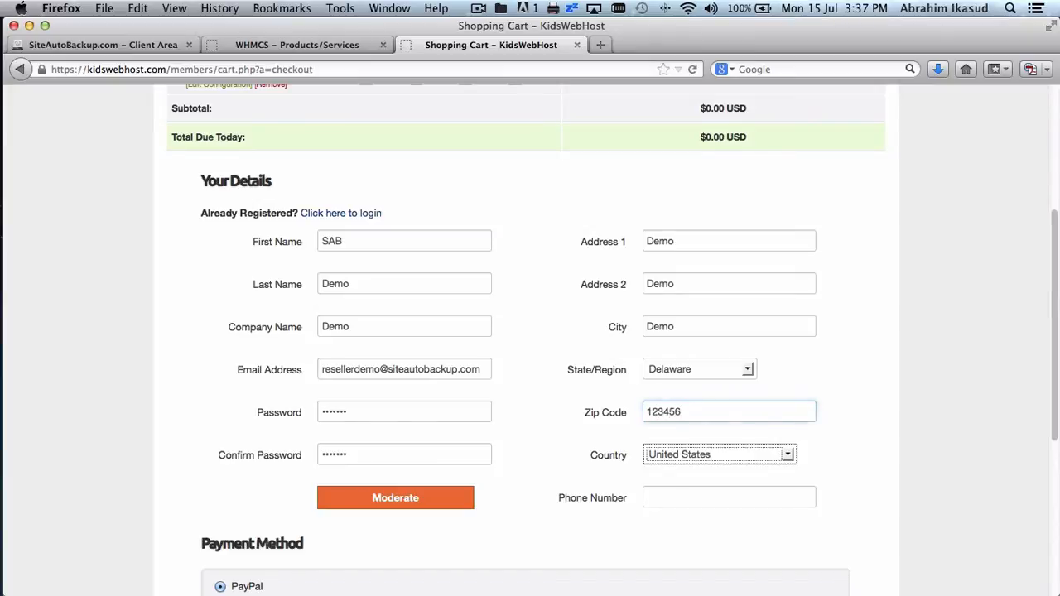
{"action": "key", "text": "Tab"}
{"action": "type", "text": "2345678"}
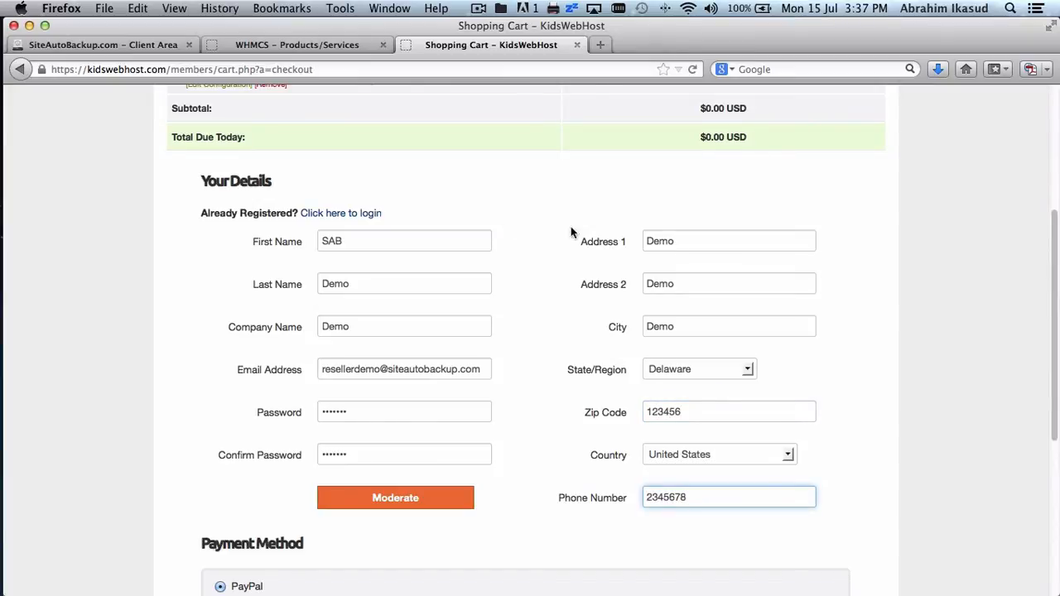
- Complete the free order and decline remembering the password
{"action": "left_click", "coordinate": [907, 273]}
{"action": "scroll", "coordinate": [908, 278], "scroll_direction": "down", "scroll_amount": 5}
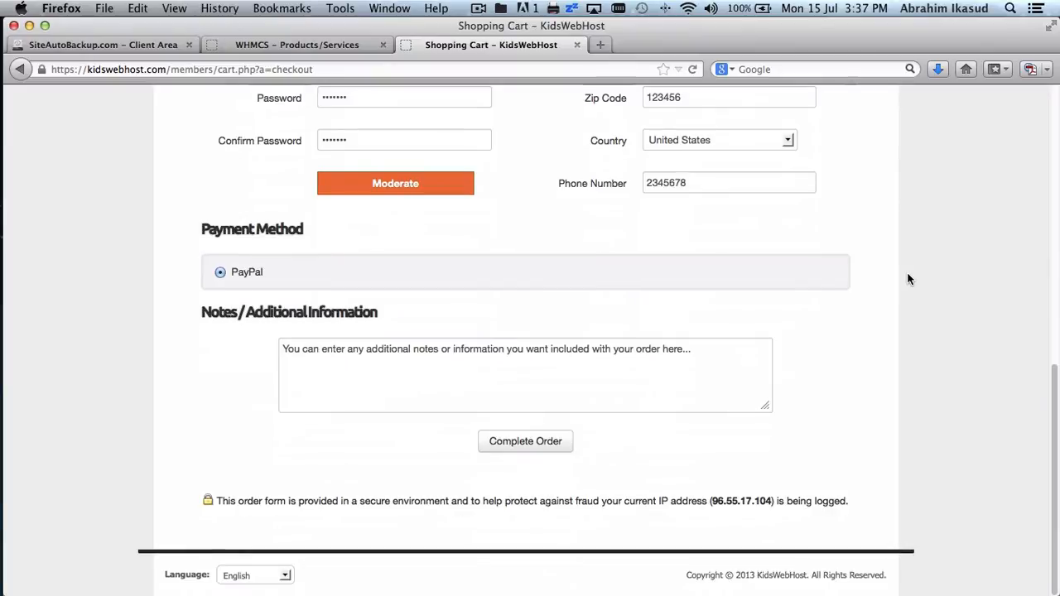
{"action": "left_click", "coordinate": [528, 443]}
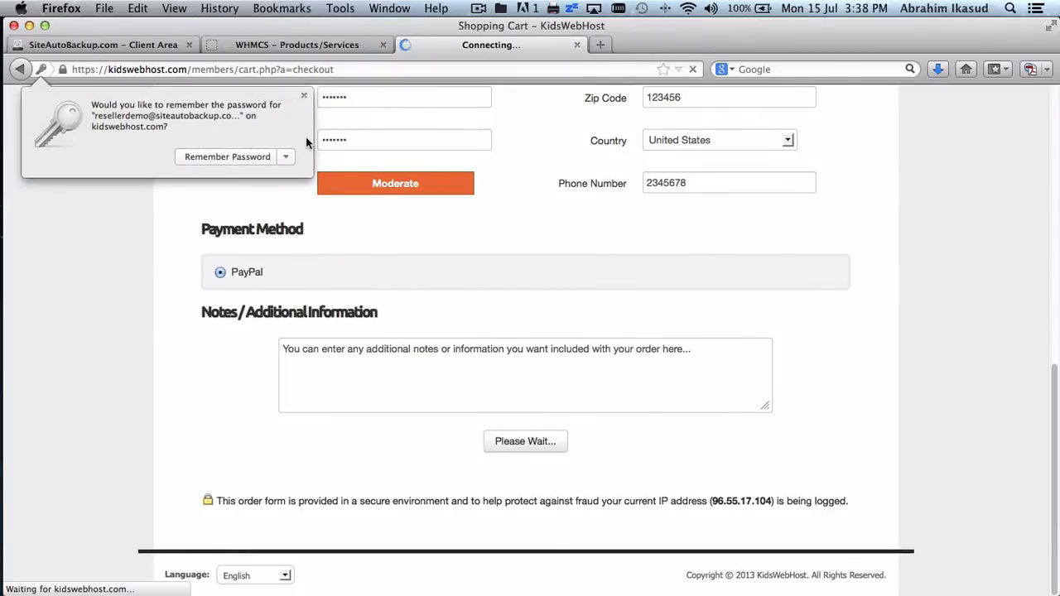
{"action": "left_click", "coordinate": [304, 96]}
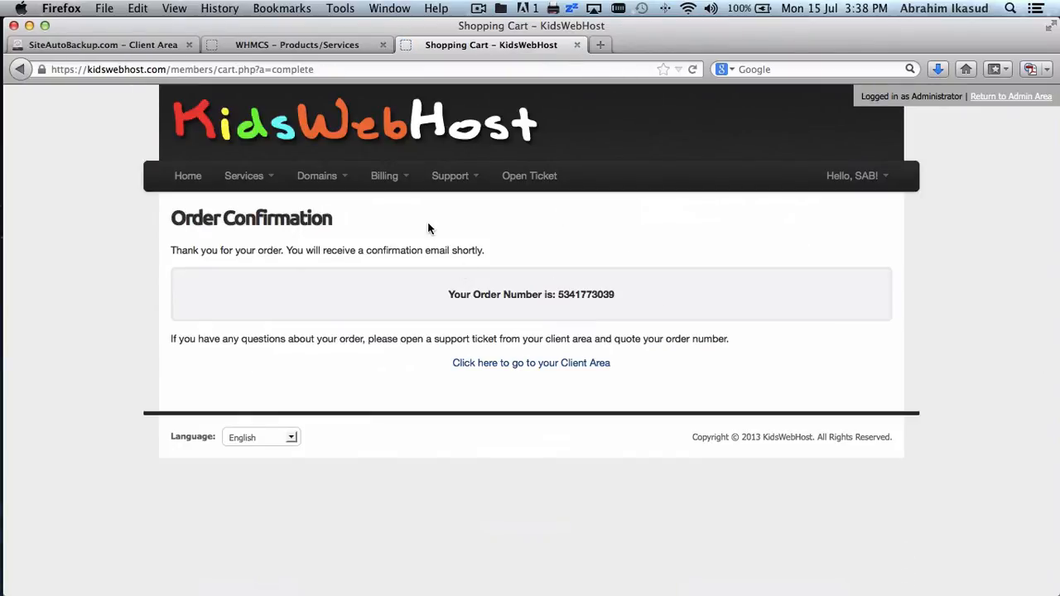
- Back in the admin tab, list all orders to find the new Pending order
{"action": "left_click", "coordinate": [286, 46]}
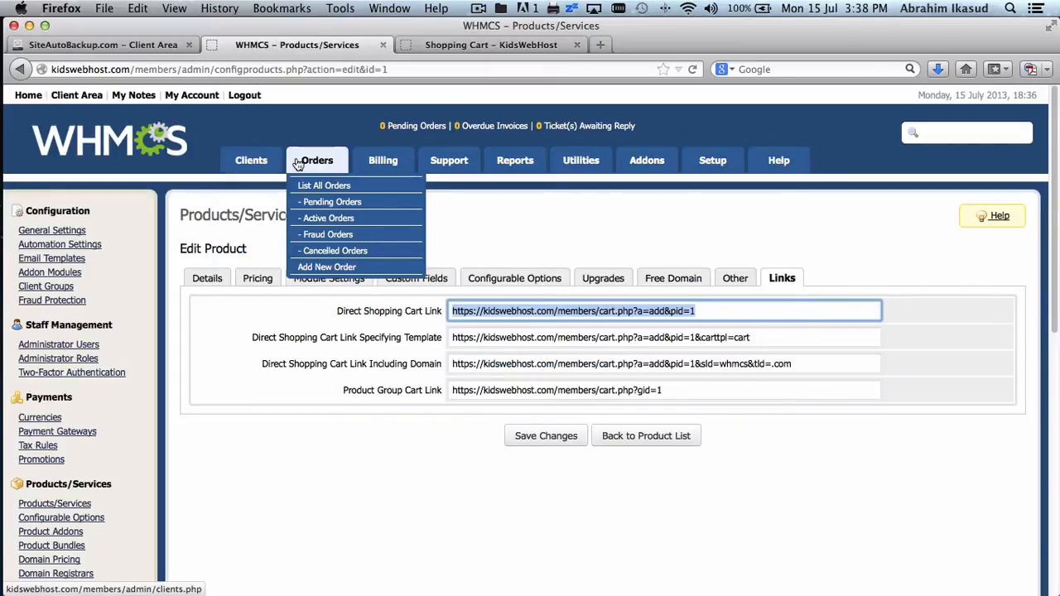
{"action": "left_click", "coordinate": [313, 184]}
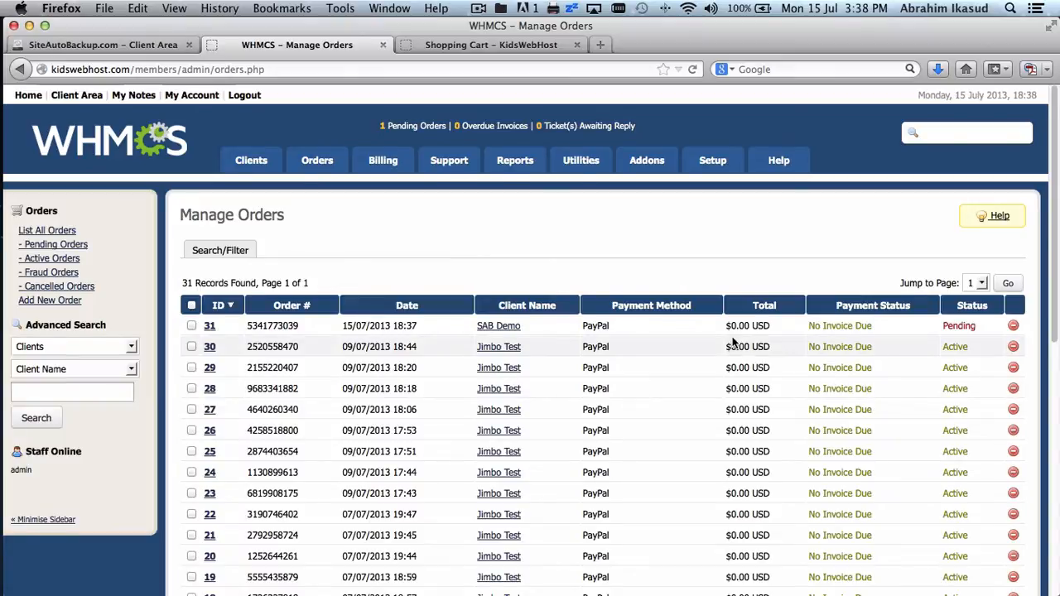
{"action": "scroll", "coordinate": [735, 344], "scroll_direction": "down", "scroll_amount": 2}
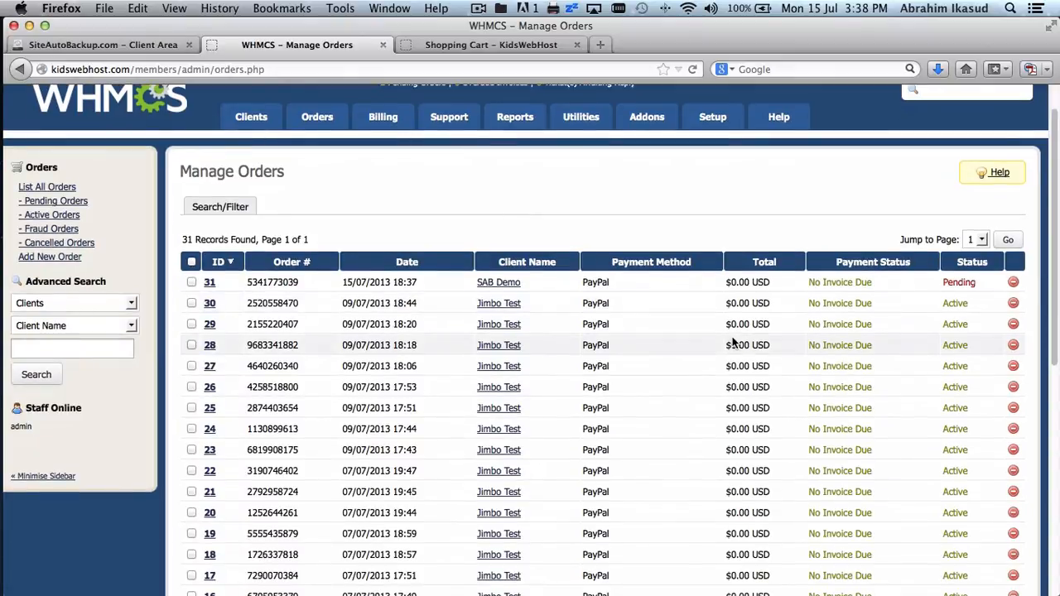
- Accept the pending test order, then return to the customer's order confirmation tab
{"action": "left_click", "coordinate": [209, 283]}
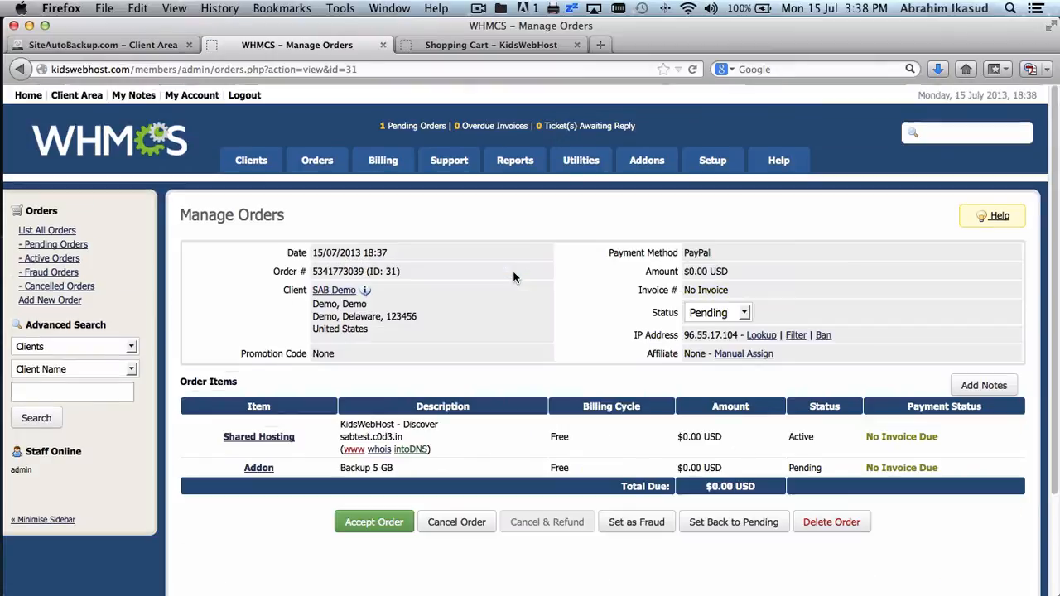
{"action": "scroll", "coordinate": [512, 270], "scroll_direction": "down", "scroll_amount": 3}
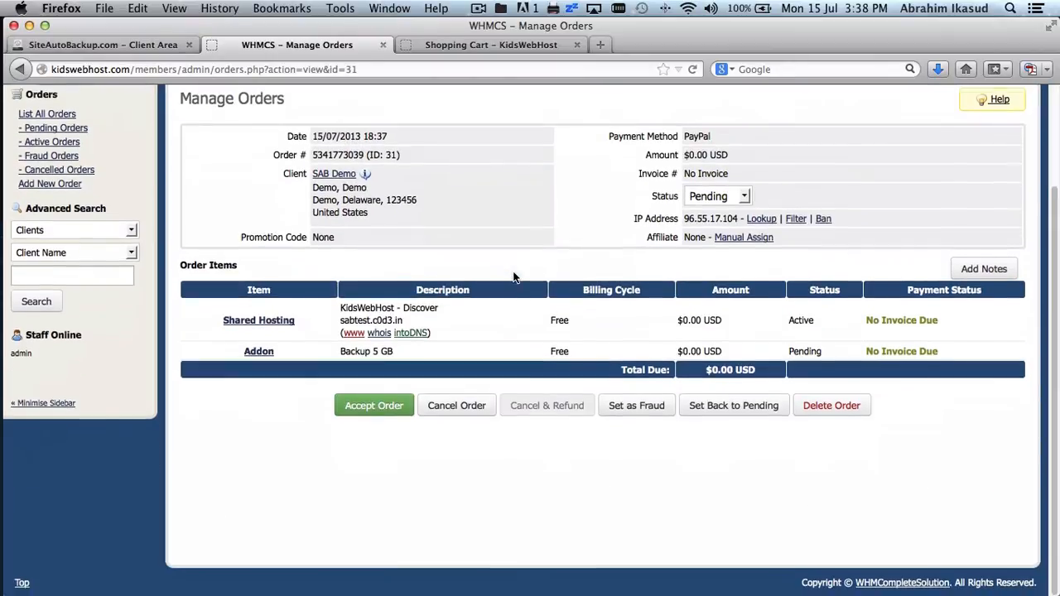
{"action": "left_click", "coordinate": [374, 406]}
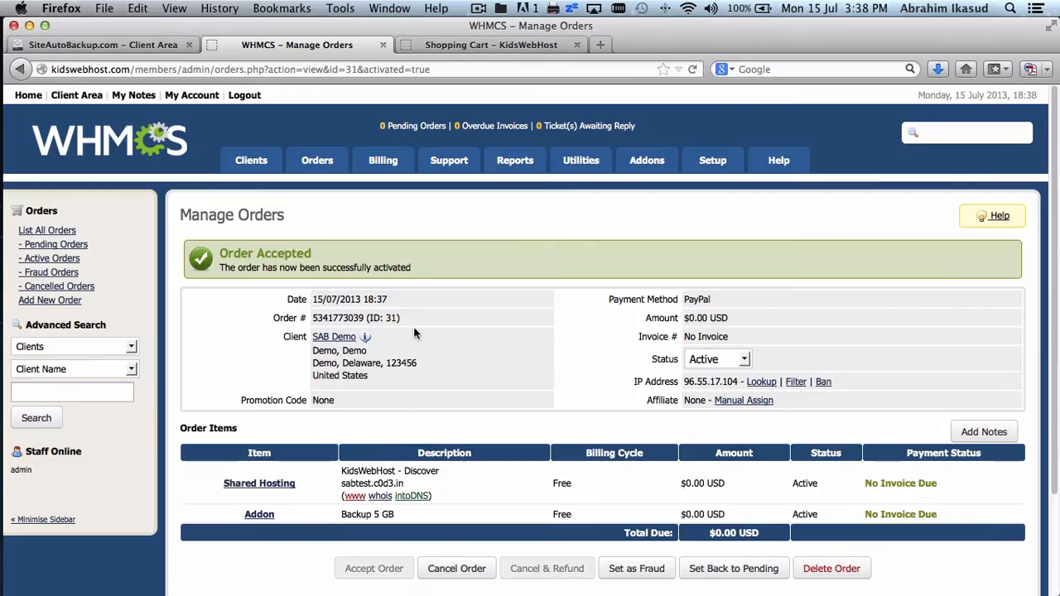
{"action": "left_click", "coordinate": [465, 46]}
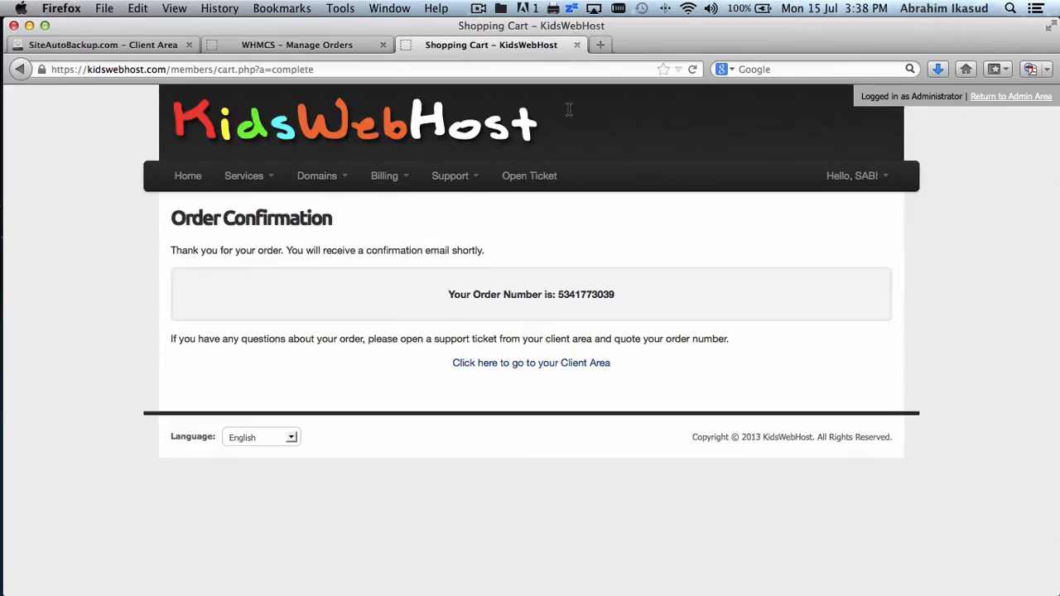
- In the client area, view the Backup 5 GB service details from My Services and request a backup panel login
{"action": "left_click", "coordinate": [582, 365]}
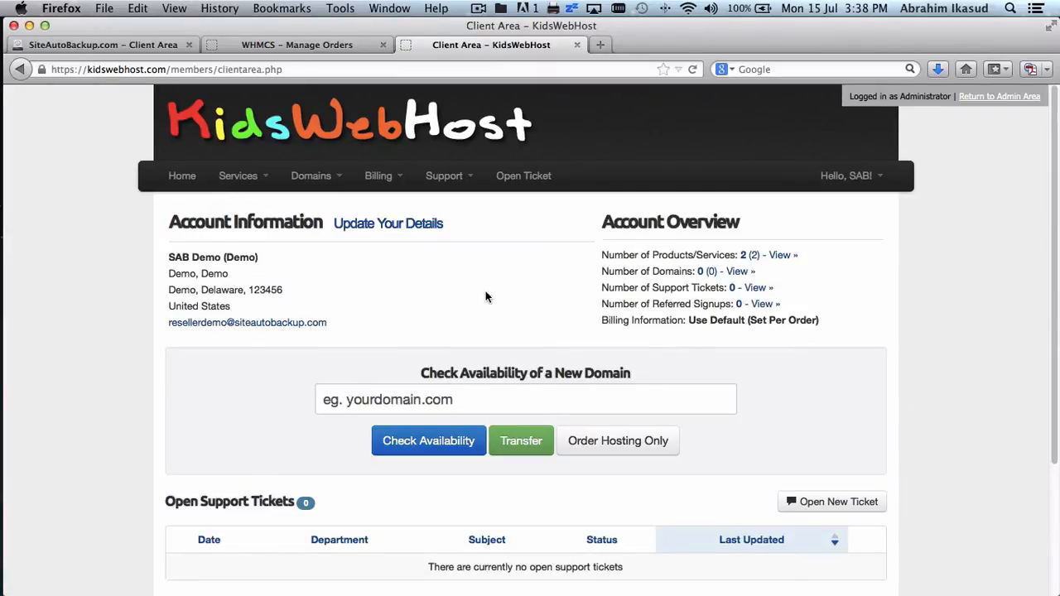
{"action": "left_click", "coordinate": [247, 180]}
{"action": "left_click", "coordinate": [251, 206]}
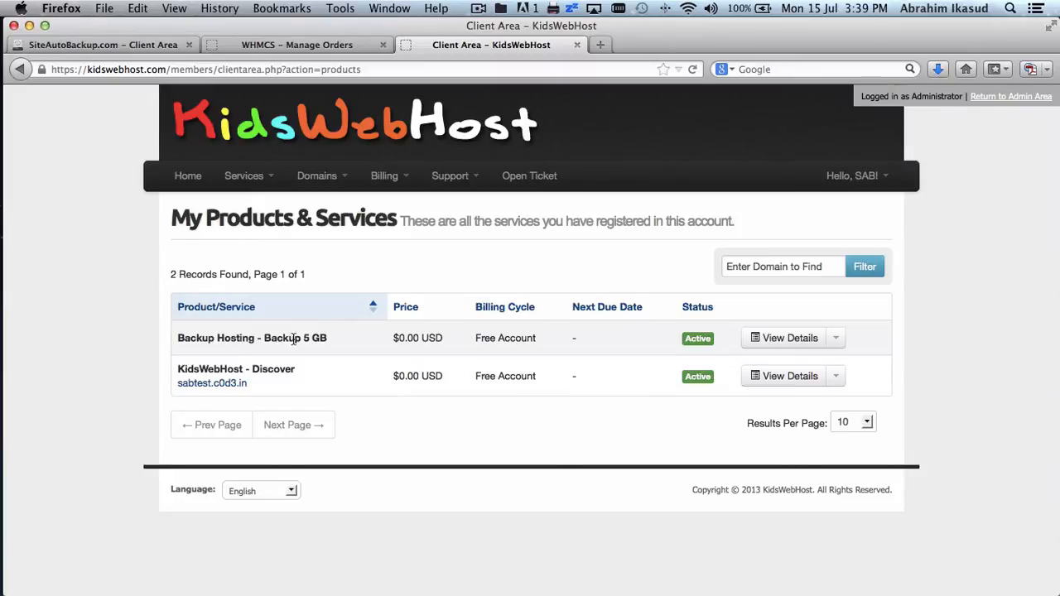
{"action": "left_click", "coordinate": [769, 341]}
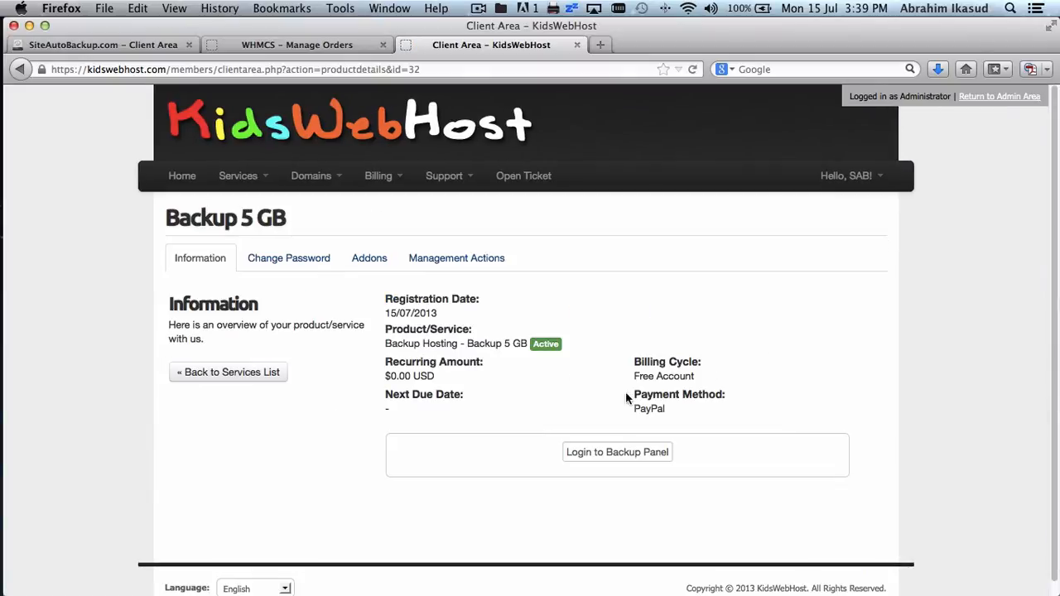
{"action": "left_click", "coordinate": [611, 458]}
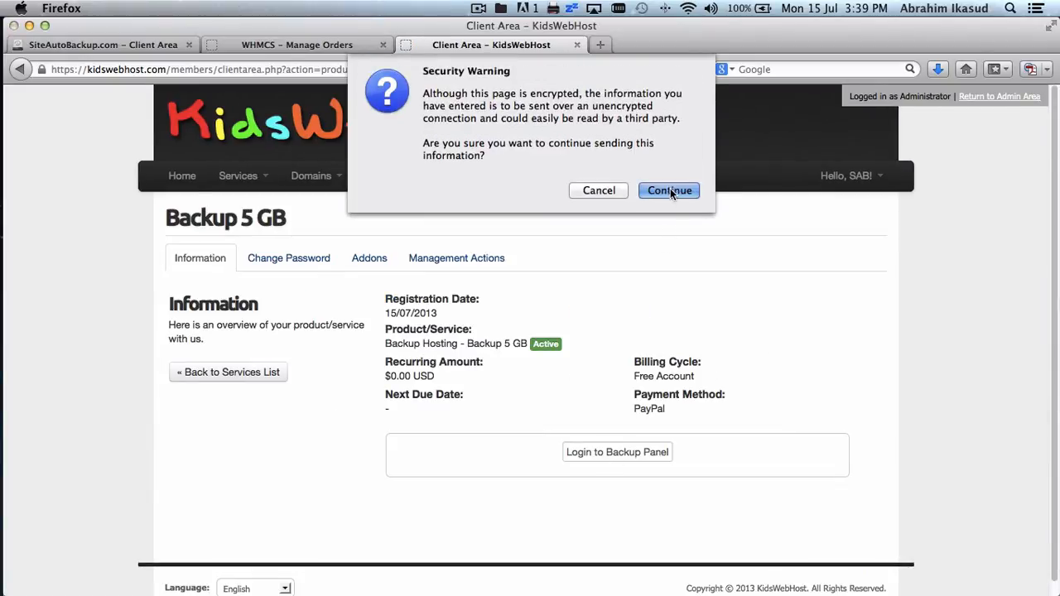
- Enter the backup panel past the warning, view the cPanel backup form, then close it for Manage Orders
{"action": "left_click", "coordinate": [670, 190]}
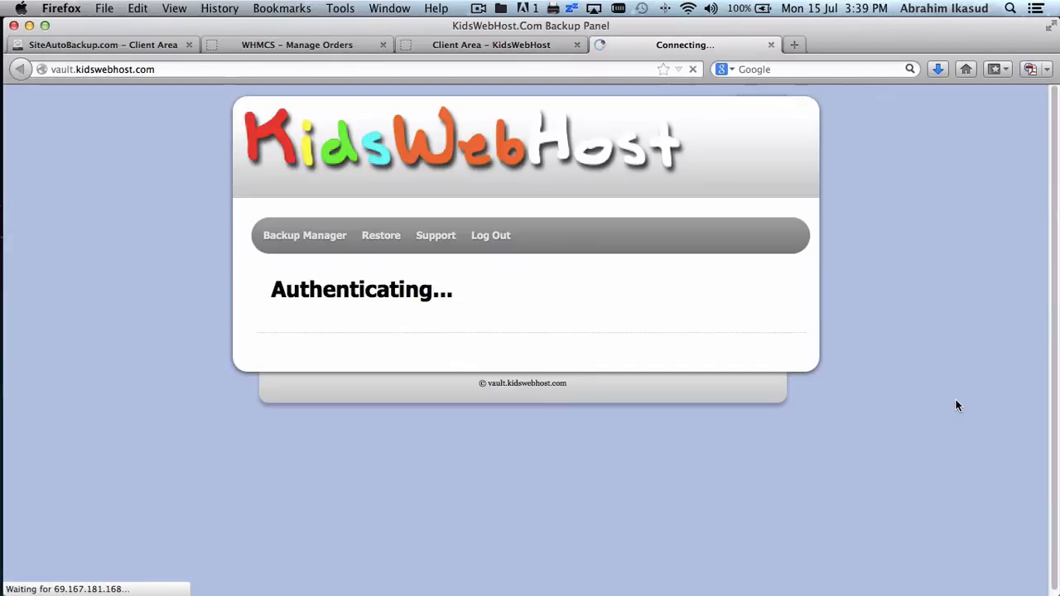
{"action": "mouse_move", "coordinate": [308, 249]}
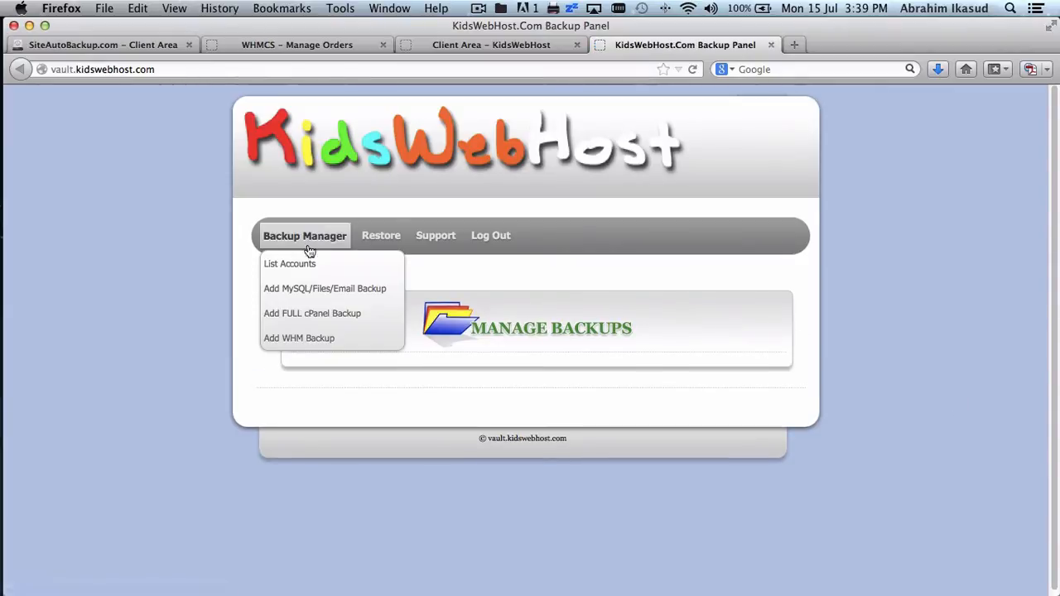
{"action": "left_click", "coordinate": [313, 320]}
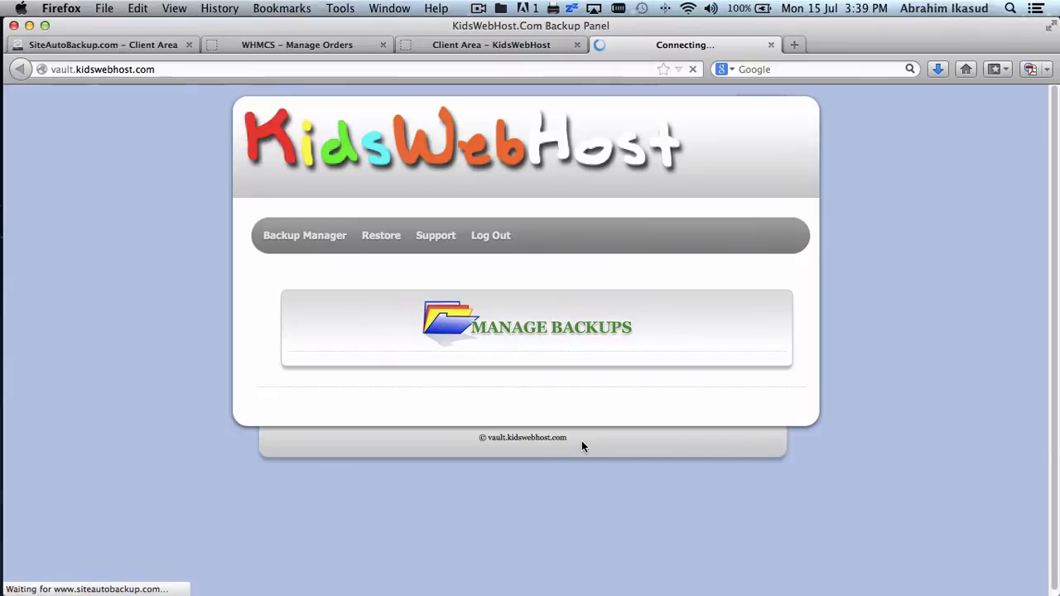
{"action": "scroll", "coordinate": [677, 427], "scroll_direction": "down", "scroll_amount": 3}
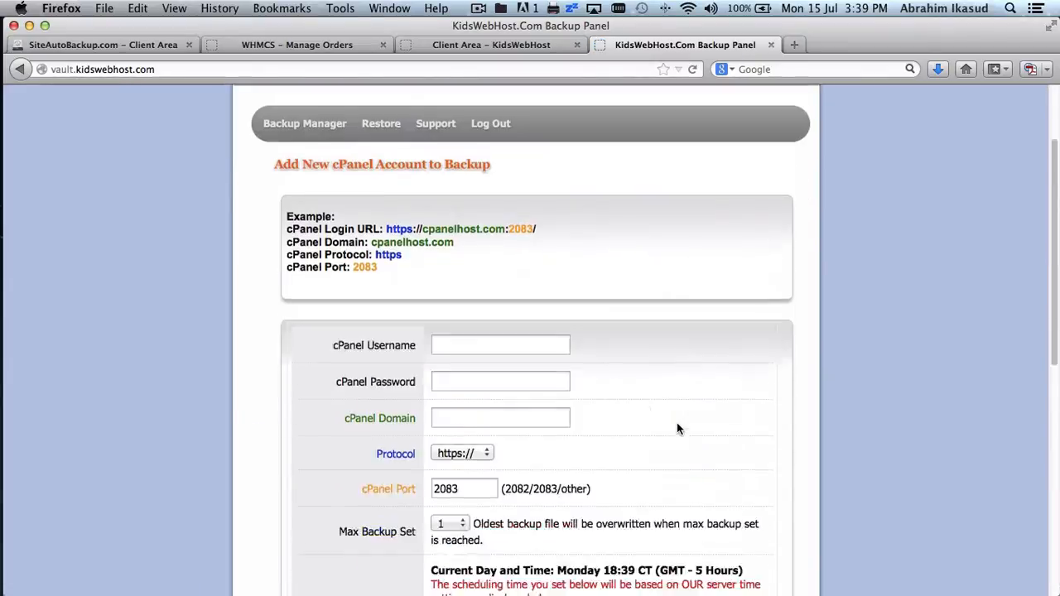
{"action": "scroll", "coordinate": [677, 428], "scroll_direction": "up", "scroll_amount": 3}
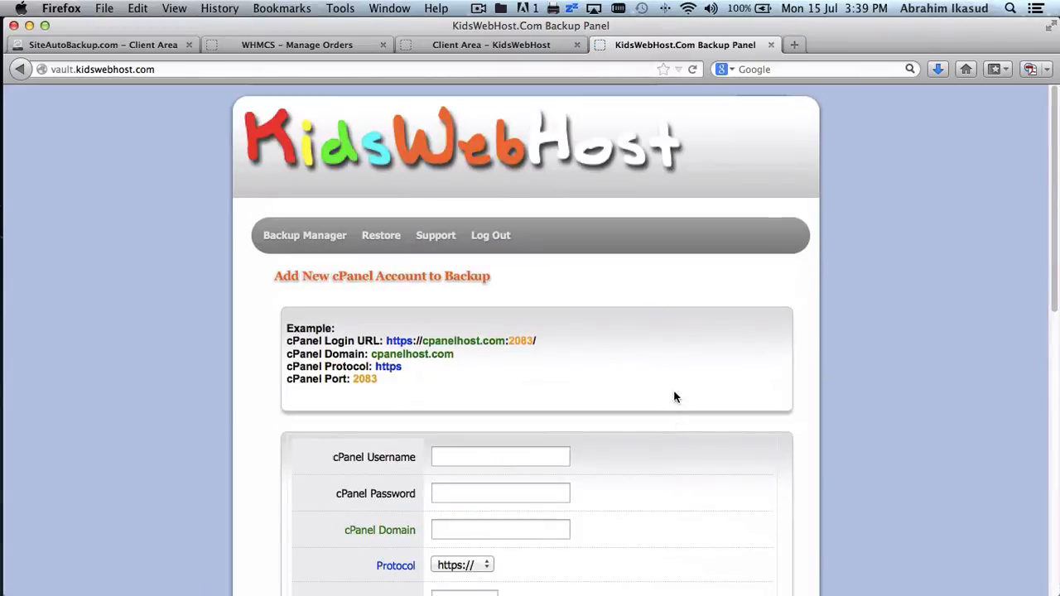
{"action": "left_click", "coordinate": [770, 44]}
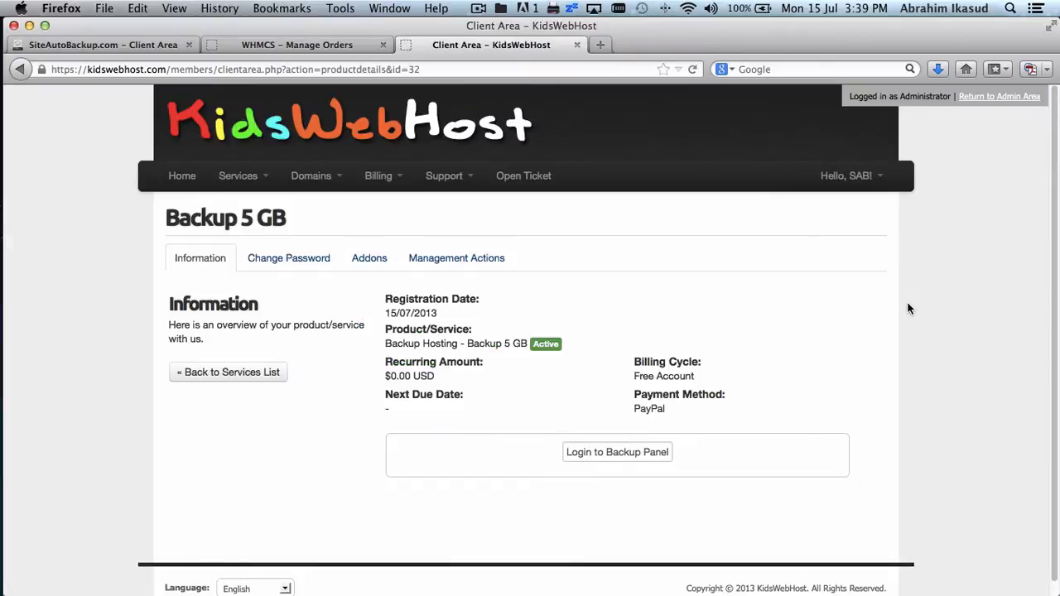
{"action": "left_click", "coordinate": [337, 46]}
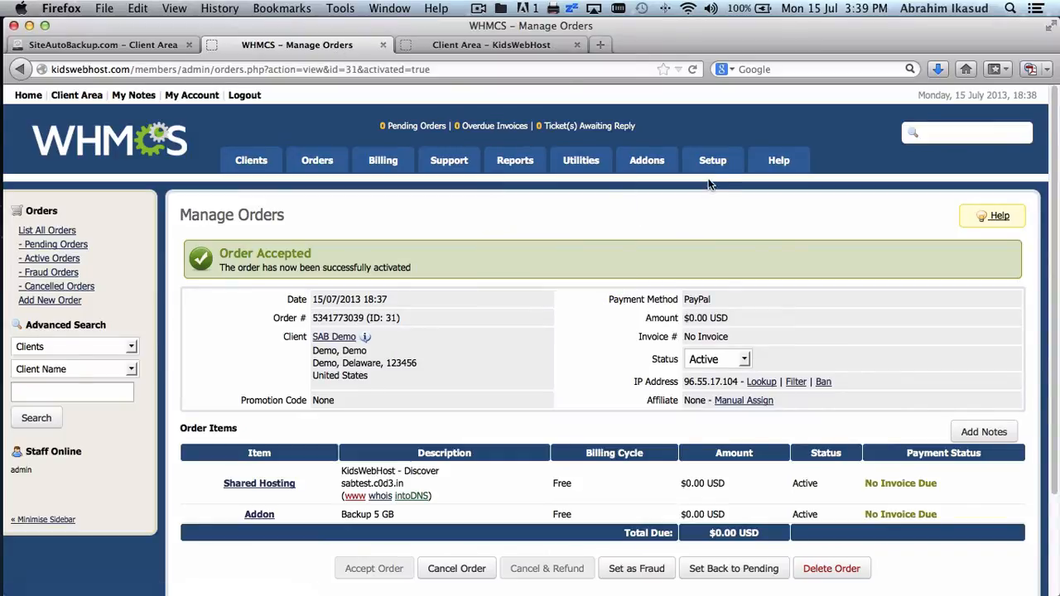
- Go to the Product Addons list under Setup > Products/Services
{"action": "mouse_move", "coordinate": [710, 173]}
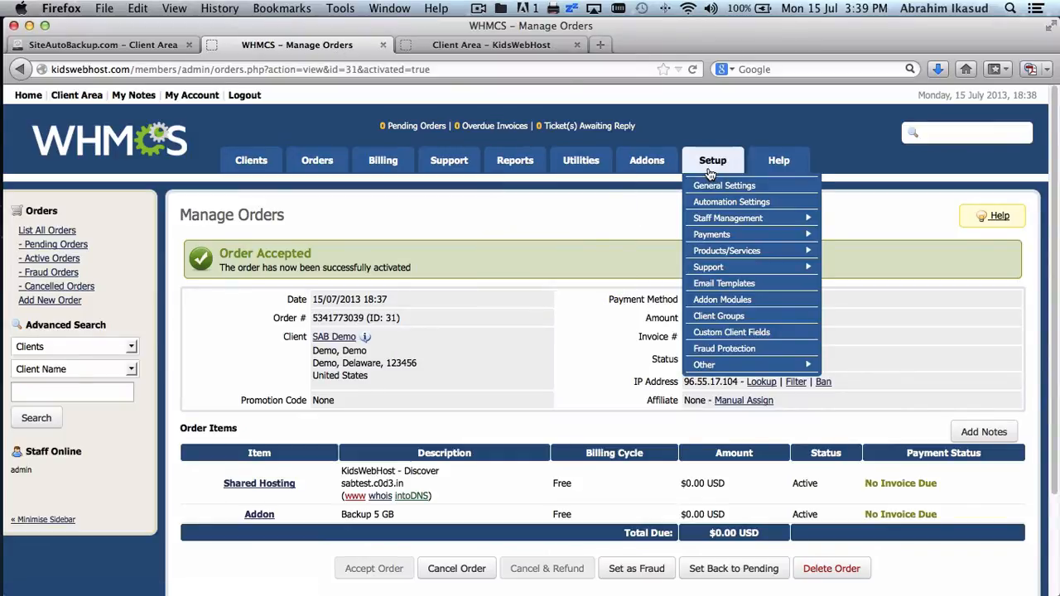
{"action": "mouse_move", "coordinate": [736, 251]}
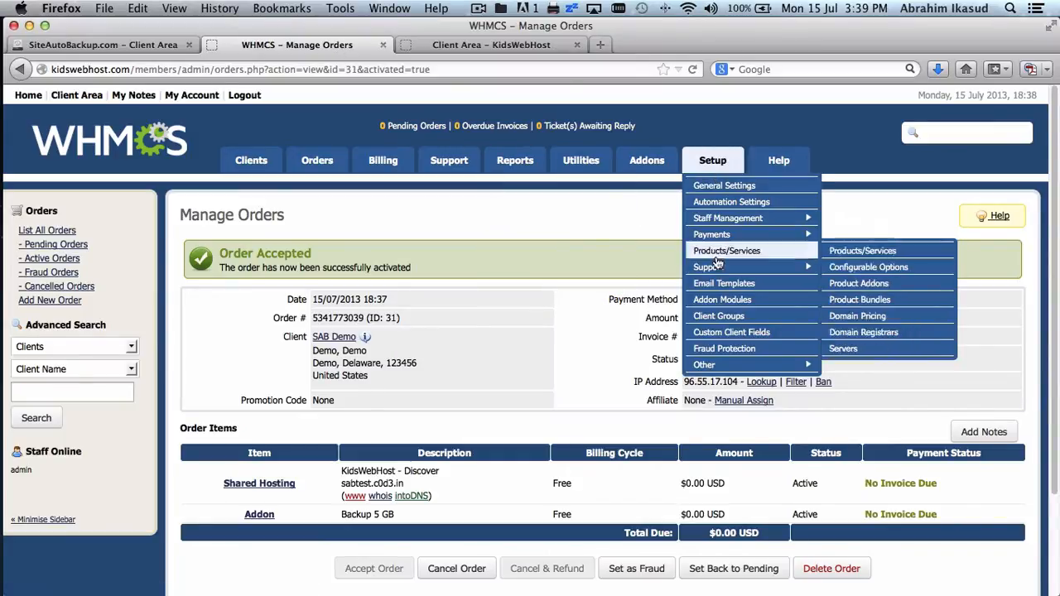
{"action": "left_click", "coordinate": [835, 290]}
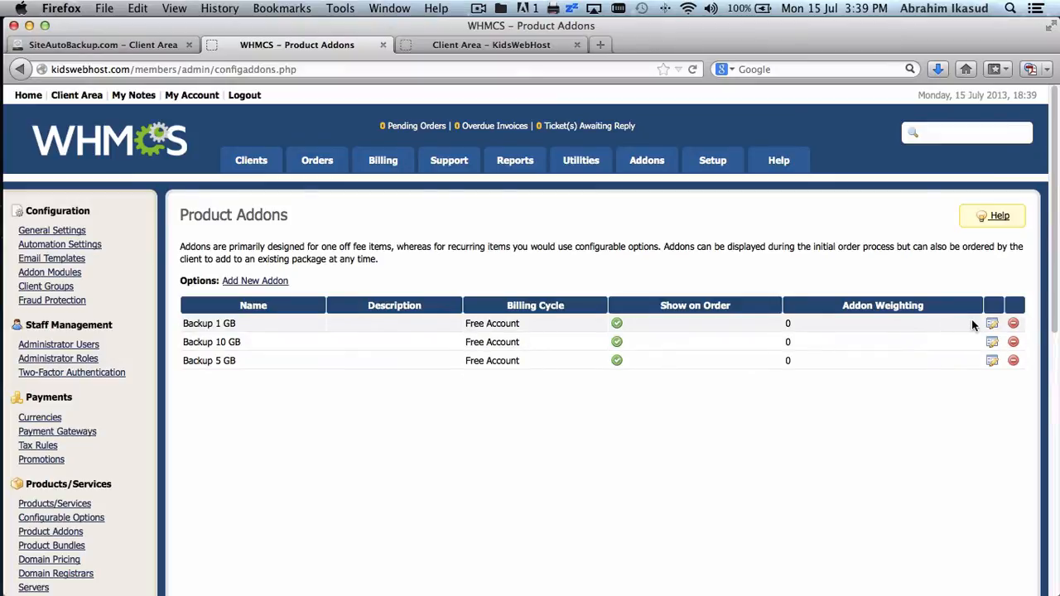
- Set the Backup 1 GB addon to Monthly billing with a 2 USD recurring price and save
{"action": "left_click", "coordinate": [992, 323]}
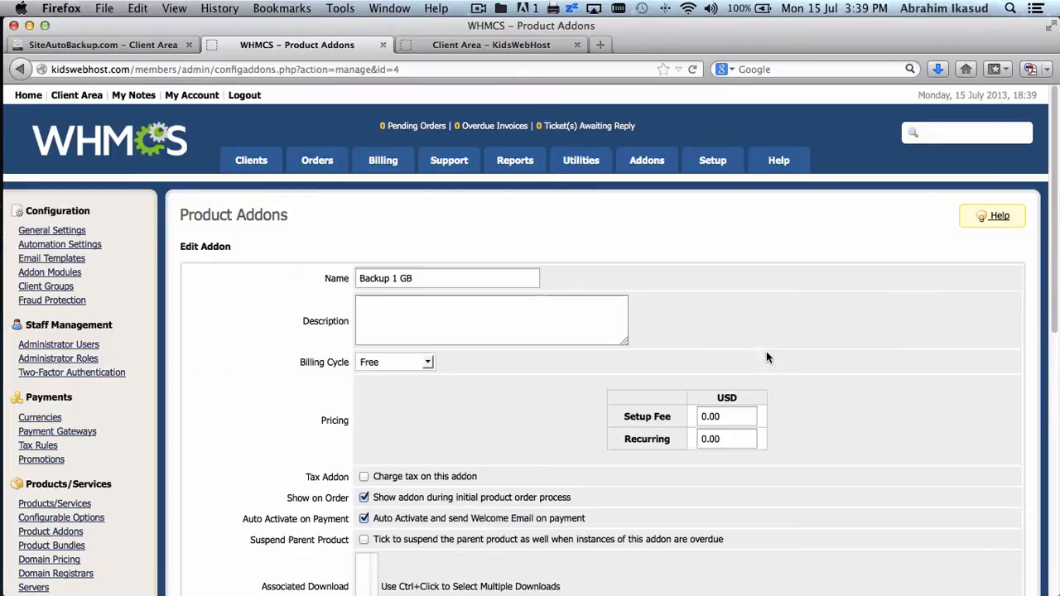
{"action": "left_click", "coordinate": [405, 362]}
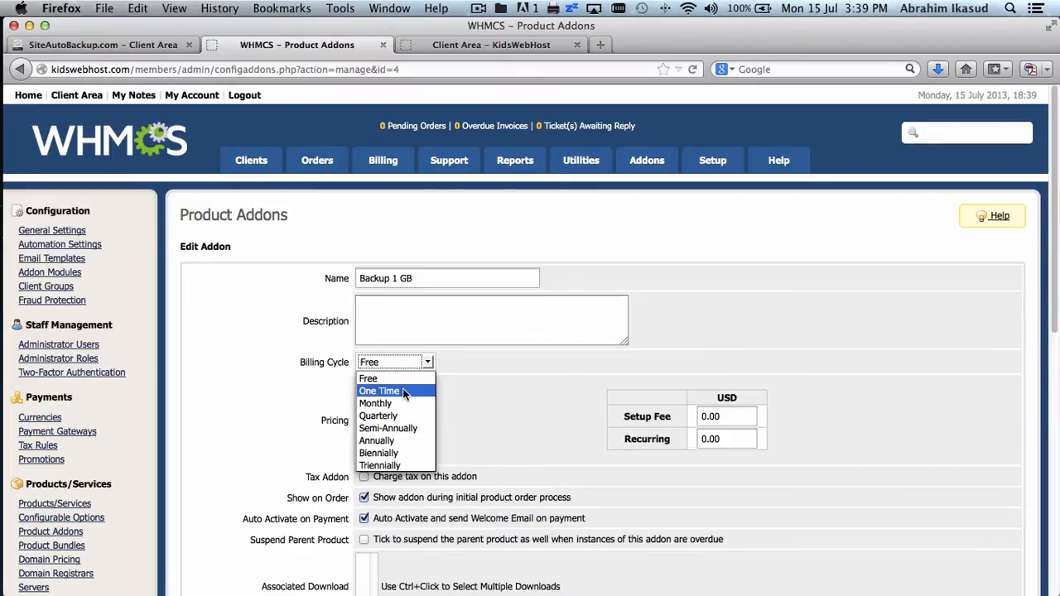
{"action": "left_click", "coordinate": [389, 403]}
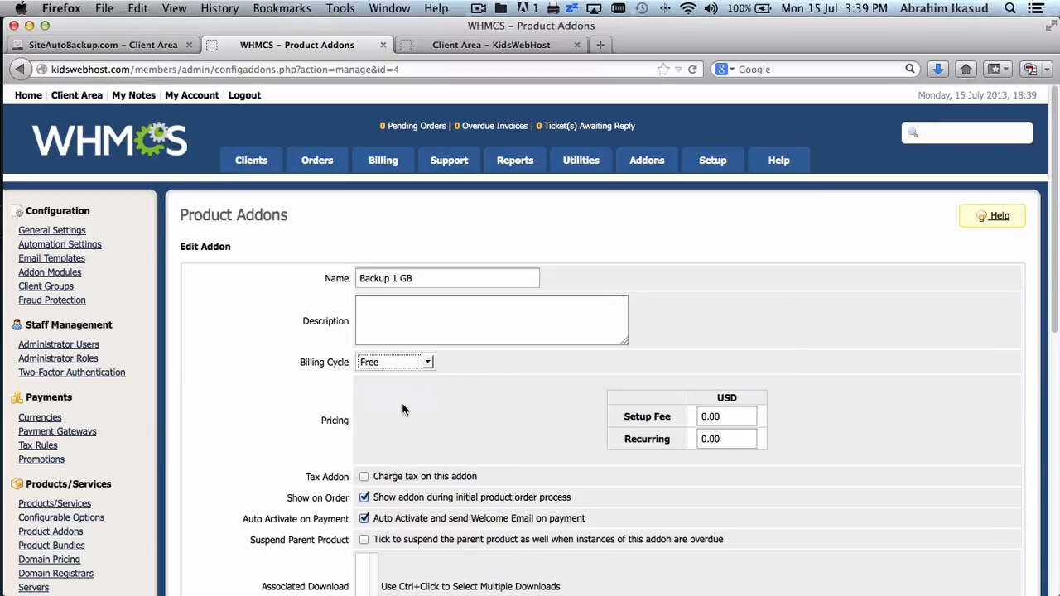
{"action": "left_click", "coordinate": [749, 441]}
{"action": "double_click", "coordinate": [747, 441]}
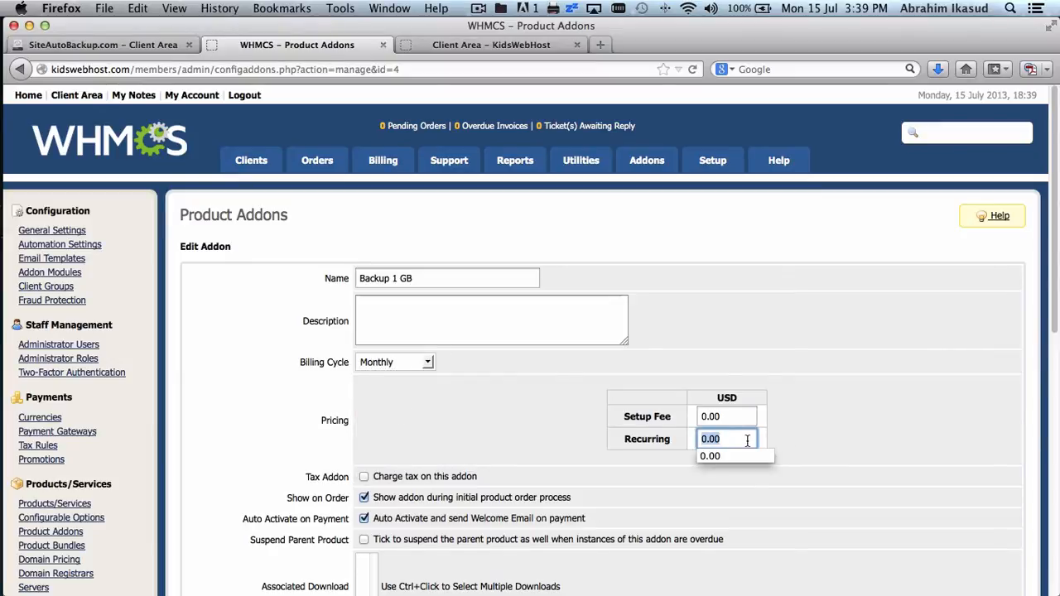
{"action": "type", "text": "2"}
{"action": "scroll", "coordinate": [873, 434], "scroll_direction": "down", "scroll_amount": 5}
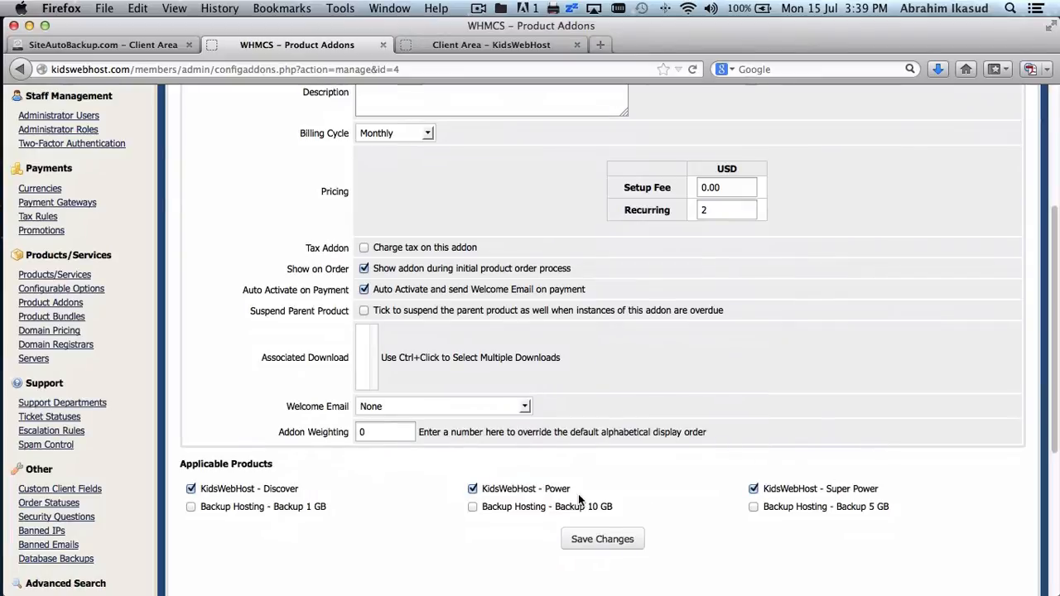
{"action": "left_click", "coordinate": [586, 540]}
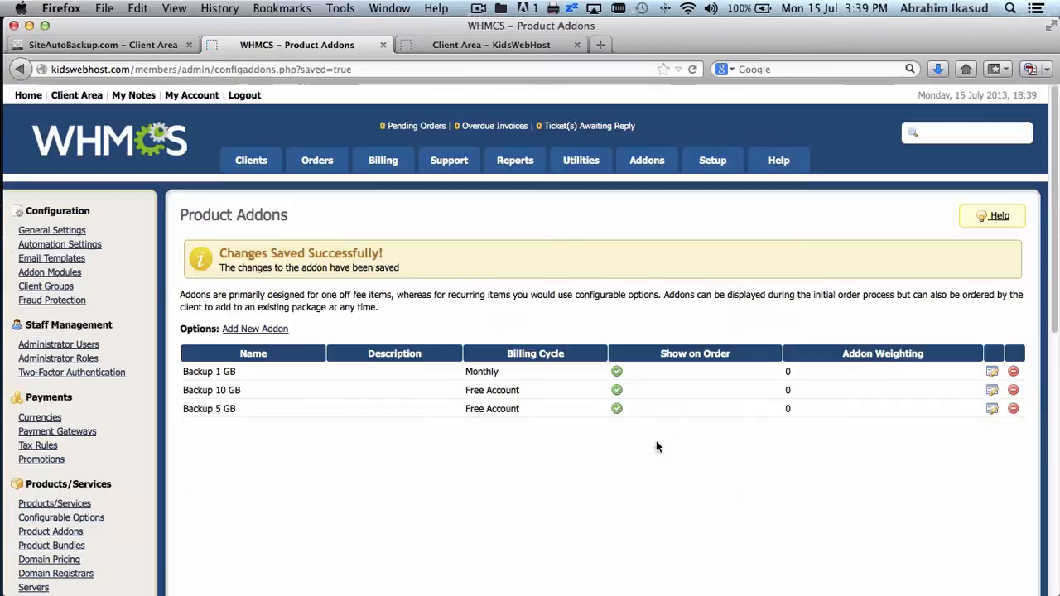
- Set the Backup 10 GB addon to Monthly billing with a 10 USD recurring price and save
{"action": "left_click", "coordinate": [992, 391]}
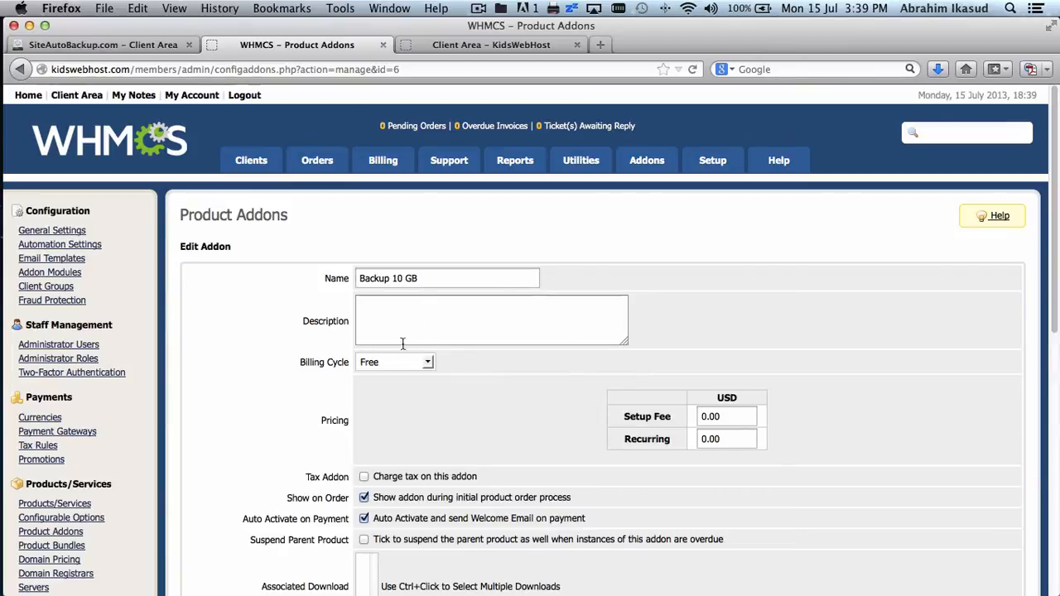
{"action": "left_click", "coordinate": [399, 364]}
{"action": "left_click", "coordinate": [389, 401]}
{"action": "double_click", "coordinate": [717, 438]}
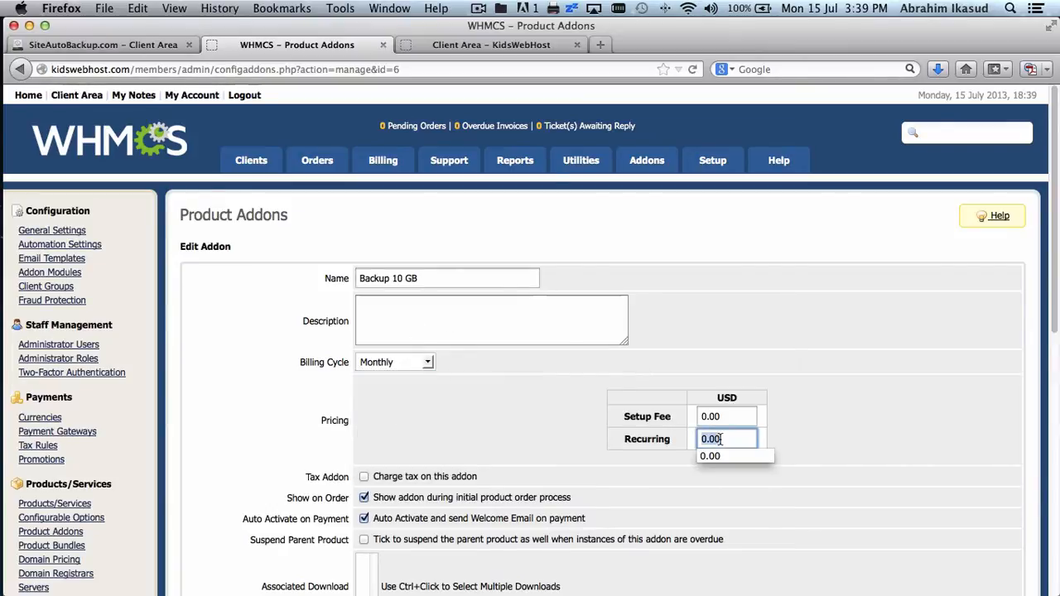
{"action": "type", "text": "10"}
{"action": "scroll", "coordinate": [896, 440], "scroll_direction": "down", "scroll_amount": 5}
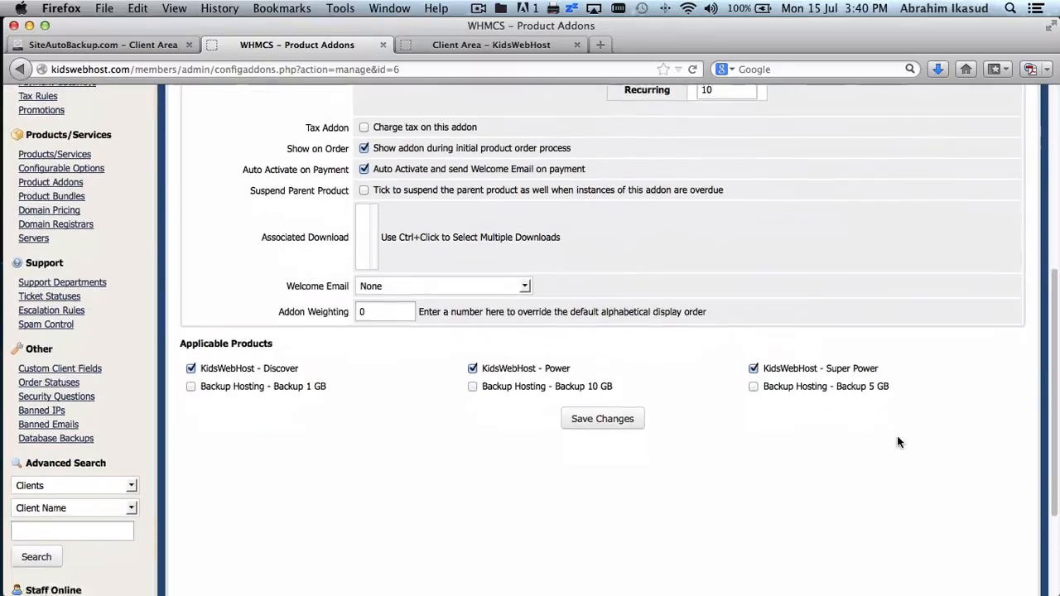
{"action": "left_click", "coordinate": [615, 400]}
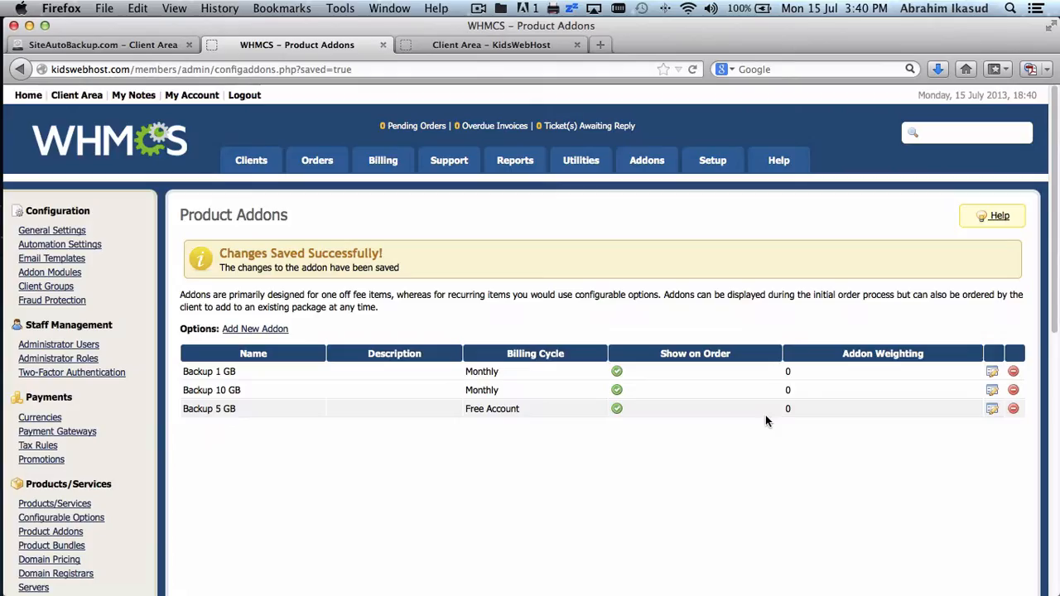
- Set the Backup 5 GB addon to Monthly billing with a 5 USD recurring price and save
{"action": "left_click", "coordinate": [991, 408]}
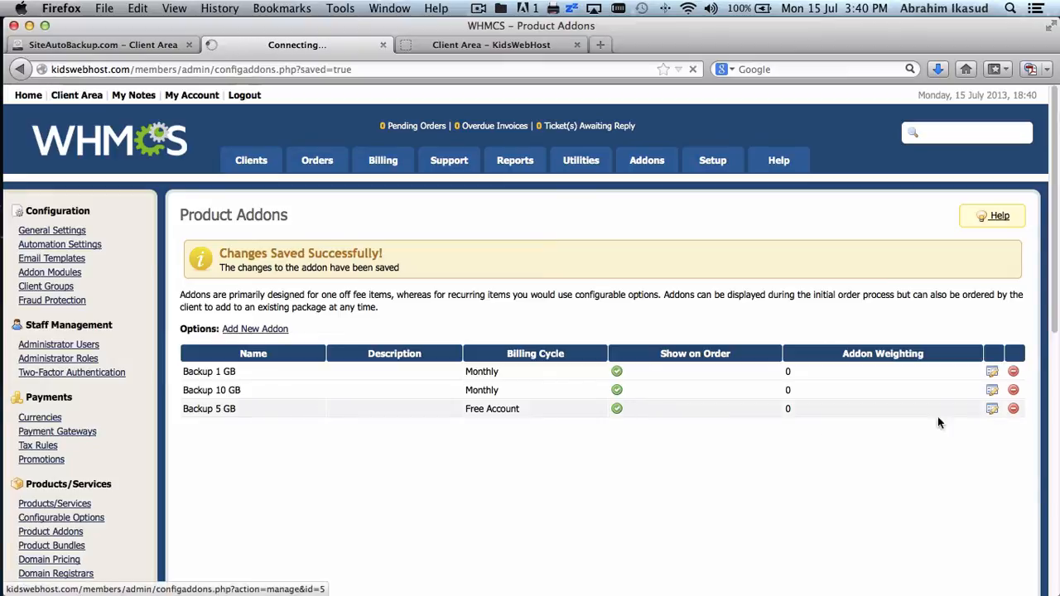
{"action": "scroll", "coordinate": [814, 433], "scroll_direction": "down", "scroll_amount": 2}
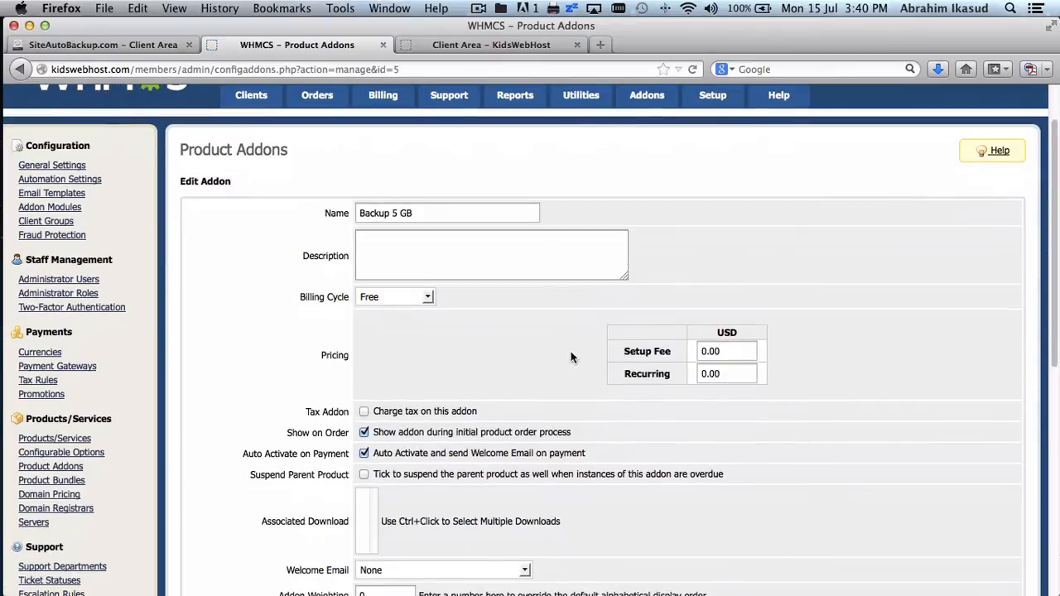
{"action": "left_click", "coordinate": [720, 374]}
{"action": "double_click", "coordinate": [720, 374]}
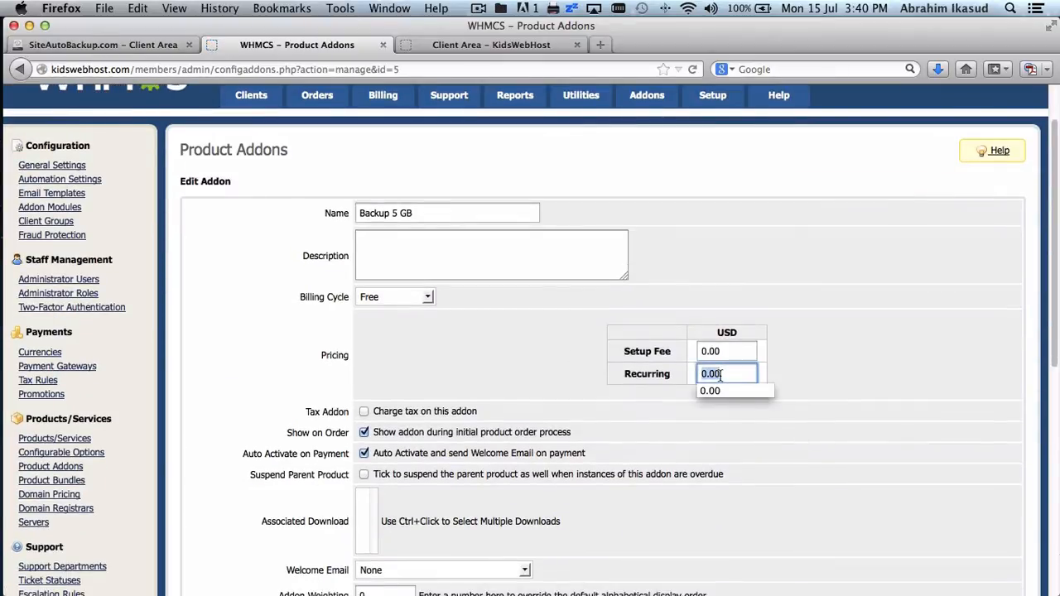
{"action": "type", "text": "5"}
{"action": "left_click", "coordinate": [404, 296]}
{"action": "left_click", "coordinate": [403, 341]}
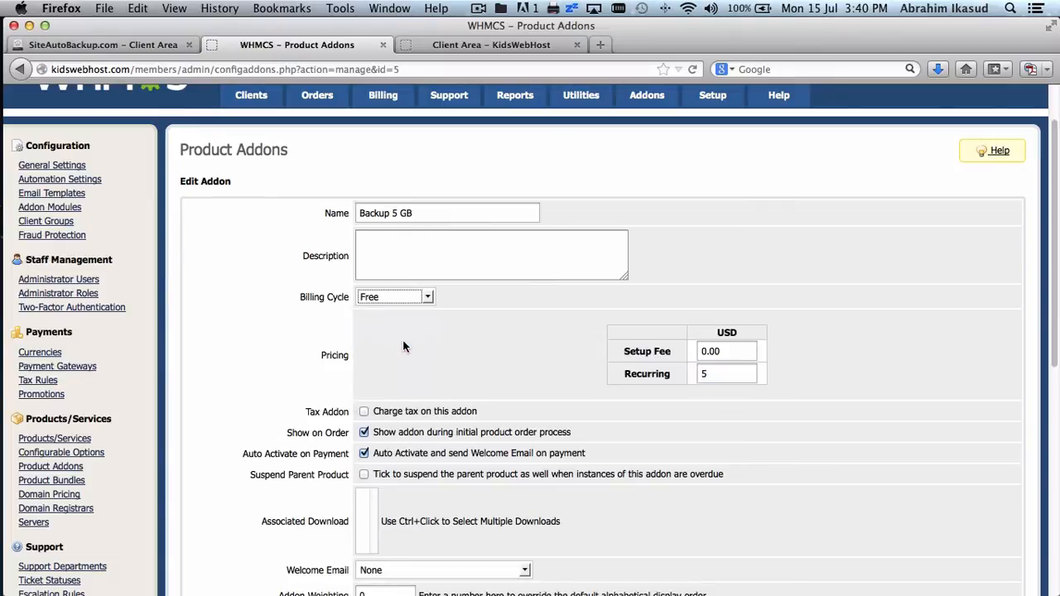
{"action": "scroll", "coordinate": [461, 340], "scroll_direction": "down", "scroll_amount": 7}
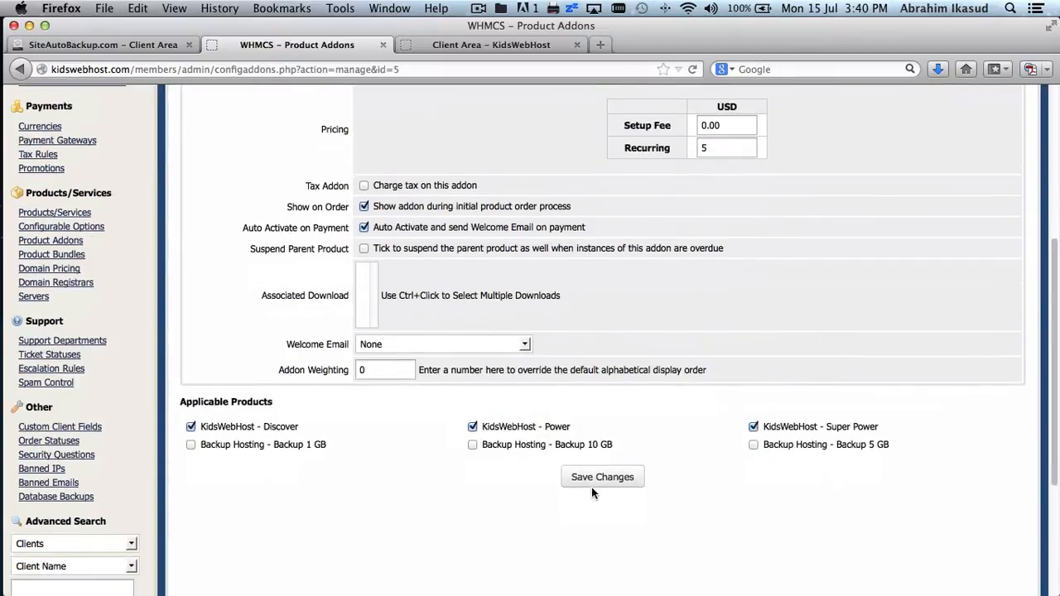
{"action": "left_click", "coordinate": [595, 479]}
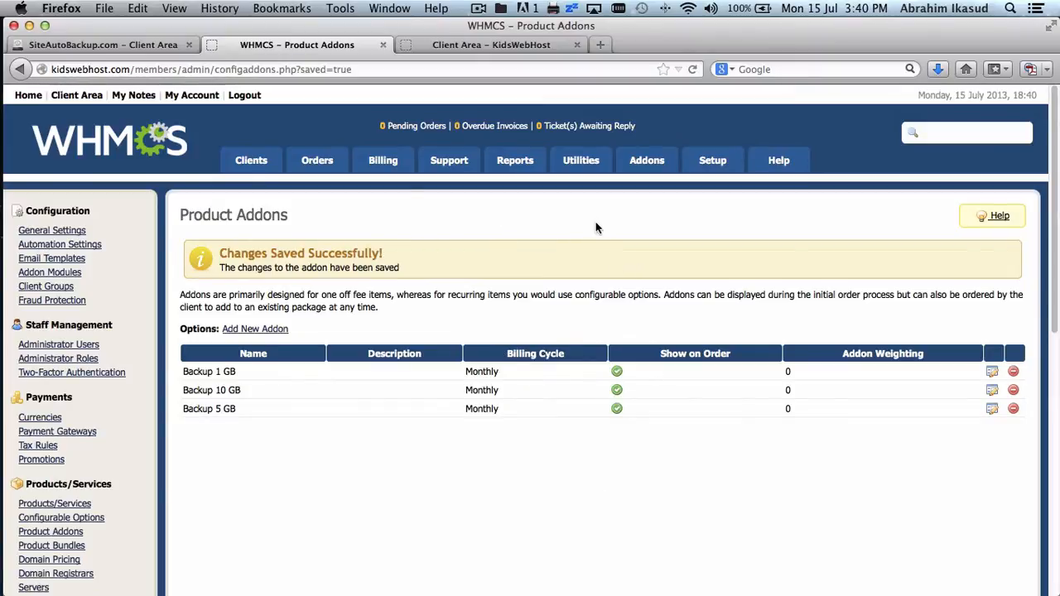
{"action": "mouse_move", "coordinate": [650, 166]}
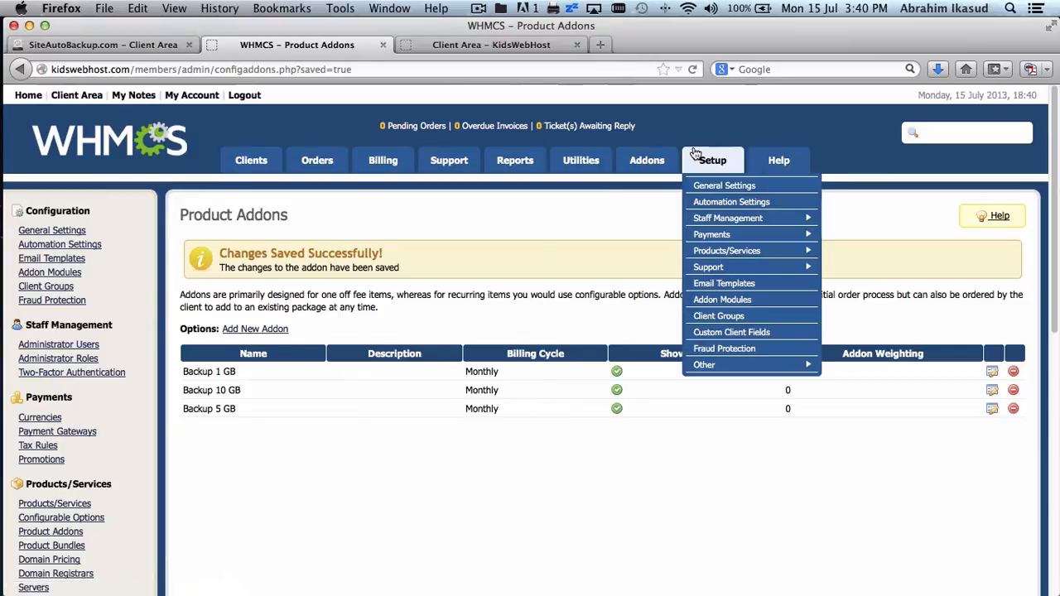
- Show the Products/Services list down to the hidden Backup Hosting group's 1, 5 and 10 GB products
{"action": "mouse_move", "coordinate": [722, 257]}
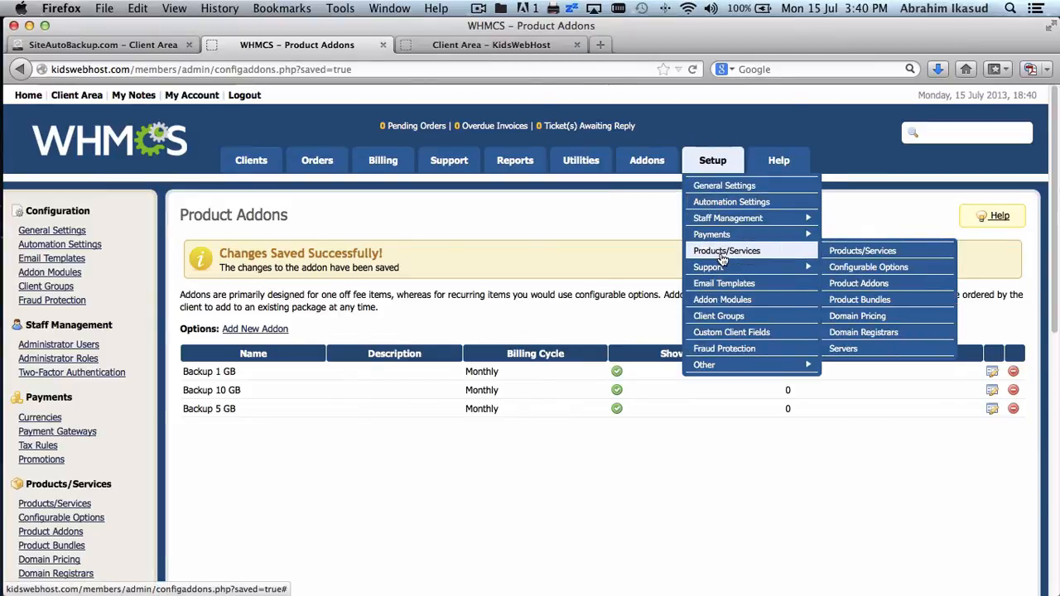
{"action": "left_click", "coordinate": [831, 250]}
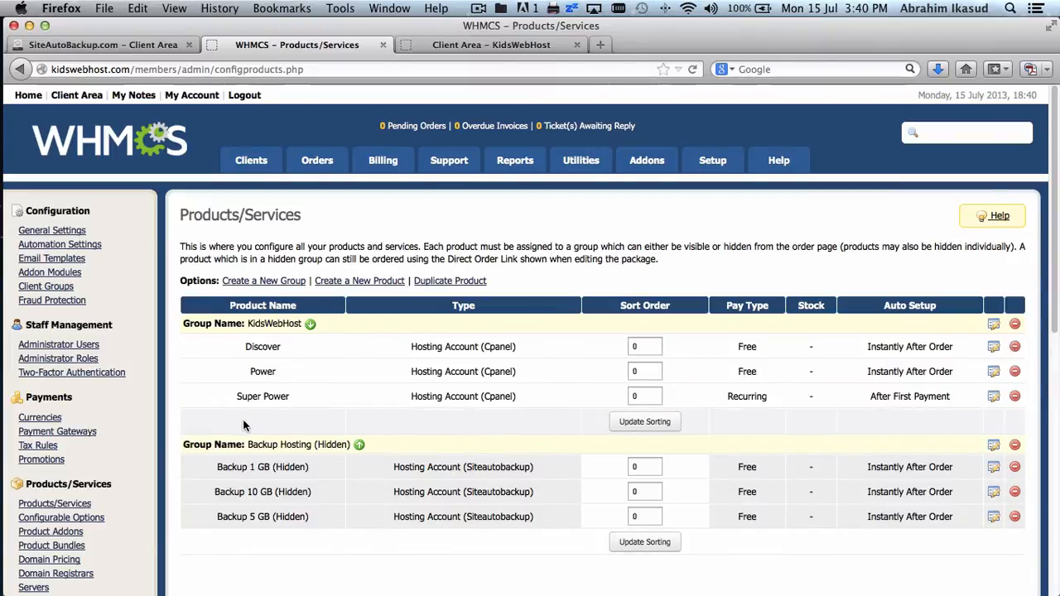
{"action": "scroll", "coordinate": [301, 412], "scroll_direction": "down", "scroll_amount": 5}
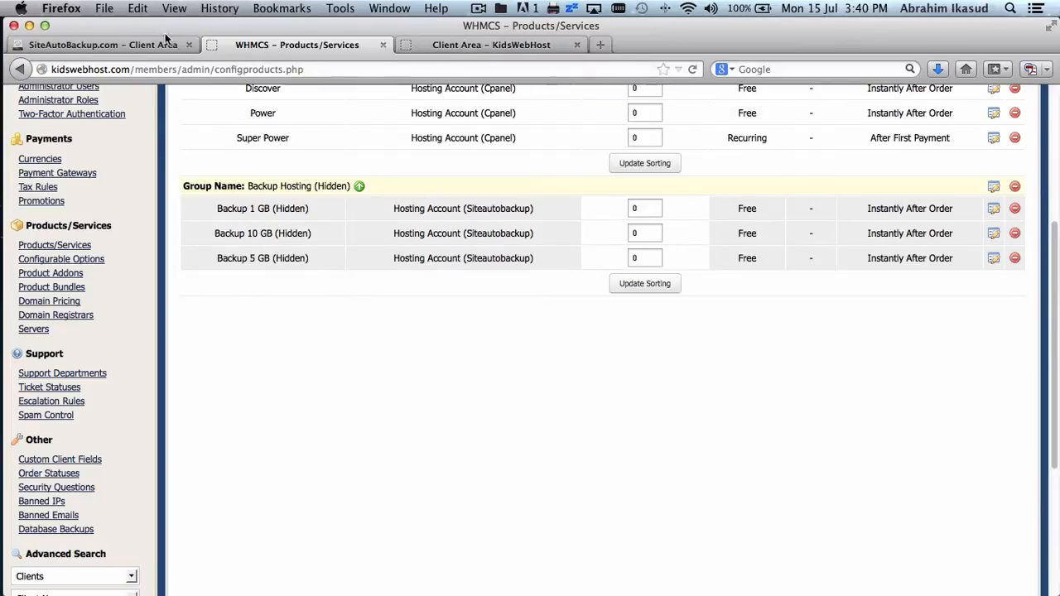
- Switch back to WHMCS and open the View/Search Clients list of 3 clients
{"action": "left_click", "coordinate": [111, 47]}
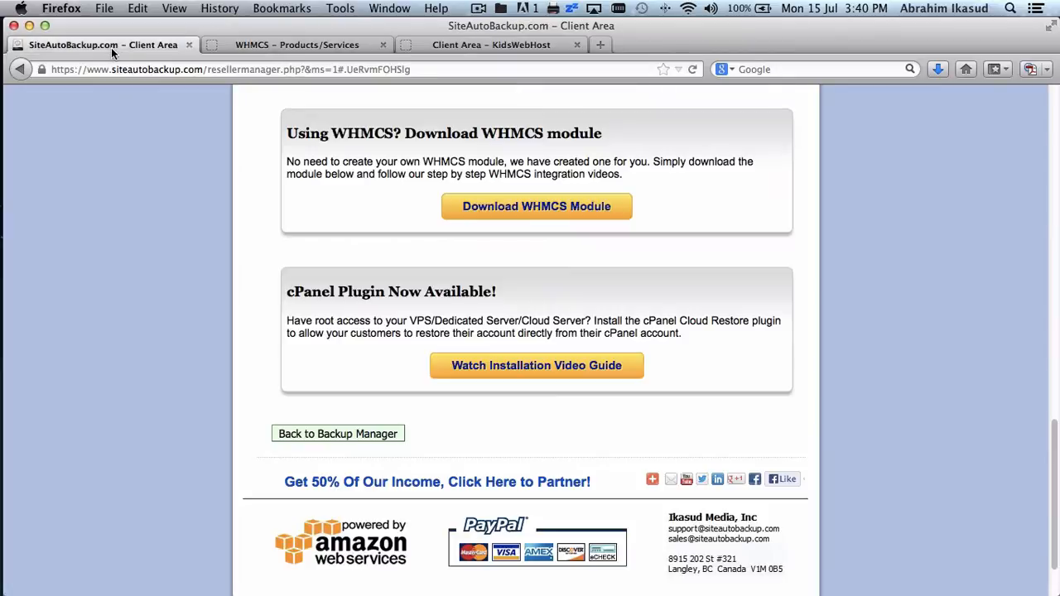
{"action": "left_click", "coordinate": [325, 46]}
{"action": "scroll", "coordinate": [397, 267], "scroll_direction": "up", "scroll_amount": 5}
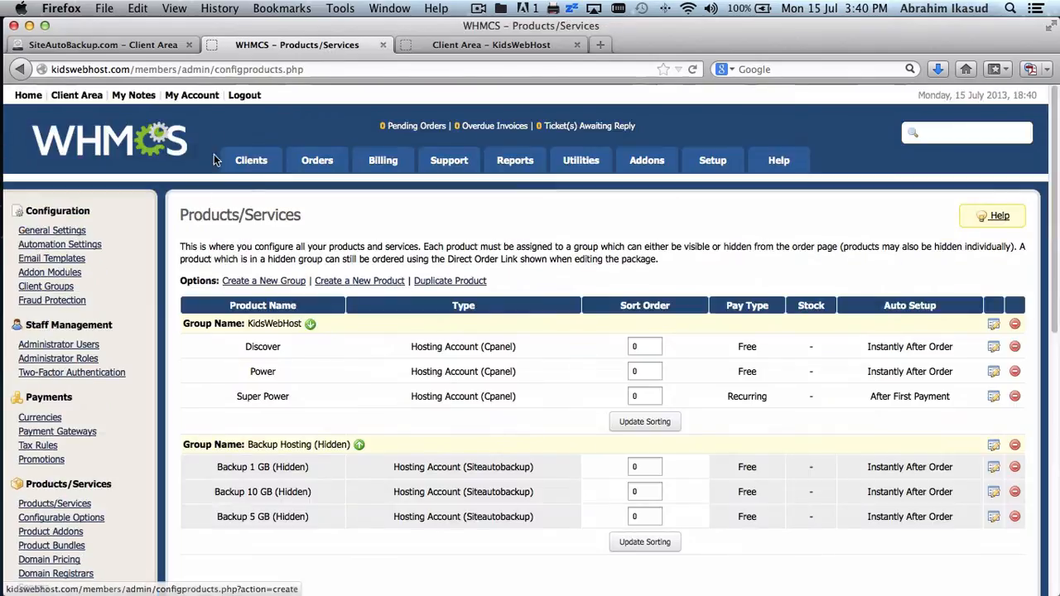
{"action": "mouse_move", "coordinate": [253, 163]}
{"action": "left_click", "coordinate": [246, 185]}
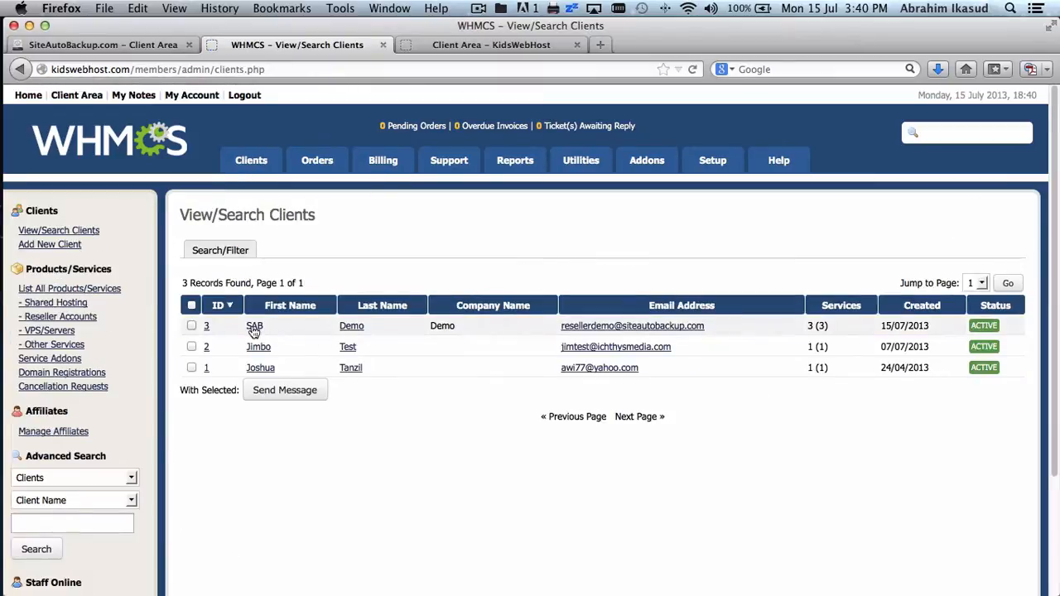
- Open the demo client's profile on its Products/Services tab
{"action": "left_click", "coordinate": [254, 327]}
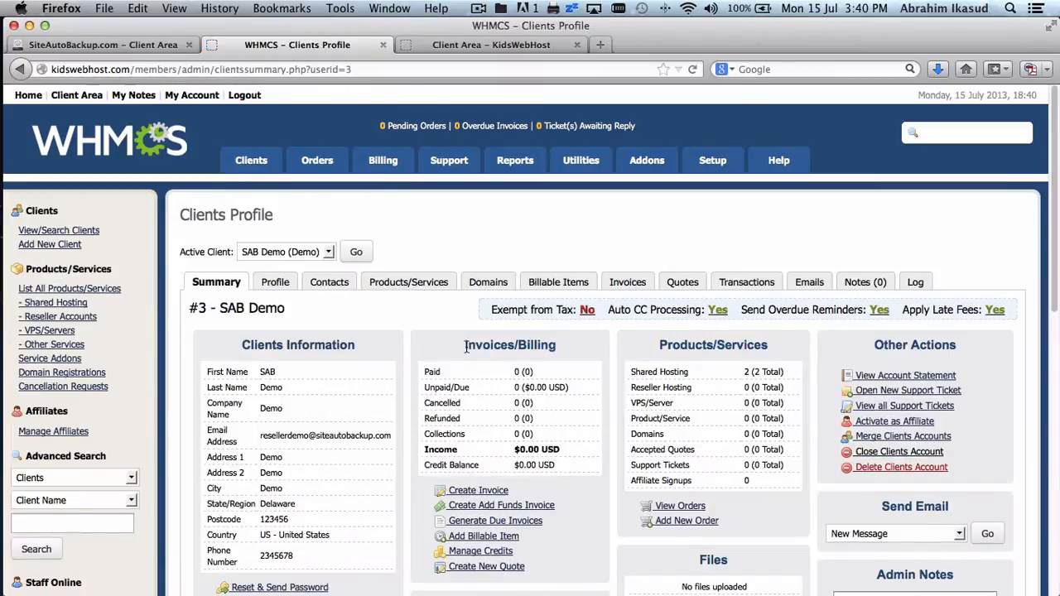
{"action": "left_click", "coordinate": [406, 289]}
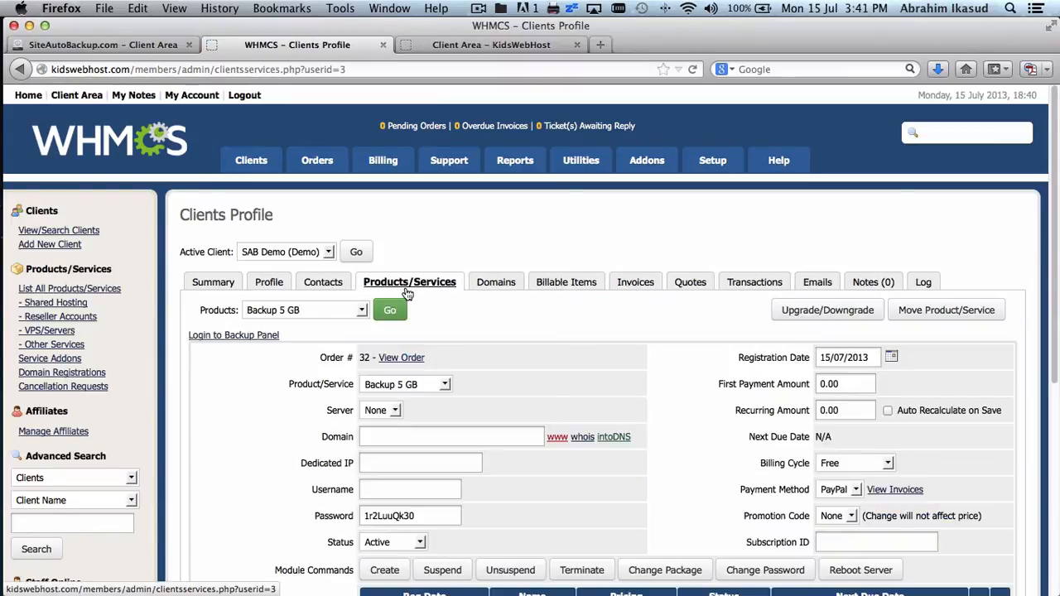
{"action": "scroll", "coordinate": [406, 287], "scroll_direction": "down", "scroll_amount": 5}
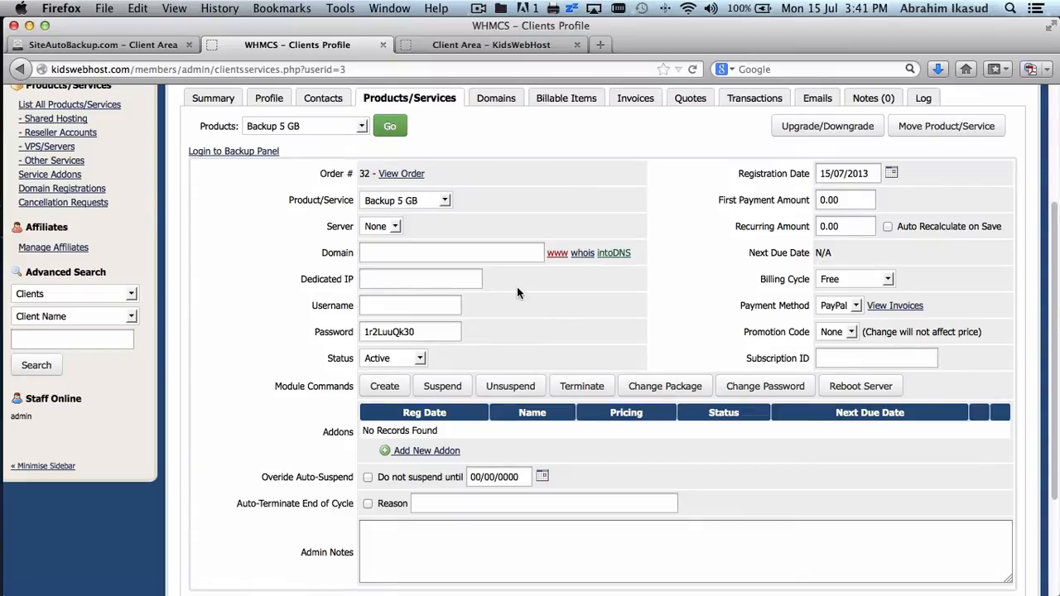
{"action": "scroll", "coordinate": [517, 287], "scroll_direction": "down", "scroll_amount": 2}
{"action": "scroll", "coordinate": [516, 288], "scroll_direction": "up", "scroll_amount": 4}
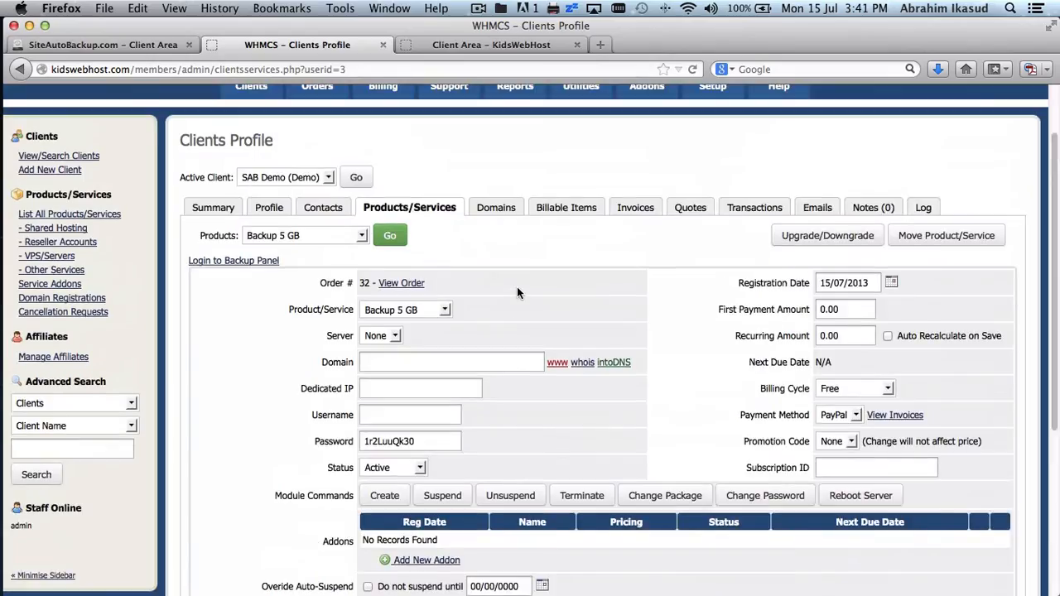
- Switch to the Discover hosting service and scroll to its Backup 5 GB addon
{"action": "left_click", "coordinate": [334, 237]}
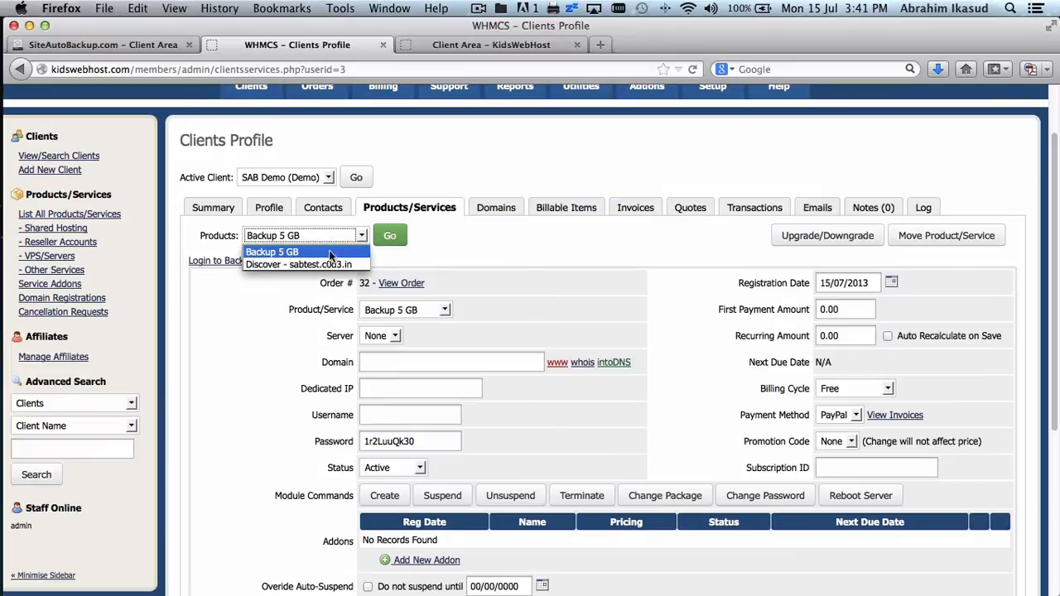
{"action": "left_click", "coordinate": [331, 263]}
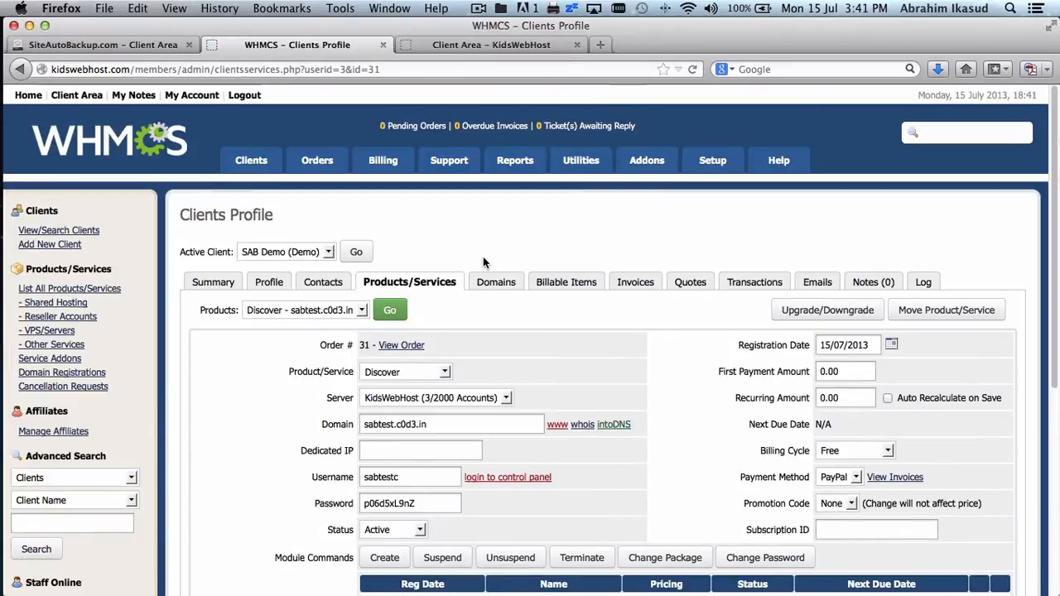
{"action": "scroll", "coordinate": [484, 263], "scroll_direction": "down", "scroll_amount": 3}
{"action": "scroll", "coordinate": [484, 263], "scroll_direction": "up", "scroll_amount": 2}
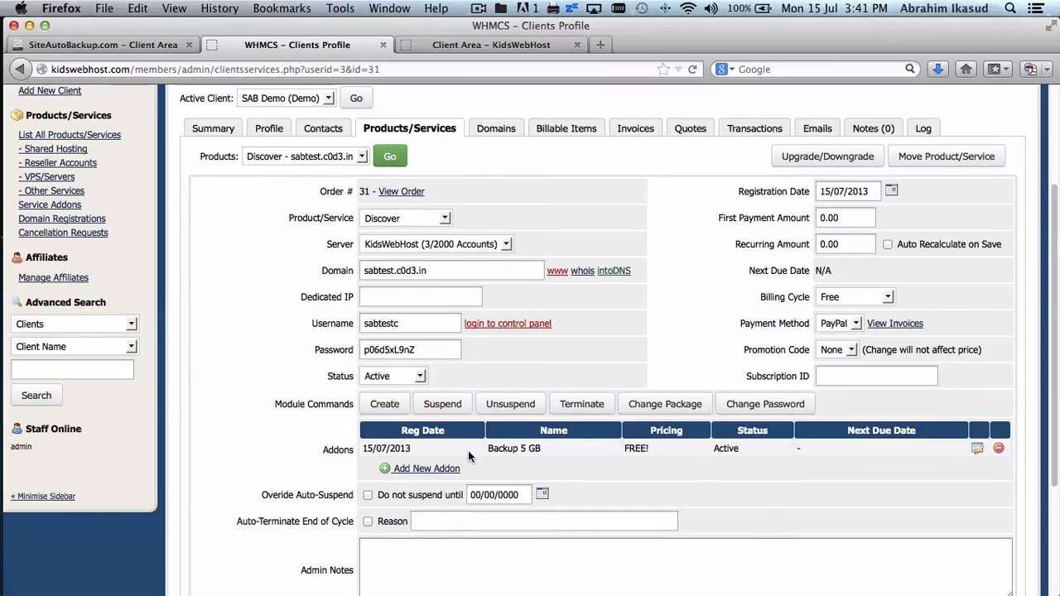
{"action": "scroll", "coordinate": [696, 487], "scroll_direction": "down", "scroll_amount": 2}
{"action": "scroll", "coordinate": [696, 488], "scroll_direction": "down", "scroll_amount": 2}
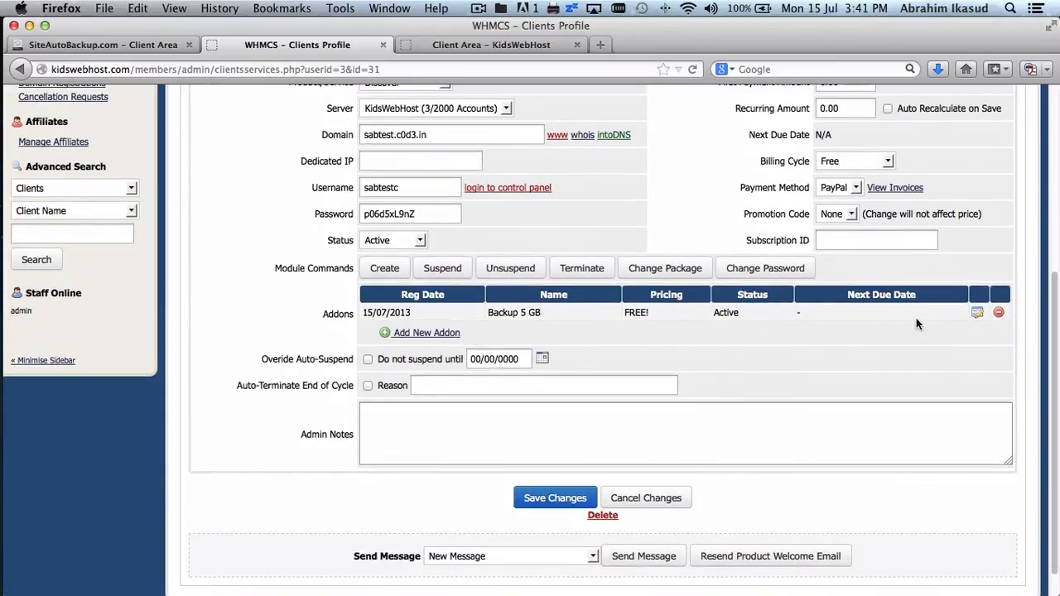
- Set the Backup 5 GB addon status to Suspended and save the changes
{"action": "left_click", "coordinate": [977, 315]}
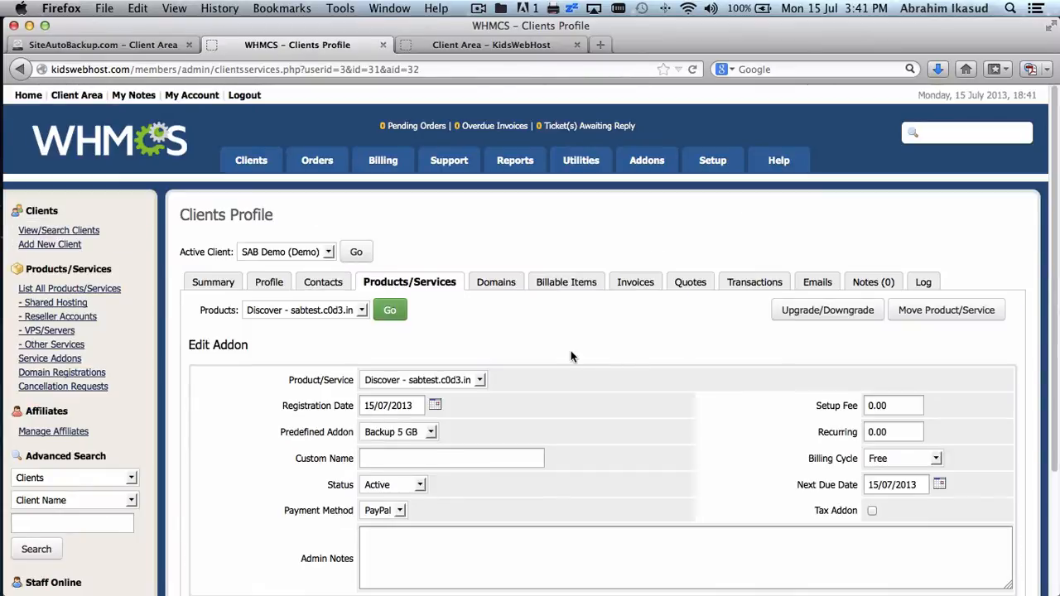
{"action": "scroll", "coordinate": [571, 356], "scroll_direction": "down", "scroll_amount": 4}
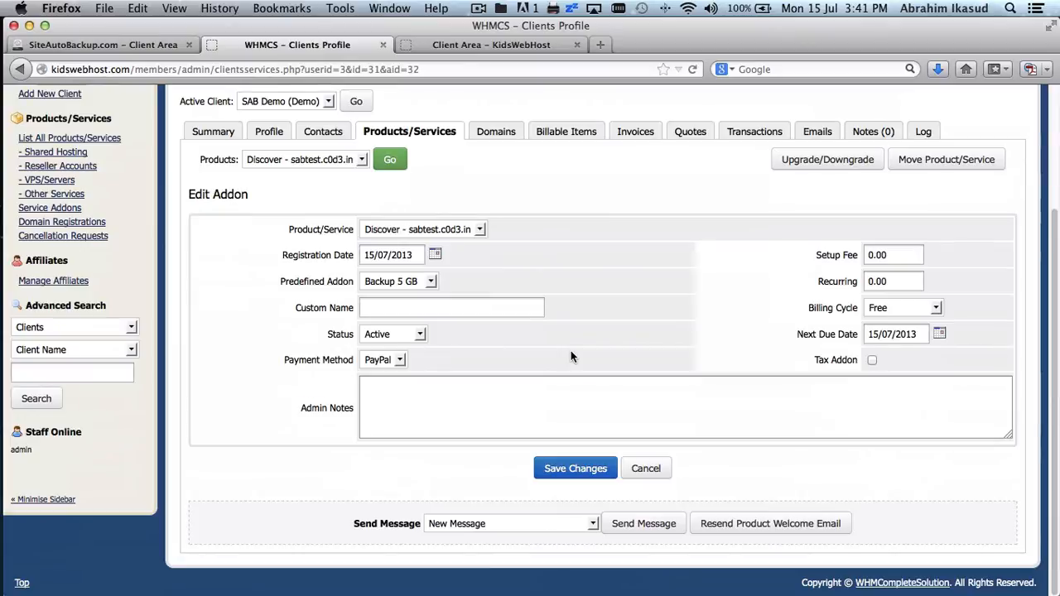
{"action": "left_click", "coordinate": [419, 335]}
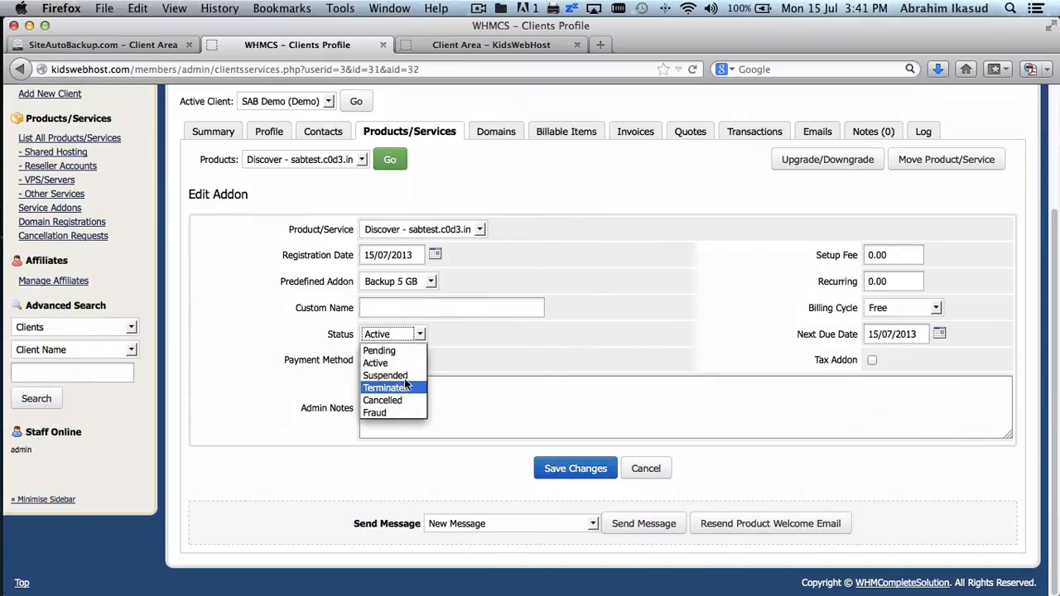
{"action": "left_click", "coordinate": [404, 377]}
{"action": "left_click", "coordinate": [444, 386]}
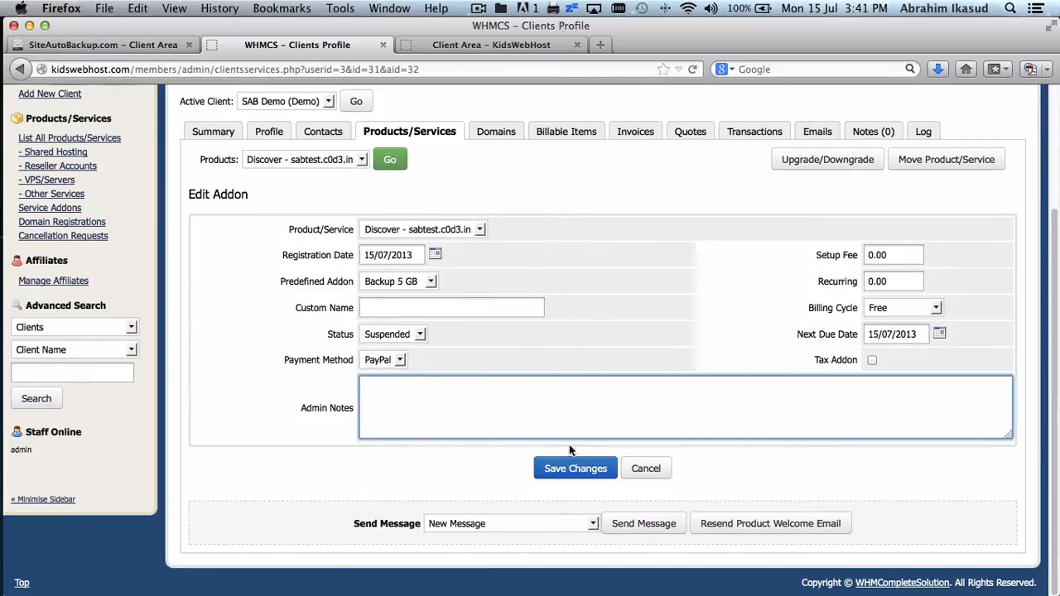
{"action": "left_click", "coordinate": [579, 469]}
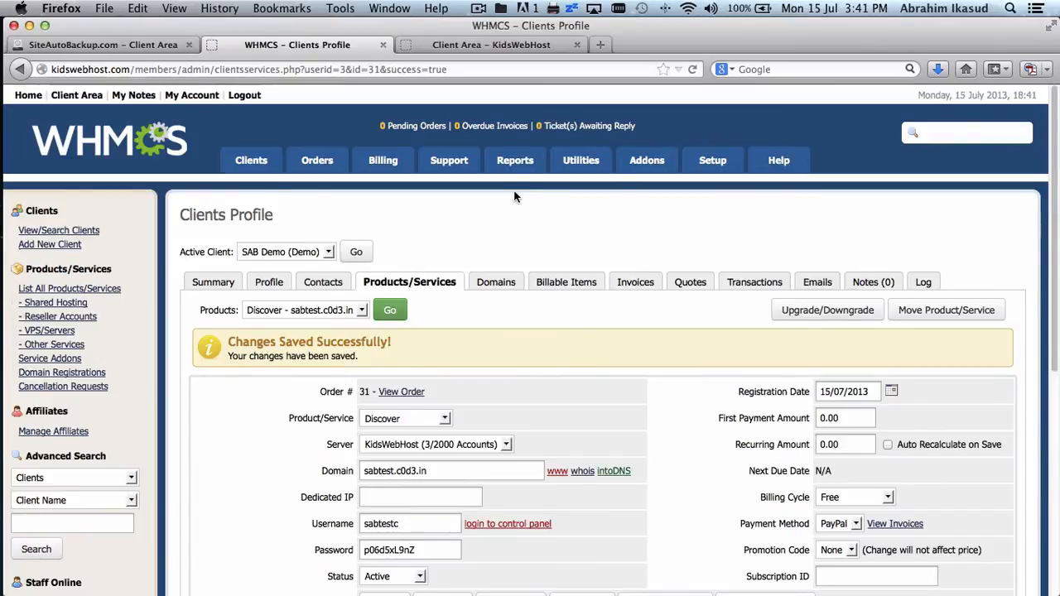
- Reload the client area to confirm the backup service now shows Suspended
{"action": "left_click", "coordinate": [477, 47]}
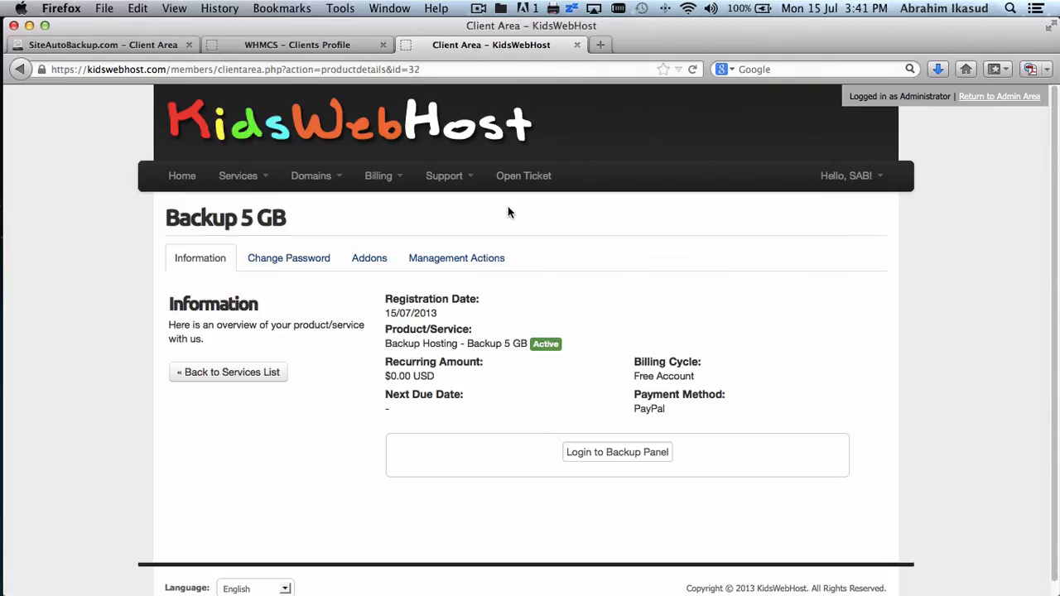
{"action": "left_click", "coordinate": [201, 257]}
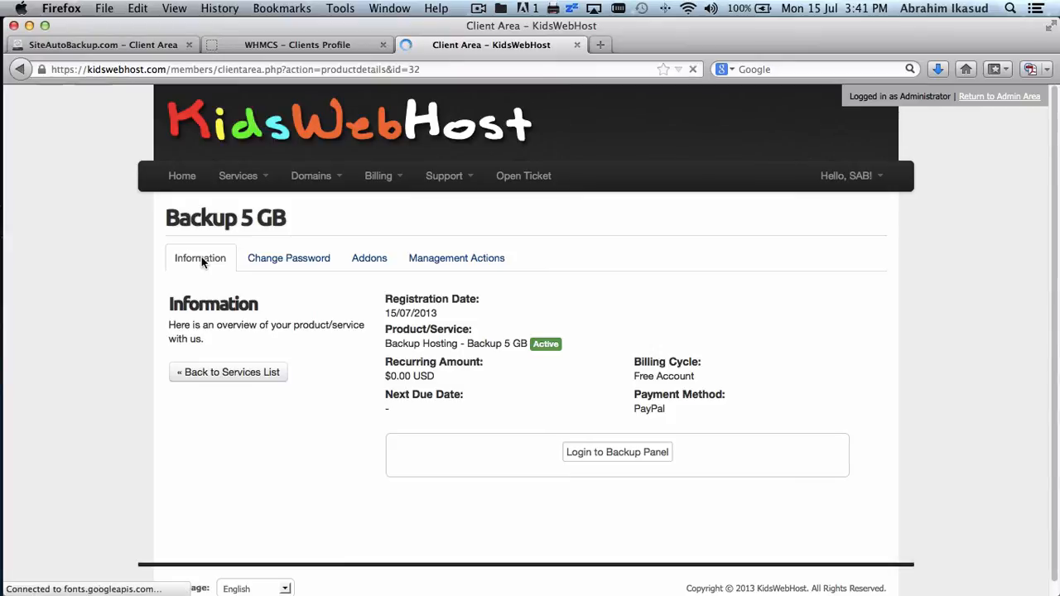
{"action": "left_click", "coordinate": [308, 47]}
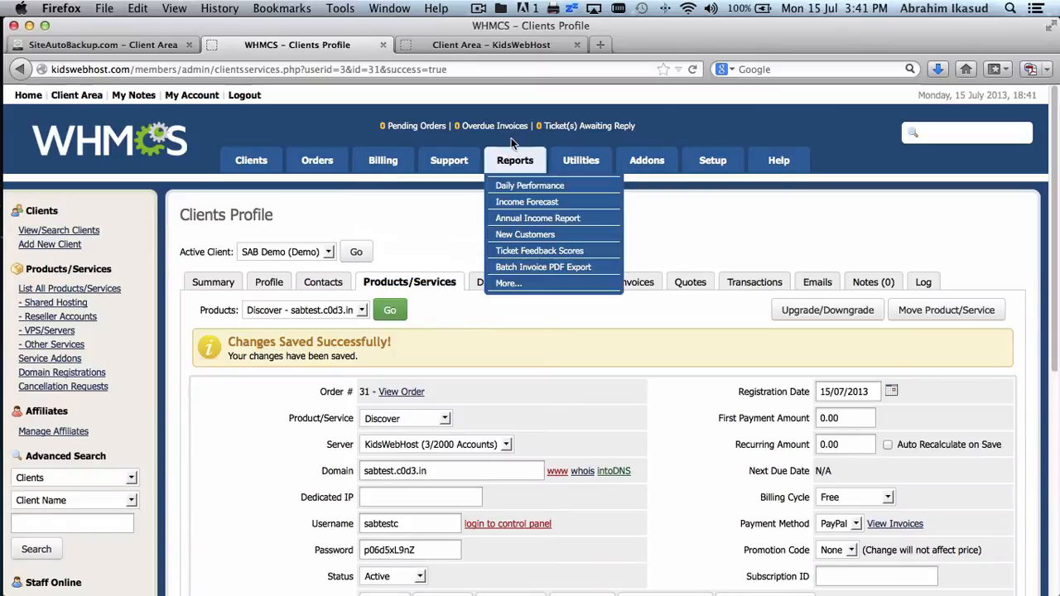
{"action": "left_click", "coordinate": [501, 47]}
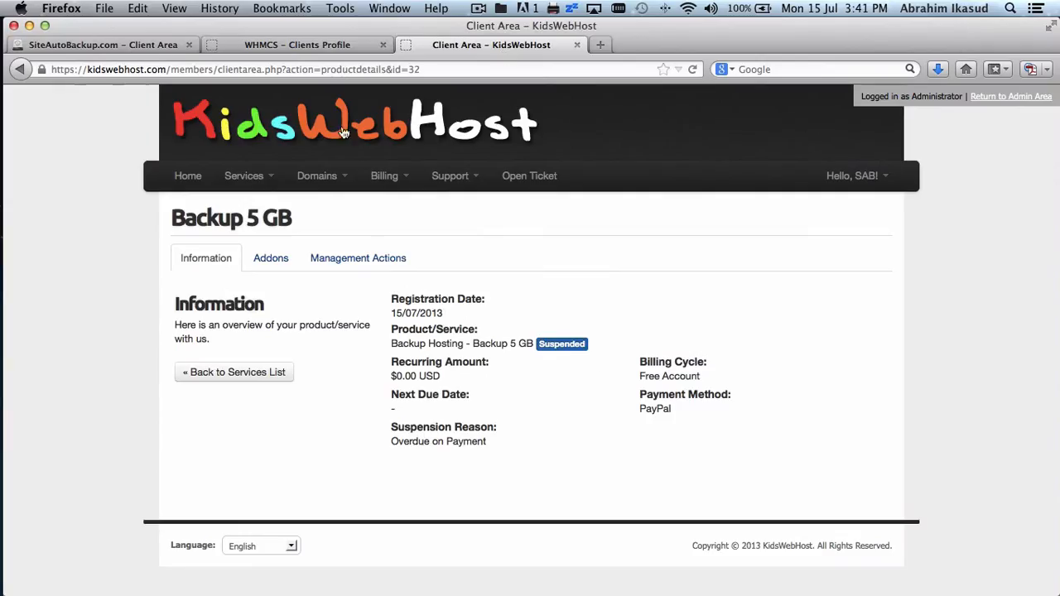
{"action": "left_click", "coordinate": [309, 48]}
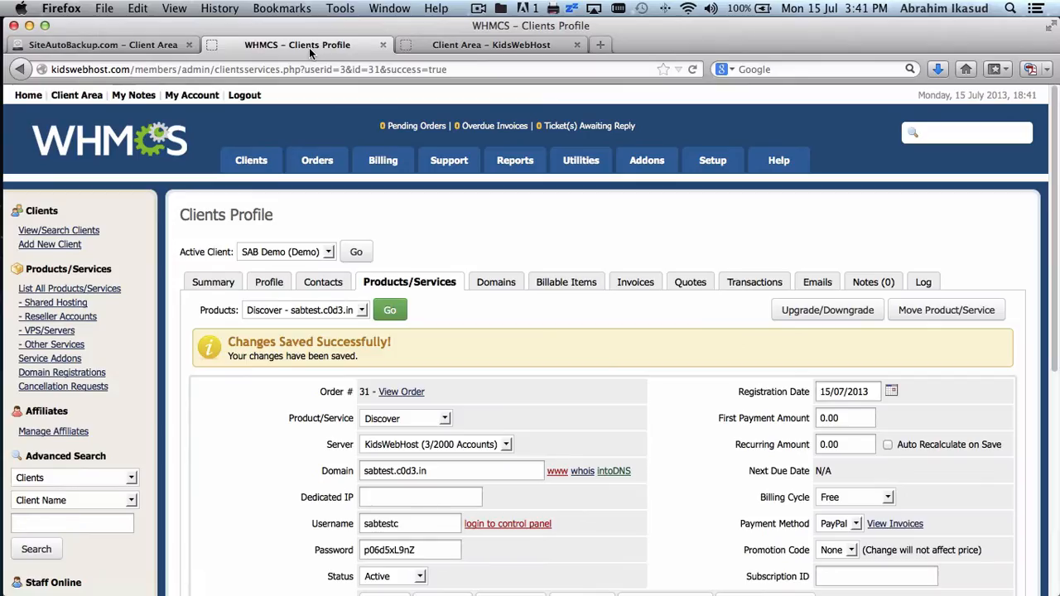
{"action": "left_click", "coordinate": [472, 44]}
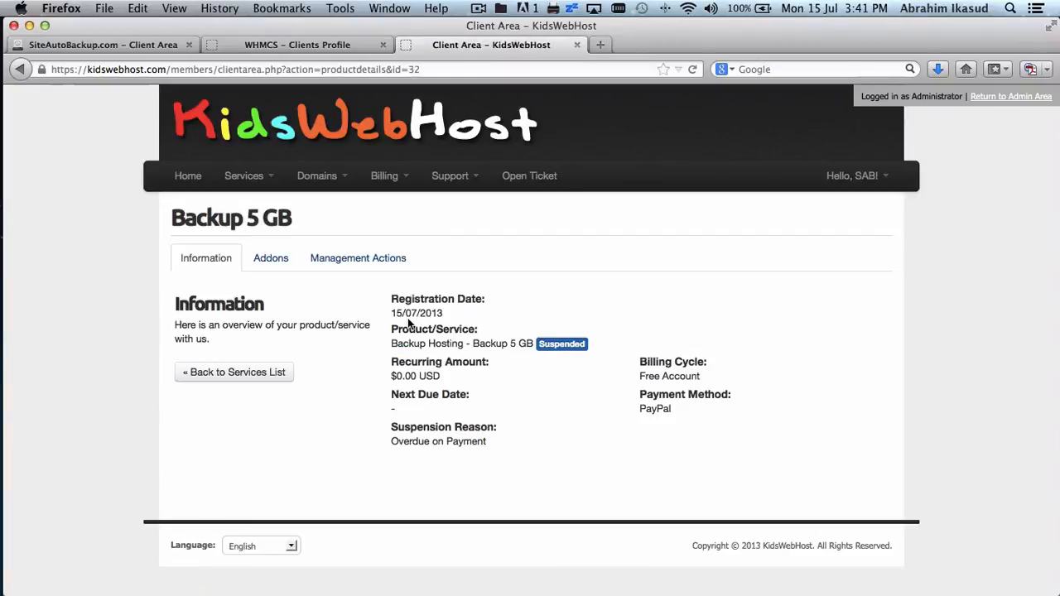
{"action": "left_click", "coordinate": [343, 50]}
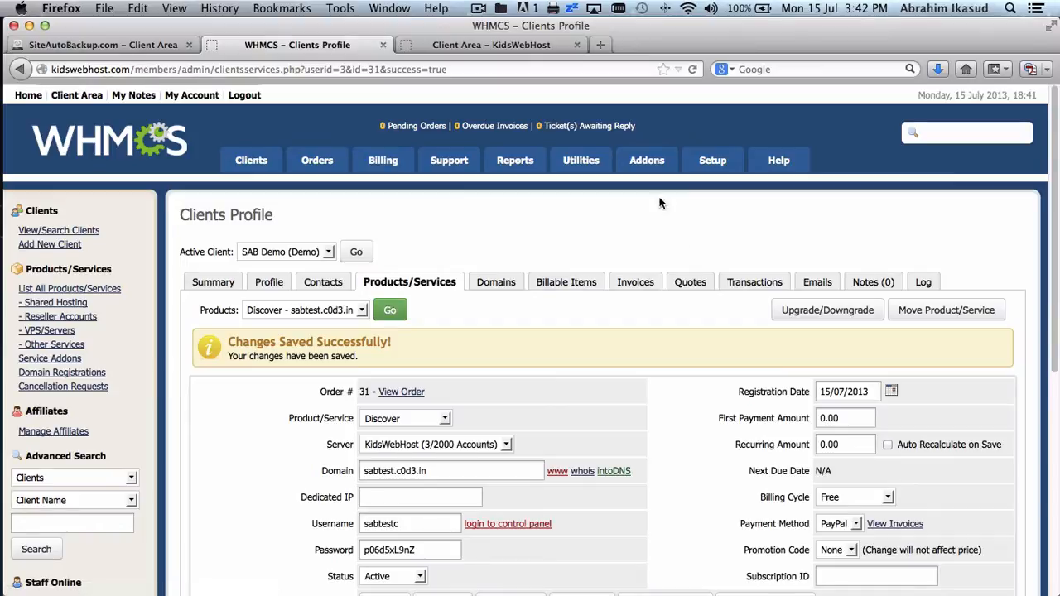
- Open the hidden Backup Hosting product group for editing from Products/Services
{"action": "mouse_move", "coordinate": [655, 170]}
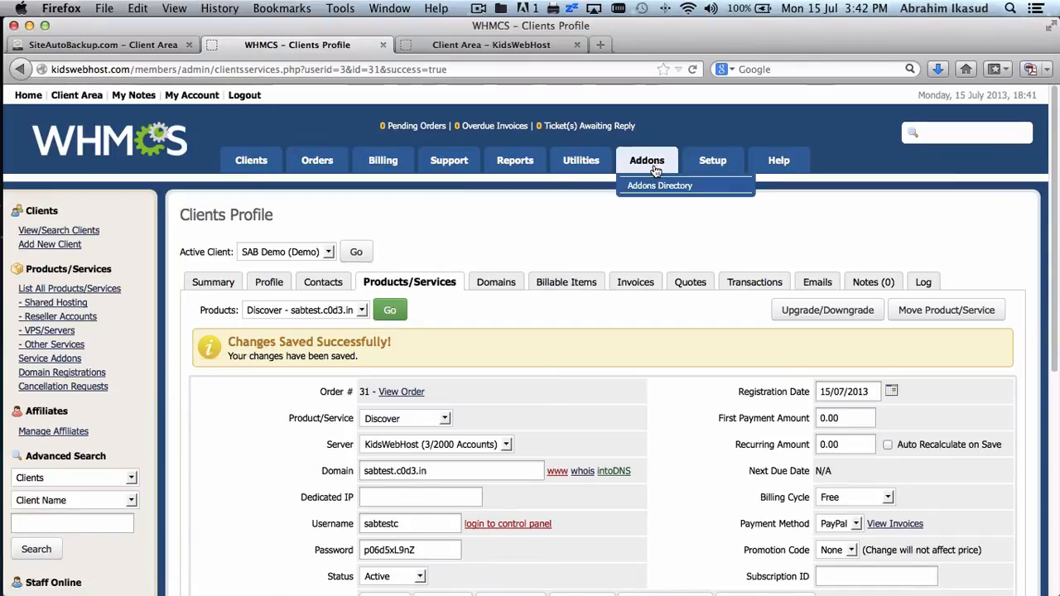
{"action": "mouse_move", "coordinate": [697, 171]}
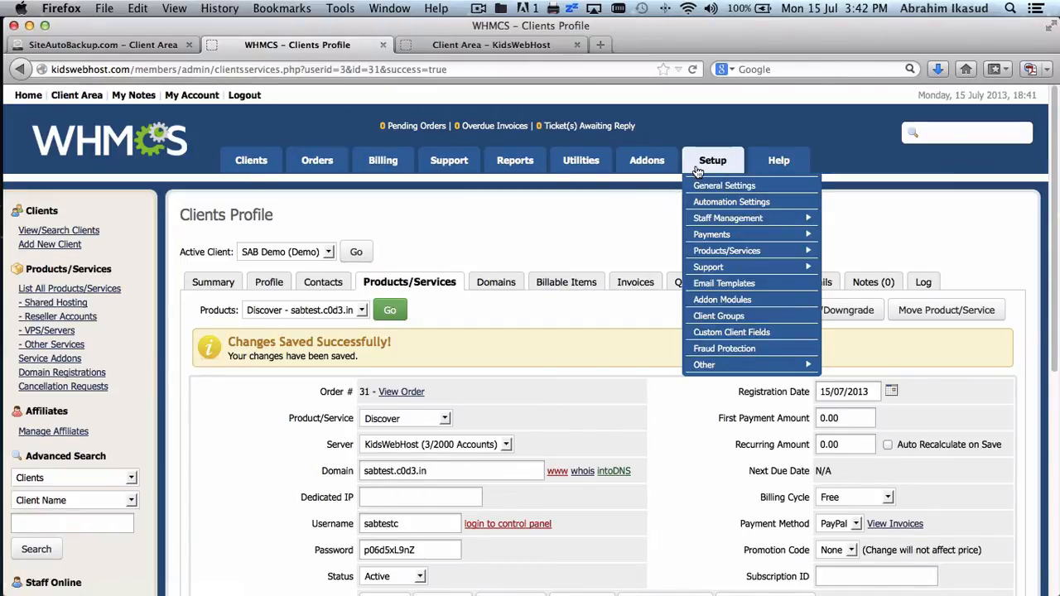
{"action": "mouse_move", "coordinate": [745, 251]}
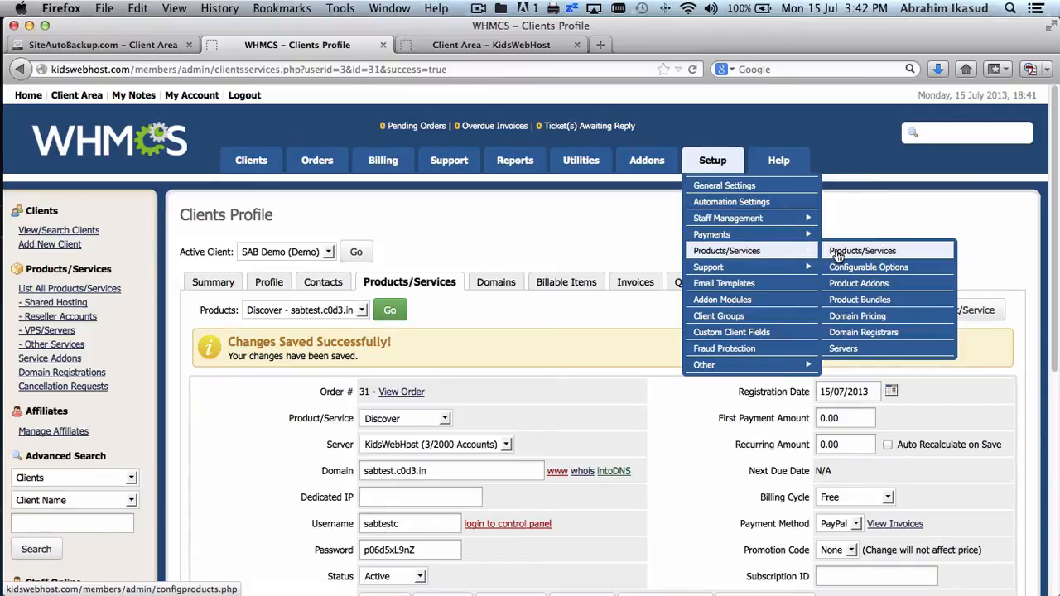
{"action": "left_click", "coordinate": [837, 254]}
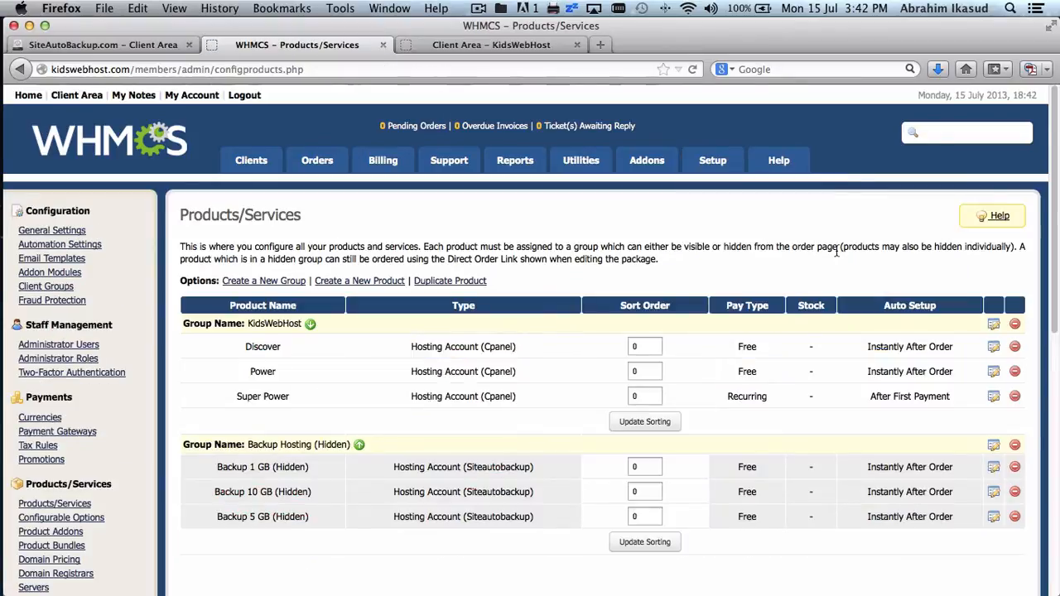
{"action": "scroll", "coordinate": [836, 253], "scroll_direction": "down", "scroll_amount": 3}
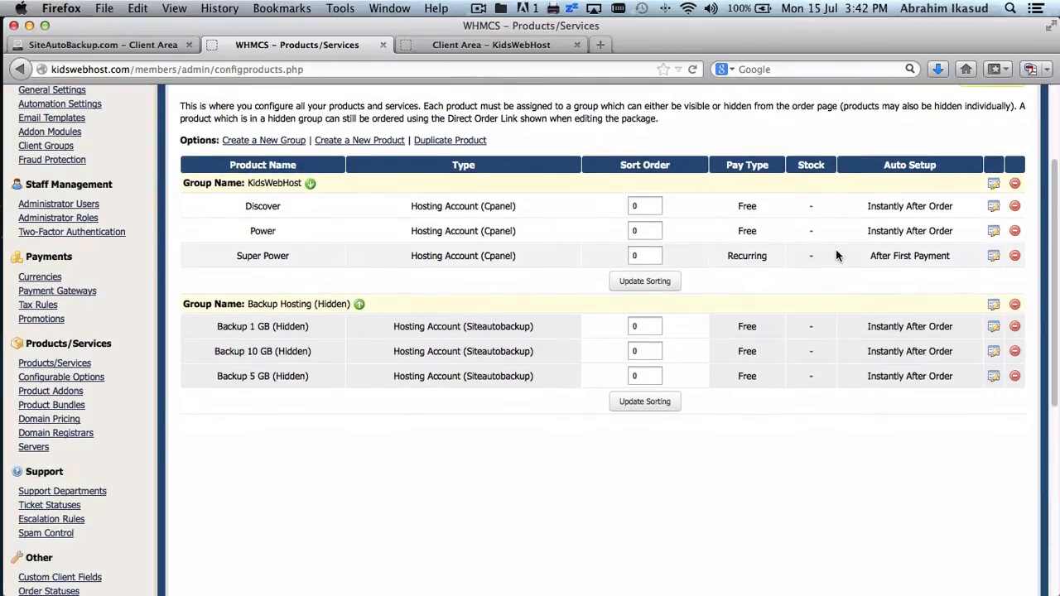
{"action": "left_click", "coordinate": [992, 304]}
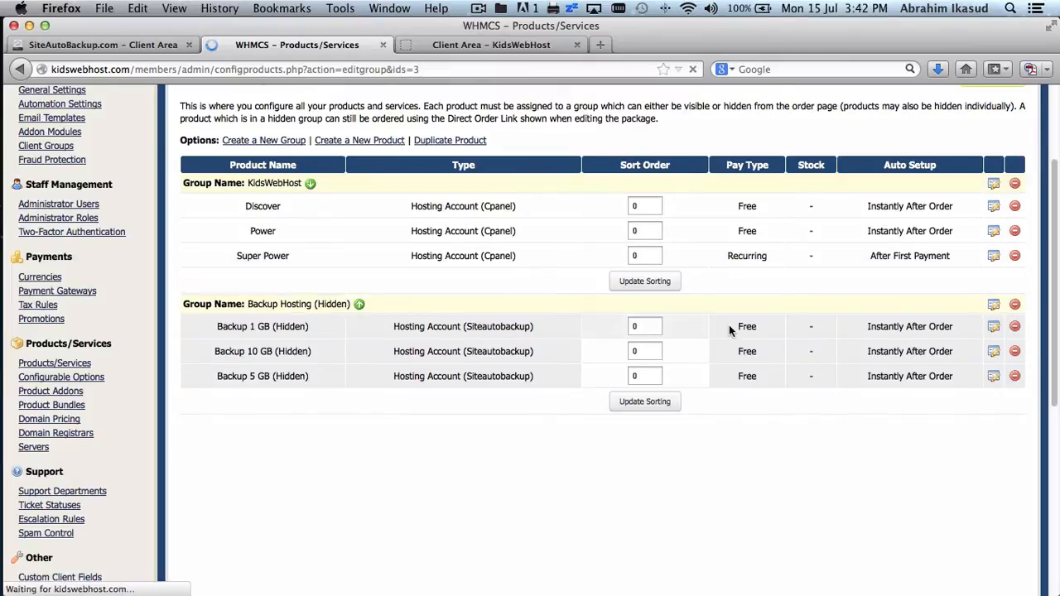
- Rename the group to 'Backup Hosting Addon' and save it
{"action": "left_click", "coordinate": [478, 284]}
{"action": "type", "text": "Da"}
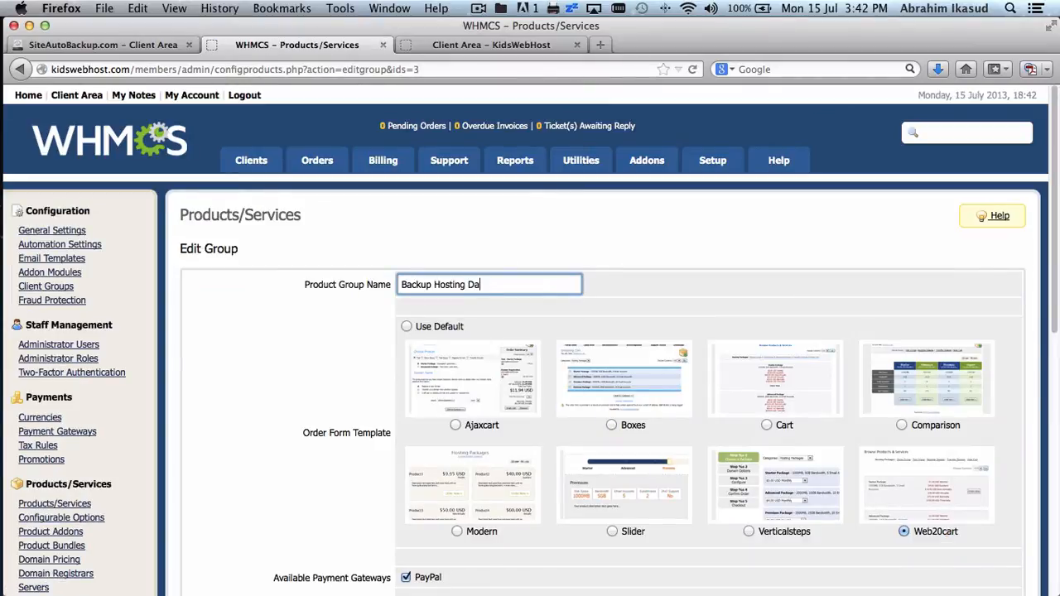
{"action": "key", "text": "BackSpace"}
{"action": "type", "text": "Addon"}
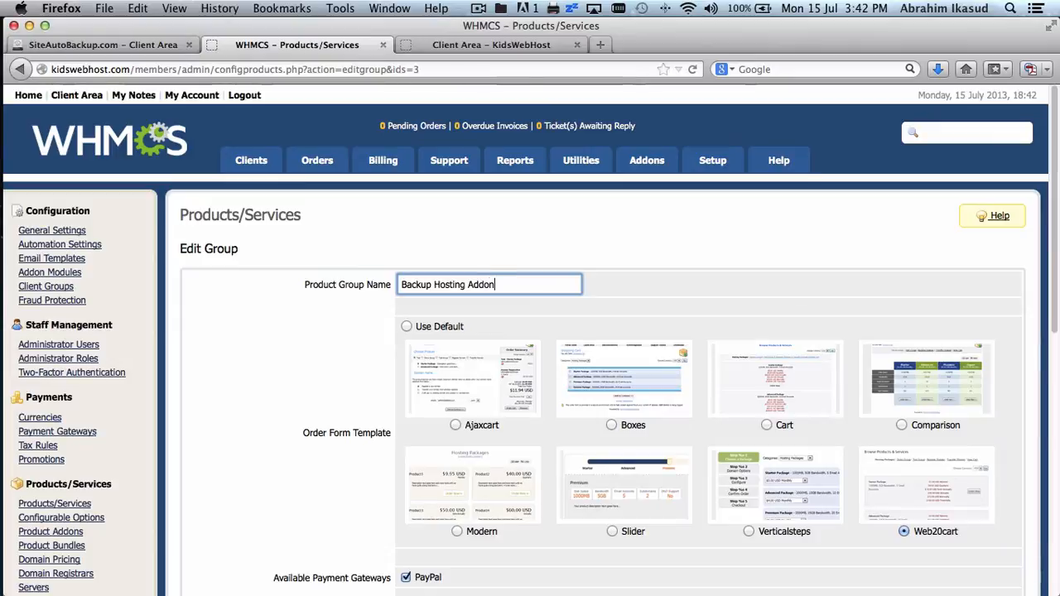
{"action": "scroll", "coordinate": [791, 286], "scroll_direction": "down", "scroll_amount": 5}
{"action": "left_click", "coordinate": [548, 335]}
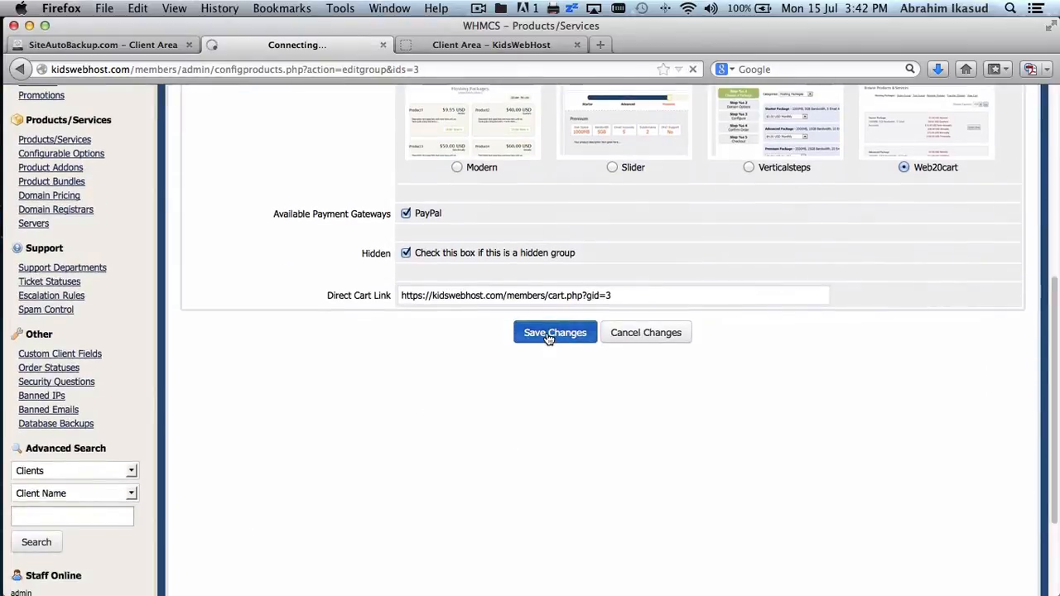
{"action": "scroll", "coordinate": [748, 409], "scroll_direction": "down", "scroll_amount": 3}
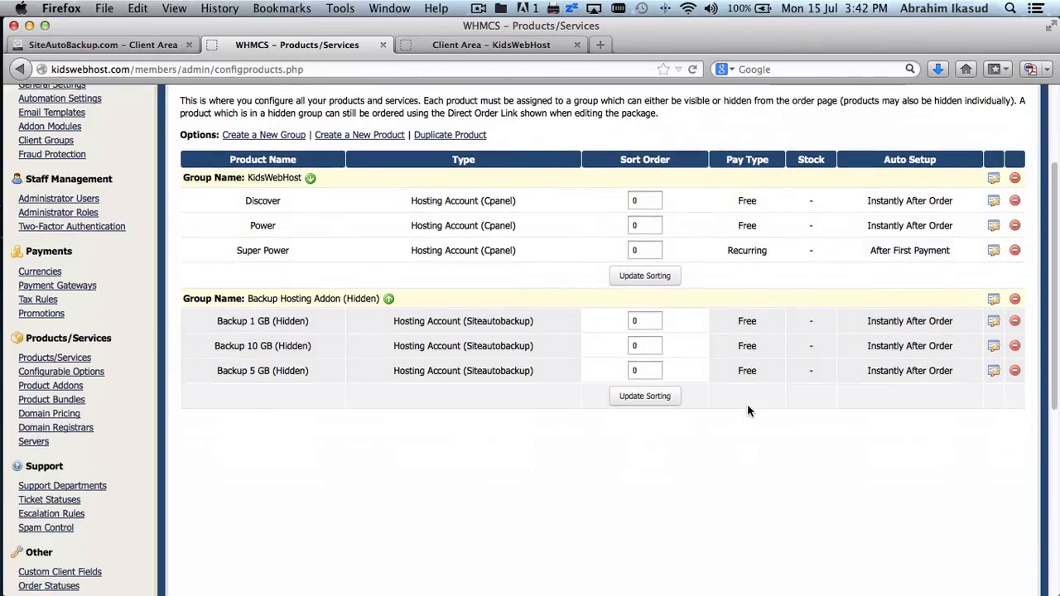
{"action": "scroll", "coordinate": [748, 410], "scroll_direction": "up", "scroll_amount": 1}
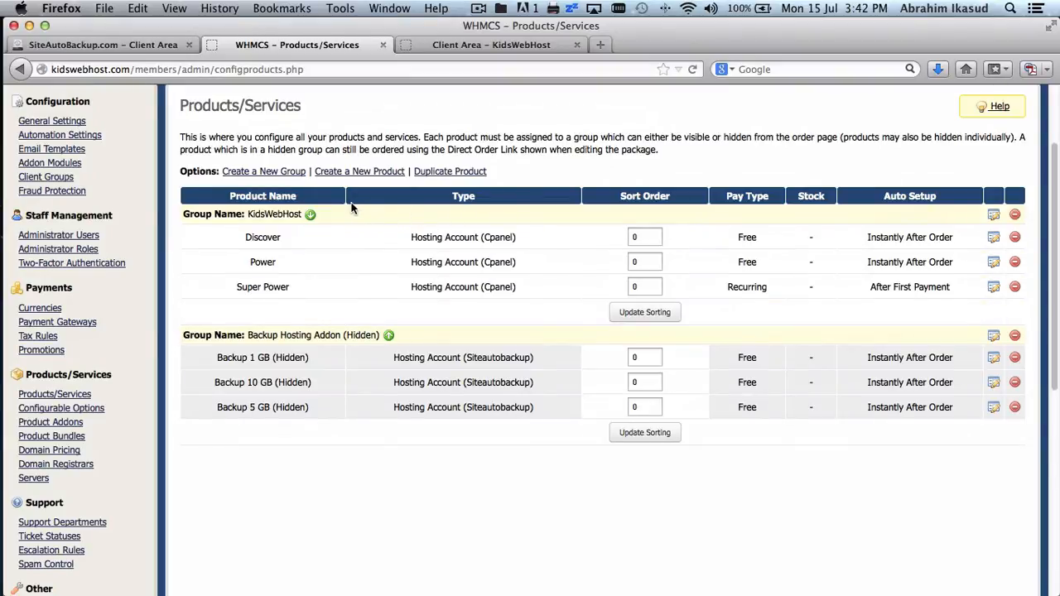
- Create a visible product group named 'Backup Services', save it, and view the KidsWebHost client area
{"action": "left_click", "coordinate": [290, 172]}
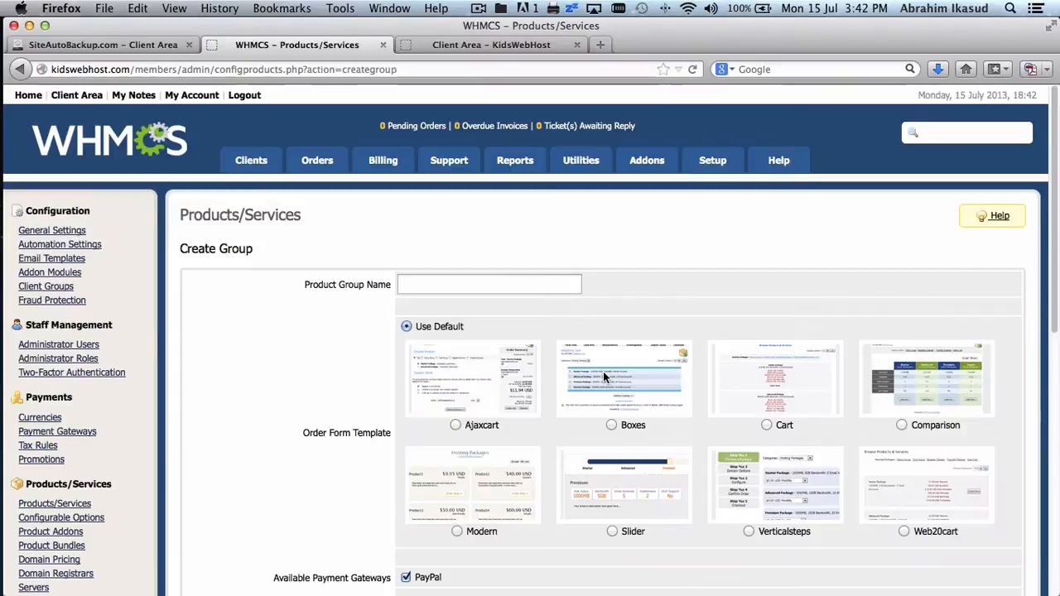
{"action": "left_click", "coordinate": [508, 285]}
{"action": "type", "text": "Back"}
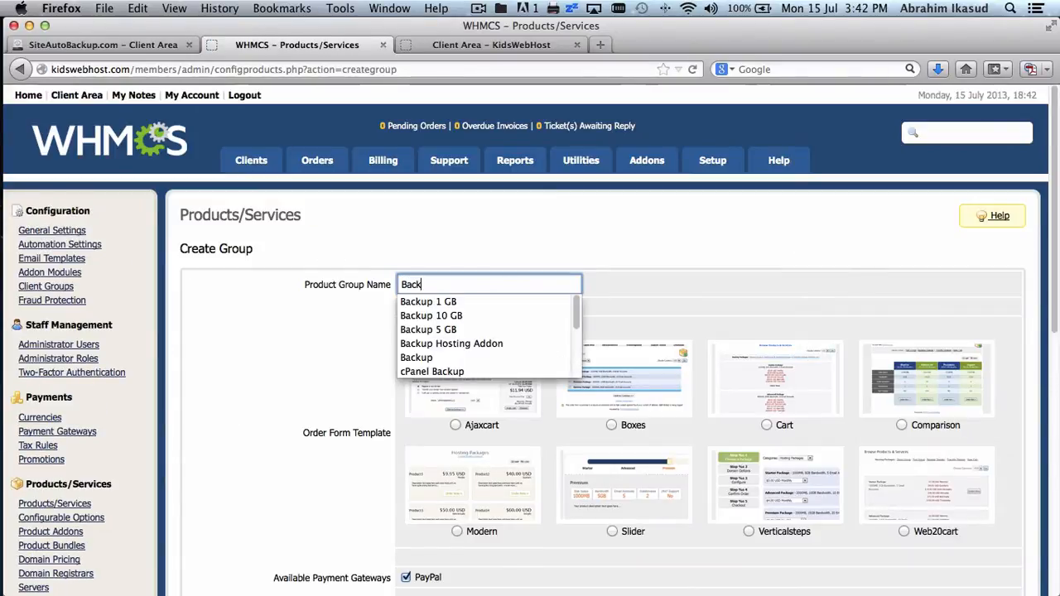
{"action": "type", "text": "up Service"}
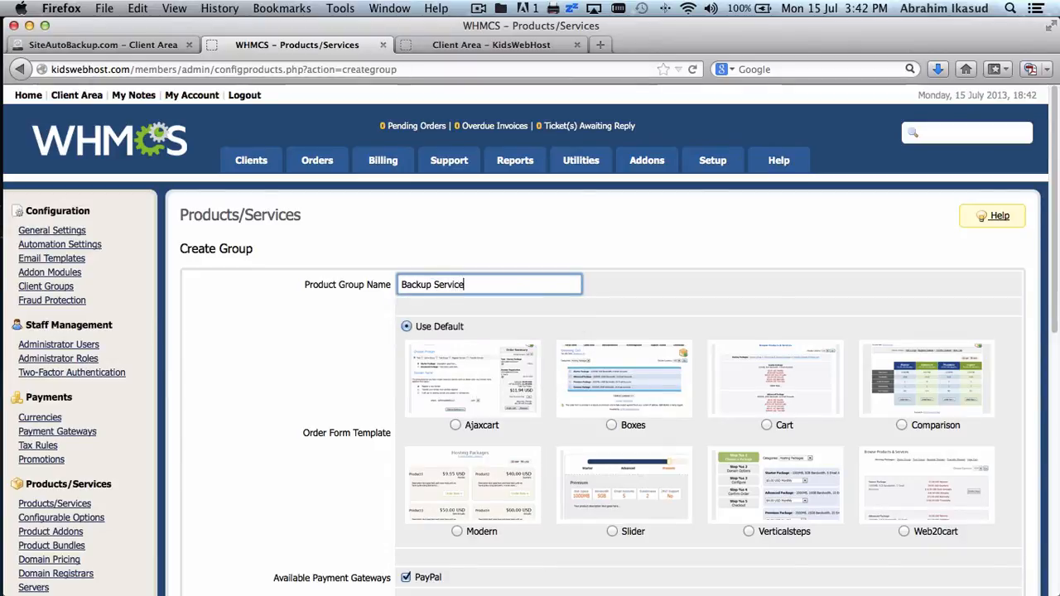
{"action": "type", "text": "s"}
{"action": "left_click", "coordinate": [862, 257]}
{"action": "scroll", "coordinate": [862, 257], "scroll_direction": "down", "scroll_amount": 5}
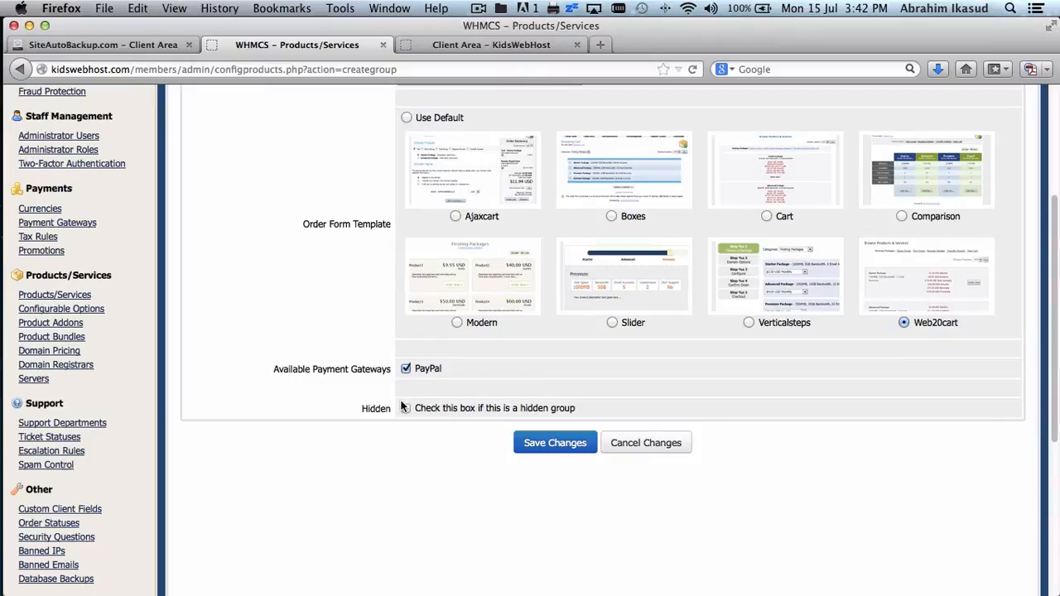
{"action": "left_click", "coordinate": [534, 443]}
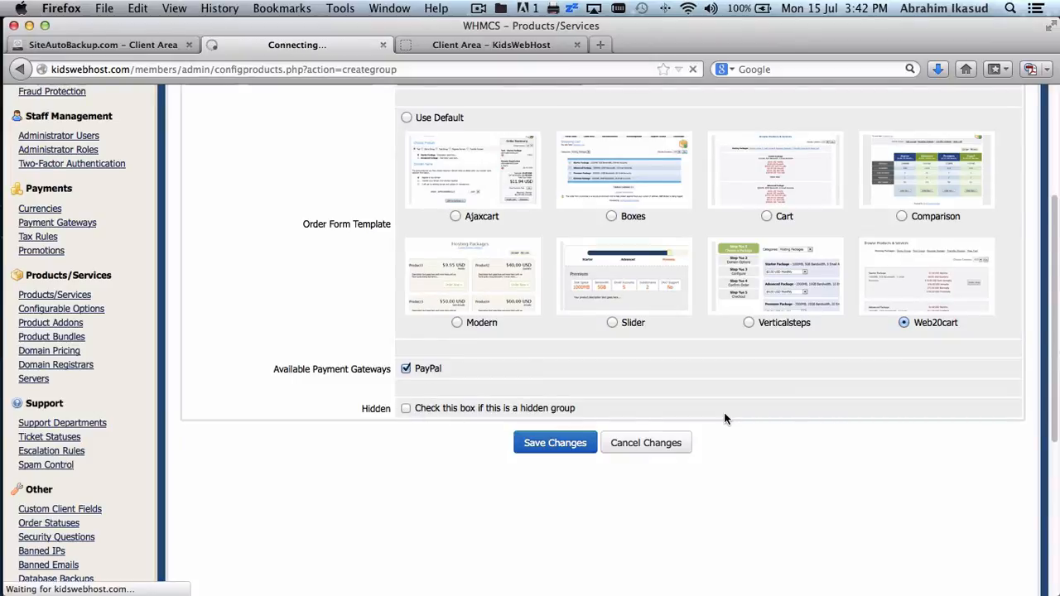
{"action": "scroll", "coordinate": [724, 418], "scroll_direction": "down", "scroll_amount": 3}
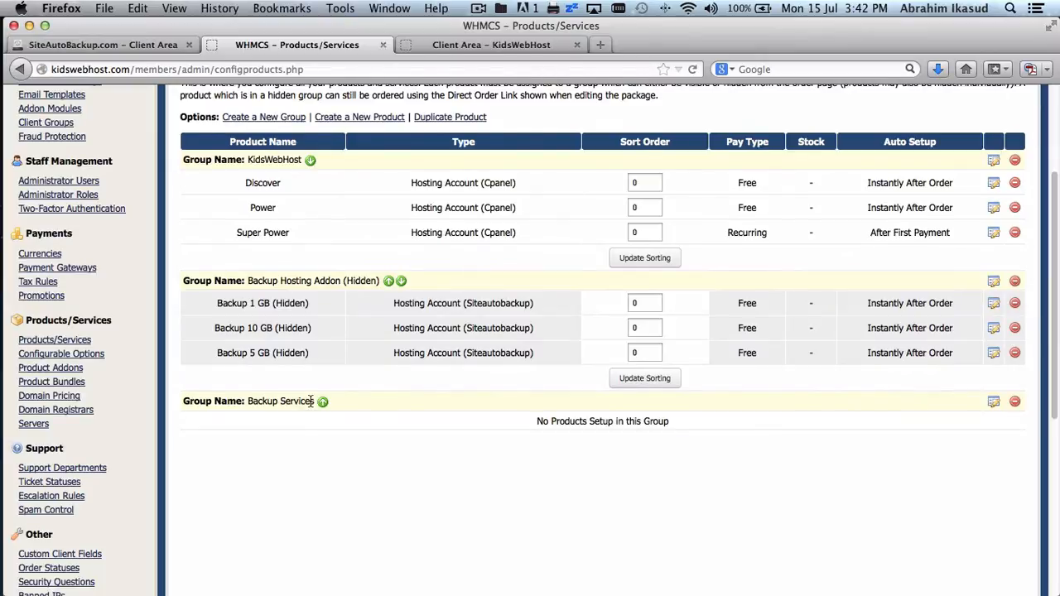
{"action": "scroll", "coordinate": [311, 401], "scroll_direction": "up", "scroll_amount": 1}
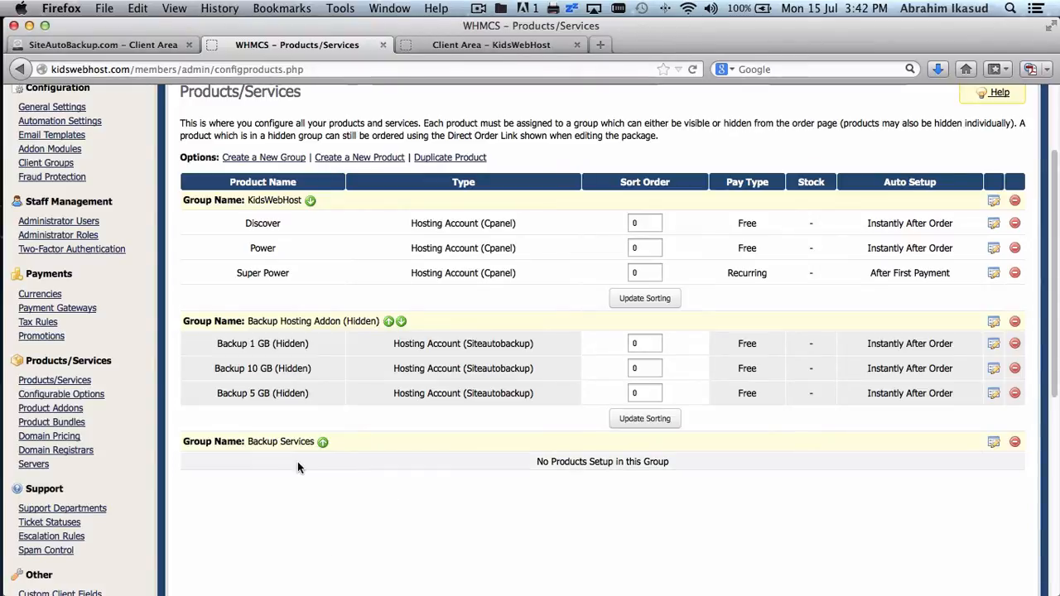
{"action": "left_click", "coordinate": [498, 53]}
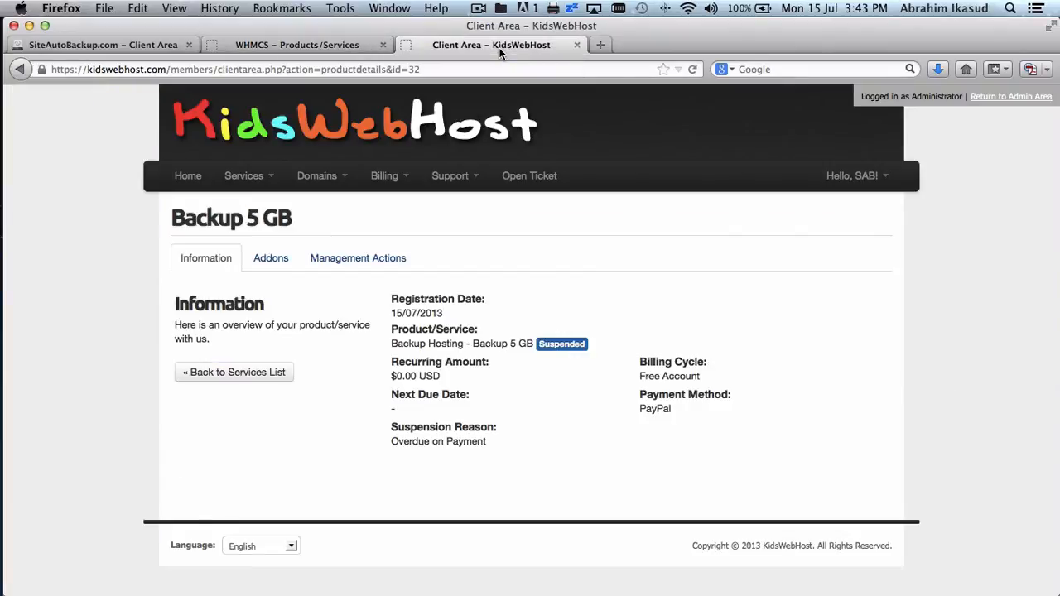
- Browse the storefront's Backup Services category through Services > Order New Services
{"action": "left_click", "coordinate": [271, 176]}
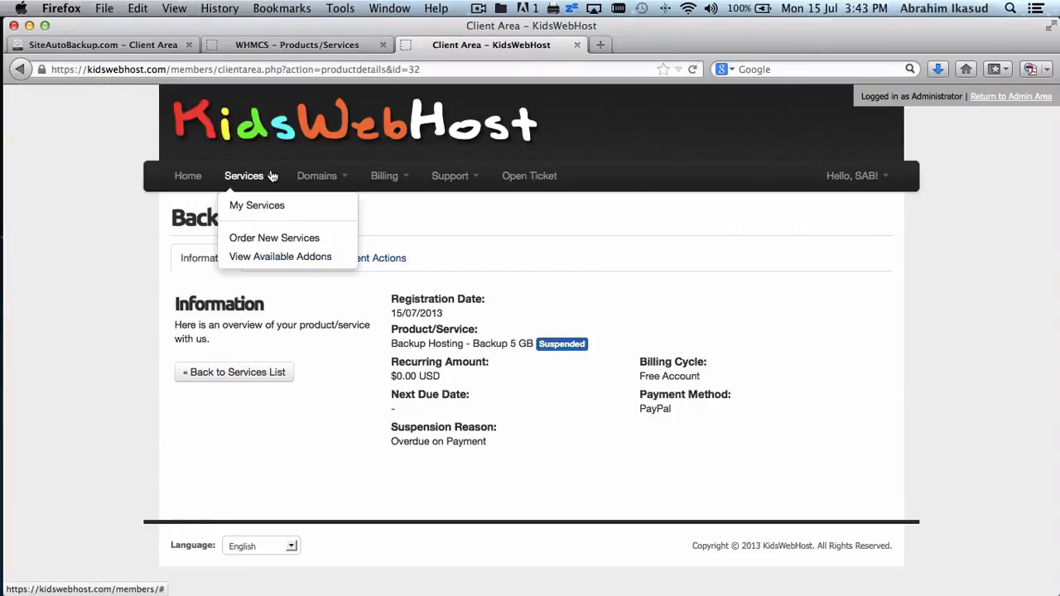
{"action": "left_click", "coordinate": [274, 238]}
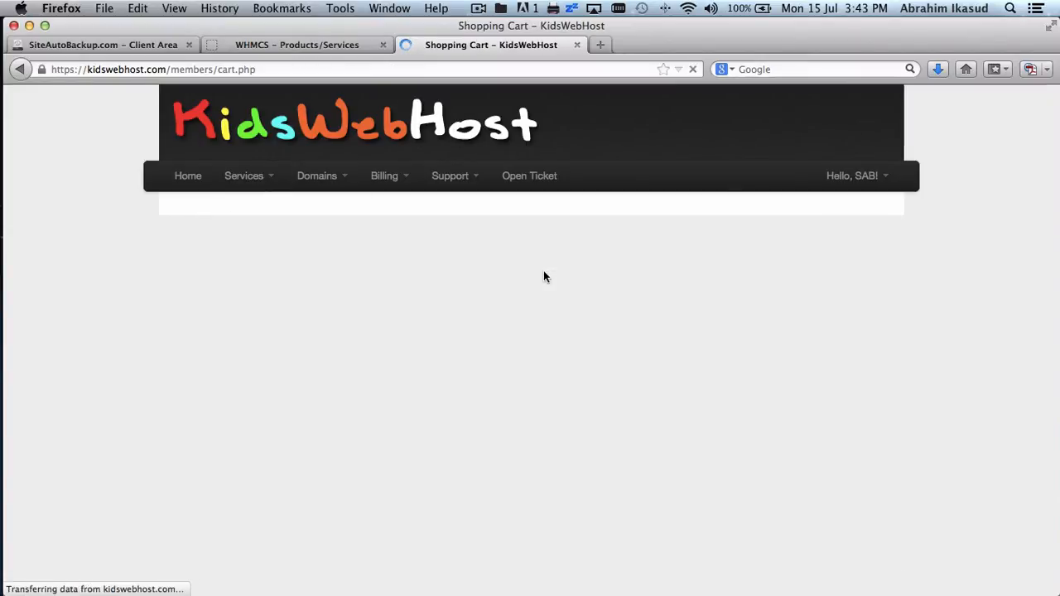
{"action": "scroll", "coordinate": [543, 275], "scroll_direction": "down", "scroll_amount": 1}
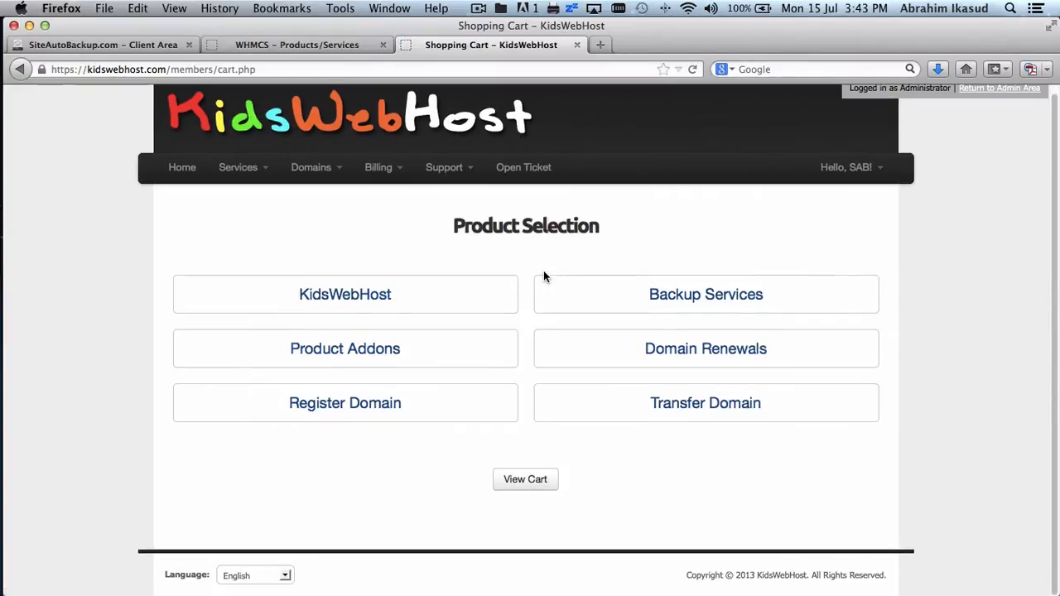
{"action": "left_click", "coordinate": [686, 297]}
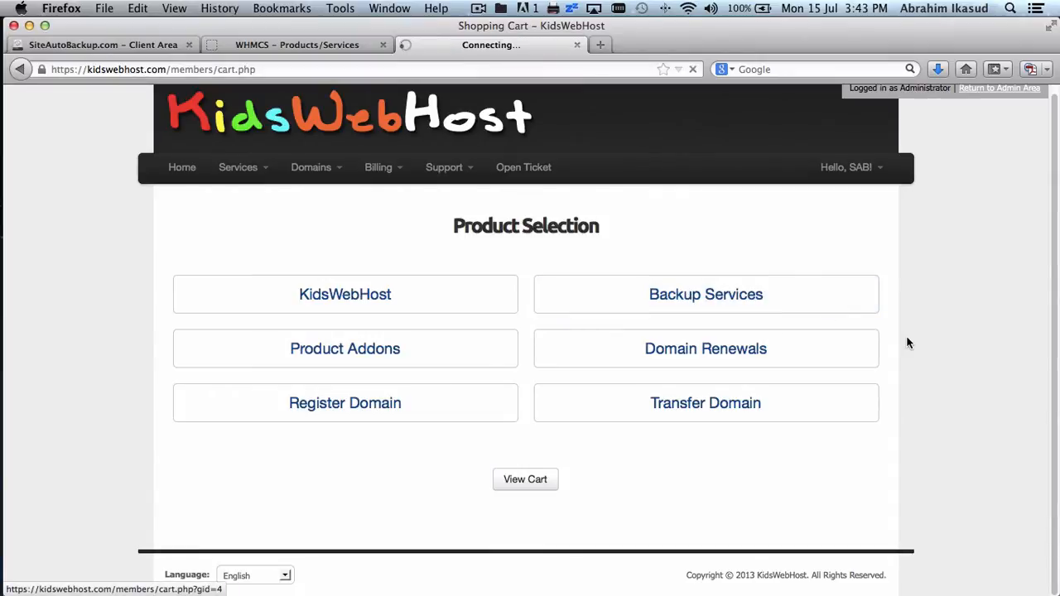
- Compare the empty Backup Services cart page with the admin Products/Services list
{"action": "left_click", "coordinate": [300, 45]}
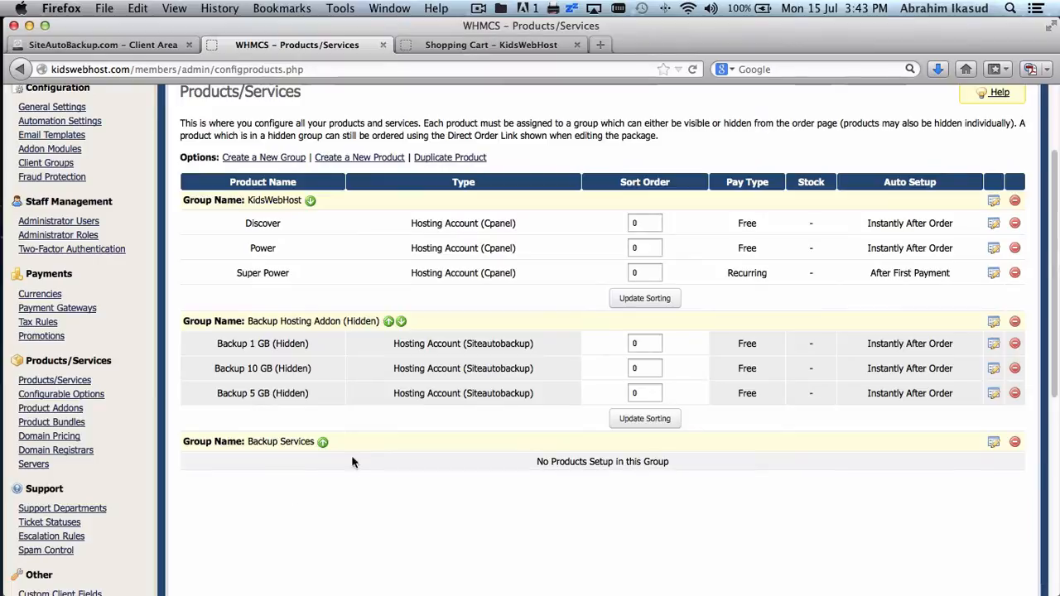
{"action": "left_click", "coordinate": [497, 49]}
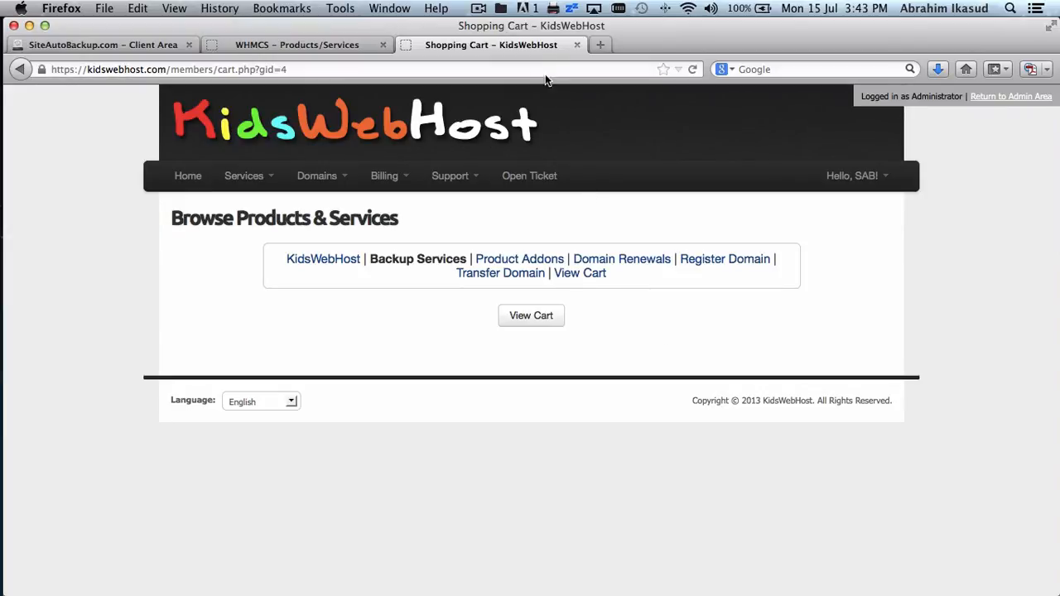
{"action": "left_click", "coordinate": [300, 47]}
{"action": "left_click", "coordinate": [459, 47]}
{"action": "left_click", "coordinate": [141, 46]}
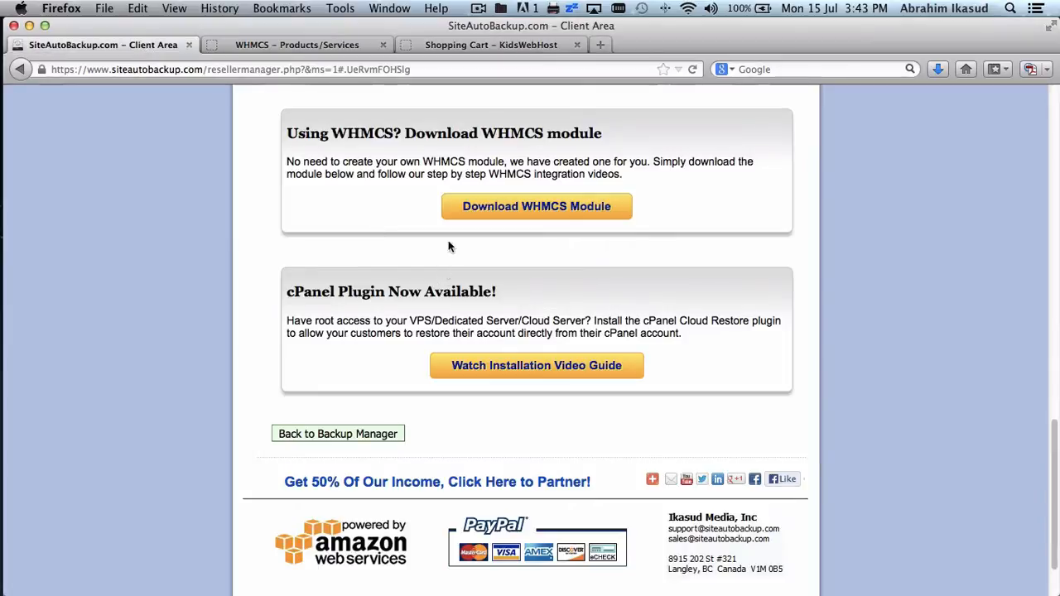
{"action": "left_click", "coordinate": [474, 48]}
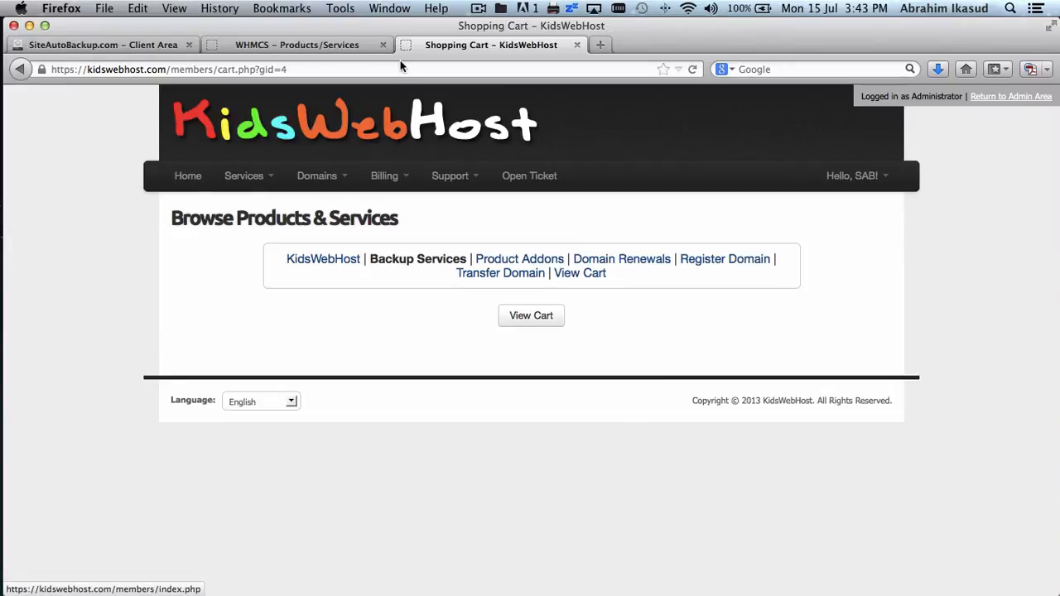
{"action": "left_click", "coordinate": [322, 45]}
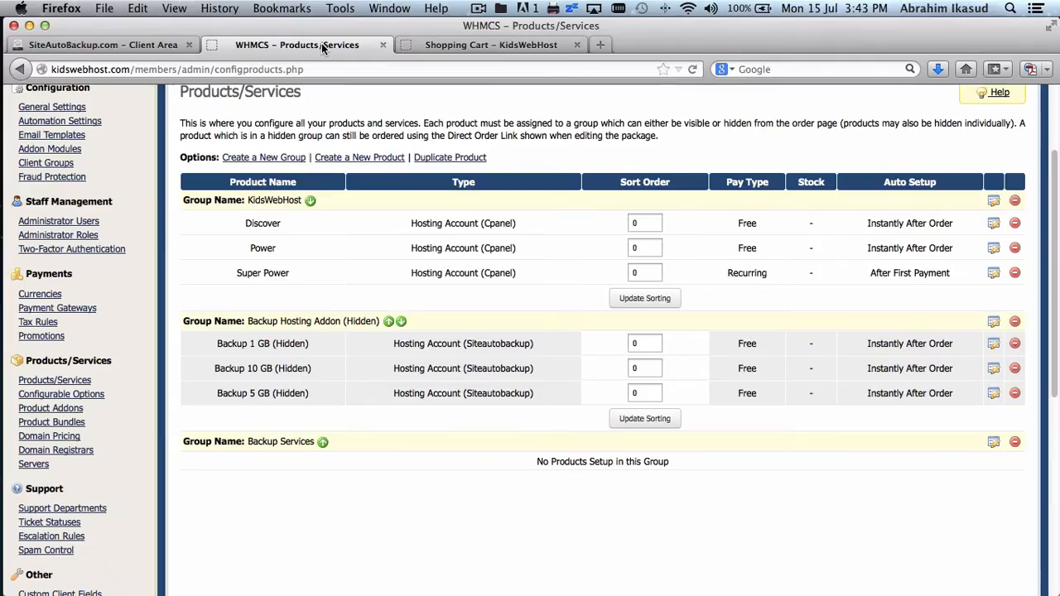
{"action": "scroll", "coordinate": [463, 322], "scroll_direction": "up", "scroll_amount": 3}
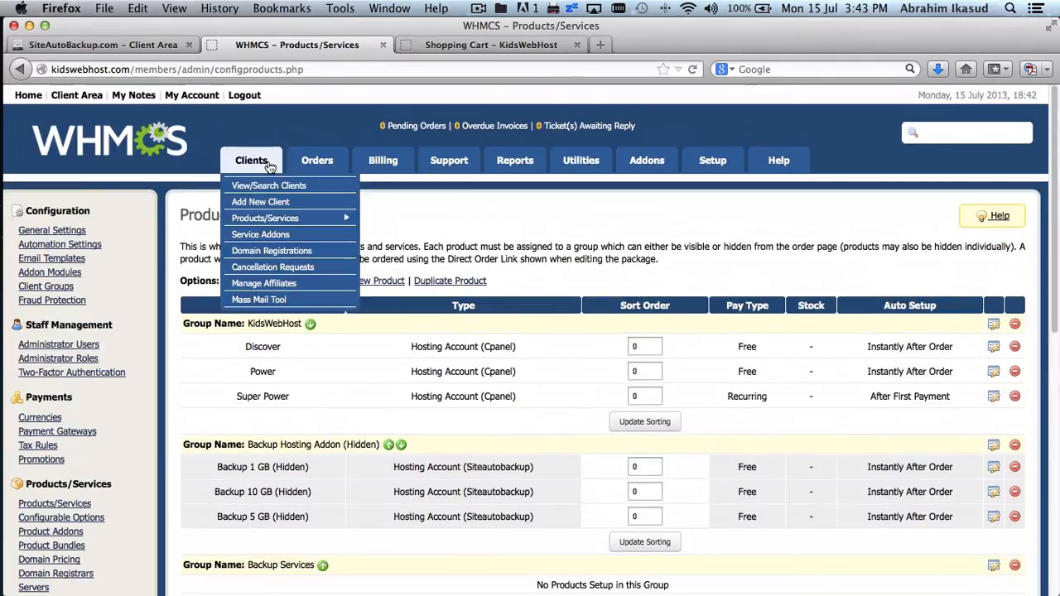
{"action": "mouse_move", "coordinate": [317, 160]}
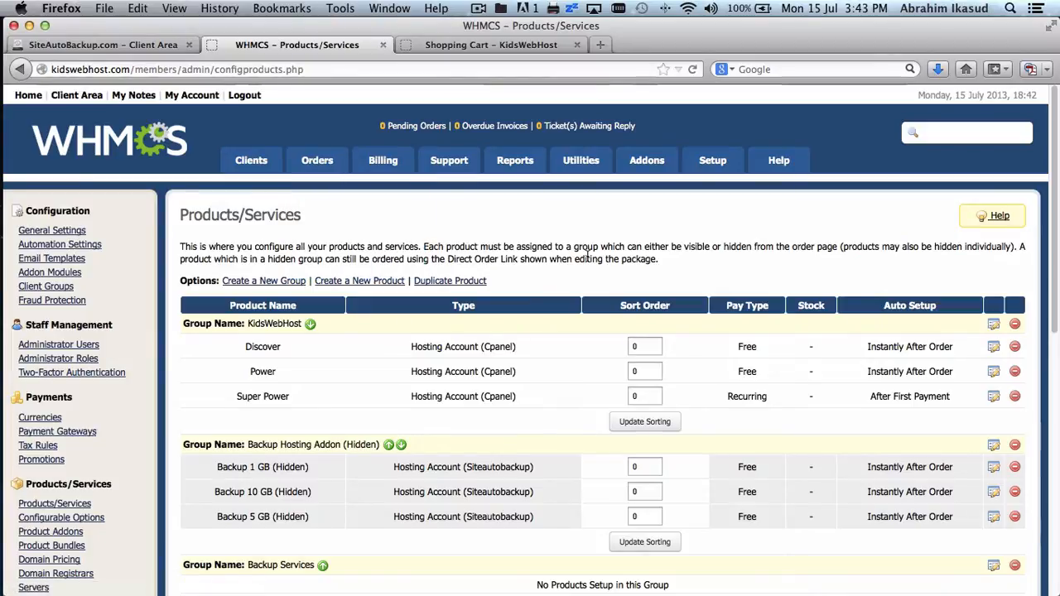
- Go from the clients list to the demo client's Discover hosting service
{"action": "mouse_move", "coordinate": [251, 160]}
{"action": "left_click", "coordinate": [257, 180]}
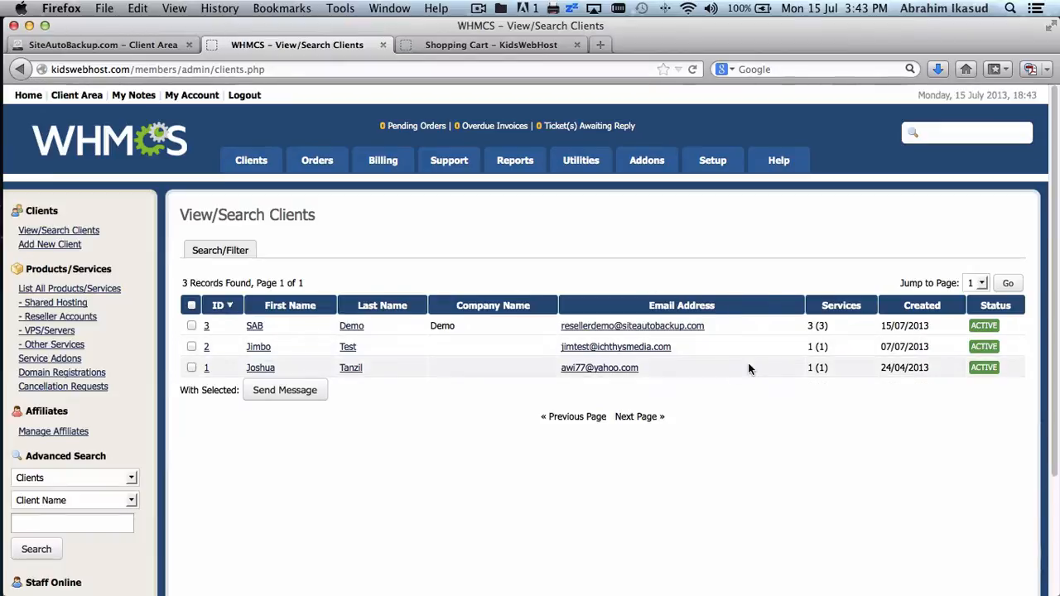
{"action": "left_click", "coordinate": [256, 326]}
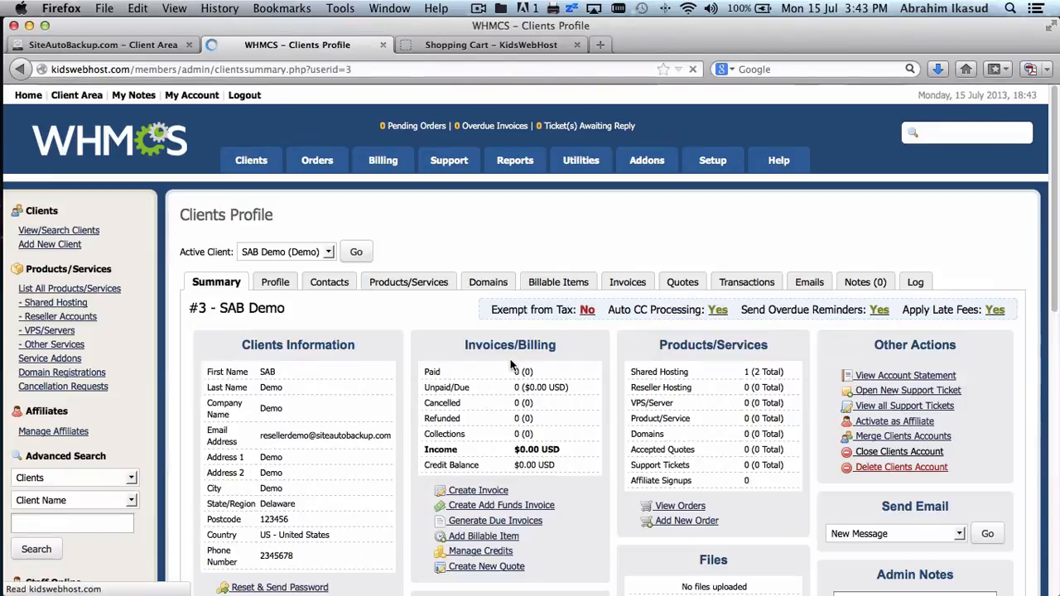
{"action": "scroll", "coordinate": [511, 358], "scroll_direction": "down", "scroll_amount": 4}
{"action": "scroll", "coordinate": [511, 358], "scroll_direction": "up", "scroll_amount": 2}
{"action": "left_click", "coordinate": [439, 228]}
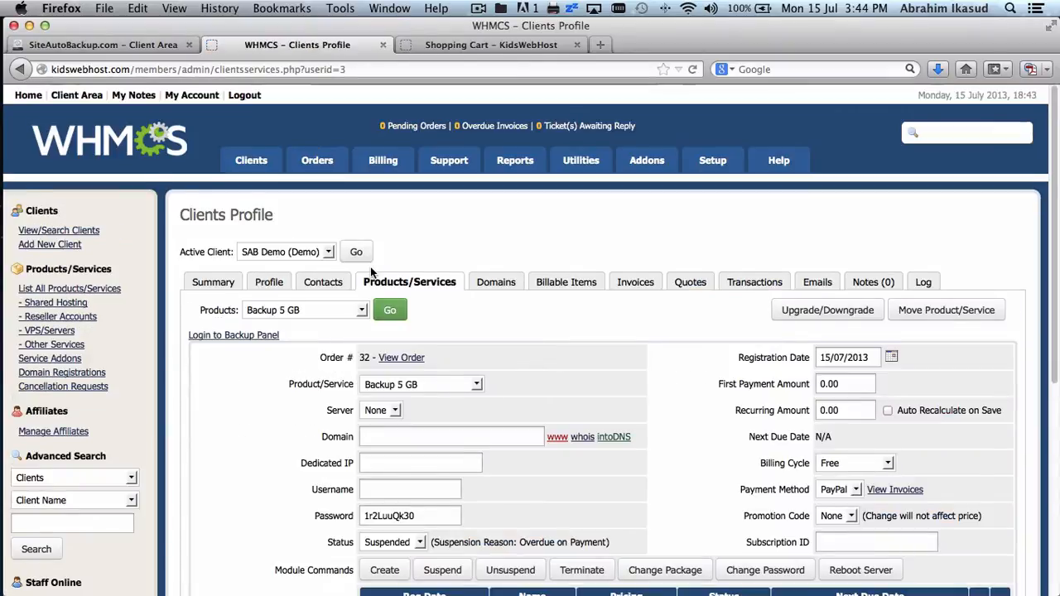
{"action": "scroll", "coordinate": [370, 267], "scroll_direction": "down", "scroll_amount": 2}
{"action": "left_click", "coordinate": [280, 225]}
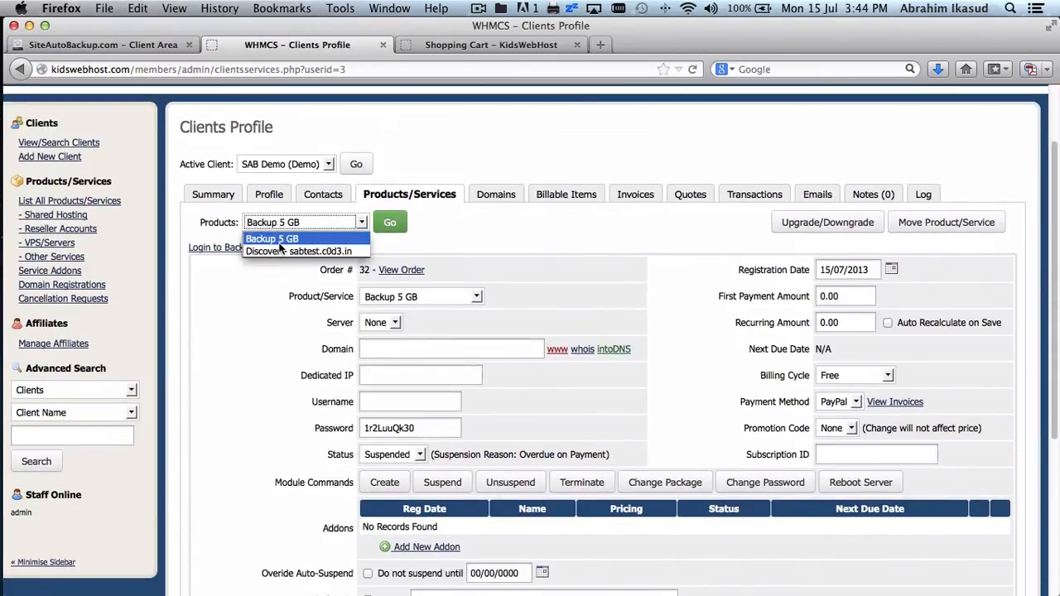
{"action": "left_click", "coordinate": [282, 251]}
{"action": "scroll", "coordinate": [671, 307], "scroll_direction": "down", "scroll_amount": 5}
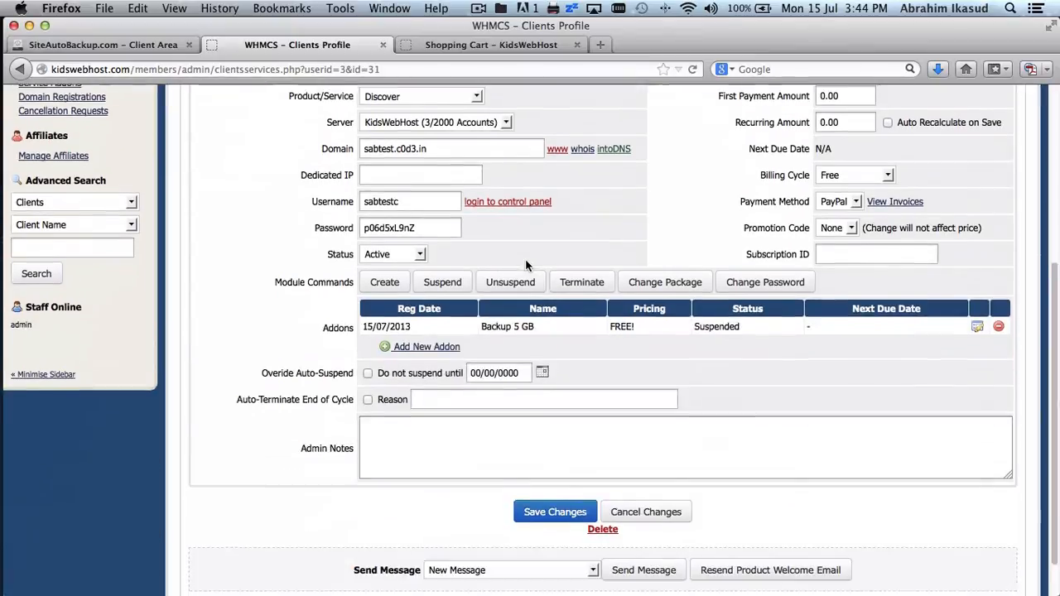
- Set the Backup 5 GB addon status back to Active and save it
{"action": "left_click", "coordinate": [977, 320]}
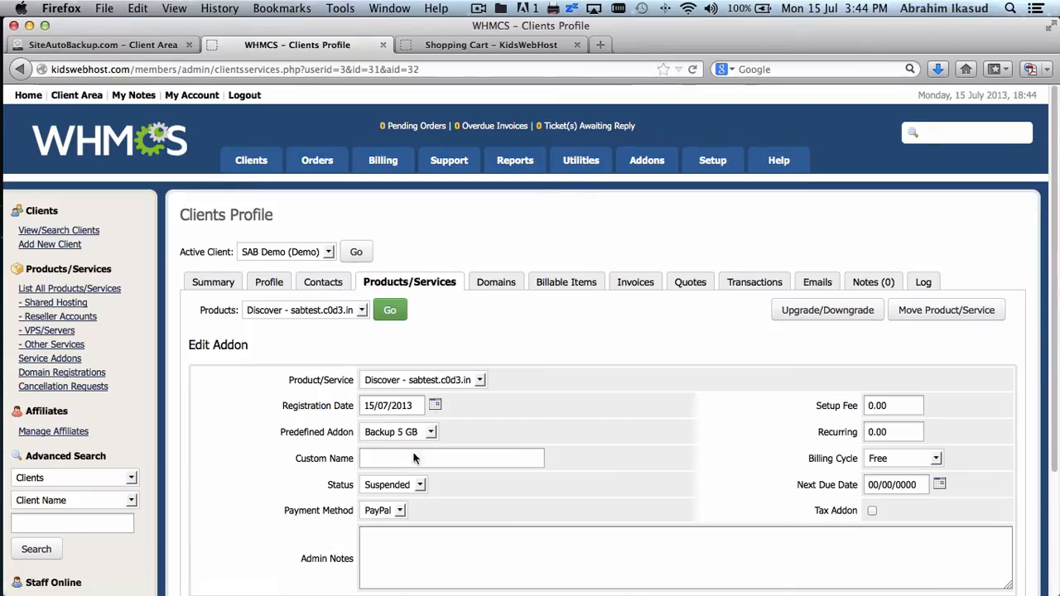
{"action": "left_click", "coordinate": [401, 487]}
{"action": "left_click", "coordinate": [377, 513]}
{"action": "scroll", "coordinate": [554, 500], "scroll_direction": "down", "scroll_amount": 4}
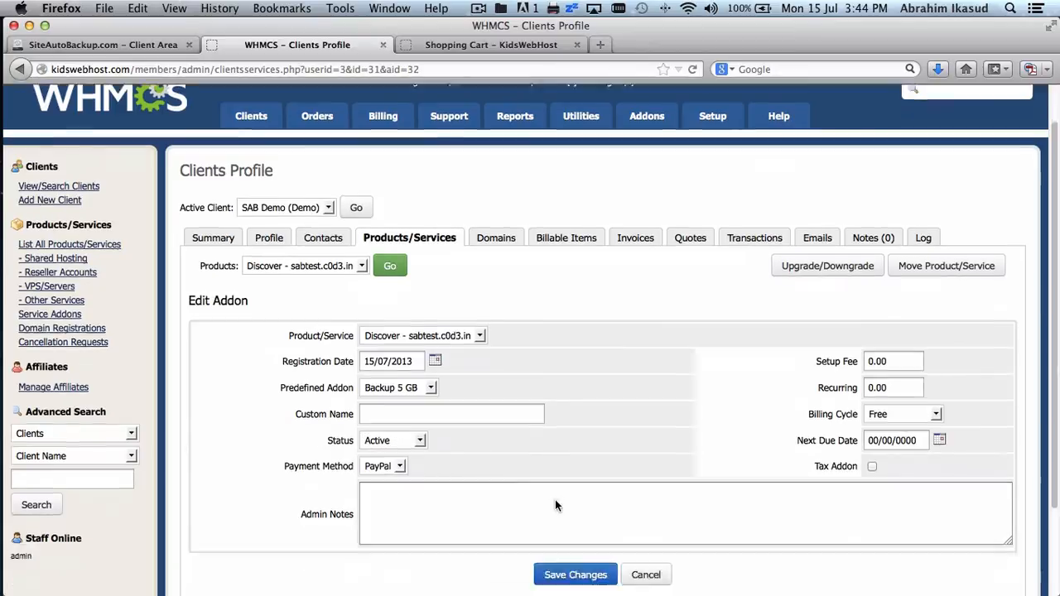
{"action": "left_click", "coordinate": [574, 467]}
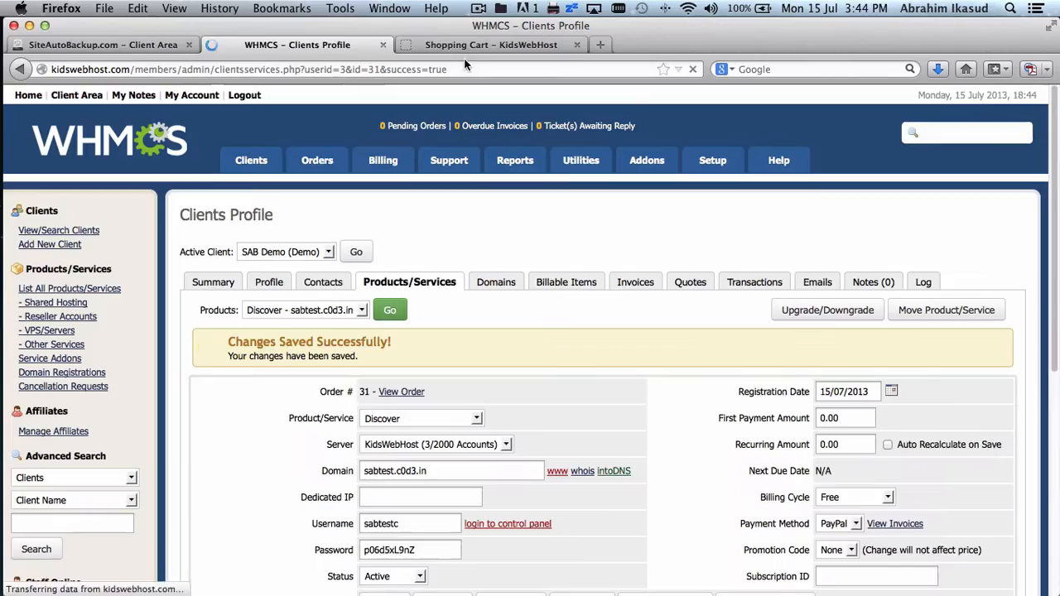
{"action": "left_click", "coordinate": [466, 48]}
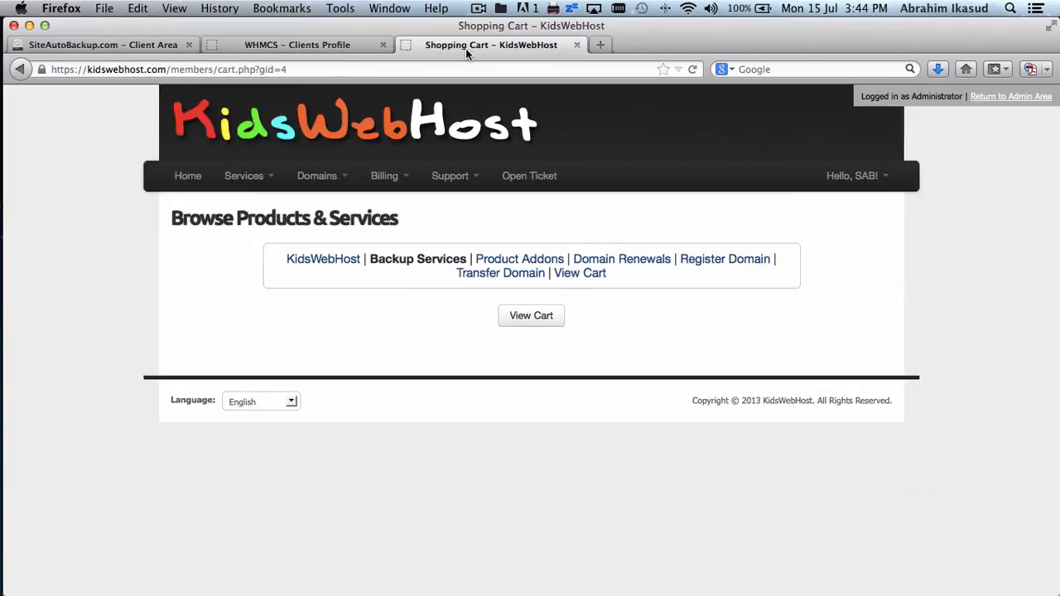
- Open the Backup 5 GB service details and log in to its backup panel past the security warning
{"action": "left_click", "coordinate": [246, 176]}
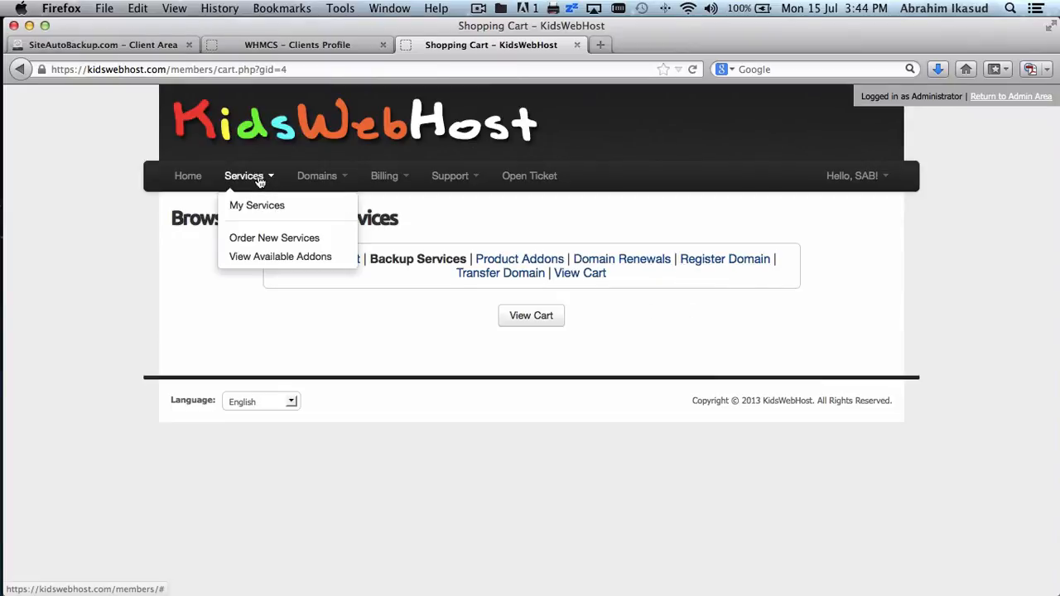
{"action": "left_click", "coordinate": [264, 213]}
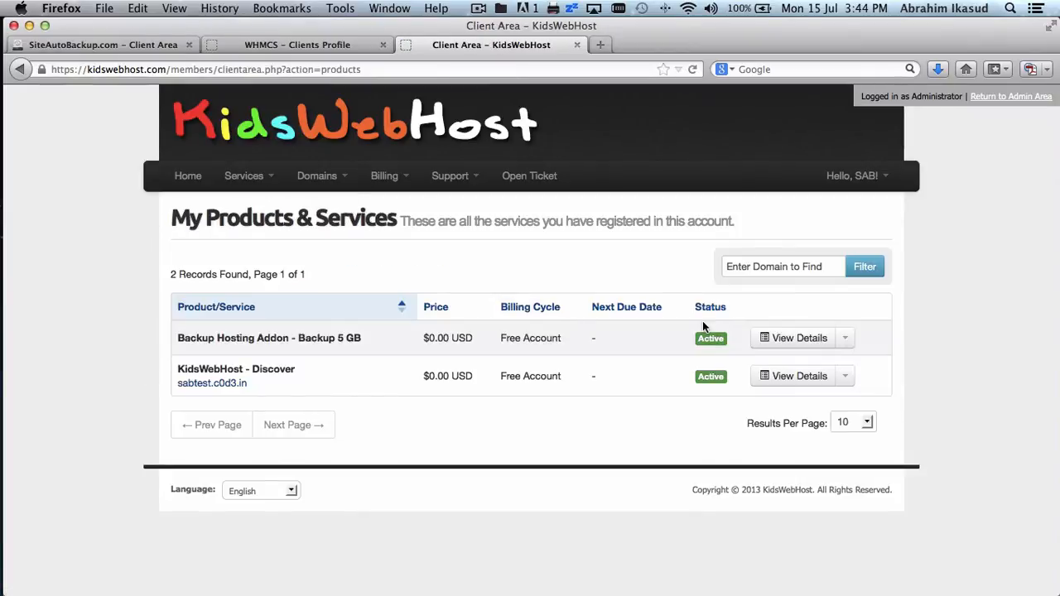
{"action": "left_click", "coordinate": [801, 346]}
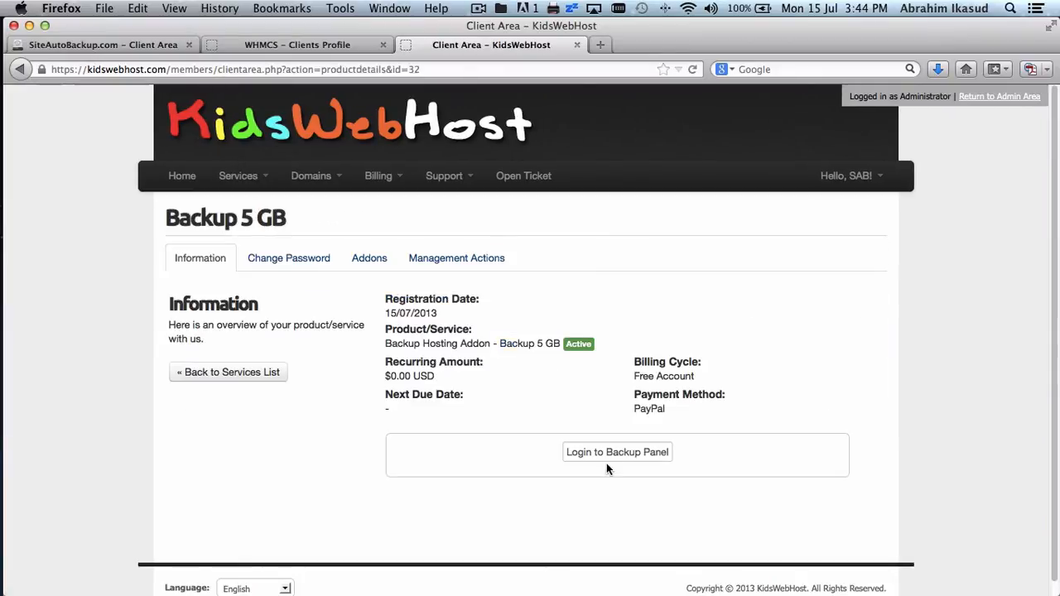
{"action": "left_click", "coordinate": [624, 451]}
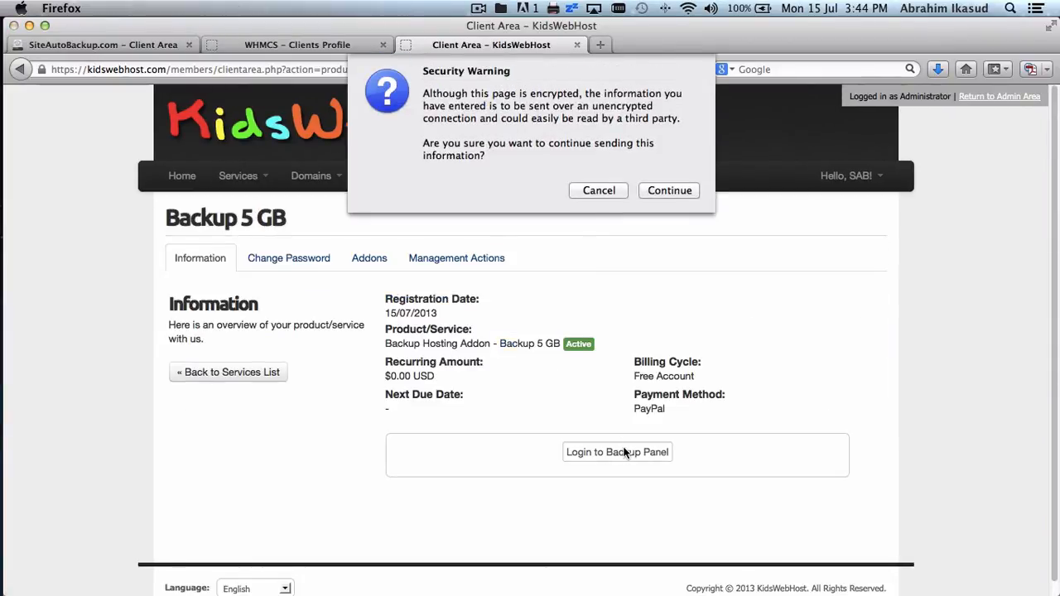
{"action": "left_click", "coordinate": [674, 193]}
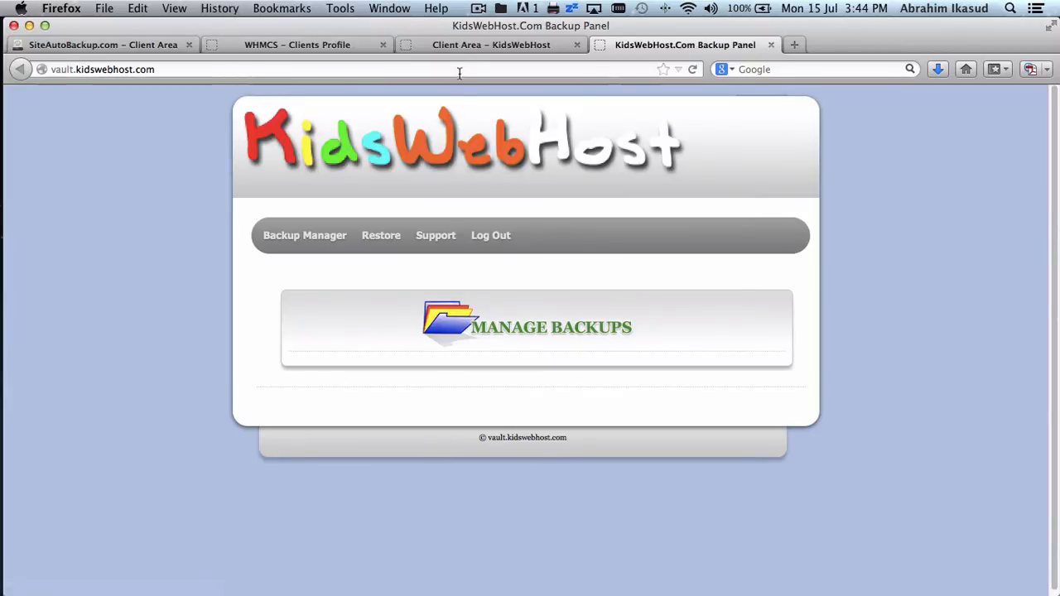
{"action": "left_click", "coordinate": [318, 47]}
{"action": "left_click", "coordinate": [439, 47]}
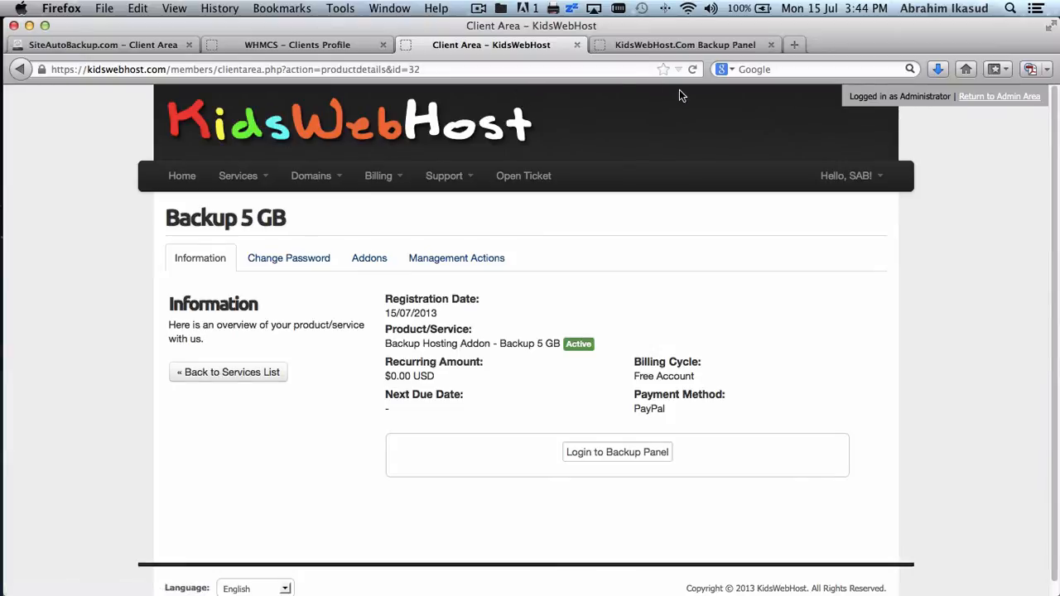
{"action": "left_click", "coordinate": [663, 46]}
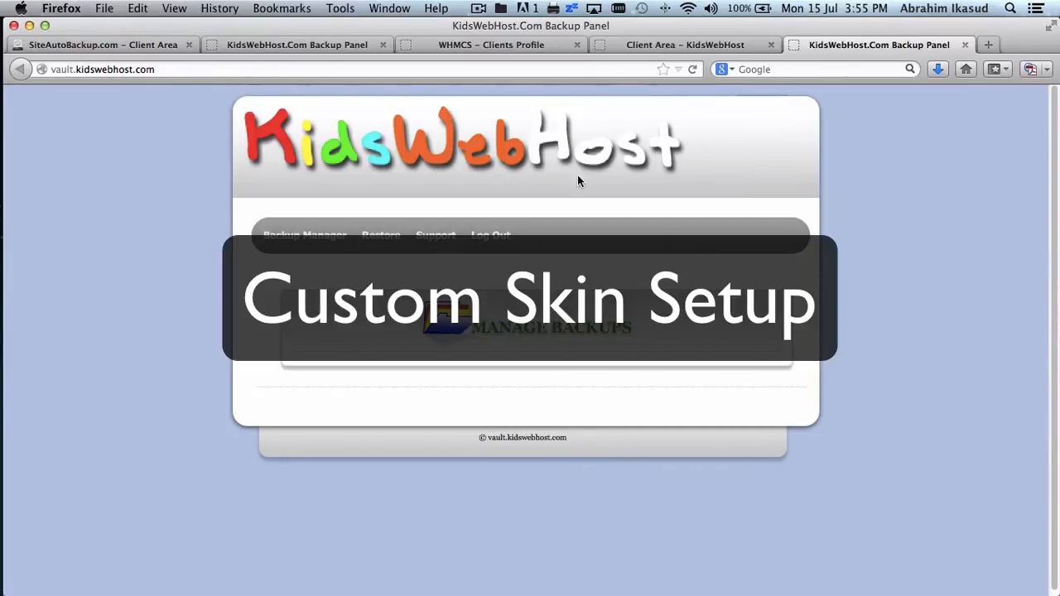
- Close the dark ?skin=1 backup panel preview tab
{"action": "left_click", "coordinate": [309, 44]}
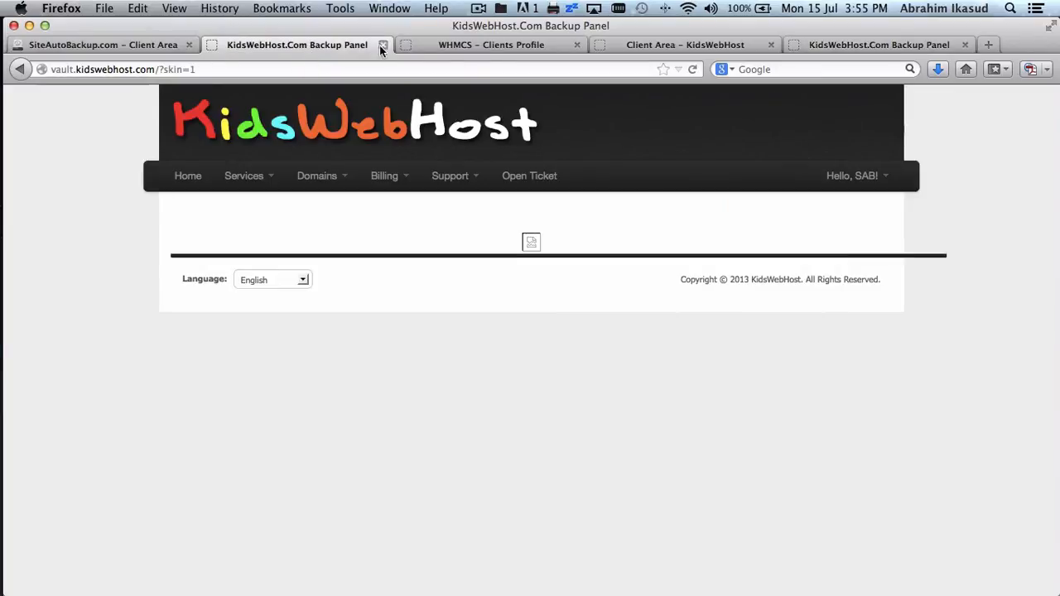
{"action": "left_click", "coordinate": [383, 44]}
{"action": "left_click", "coordinate": [168, 45]}
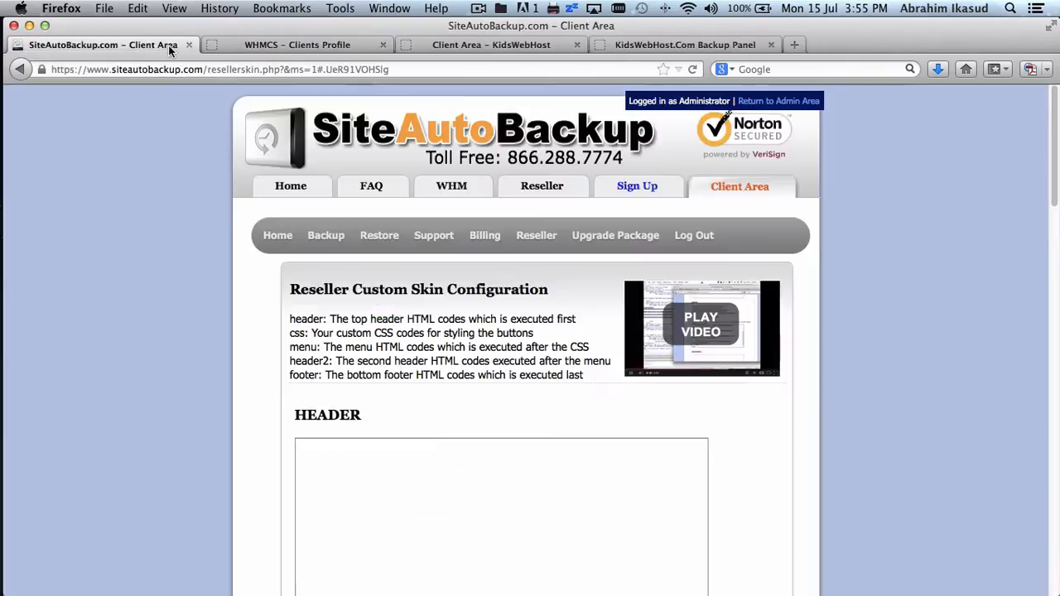
{"action": "left_click", "coordinate": [364, 46]}
{"action": "left_click", "coordinate": [430, 45]}
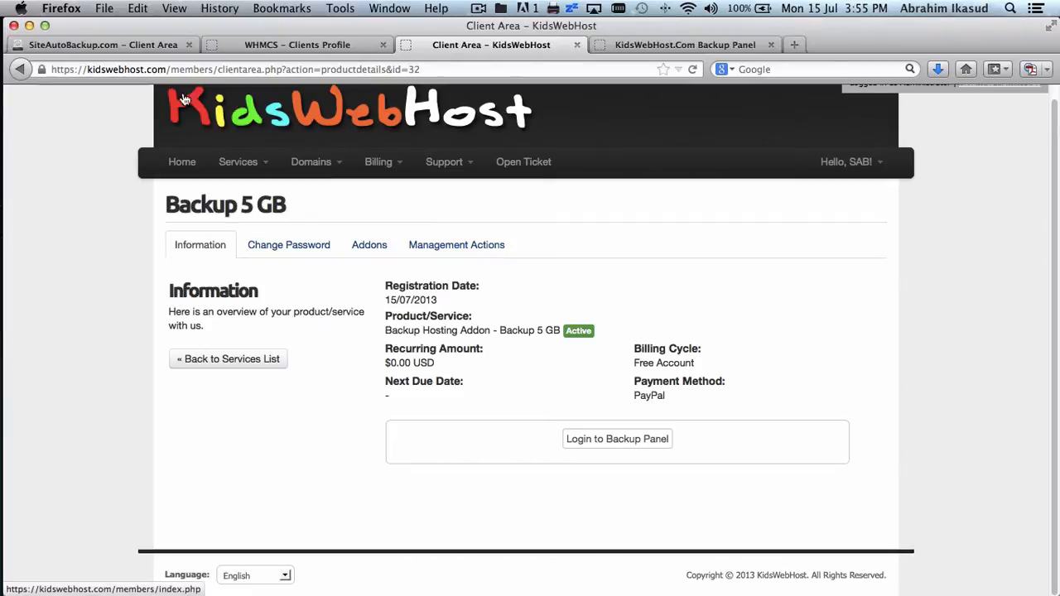
- Reload SiteAutoBackup's Reseller Custom Skin page, then return to the KidsWebHost Backup 5 GB page
{"action": "left_click", "coordinate": [142, 45]}
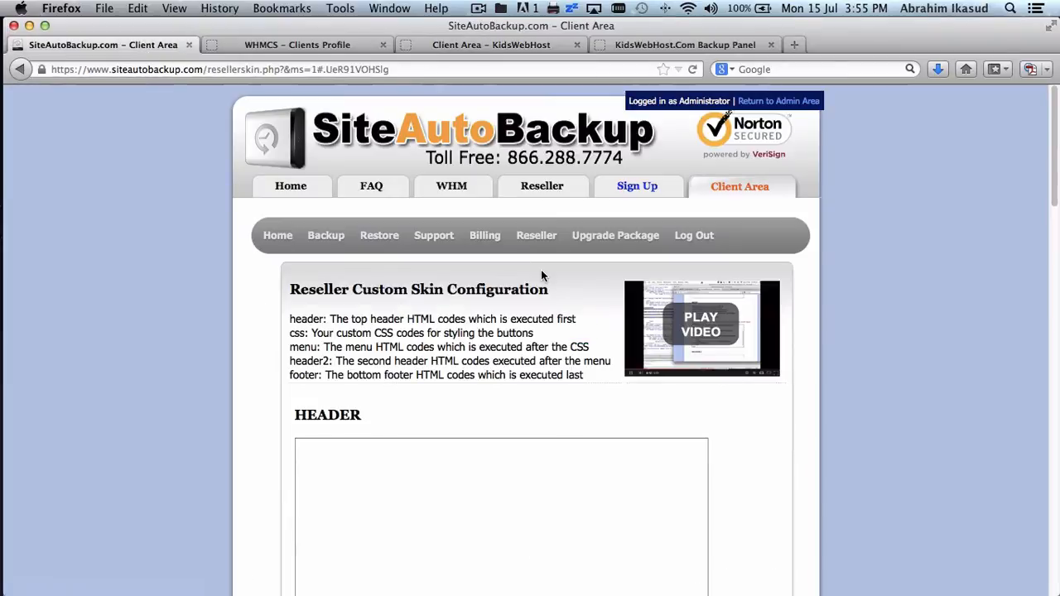
{"action": "mouse_move", "coordinate": [542, 241]}
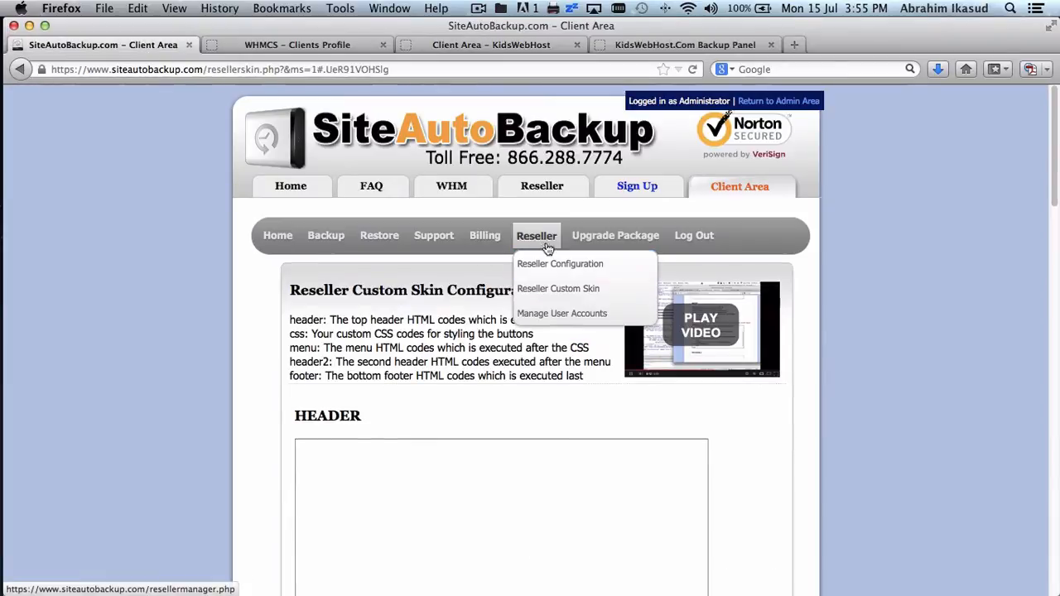
{"action": "left_click", "coordinate": [556, 288]}
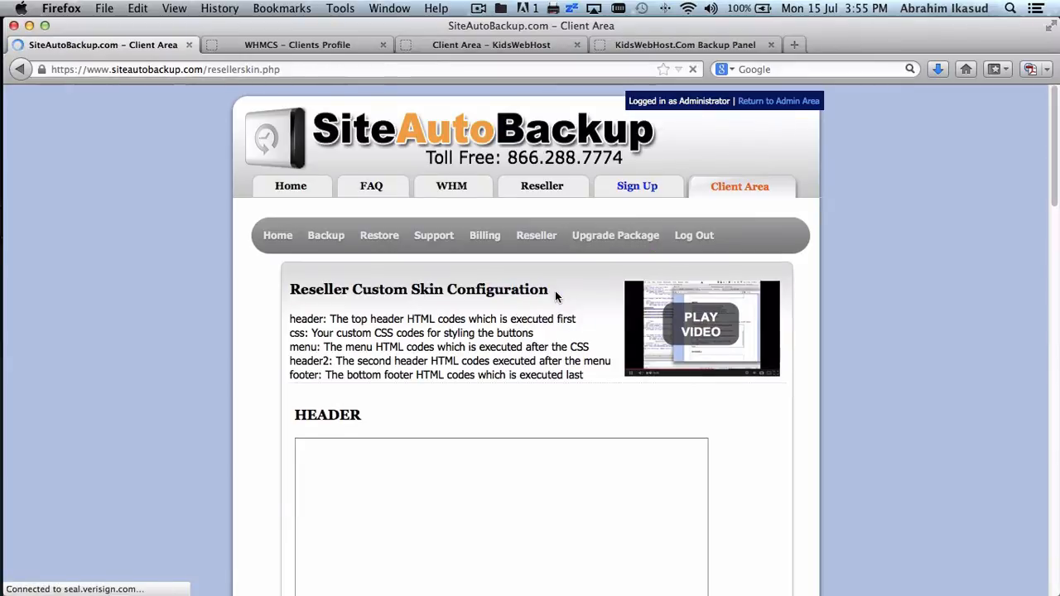
{"action": "scroll", "coordinate": [554, 291], "scroll_direction": "down", "scroll_amount": 3}
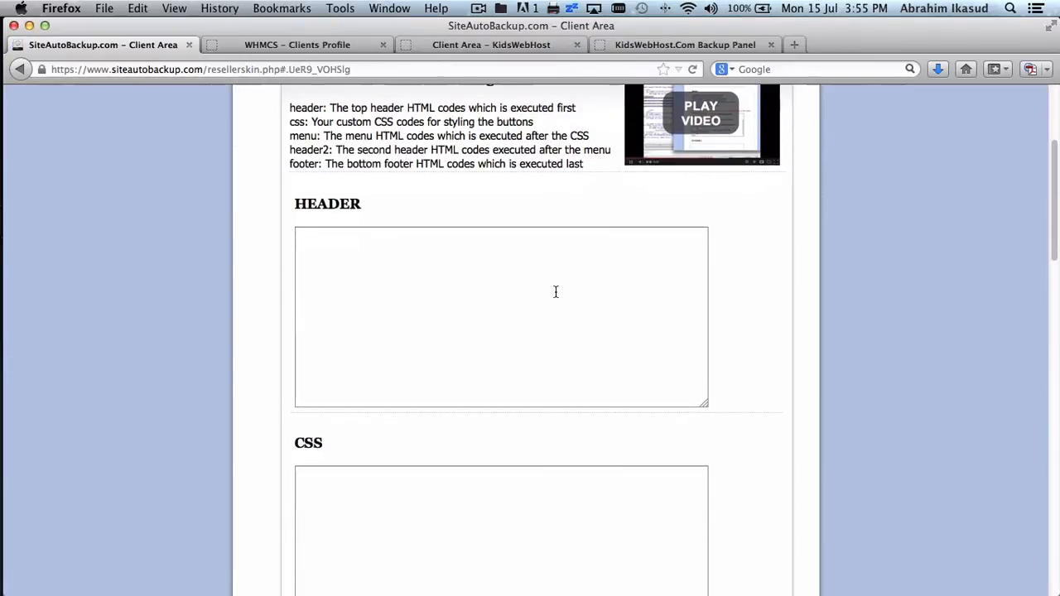
{"action": "left_click", "coordinate": [621, 47]}
{"action": "left_click", "coordinate": [325, 48]}
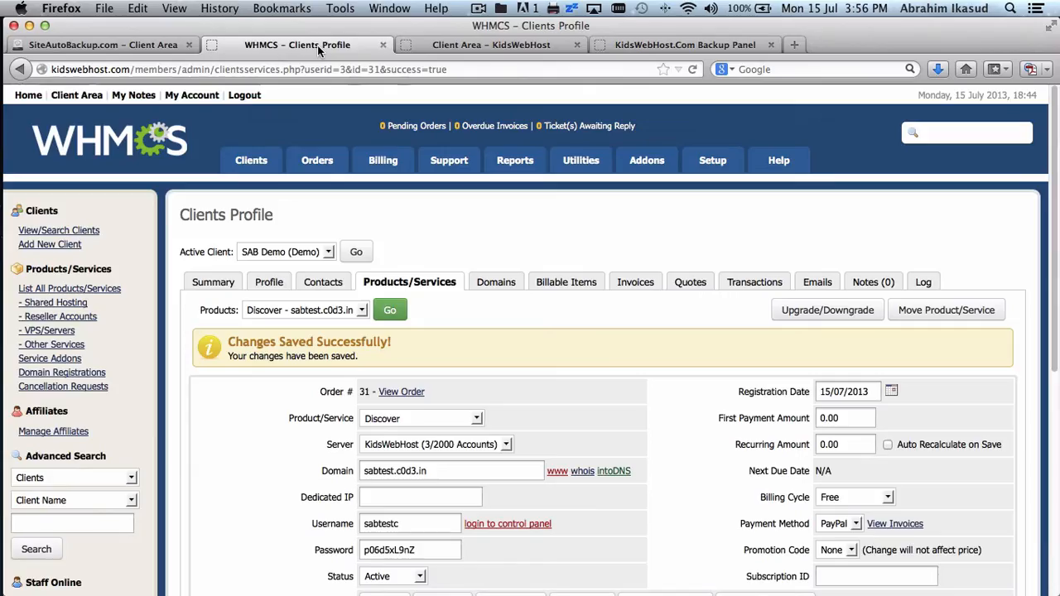
{"action": "left_click", "coordinate": [458, 51]}
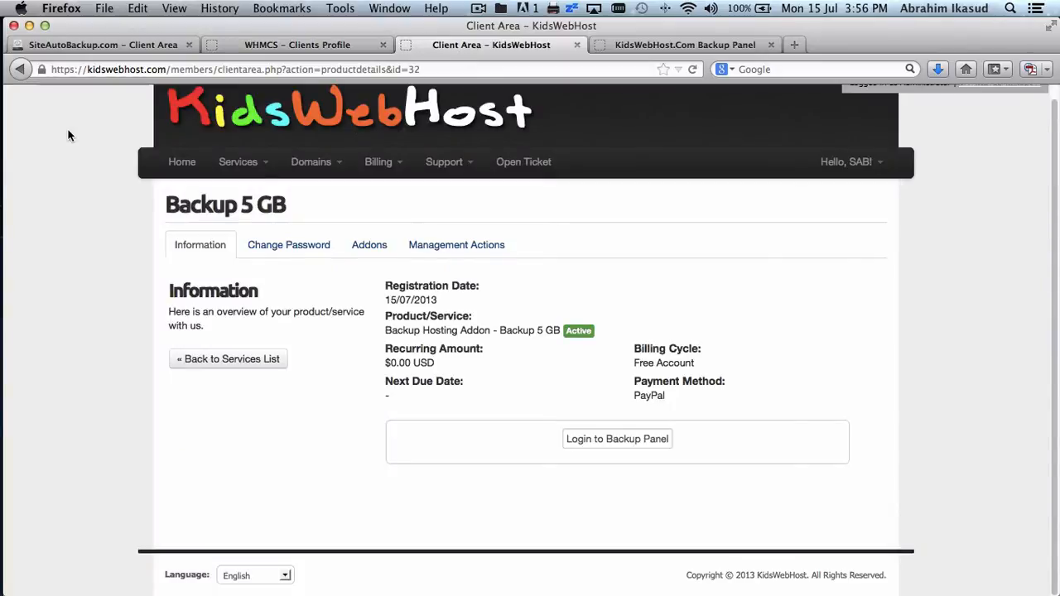
{"action": "scroll", "coordinate": [83, 177], "scroll_direction": "up", "scroll_amount": 1}
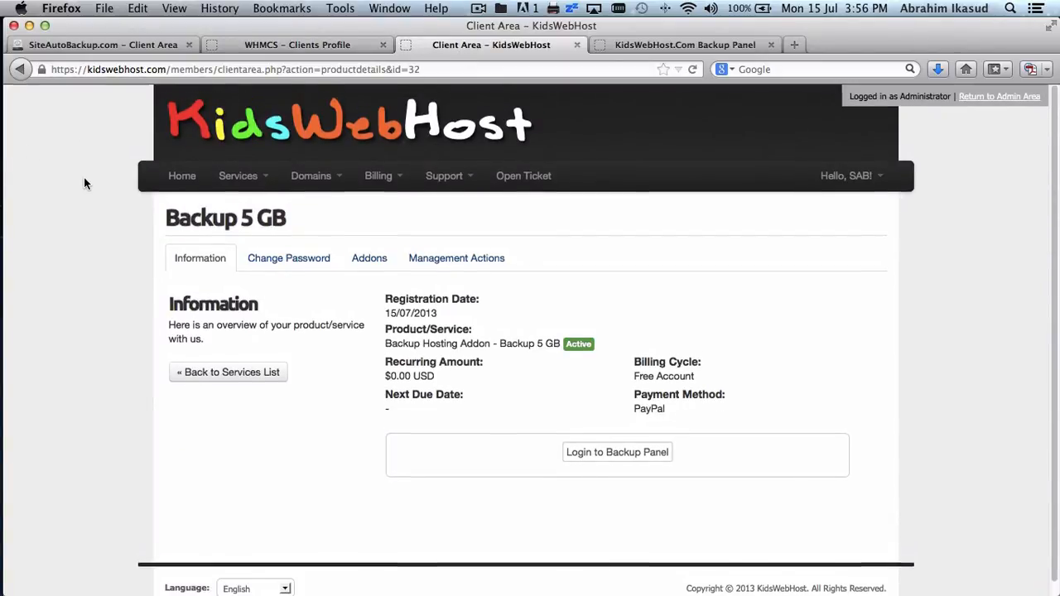
{"action": "scroll", "coordinate": [83, 177], "scroll_direction": "down", "scroll_amount": 1}
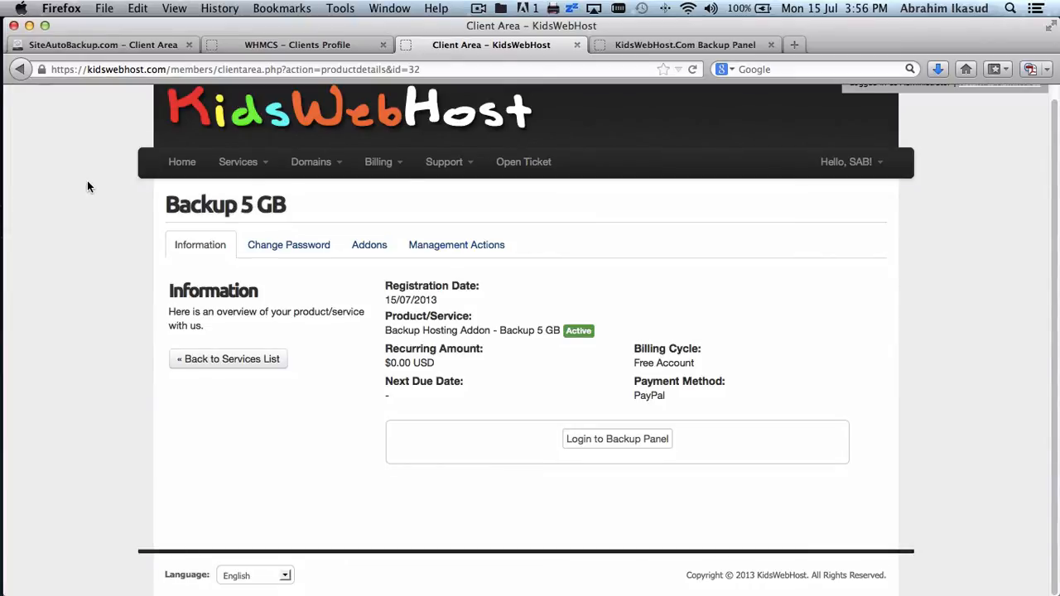
- View the page source and select the header code down to the contentpadded div
{"action": "right_click", "coordinate": [88, 186]}
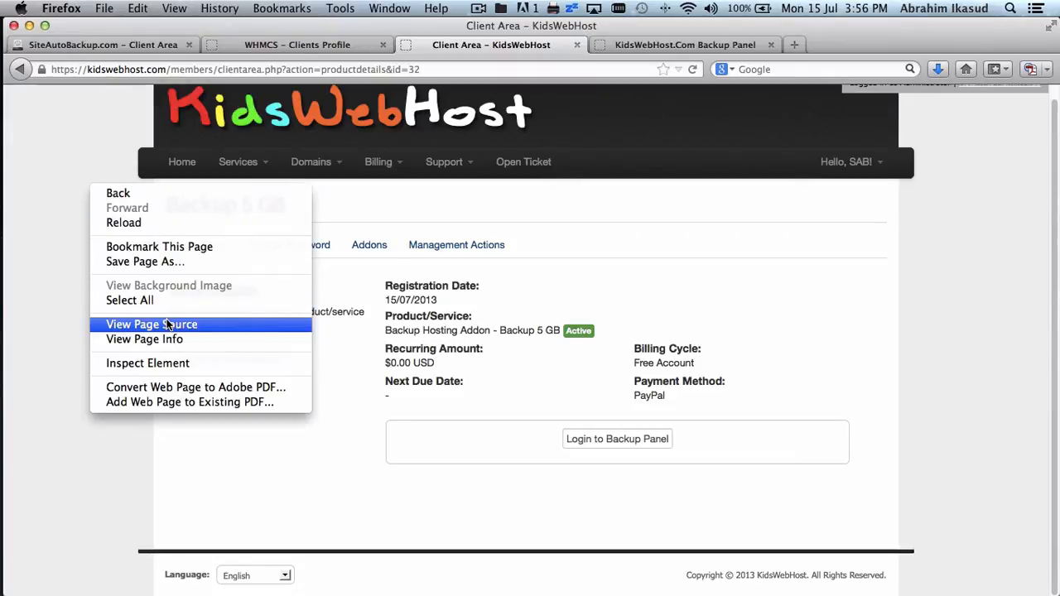
{"action": "left_click", "coordinate": [193, 324]}
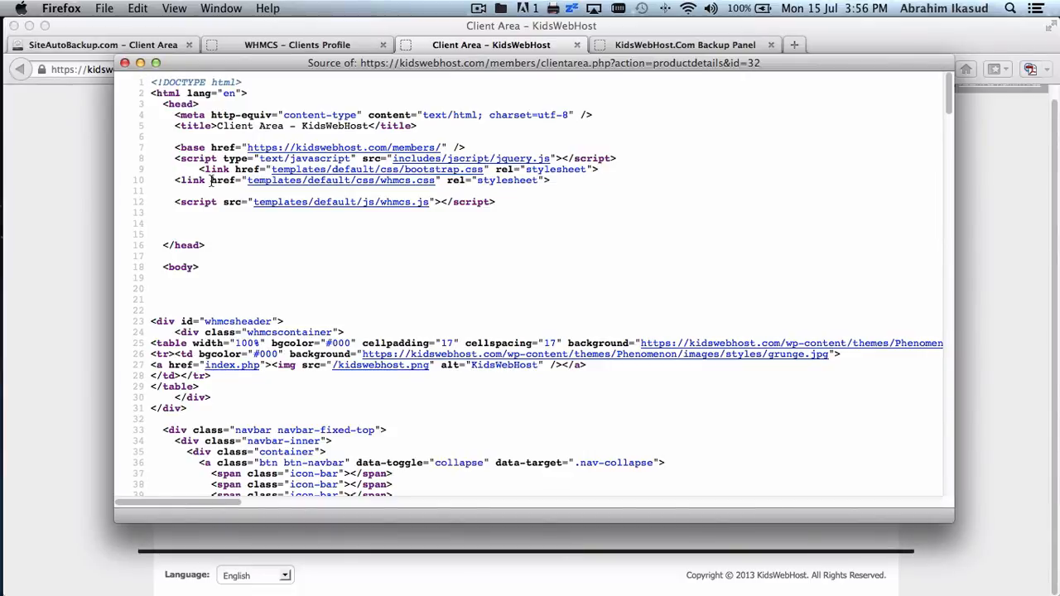
{"action": "left_click_drag", "start_coordinate": [153, 82], "coordinate": [194, 158]}
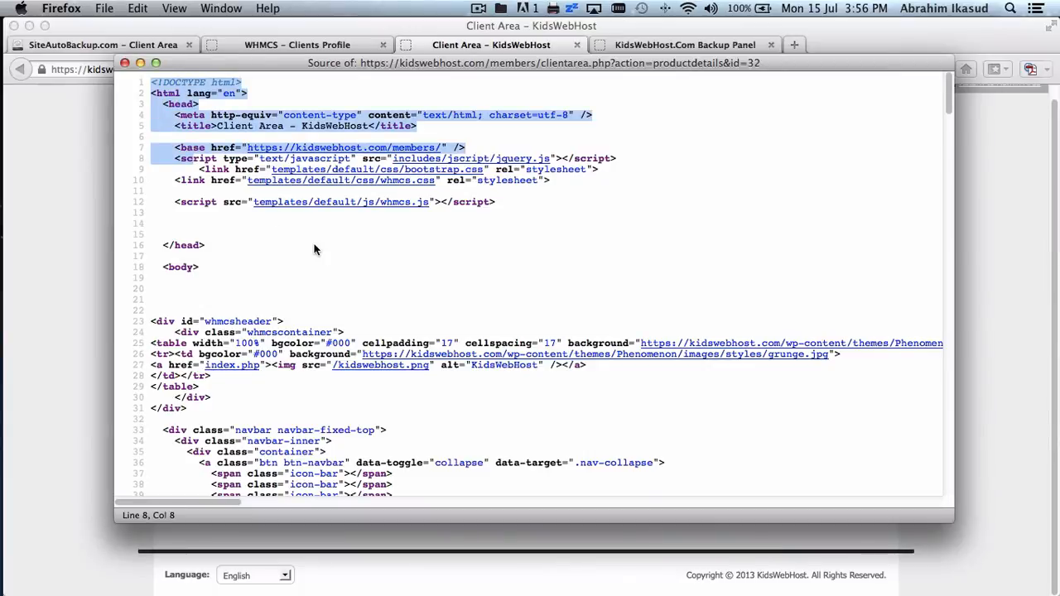
{"action": "scroll", "coordinate": [314, 249], "scroll_direction": "down", "scroll_amount": 20}
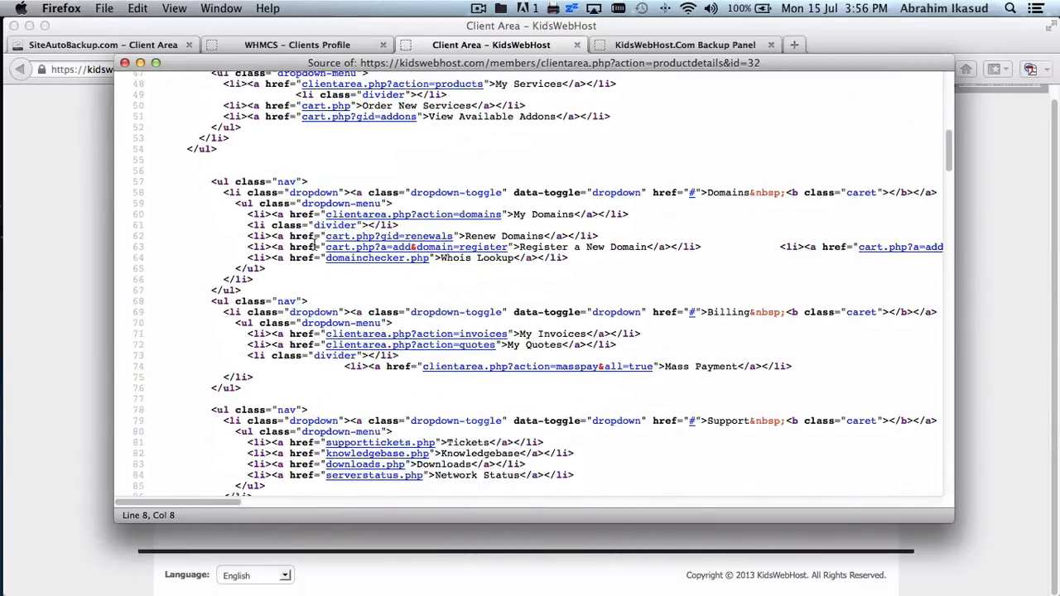
{"action": "scroll", "coordinate": [314, 247], "scroll_direction": "down", "scroll_amount": 10}
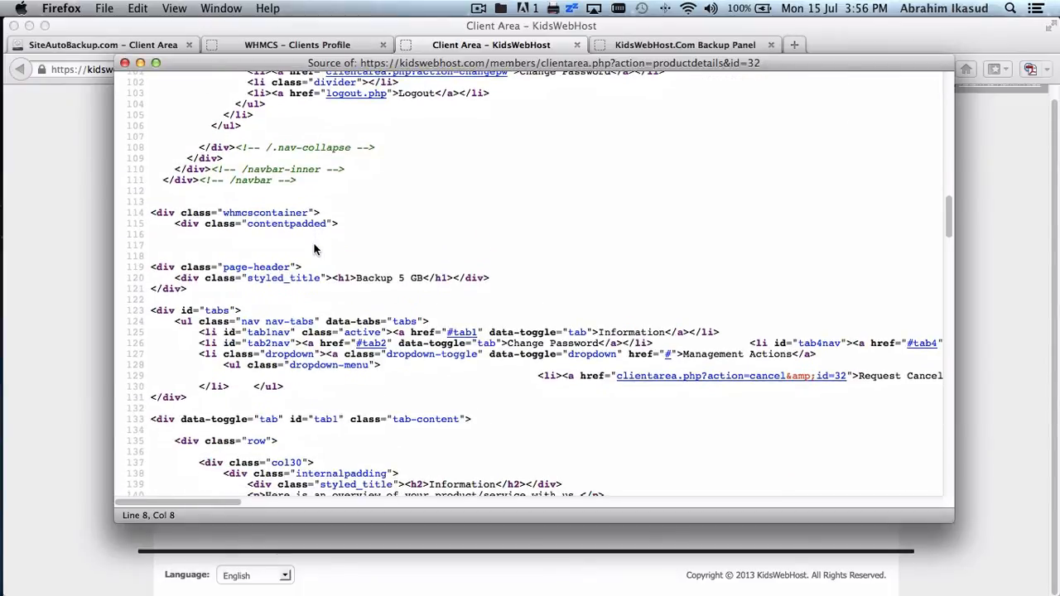
{"action": "left_click", "coordinate": [328, 227], "text": "shift"}
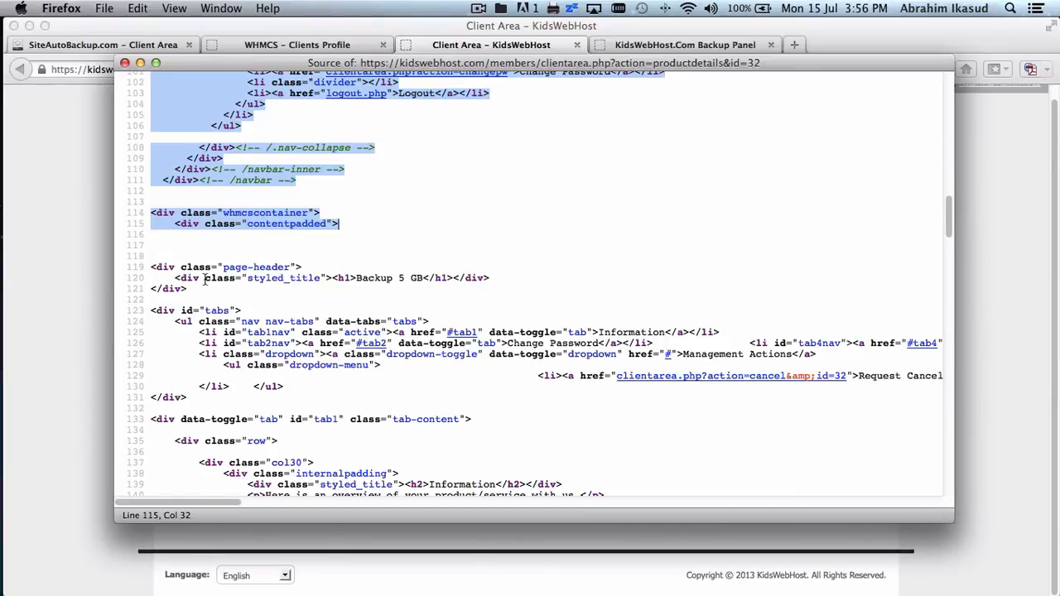
- Close the source window and return to the Backup 5 GB client page via Mission Control
{"action": "key", "text": "super+w"}
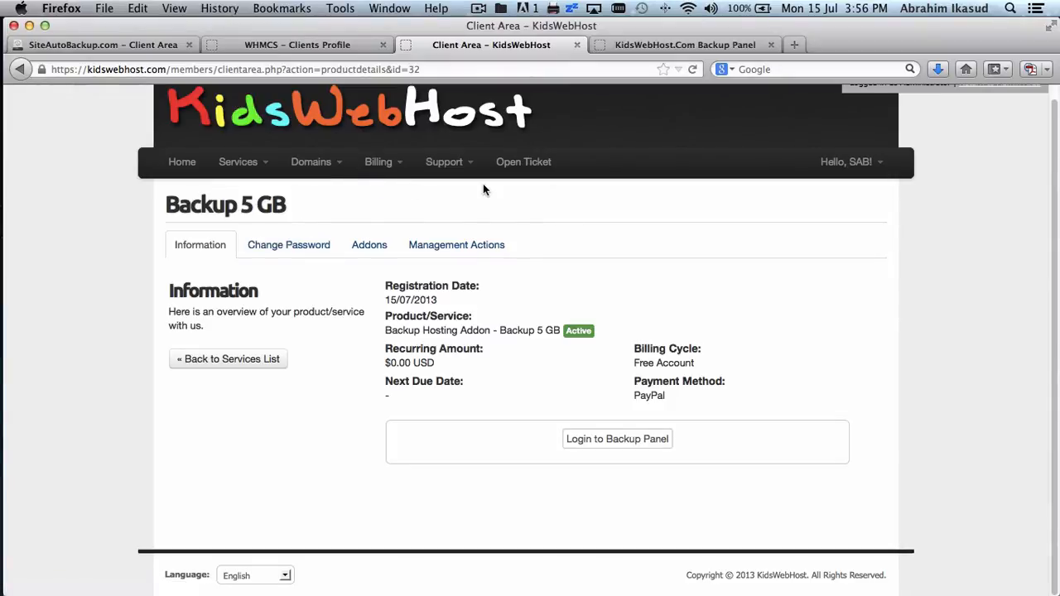
{"action": "key", "text": "ctrl+Up"}
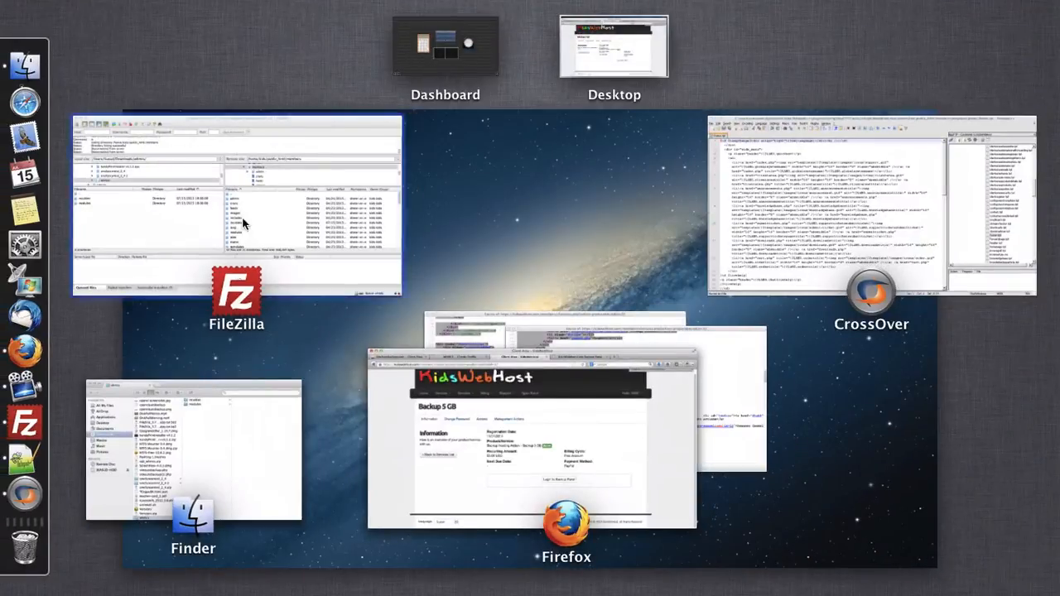
{"action": "left_click", "coordinate": [556, 329]}
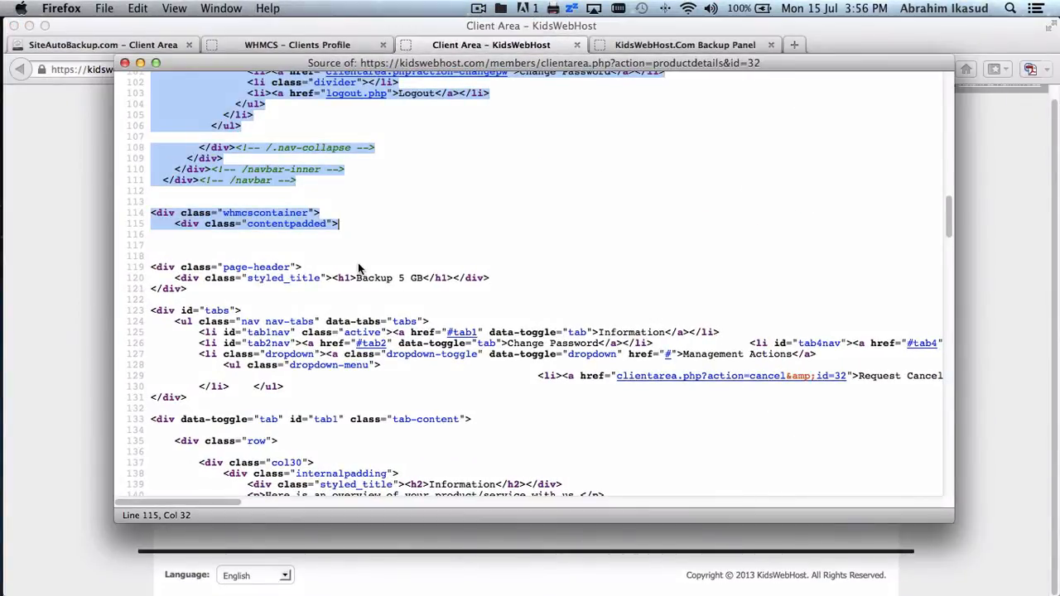
{"action": "left_click", "coordinate": [100, 207]}
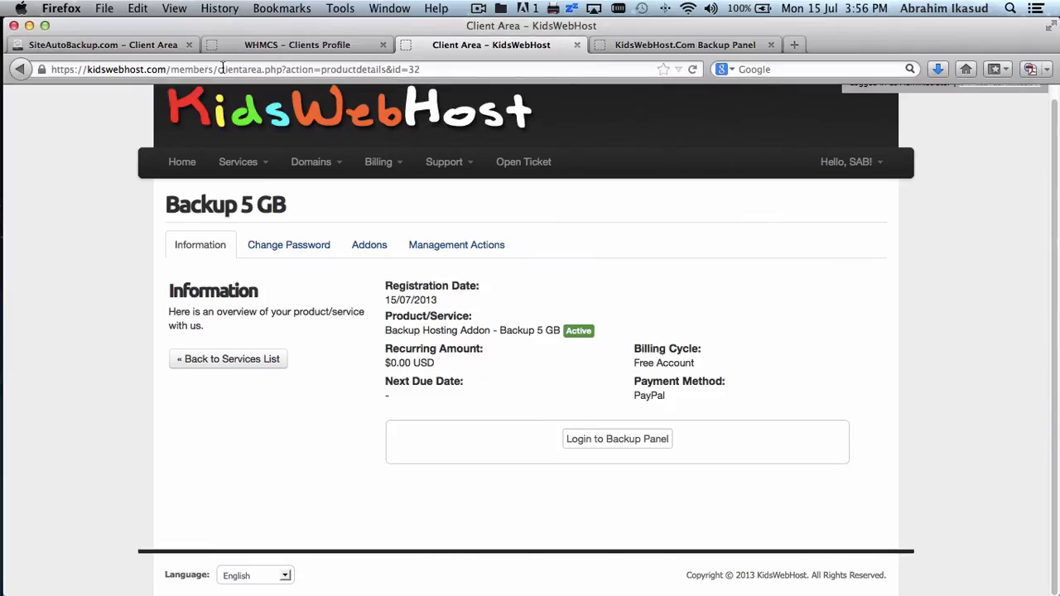
- Paste the copied KidsWebHost header code into the SiteAutoBackup skin's empty HEADER box and scroll through it
{"action": "left_click", "coordinate": [133, 46]}
{"action": "left_click", "coordinate": [555, 269]}
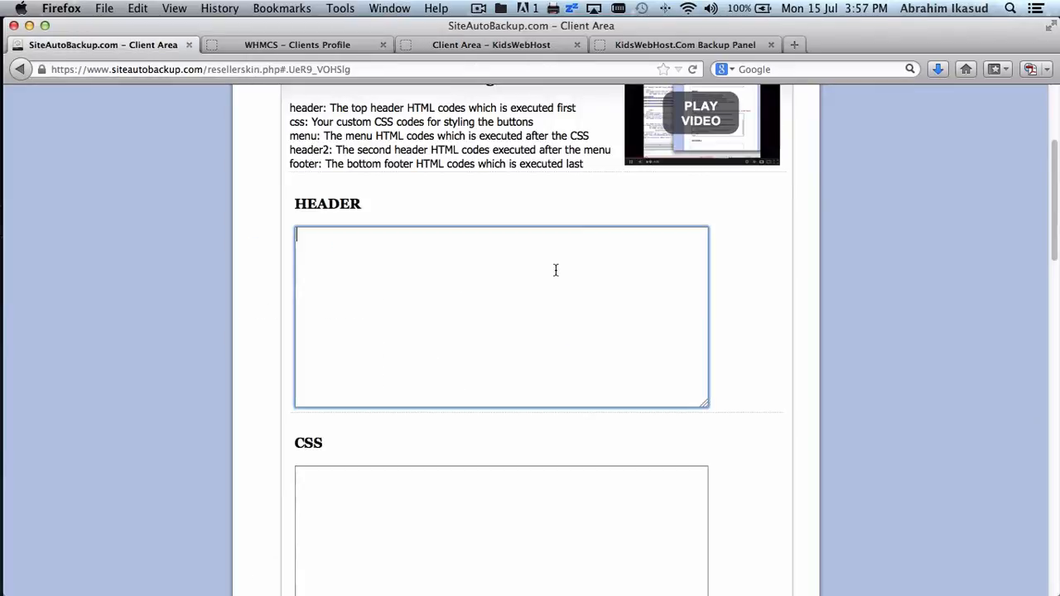
{"action": "key", "text": "super+v"}
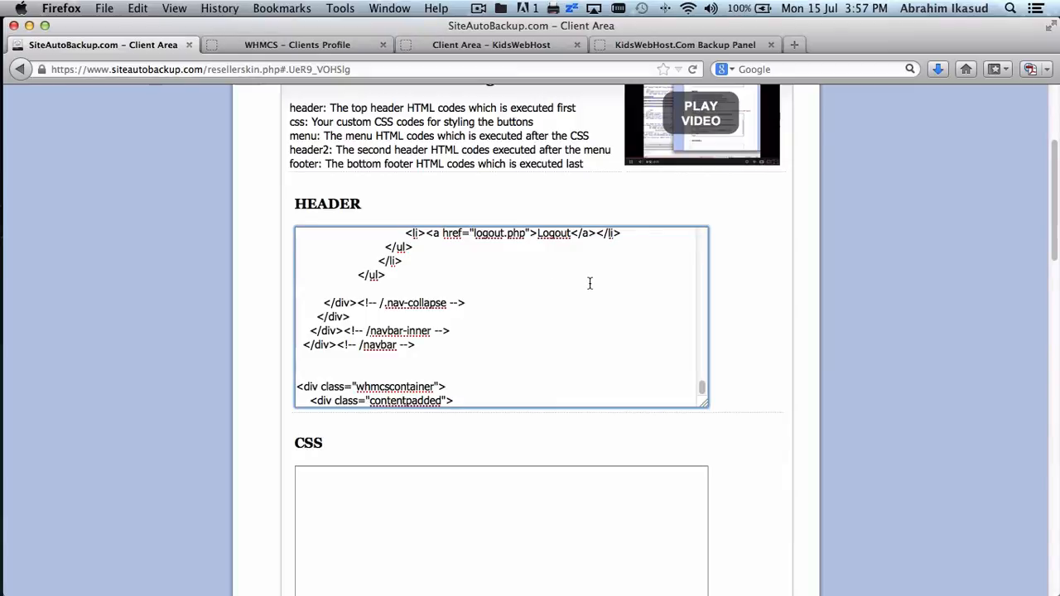
{"action": "scroll", "coordinate": [773, 360], "scroll_direction": "down", "scroll_amount": 5}
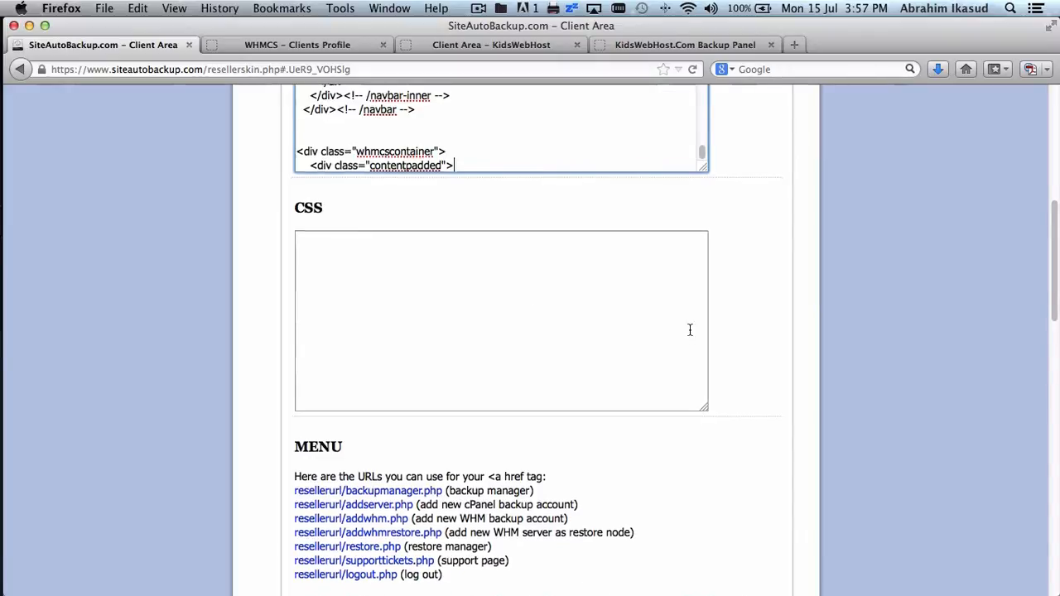
{"action": "scroll", "coordinate": [690, 330], "scroll_direction": "down", "scroll_amount": 3}
{"action": "scroll", "coordinate": [690, 330], "scroll_direction": "down", "scroll_amount": 3}
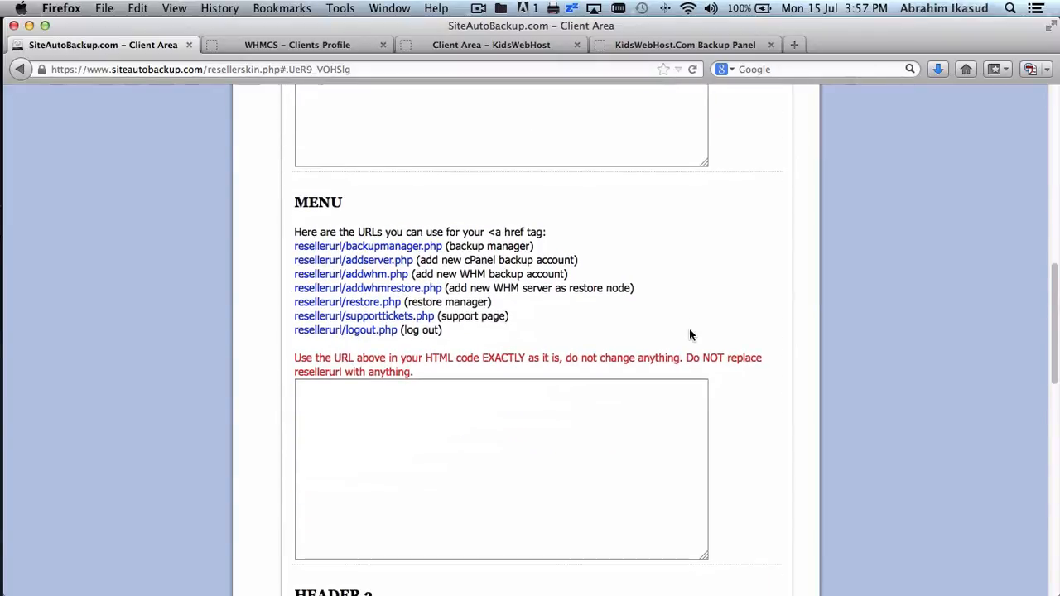
{"action": "scroll", "coordinate": [570, 287], "scroll_direction": "up", "scroll_amount": 6}
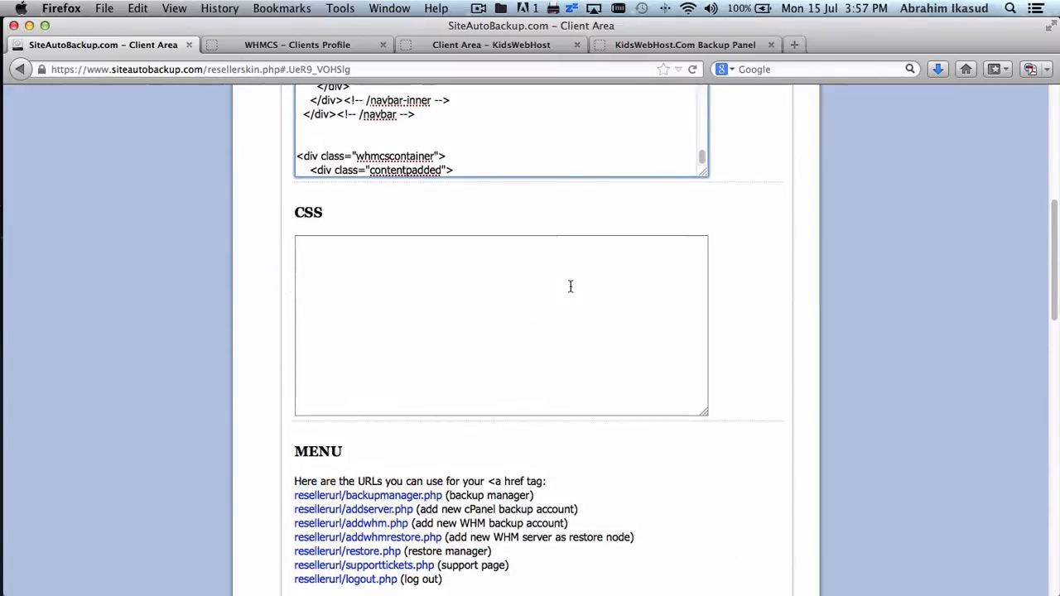
{"action": "scroll", "coordinate": [569, 286], "scroll_direction": "down", "scroll_amount": 5}
{"action": "scroll", "coordinate": [521, 171], "scroll_direction": "up", "scroll_amount": 3}
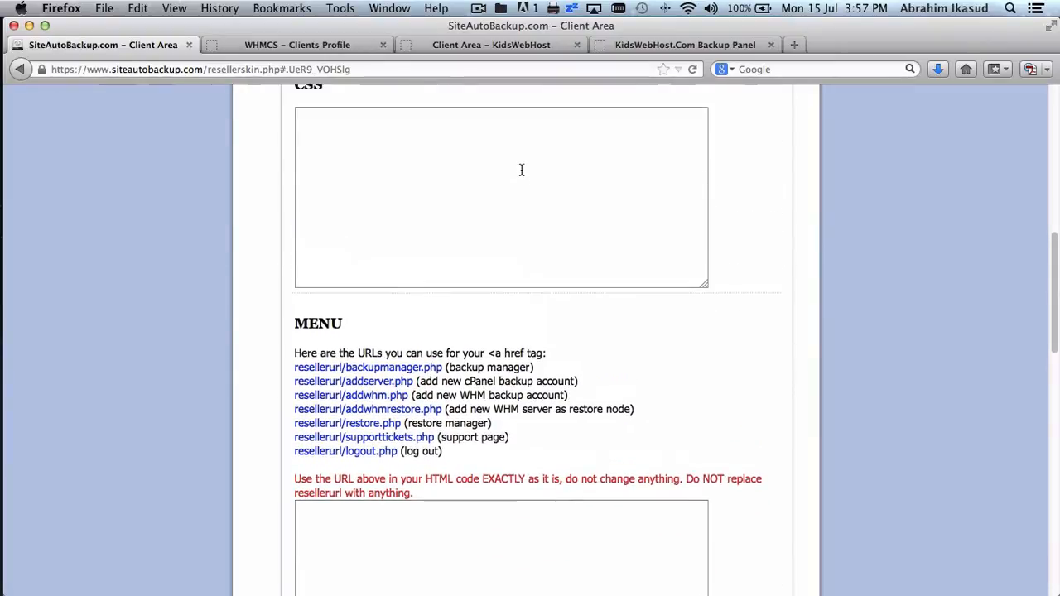
{"action": "scroll", "coordinate": [521, 170], "scroll_direction": "down", "scroll_amount": 15}
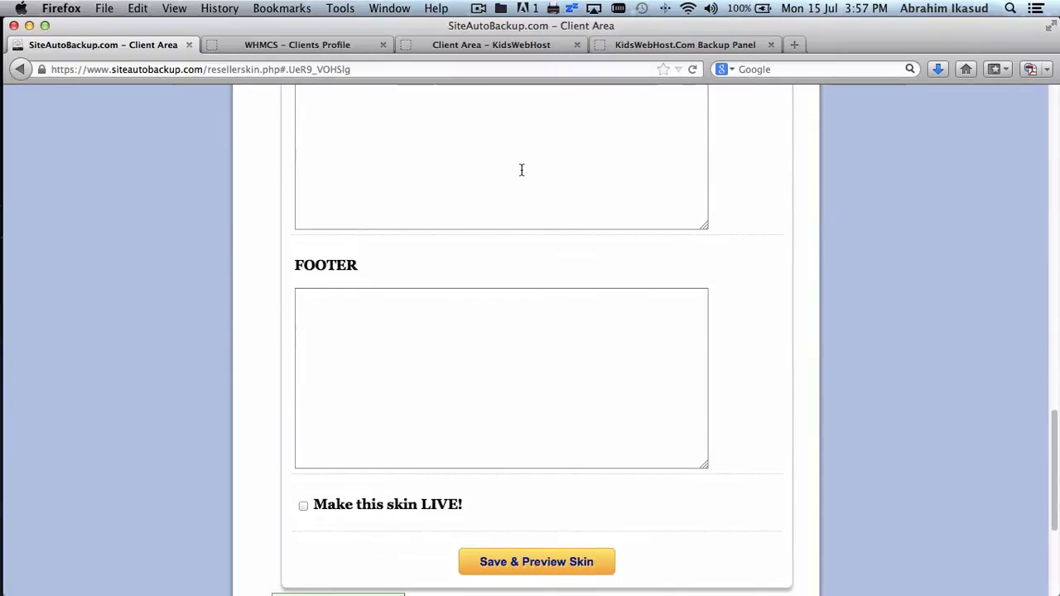
{"action": "scroll", "coordinate": [520, 169], "scroll_direction": "down", "scroll_amount": 1}
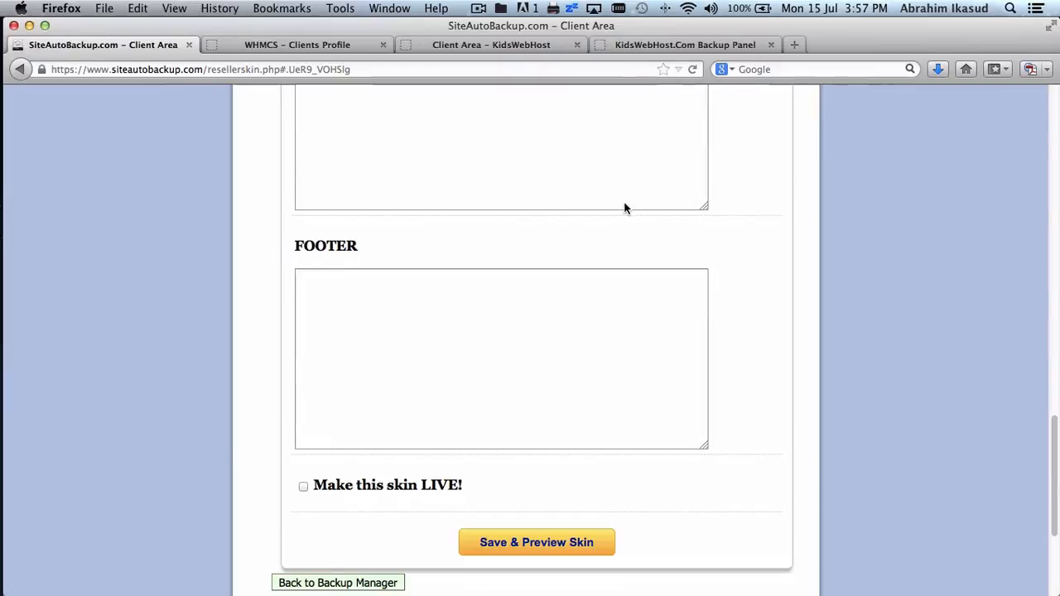
{"action": "key", "text": "ctrl+Up"}
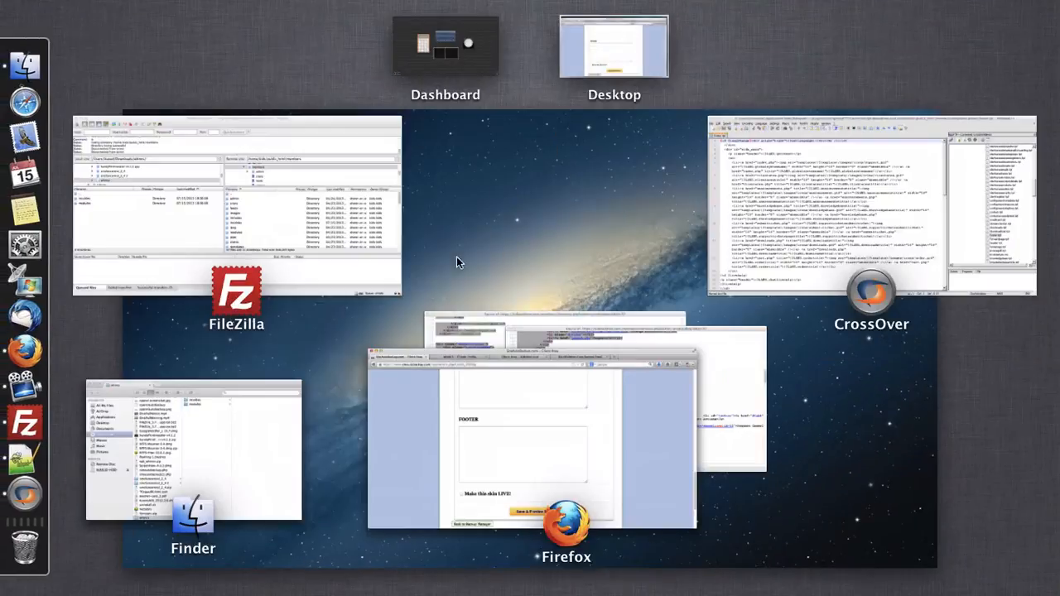
- Copy the page source's footer code from line 333 to the end, then close the source window
{"action": "left_click", "coordinate": [553, 324]}
{"action": "scroll", "coordinate": [426, 262], "scroll_direction": "down", "scroll_amount": 15}
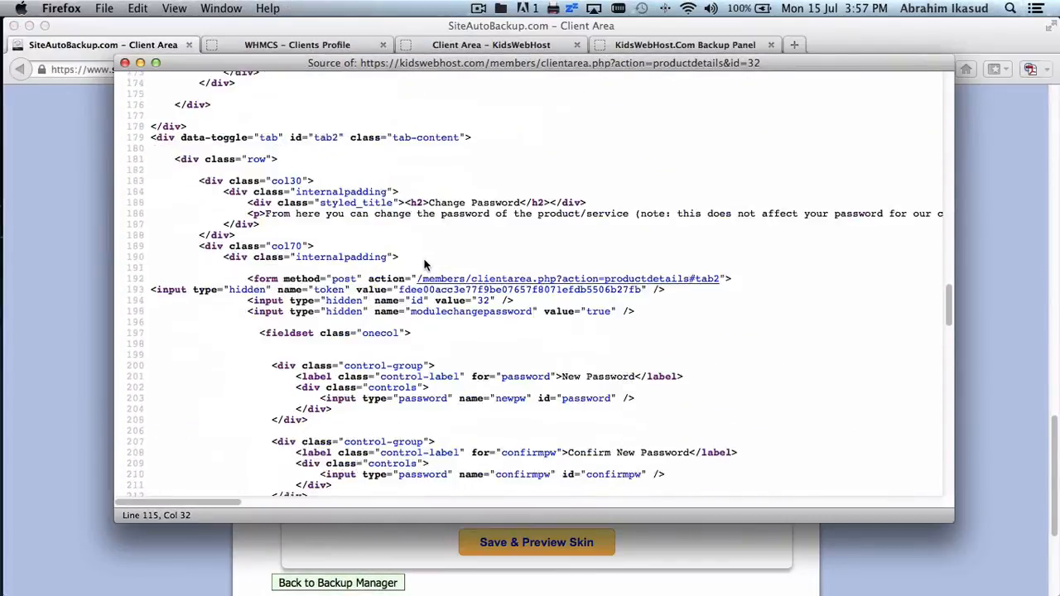
{"action": "scroll", "coordinate": [424, 265], "scroll_direction": "right", "scroll_amount": 1}
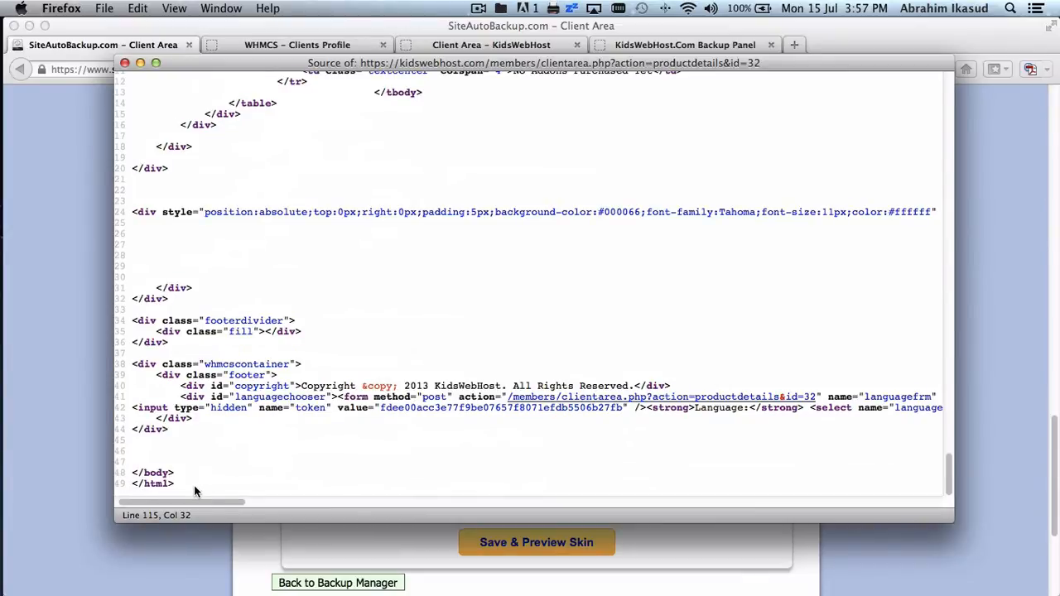
{"action": "left_click_drag", "start_coordinate": [194, 486], "coordinate": [173, 426]}
{"action": "scroll", "coordinate": [172, 422], "scroll_direction": "up", "scroll_amount": 3}
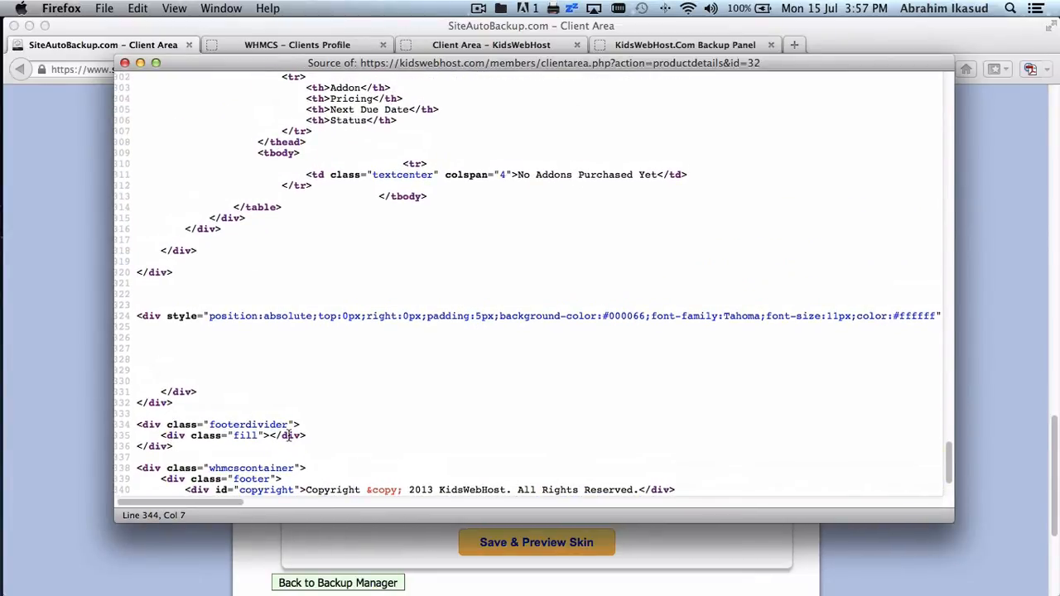
{"action": "scroll", "coordinate": [298, 395], "scroll_direction": "down", "scroll_amount": 2}
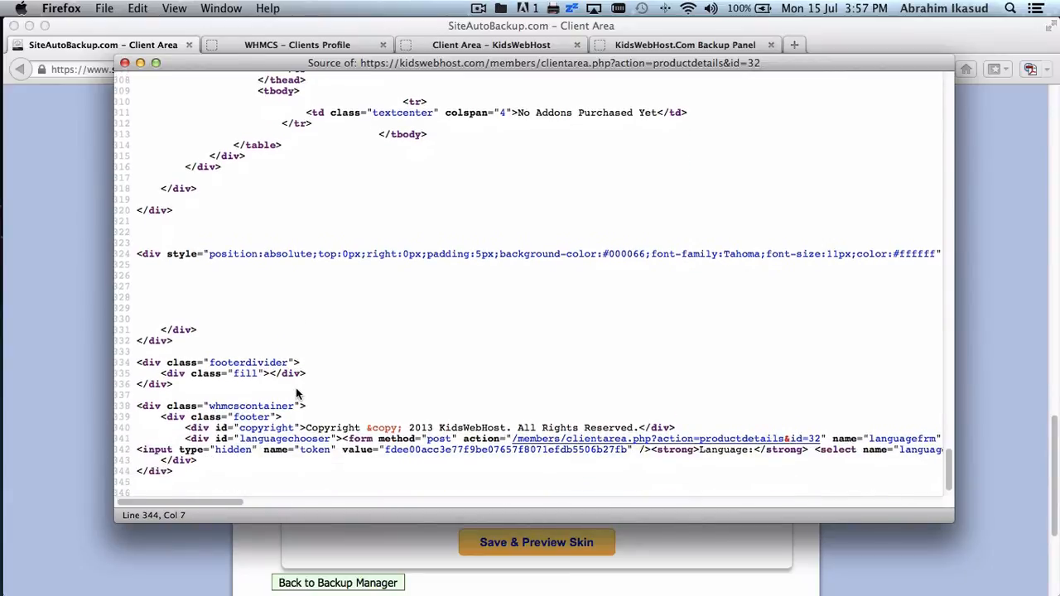
{"action": "left_click", "coordinate": [225, 353], "text": "shift"}
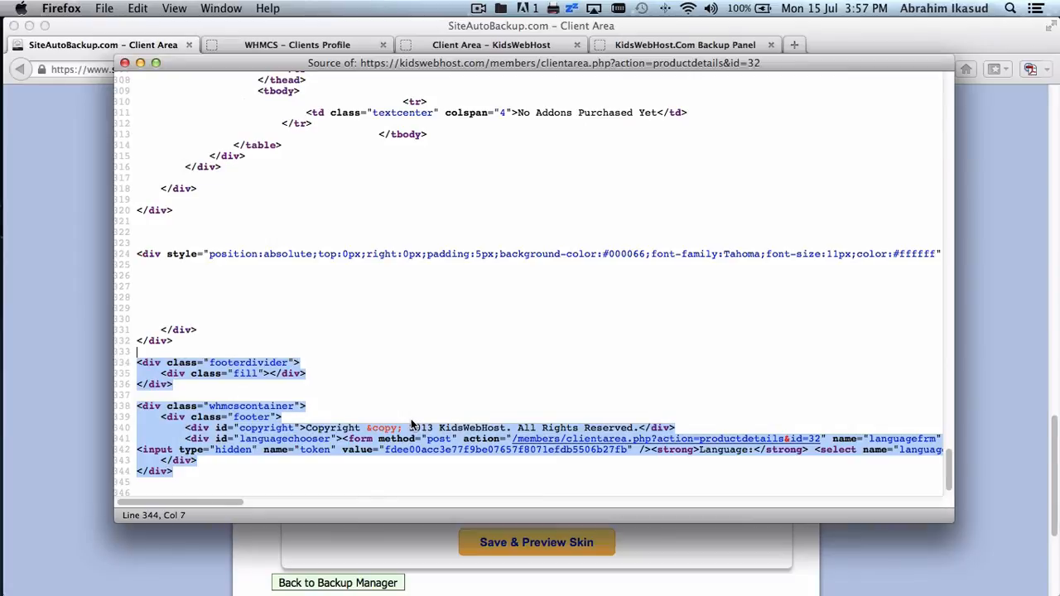
{"action": "scroll", "coordinate": [411, 425], "scroll_direction": "down", "scroll_amount": 1}
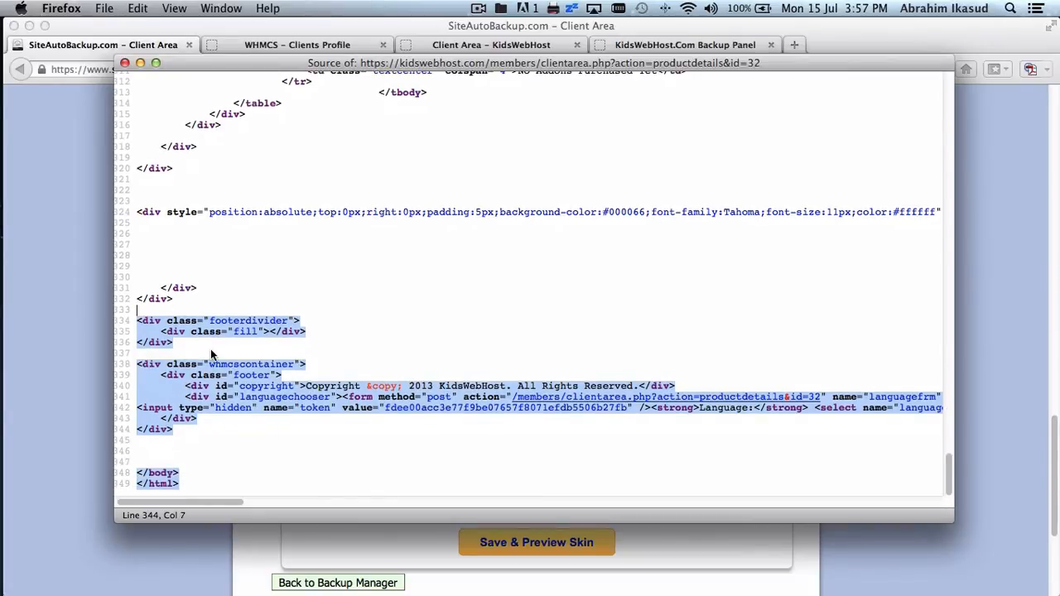
{"action": "key", "text": "super+w"}
- Paste the footer code into the FOOTER box and save the skin with a preview
{"action": "left_click", "coordinate": [391, 358]}
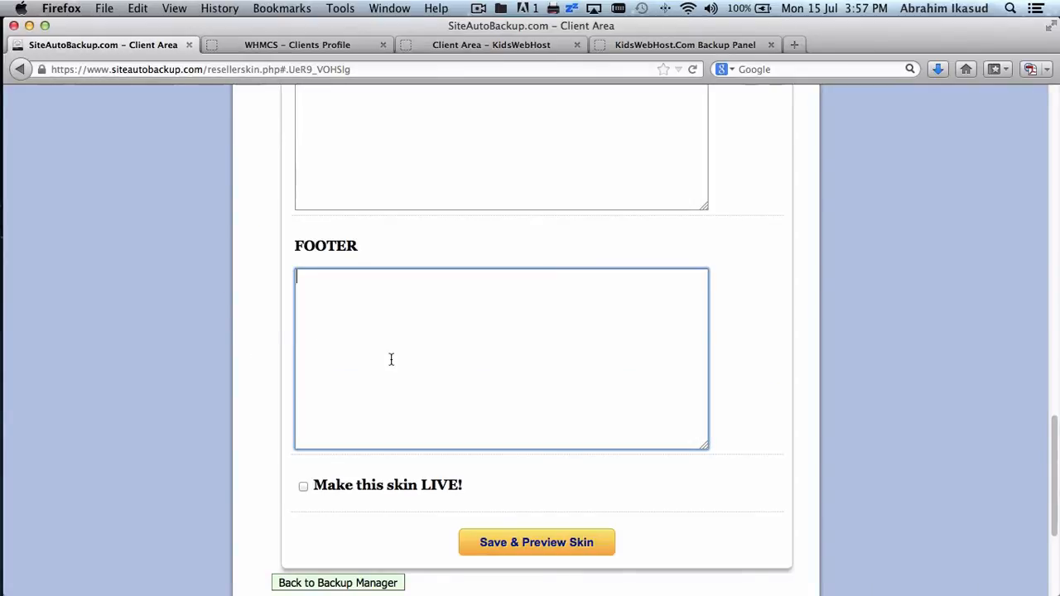
{"action": "key", "text": "super+v"}
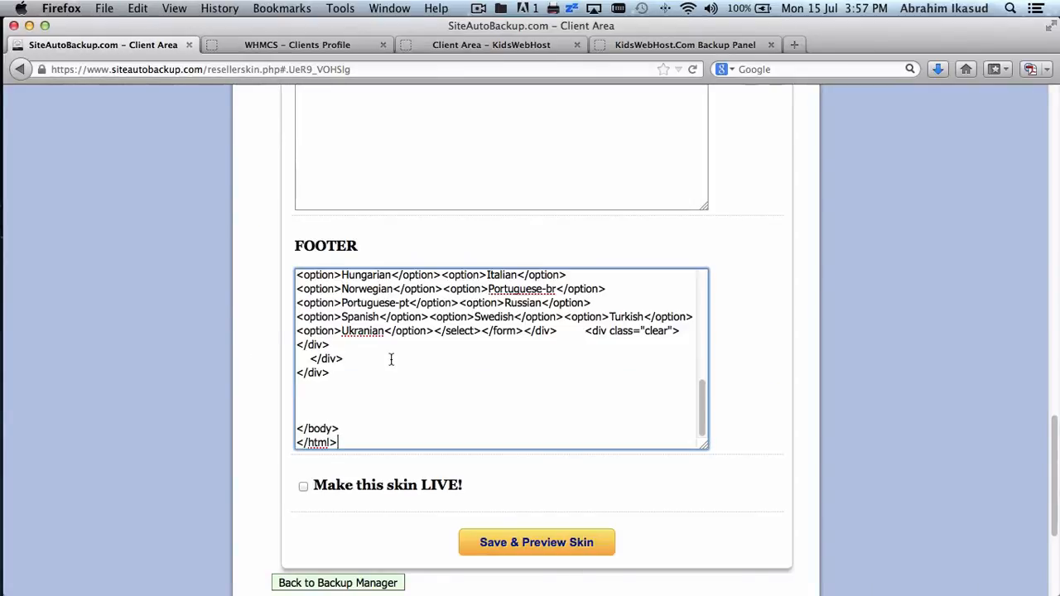
{"action": "left_click", "coordinate": [545, 543]}
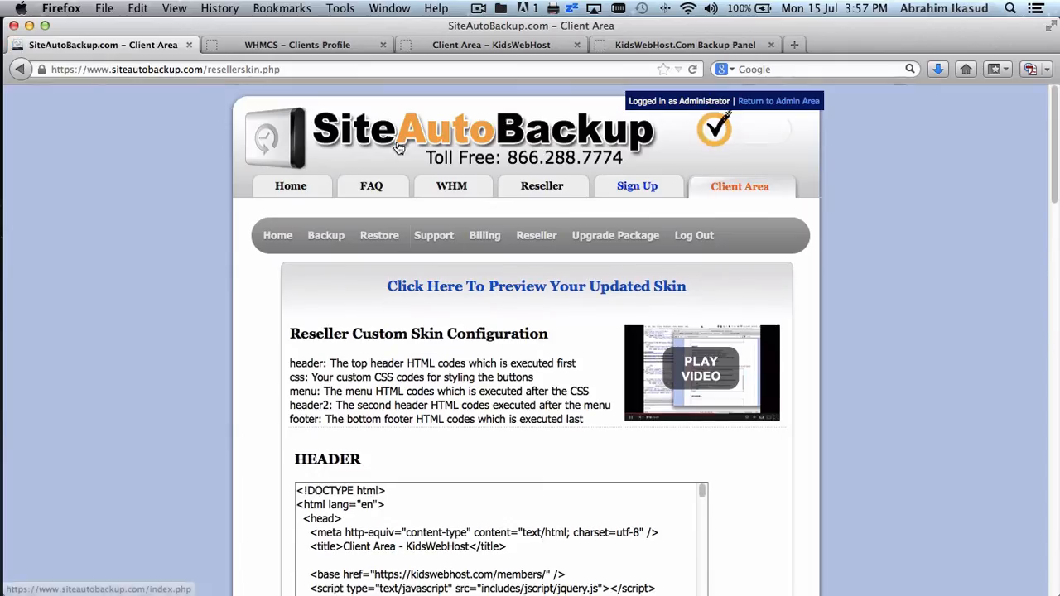
- Open the updated skin preview and check its Services, Domains, Billing, Support menus and Open Ticket page
{"action": "left_click", "coordinate": [491, 285]}
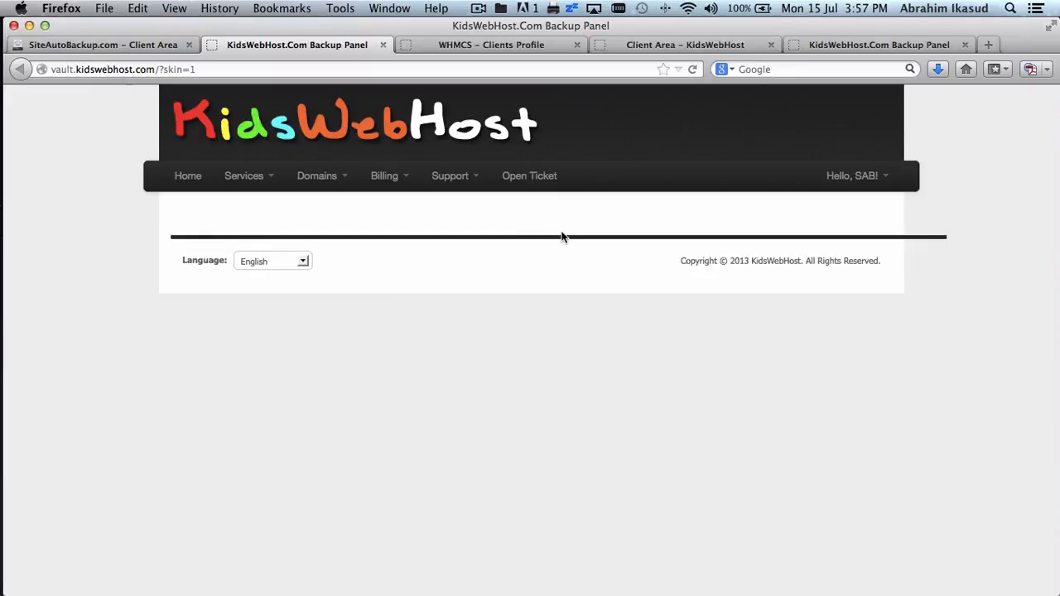
{"action": "left_click", "coordinate": [255, 182]}
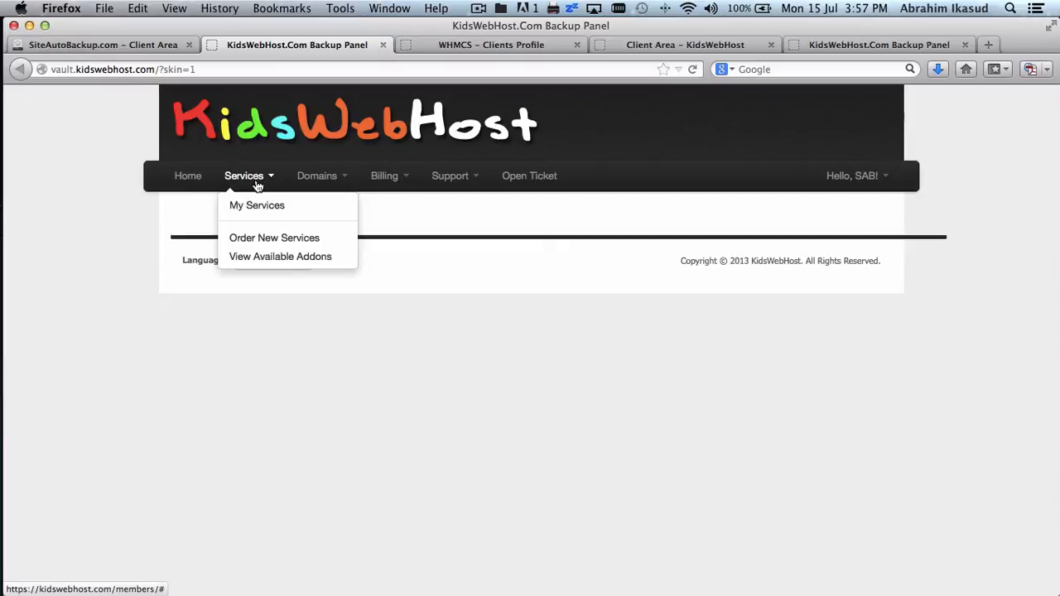
{"action": "left_click", "coordinate": [312, 178]}
{"action": "left_click", "coordinate": [377, 179]}
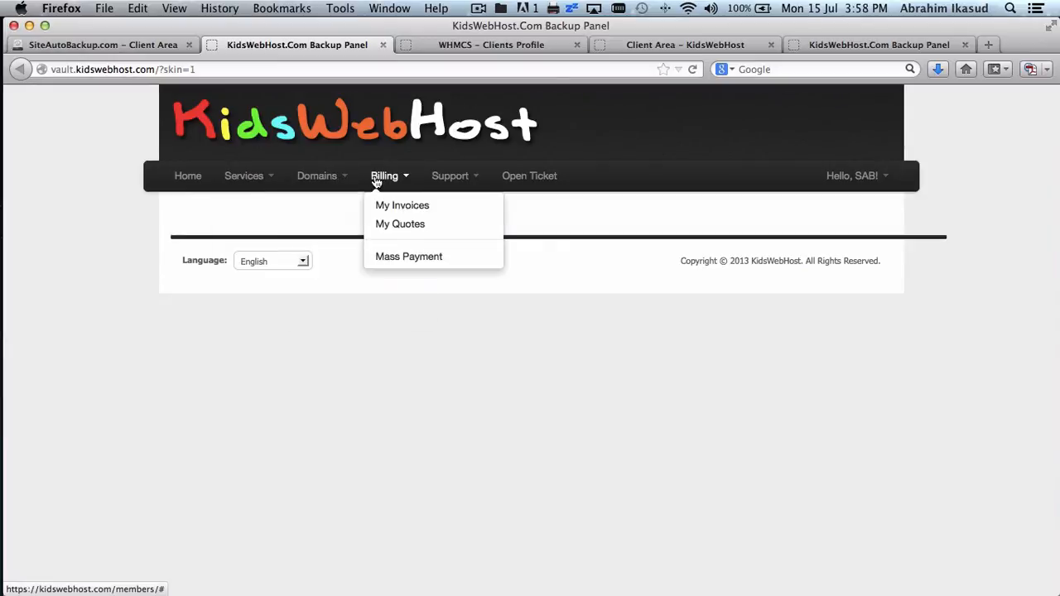
{"action": "left_click", "coordinate": [443, 177]}
{"action": "left_click", "coordinate": [513, 176]}
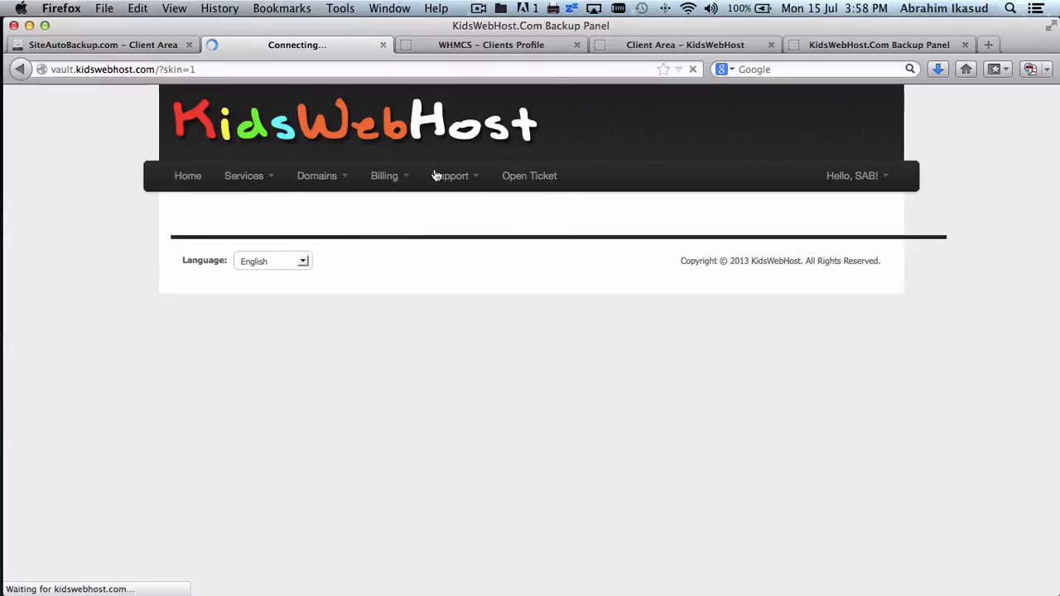
- Compare against the KidsWebHost Backup 5 GB page and original backup panel, then return to skin configuration
{"action": "left_click", "coordinate": [661, 46]}
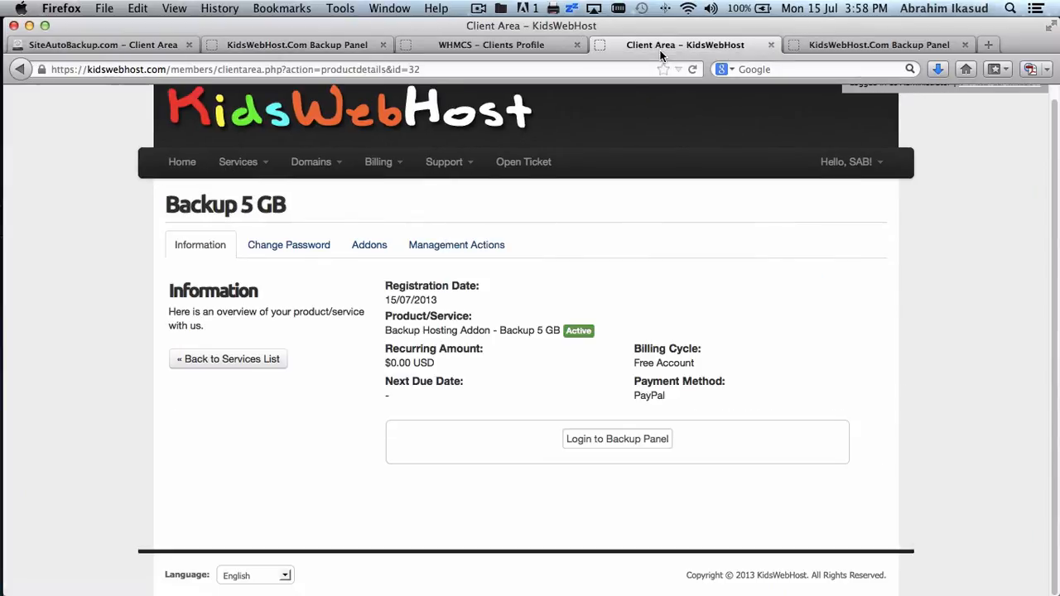
{"action": "left_click", "coordinate": [809, 46]}
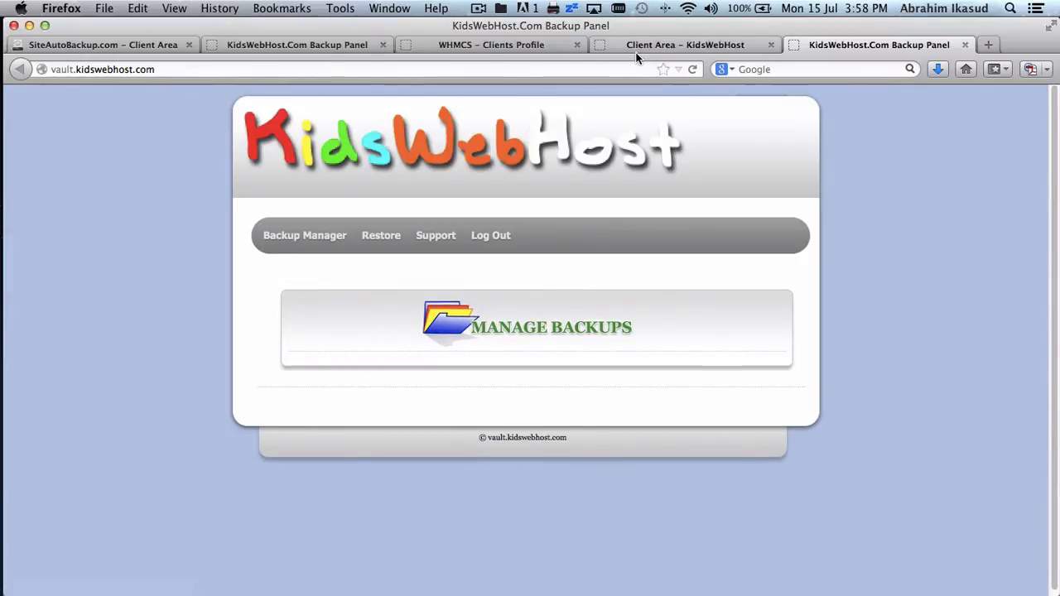
{"action": "left_click", "coordinate": [303, 46]}
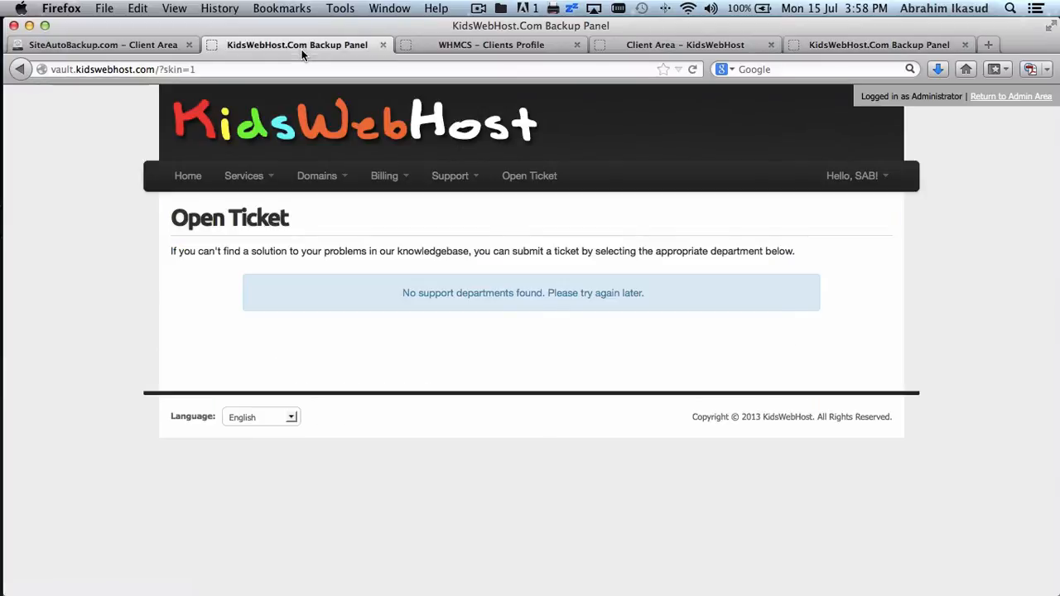
{"action": "left_click", "coordinate": [111, 46]}
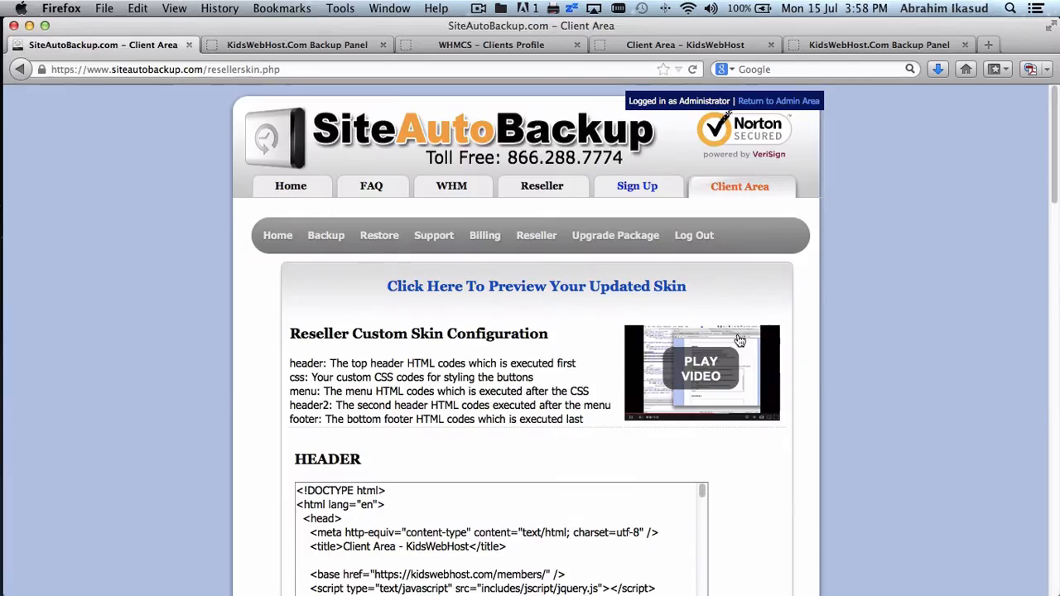
- Scroll the HEADER code down to the Services dropdown and select the Order New Services line
{"action": "scroll", "coordinate": [871, 352], "scroll_direction": "down", "scroll_amount": 5}
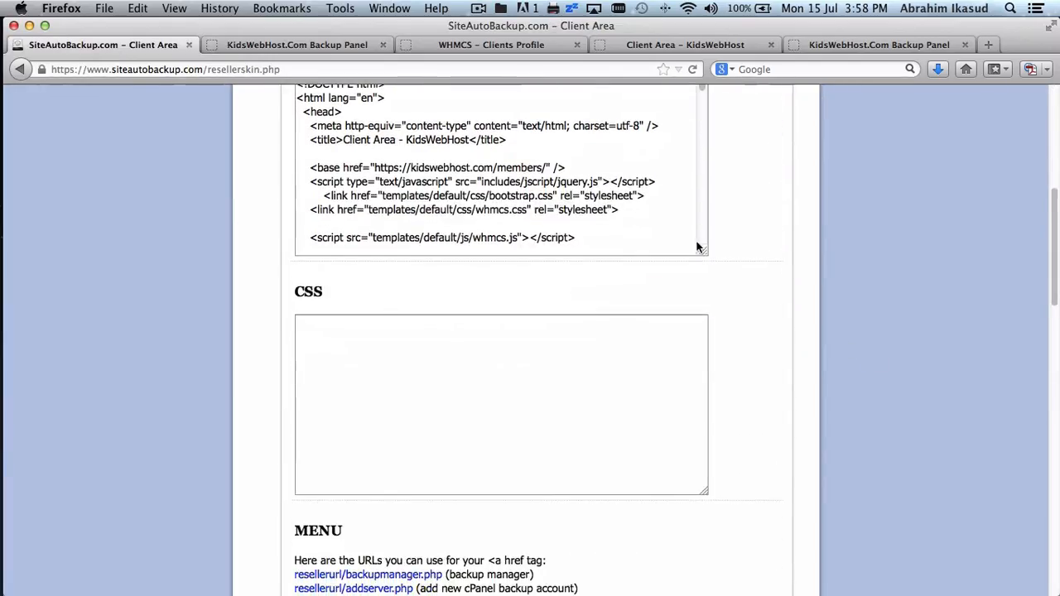
{"action": "scroll", "coordinate": [696, 246], "scroll_direction": "up", "scroll_amount": 1}
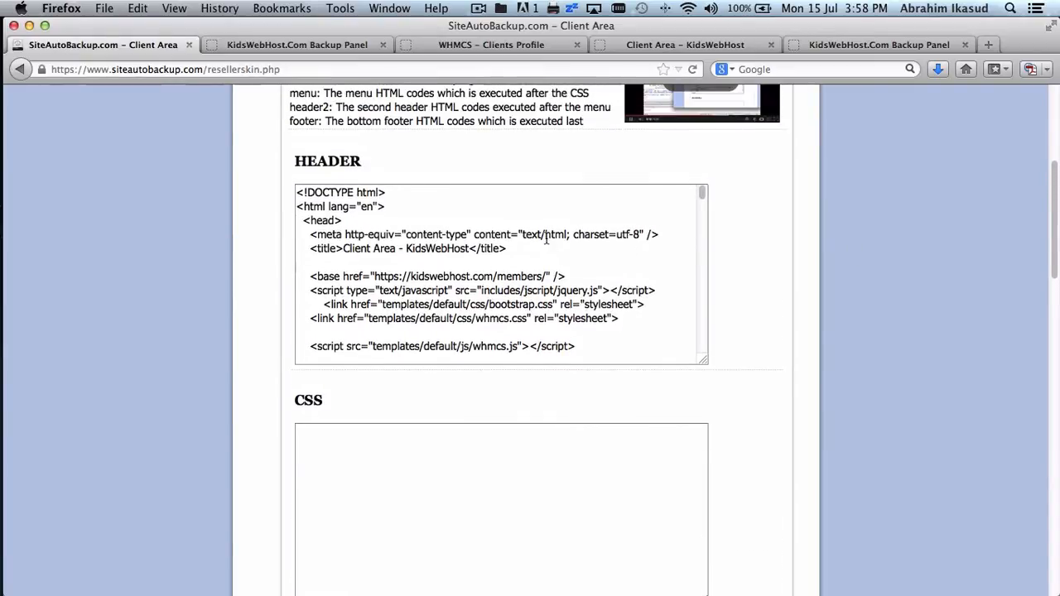
{"action": "scroll", "coordinate": [546, 238], "scroll_direction": "down", "scroll_amount": 10}
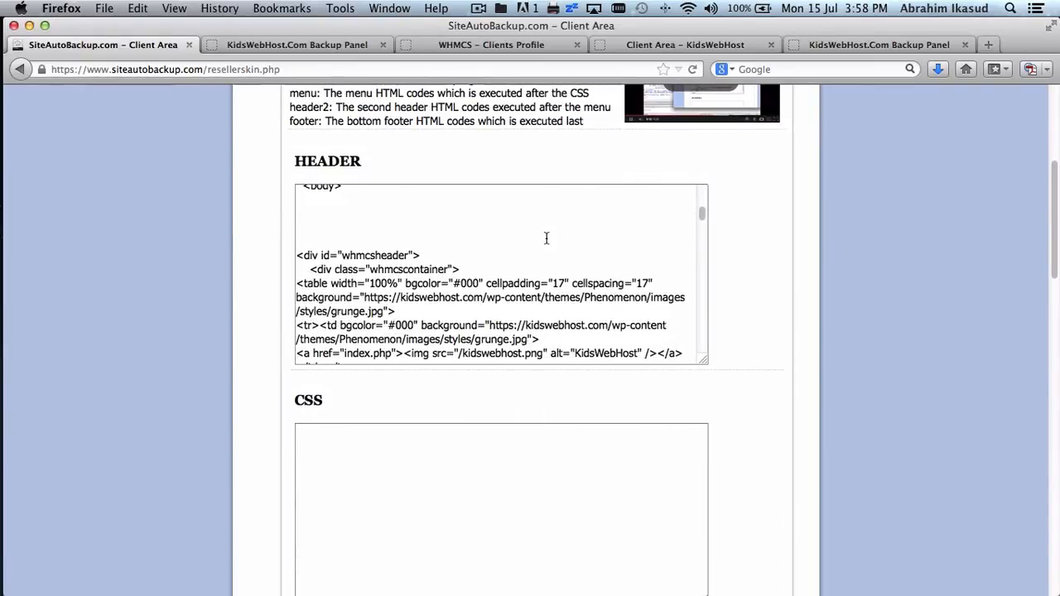
{"action": "scroll", "coordinate": [546, 238], "scroll_direction": "down", "scroll_amount": 3}
{"action": "scroll", "coordinate": [546, 239], "scroll_direction": "down", "scroll_amount": 5}
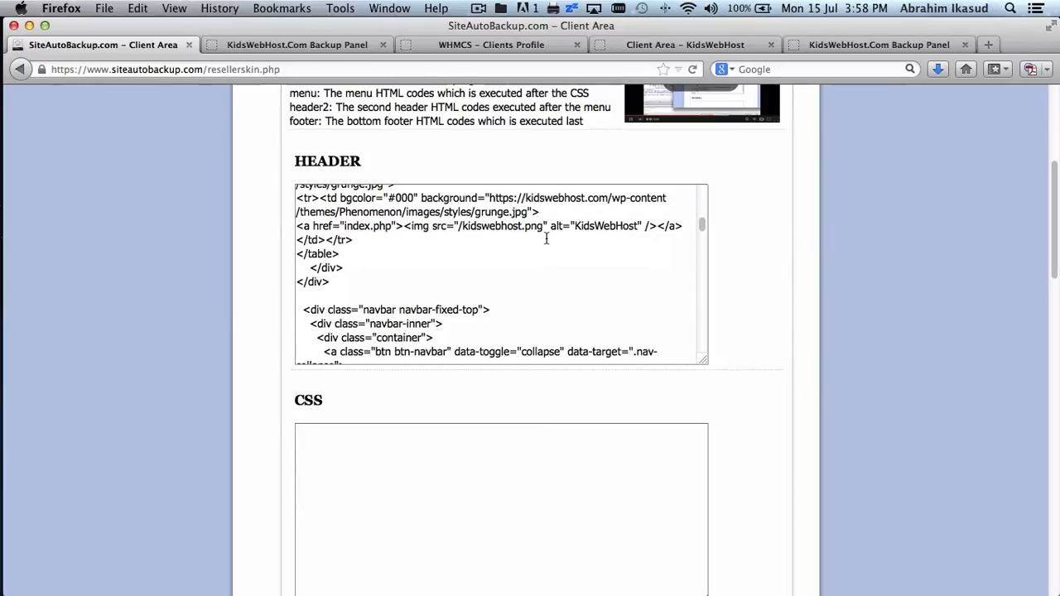
{"action": "scroll", "coordinate": [546, 239], "scroll_direction": "down", "scroll_amount": 5}
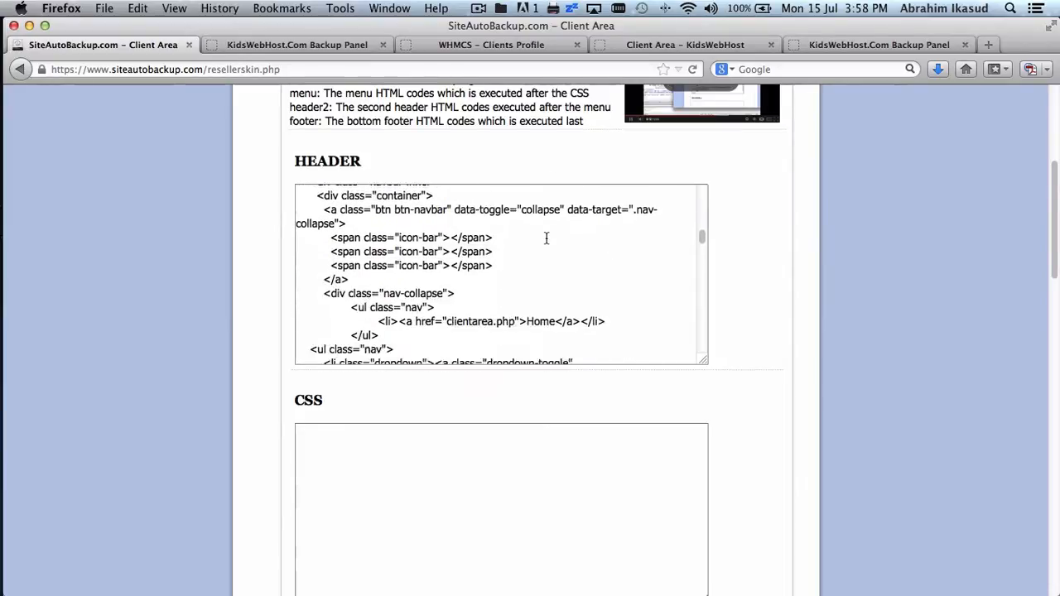
{"action": "scroll", "coordinate": [546, 239], "scroll_direction": "down", "scroll_amount": 2}
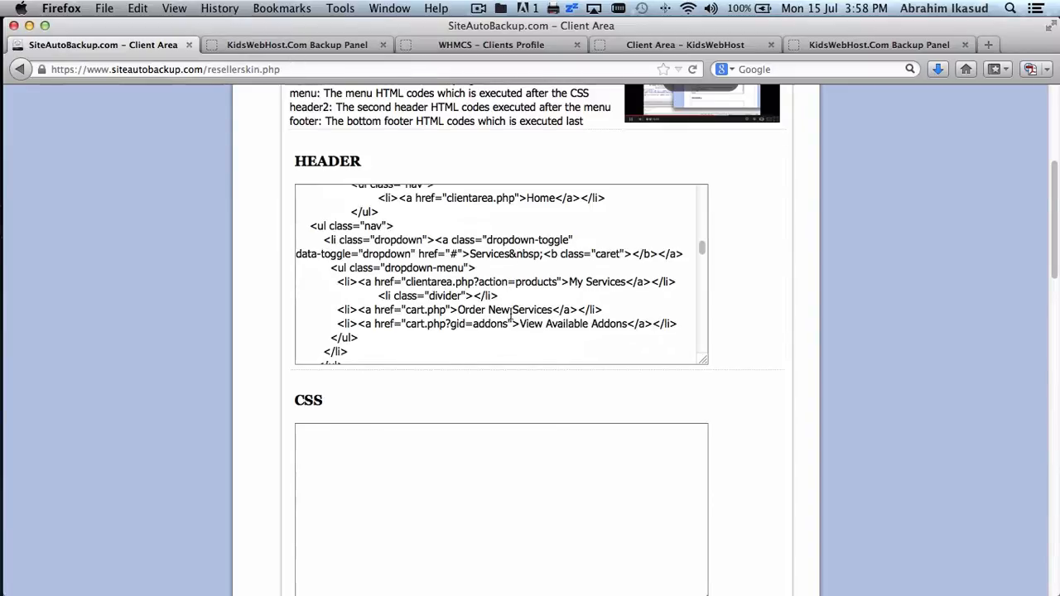
{"action": "triple_click", "coordinate": [469, 310]}
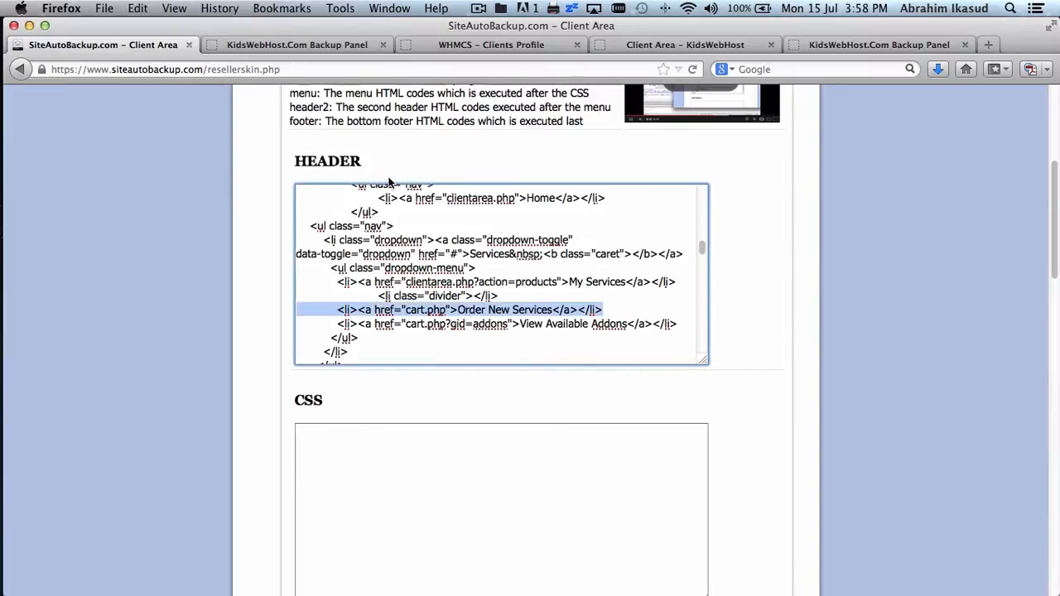
- Inspect the KidsWebHost backup panel's Services, Domains, Billing and Support dropdown entries, then show the WHMCS client profile
{"action": "left_click", "coordinate": [330, 44]}
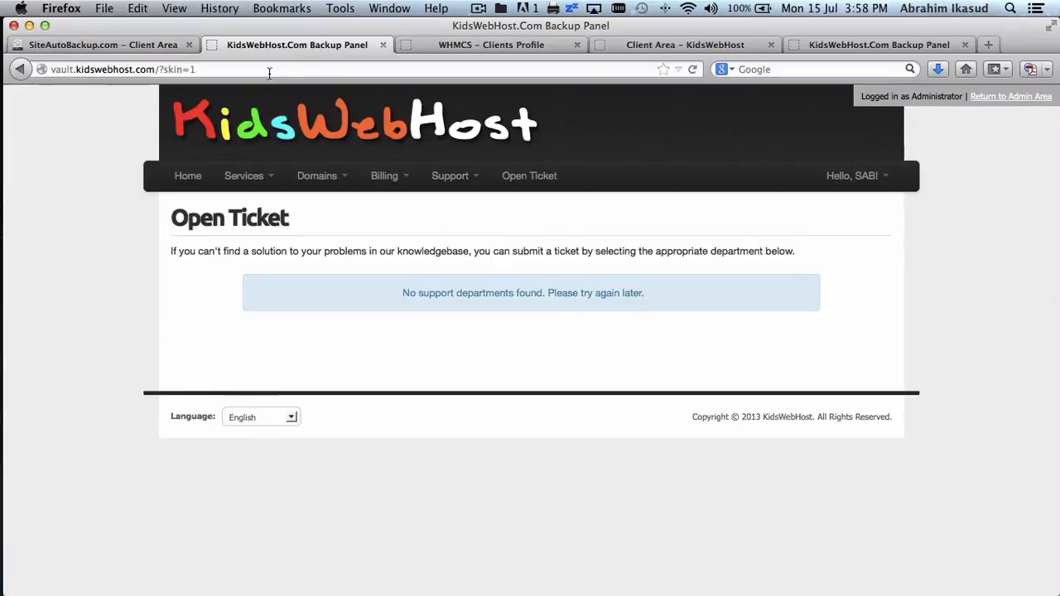
{"action": "left_click", "coordinate": [258, 176]}
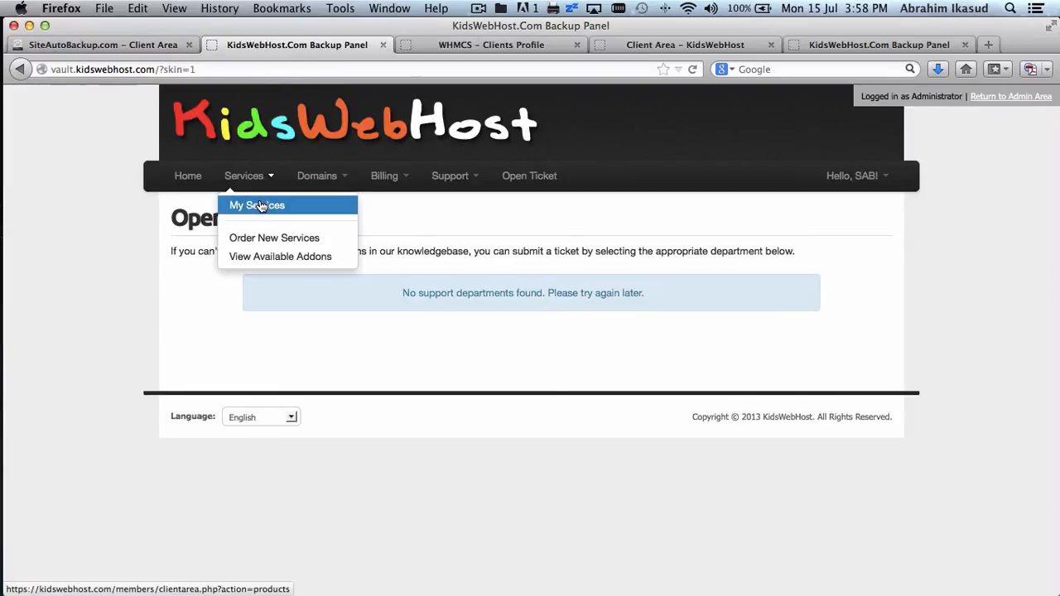
{"action": "left_click", "coordinate": [317, 178]}
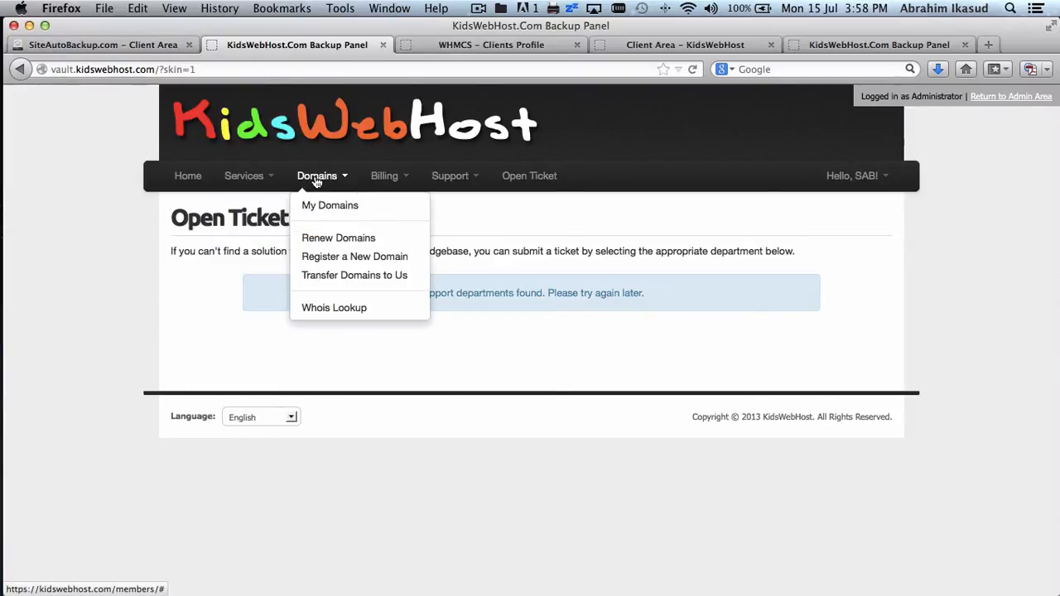
{"action": "left_click", "coordinate": [386, 182]}
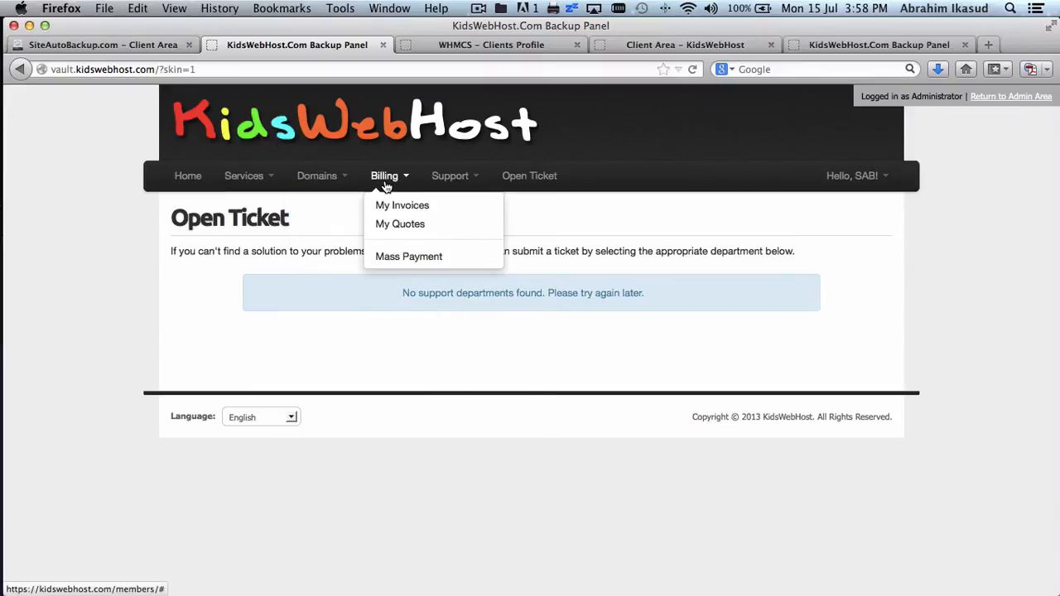
{"action": "left_click", "coordinate": [447, 178]}
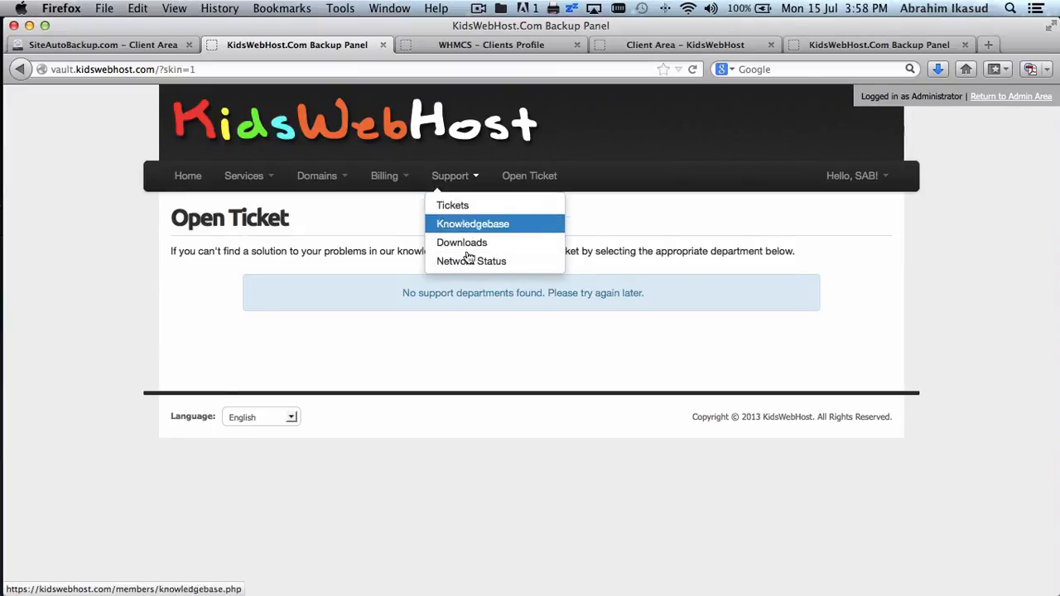
{"action": "left_click", "coordinate": [373, 178]}
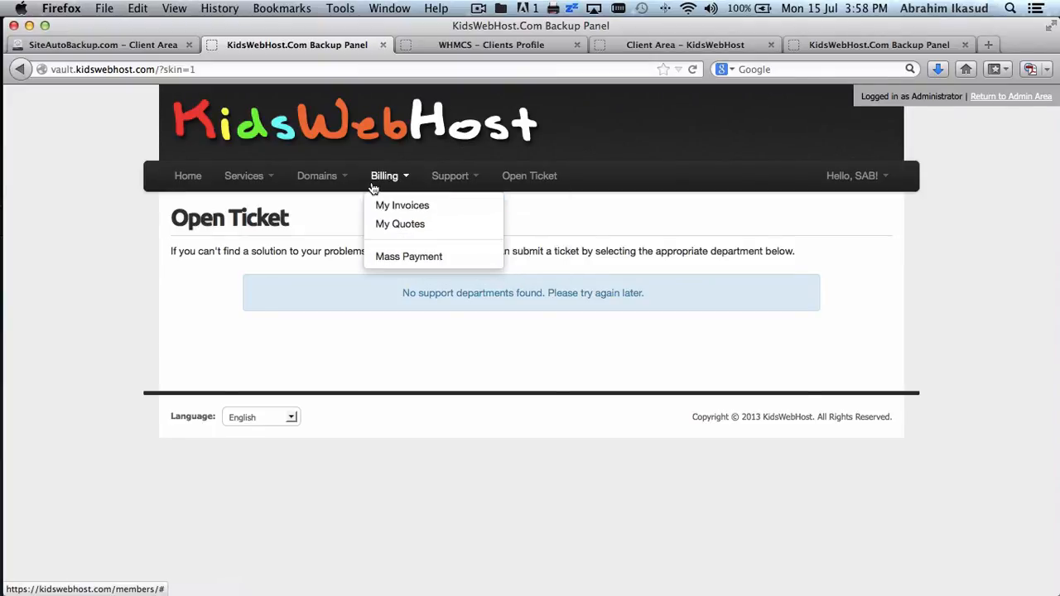
{"action": "left_click", "coordinate": [454, 176]}
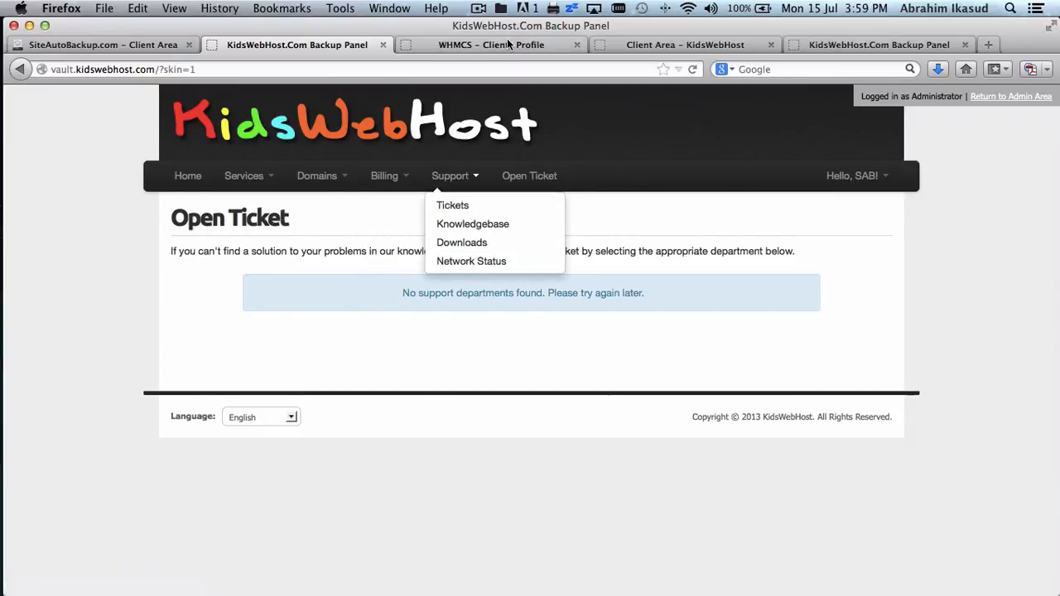
{"action": "left_click", "coordinate": [465, 46]}
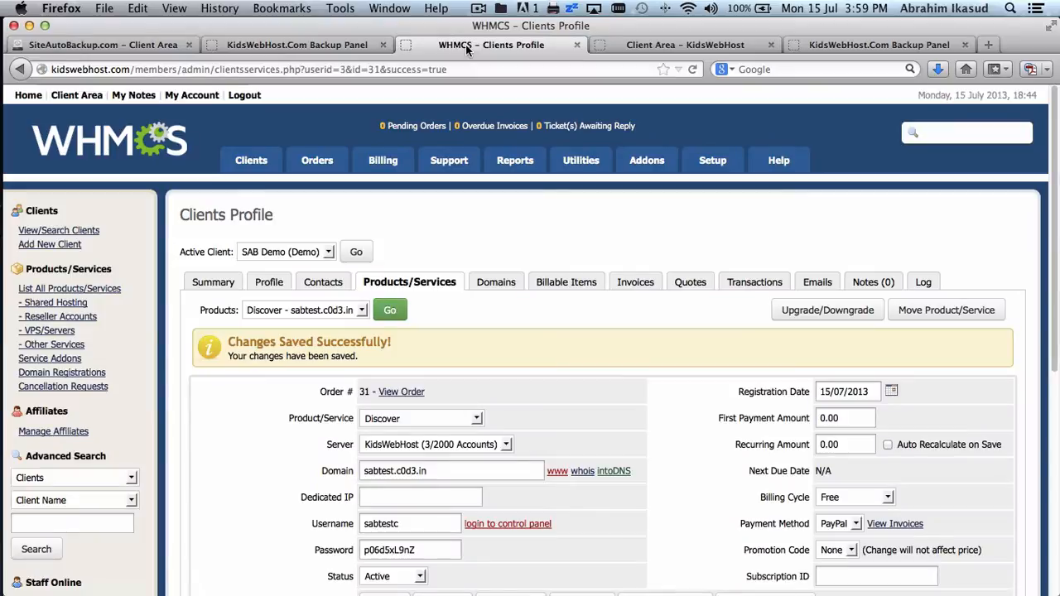
- Back on the reseller skin page, scroll the HEADER code from the Home nav list through the Domains and Billing dropdowns
{"action": "left_click", "coordinate": [146, 45]}
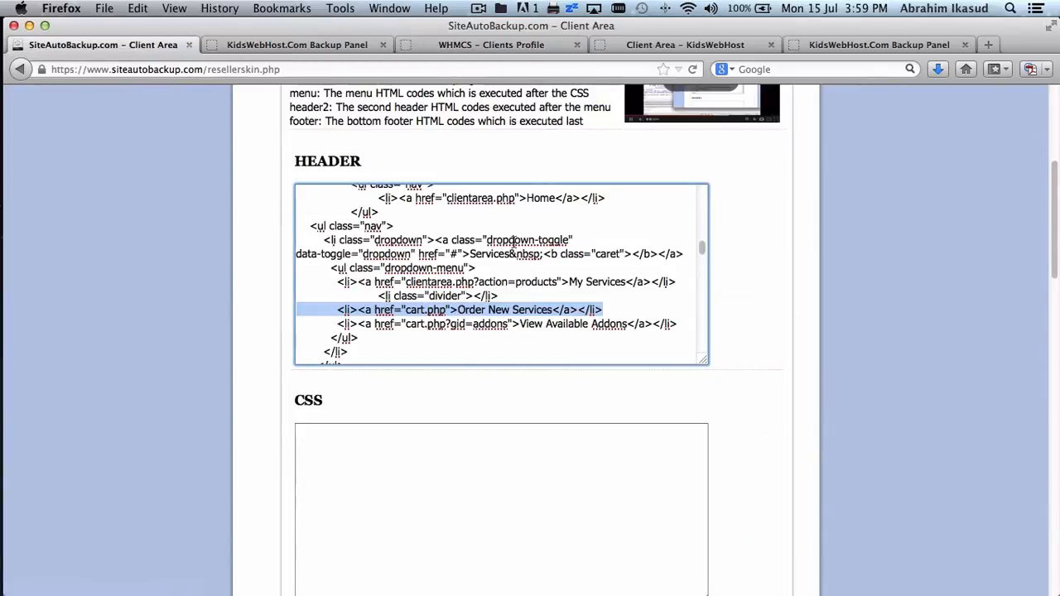
{"action": "scroll", "coordinate": [513, 240], "scroll_direction": "up", "scroll_amount": 3}
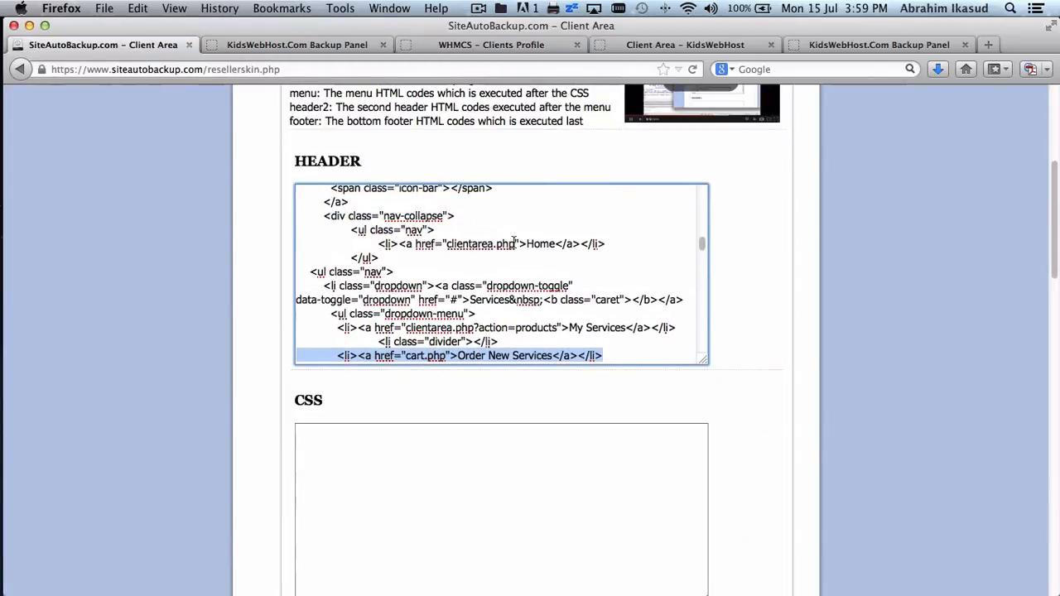
{"action": "scroll", "coordinate": [452, 216], "scroll_direction": "up", "scroll_amount": 2}
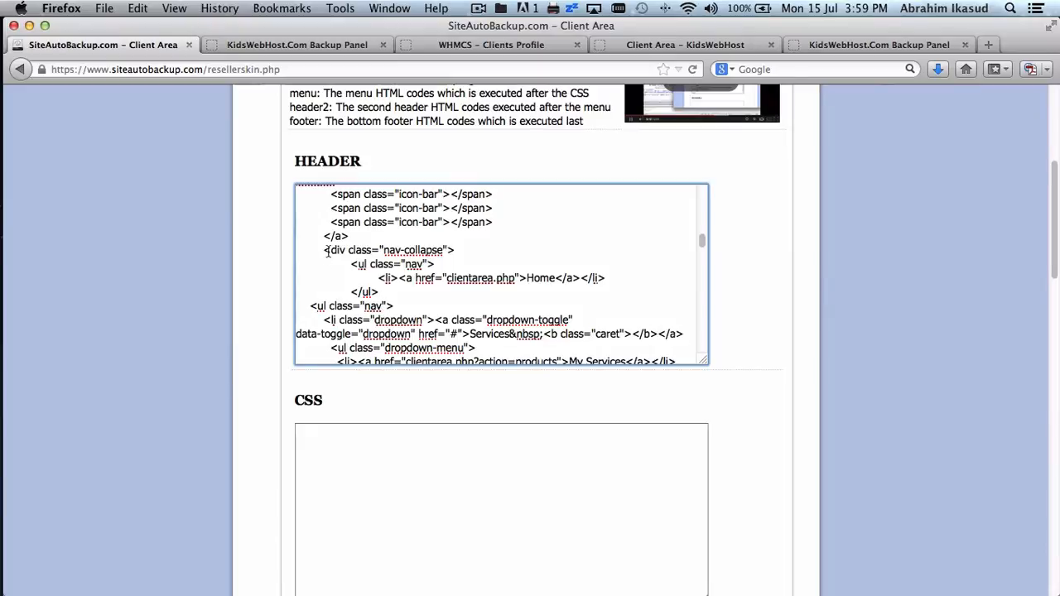
{"action": "left_click", "coordinate": [350, 265]}
{"action": "scroll", "coordinate": [401, 279], "scroll_direction": "down", "scroll_amount": 3}
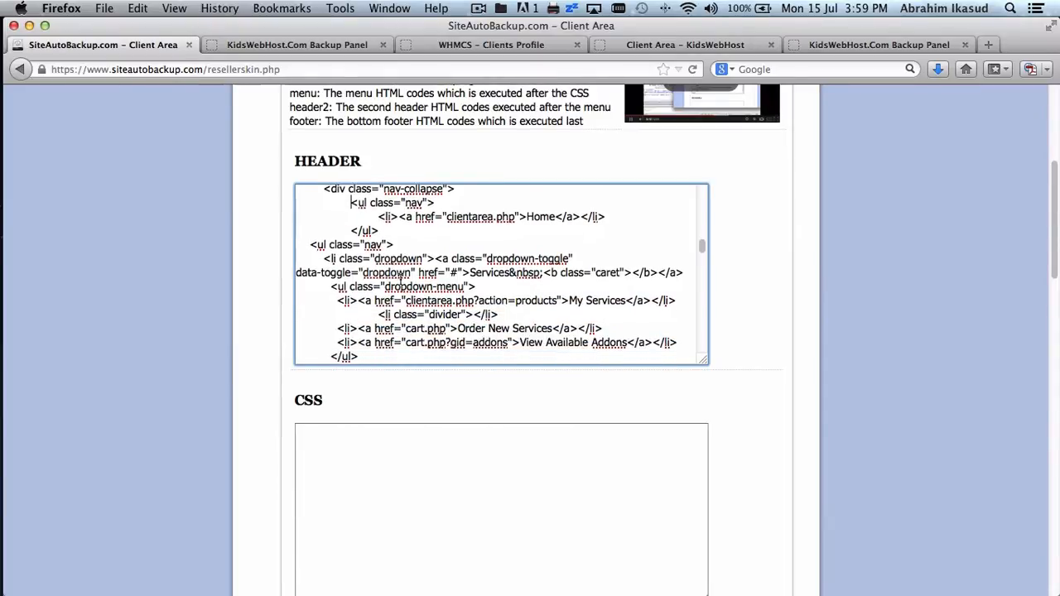
{"action": "scroll", "coordinate": [401, 279], "scroll_direction": "down", "scroll_amount": 5}
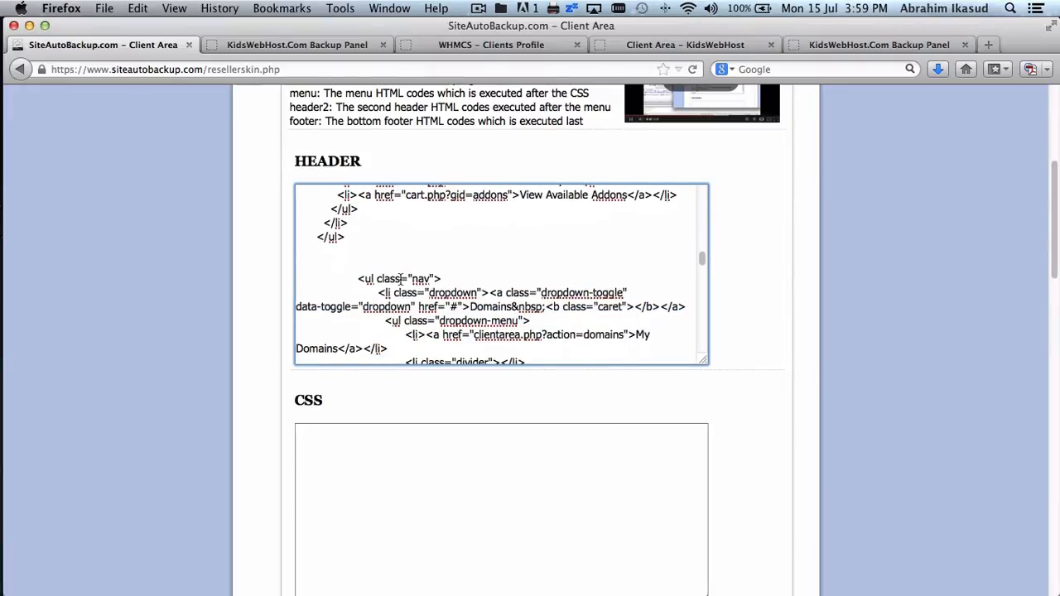
{"action": "scroll", "coordinate": [461, 303], "scroll_direction": "up", "scroll_amount": 5}
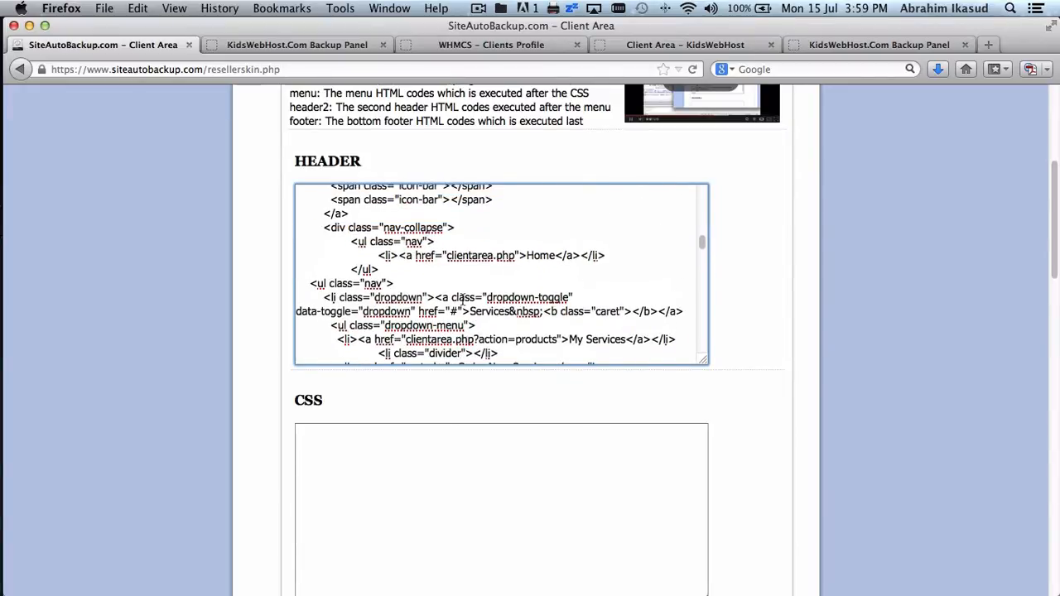
{"action": "scroll", "coordinate": [461, 300], "scroll_direction": "down", "scroll_amount": 6}
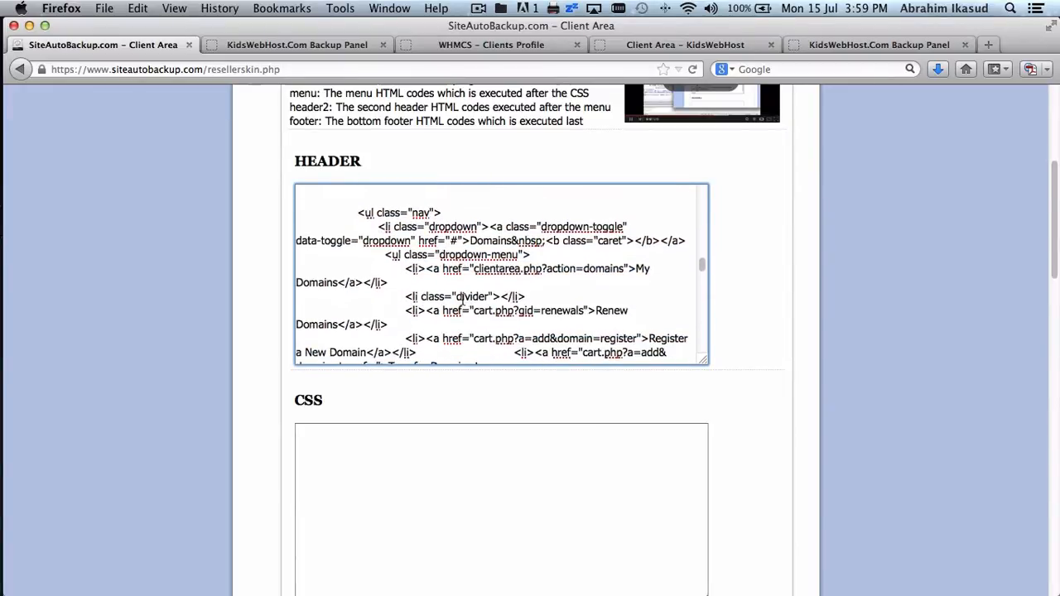
{"action": "scroll", "coordinate": [462, 300], "scroll_direction": "down", "scroll_amount": 1}
{"action": "scroll", "coordinate": [462, 300], "scroll_direction": "down", "scroll_amount": 6}
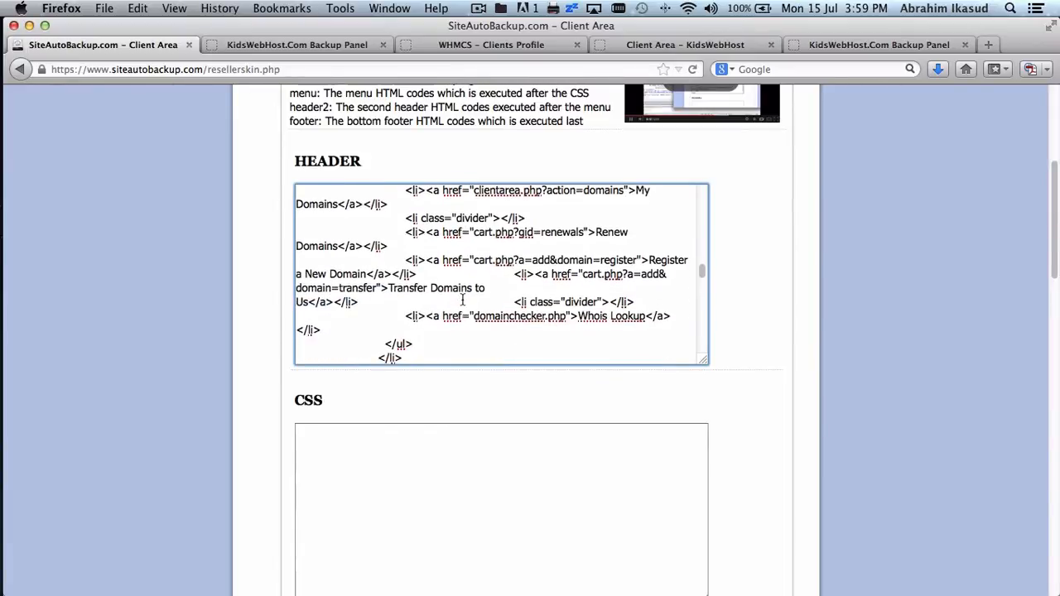
{"action": "scroll", "coordinate": [462, 300], "scroll_direction": "down", "scroll_amount": 2}
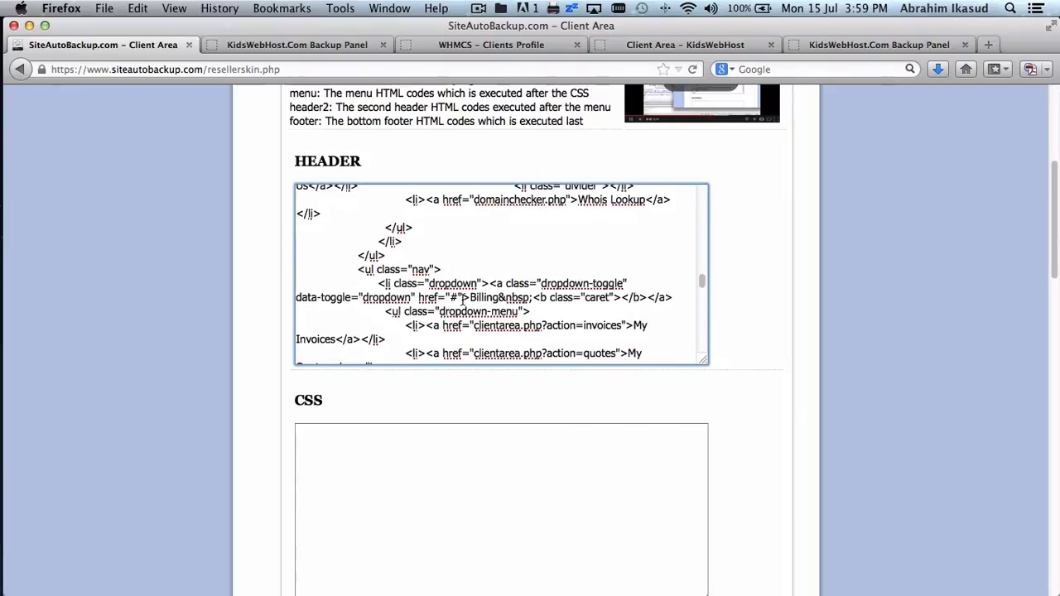
{"action": "scroll", "coordinate": [462, 299], "scroll_direction": "down", "scroll_amount": 8}
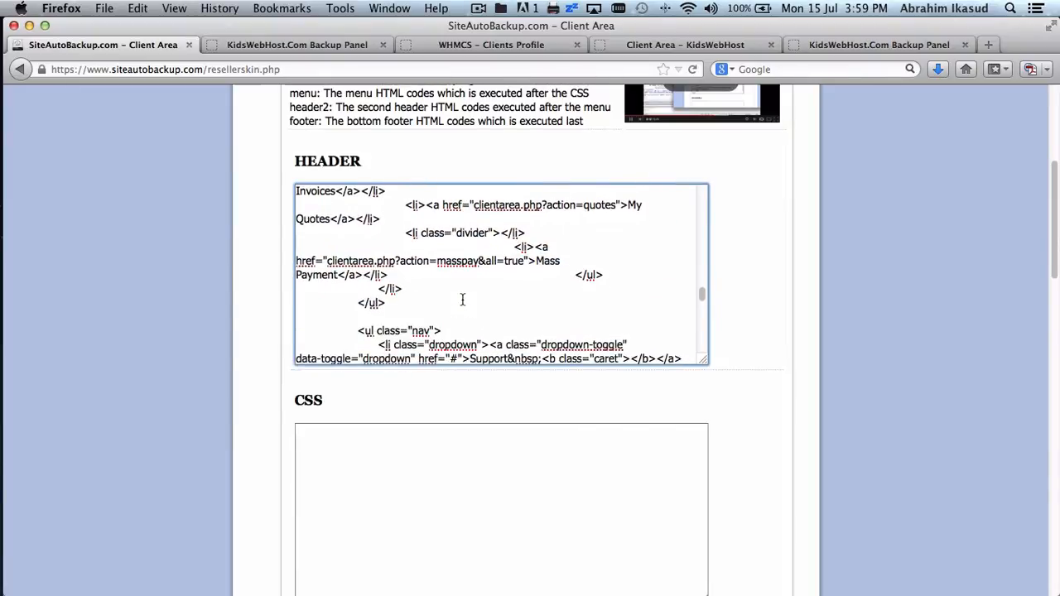
- Delete the My Quotes and Mass Payment entries from the HEADER's Billing menu
{"action": "scroll", "coordinate": [462, 299], "scroll_direction": "down", "scroll_amount": 1}
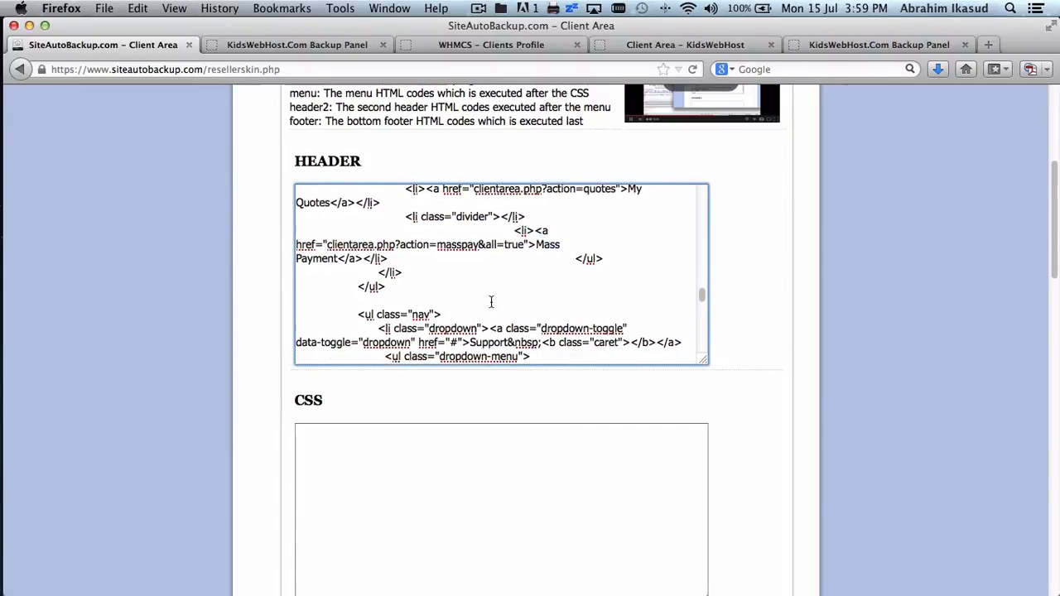
{"action": "left_click", "coordinate": [460, 289], "text": "shift"}
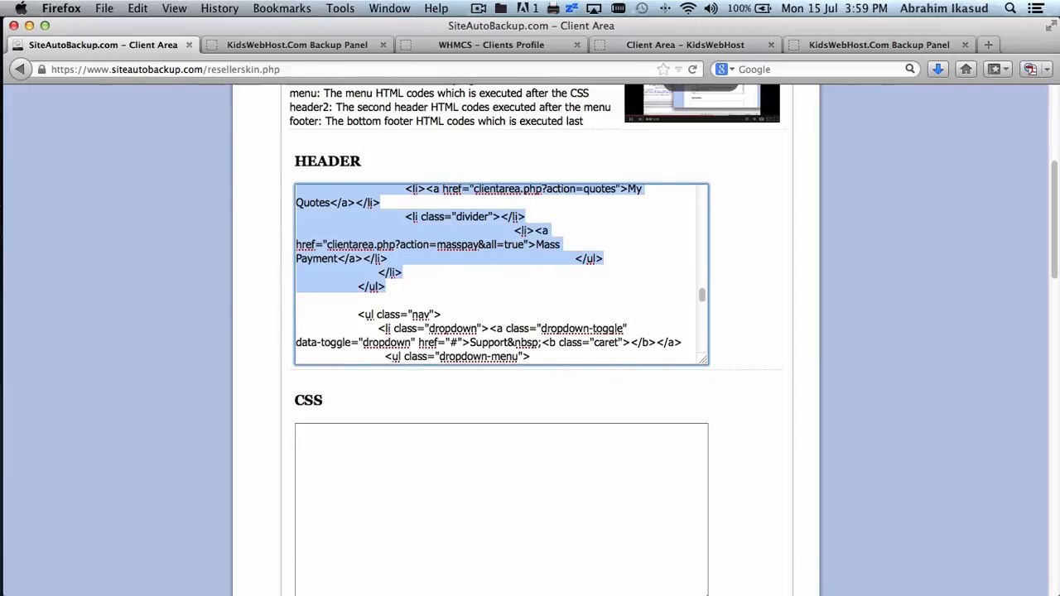
{"action": "key", "text": "BackSpace"}
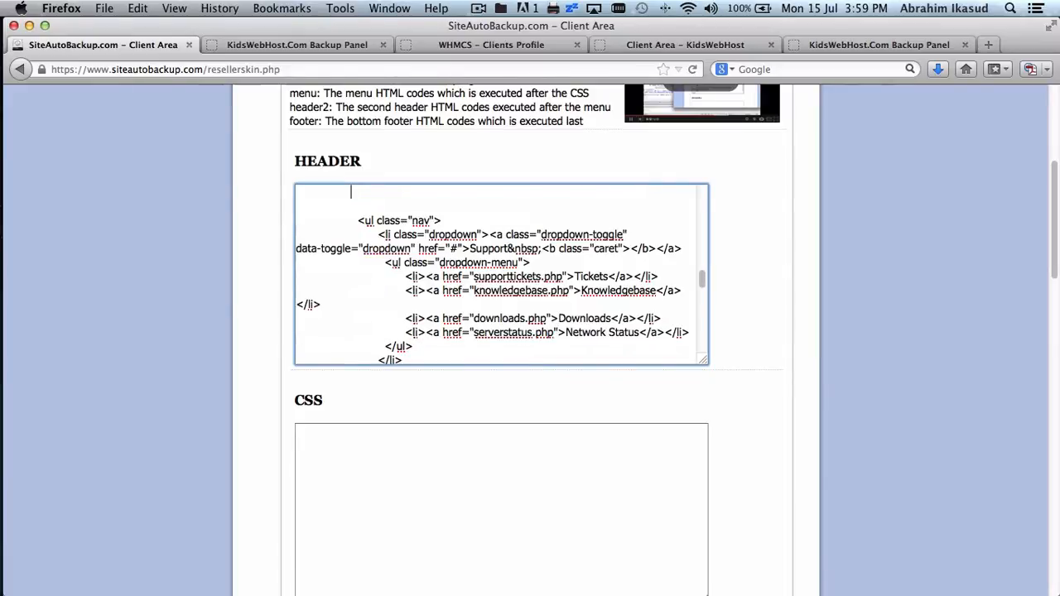
- Compare the HEADER code with the KidsWebHost panel's Support menu
{"action": "left_click", "coordinate": [287, 44]}
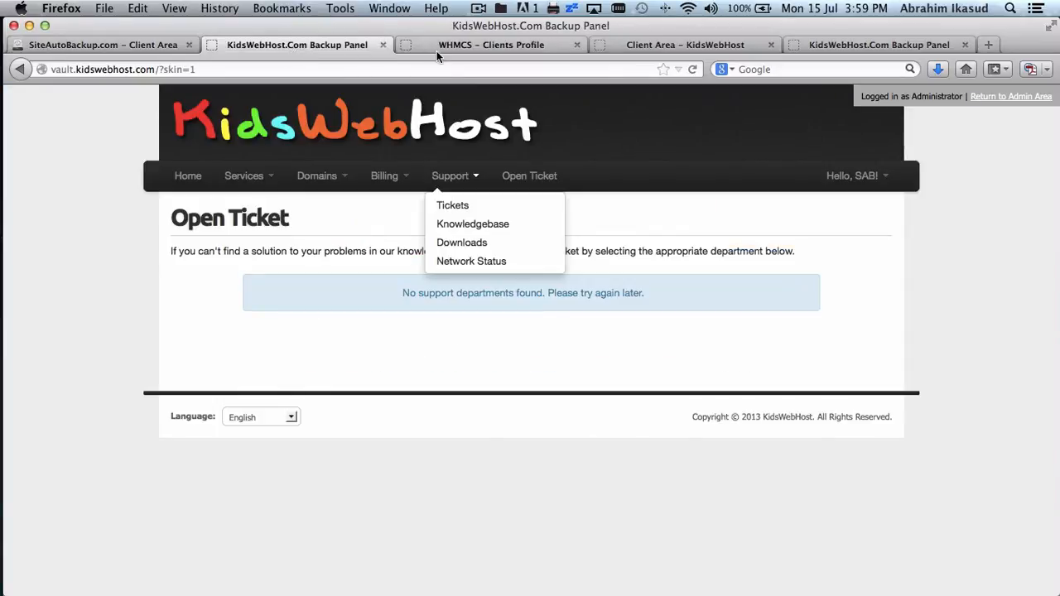
{"action": "left_click", "coordinate": [150, 45]}
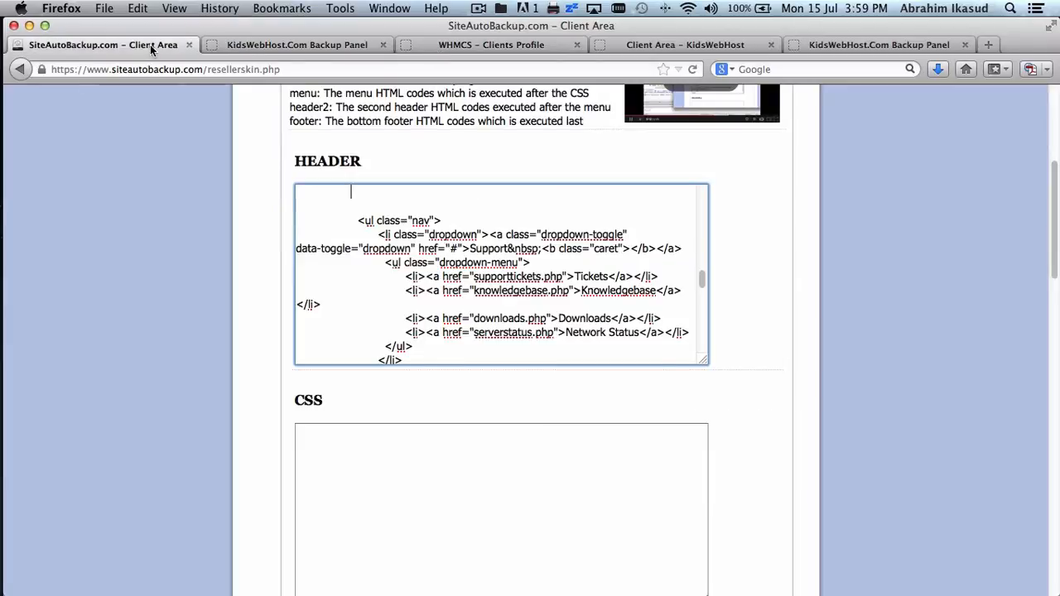
{"action": "scroll", "coordinate": [528, 278], "scroll_direction": "down", "scroll_amount": 5}
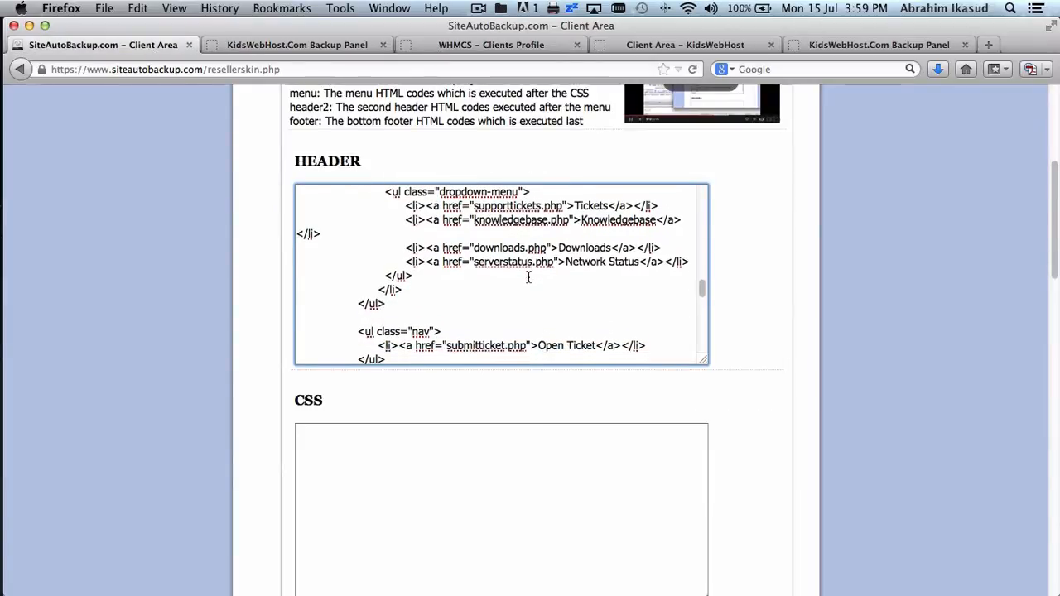
{"action": "scroll", "coordinate": [529, 278], "scroll_direction": "down", "scroll_amount": 1}
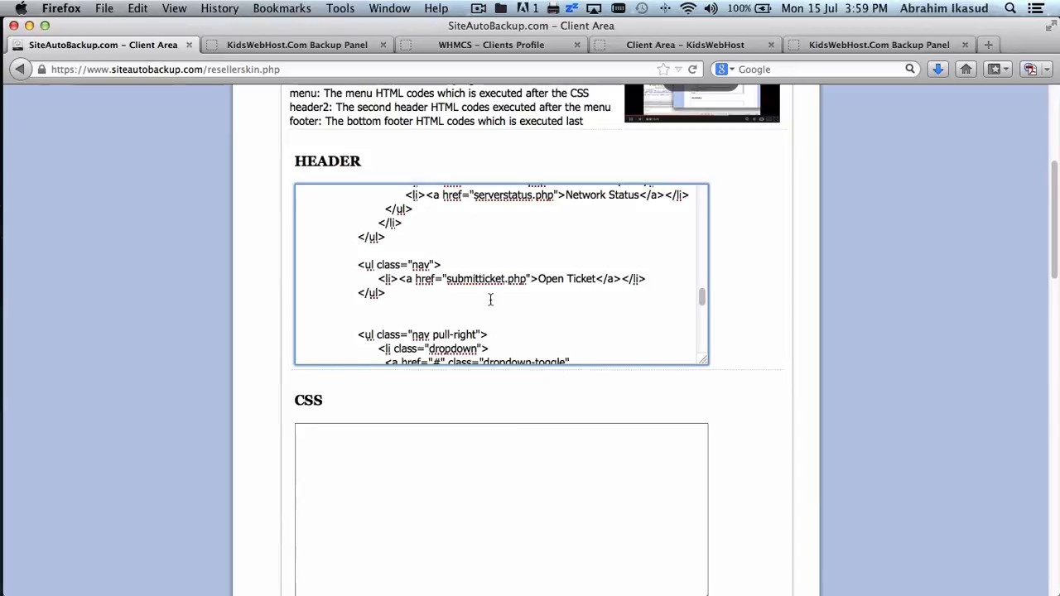
{"action": "scroll", "coordinate": [490, 300], "scroll_direction": "down", "scroll_amount": 3}
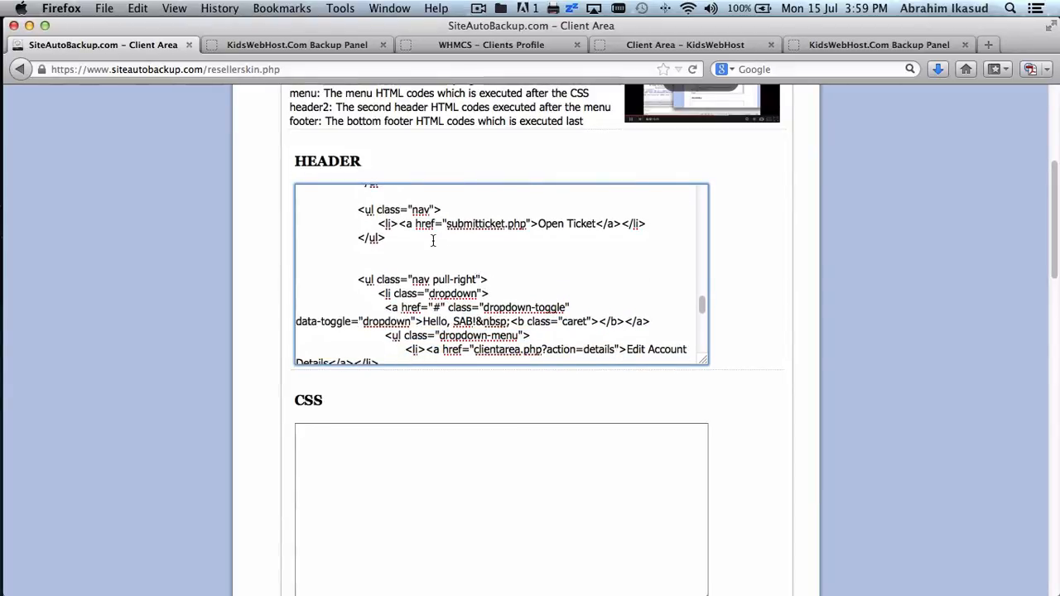
{"action": "left_click", "coordinate": [343, 48]}
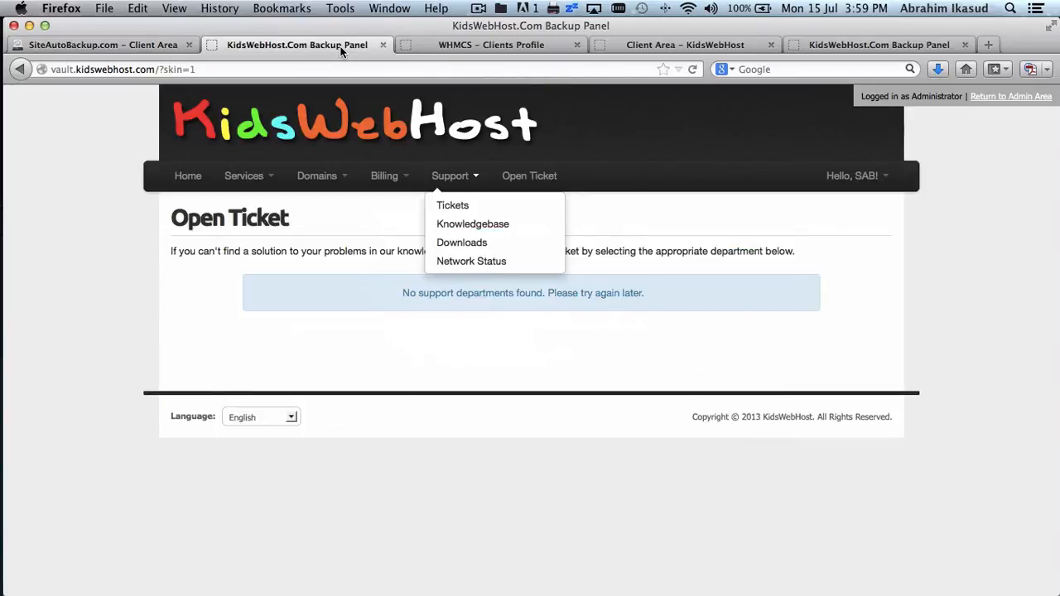
{"action": "left_click", "coordinate": [141, 43]}
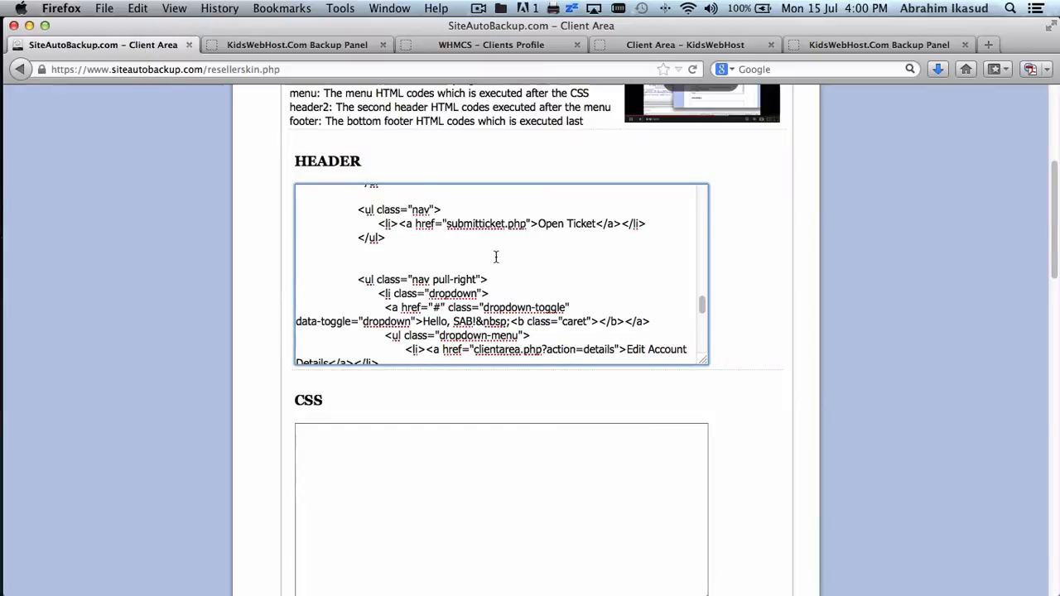
{"action": "scroll", "coordinate": [410, 239], "scroll_direction": "up", "scroll_amount": 5}
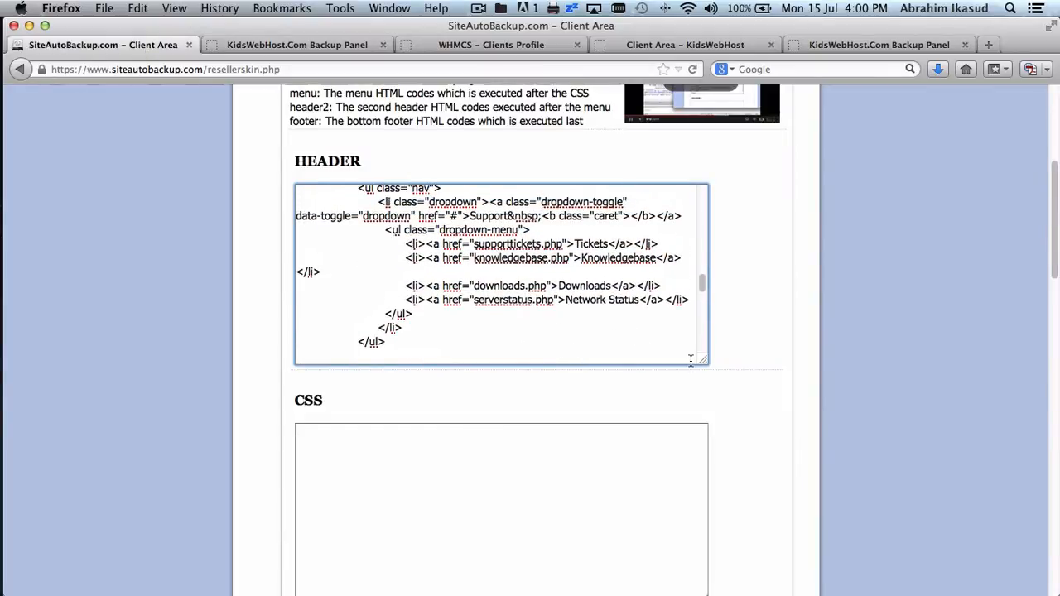
- Enlarge the HEADER box and remove the Support and Open Ticket menu code from it
{"action": "left_click_drag", "start_coordinate": [703, 363], "coordinate": [780, 378]}
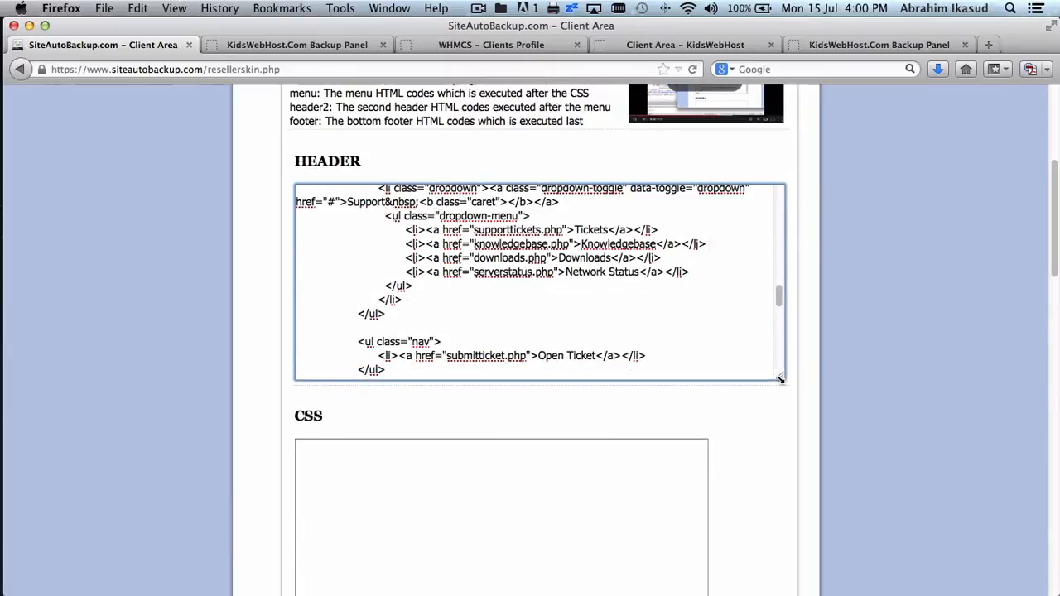
{"action": "scroll", "coordinate": [696, 321], "scroll_direction": "up", "scroll_amount": 3}
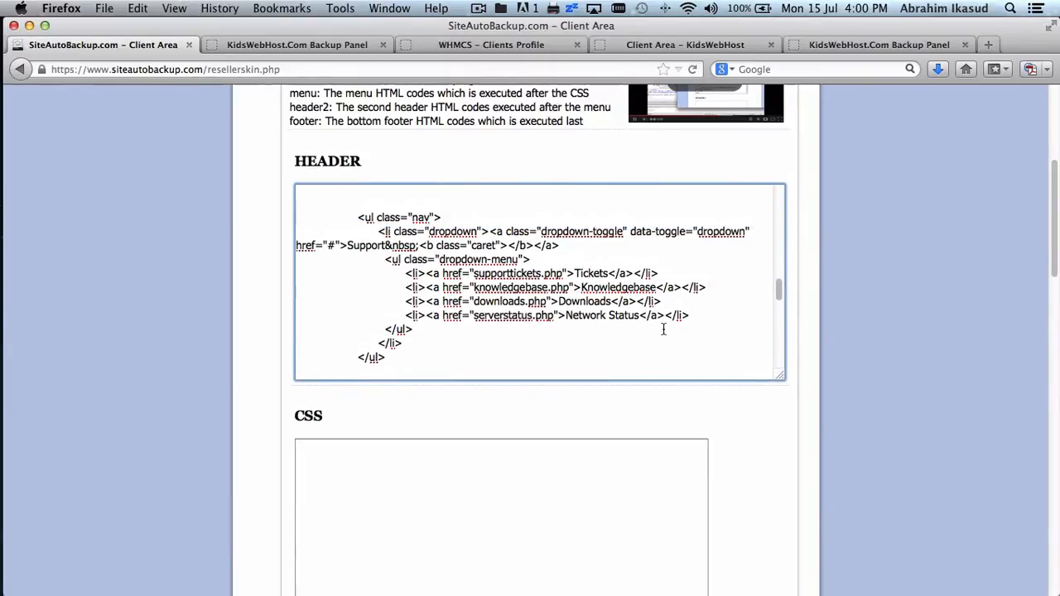
{"action": "scroll", "coordinate": [662, 329], "scroll_direction": "up", "scroll_amount": 5}
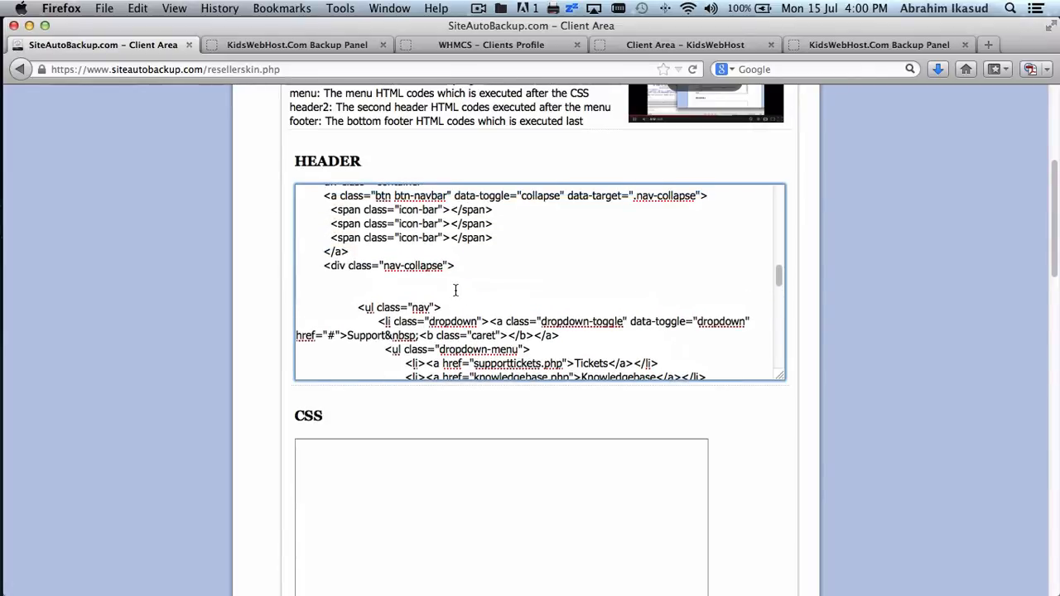
{"action": "scroll", "coordinate": [454, 289], "scroll_direction": "down", "scroll_amount": 4}
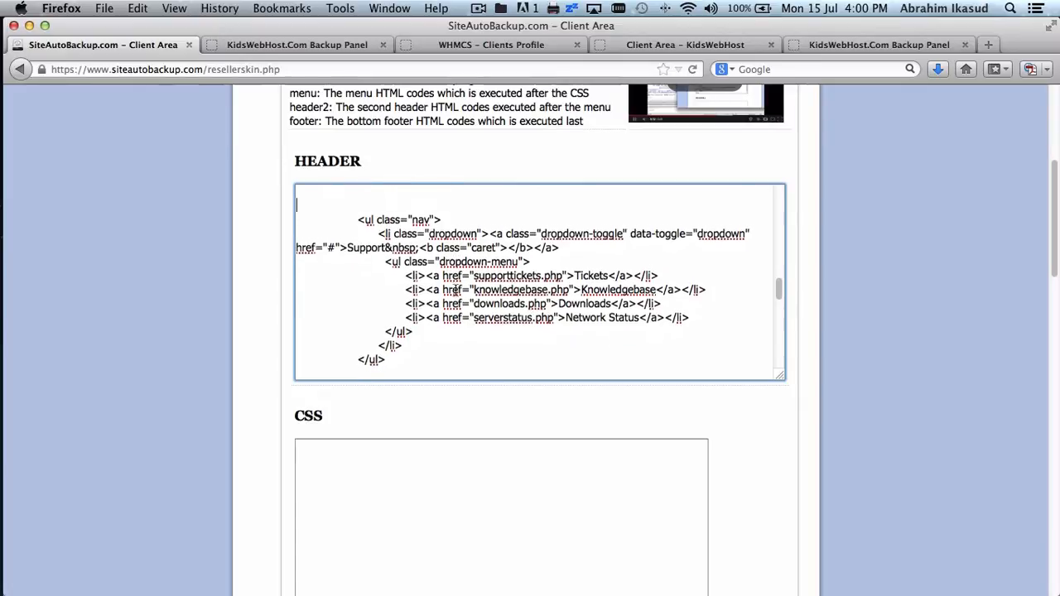
{"action": "scroll", "coordinate": [455, 290], "scroll_direction": "down", "scroll_amount": 5}
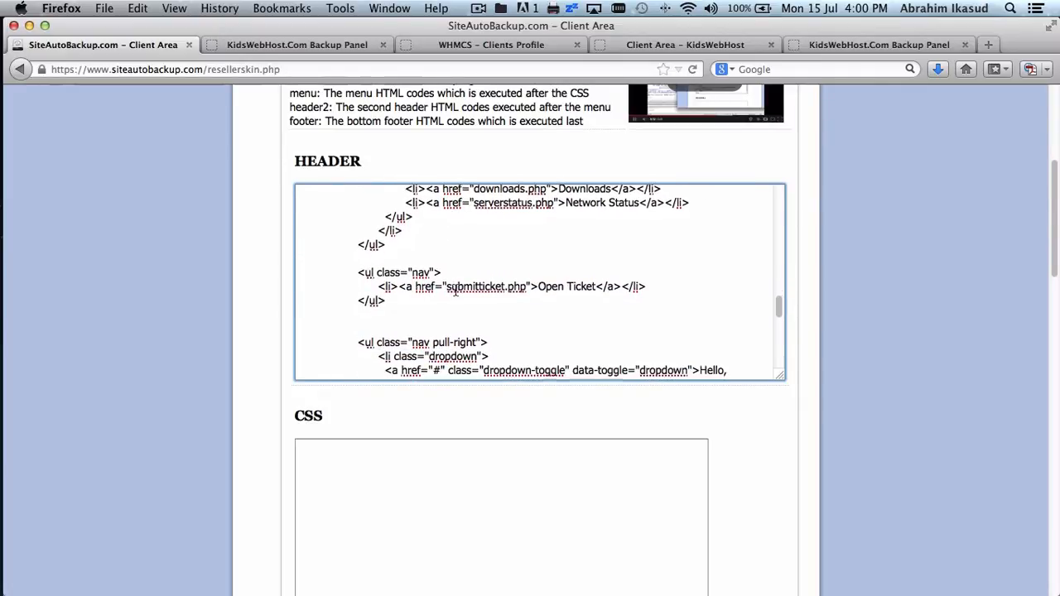
{"action": "scroll", "coordinate": [454, 290], "scroll_direction": "down", "scroll_amount": 2}
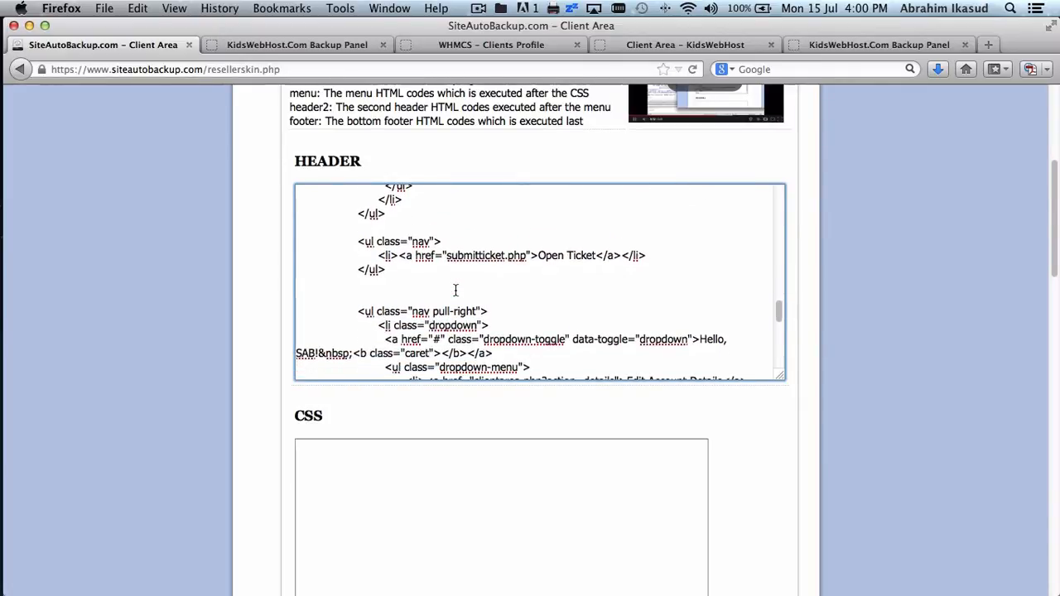
{"action": "left_click", "coordinate": [451, 277], "text": "shift"}
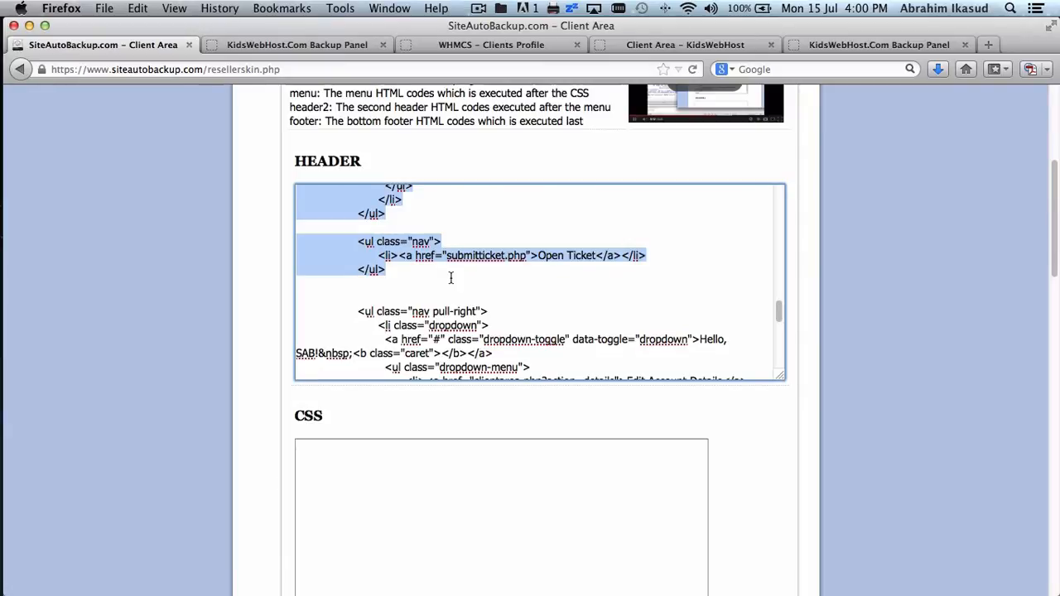
{"action": "key", "text": "BackSpace"}
{"action": "scroll", "coordinate": [450, 278], "scroll_direction": "down", "scroll_amount": 6}
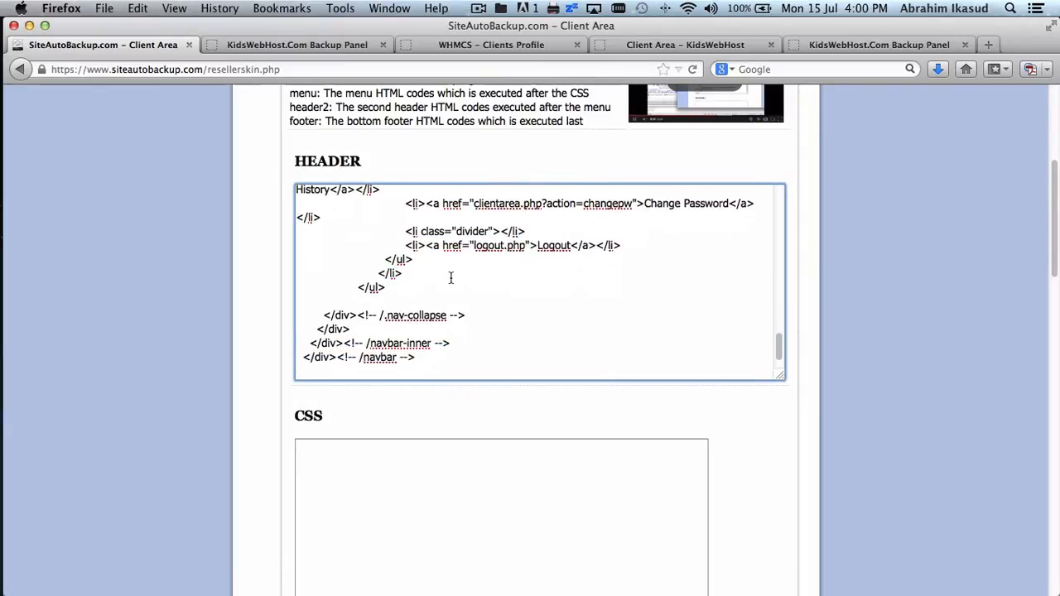
{"action": "scroll", "coordinate": [451, 277], "scroll_direction": "up", "scroll_amount": 10}
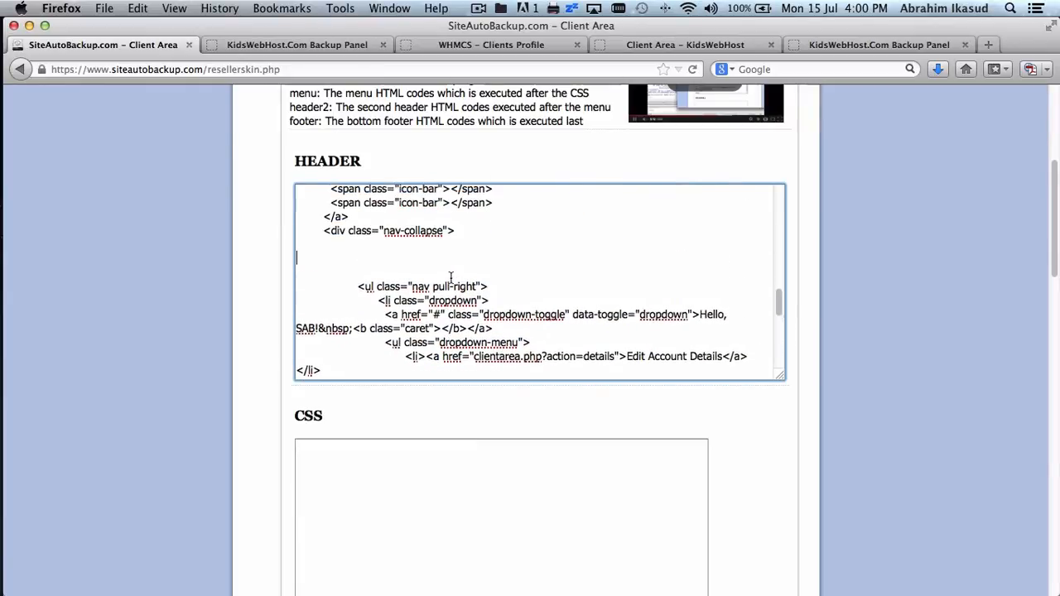
{"action": "scroll", "coordinate": [818, 335], "scroll_direction": "down", "scroll_amount": 10}
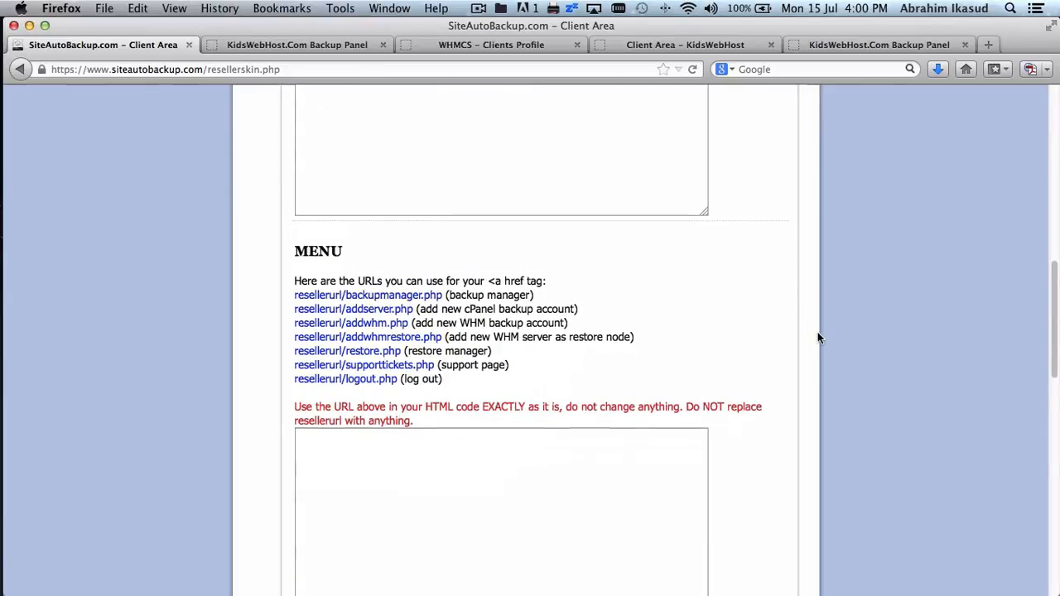
- Paste the Support and Open Ticket menu code into the empty MENU box
{"action": "scroll", "coordinate": [817, 335], "scroll_direction": "down", "scroll_amount": 3}
{"action": "left_click", "coordinate": [617, 384]}
{"action": "key", "text": "super+v"}
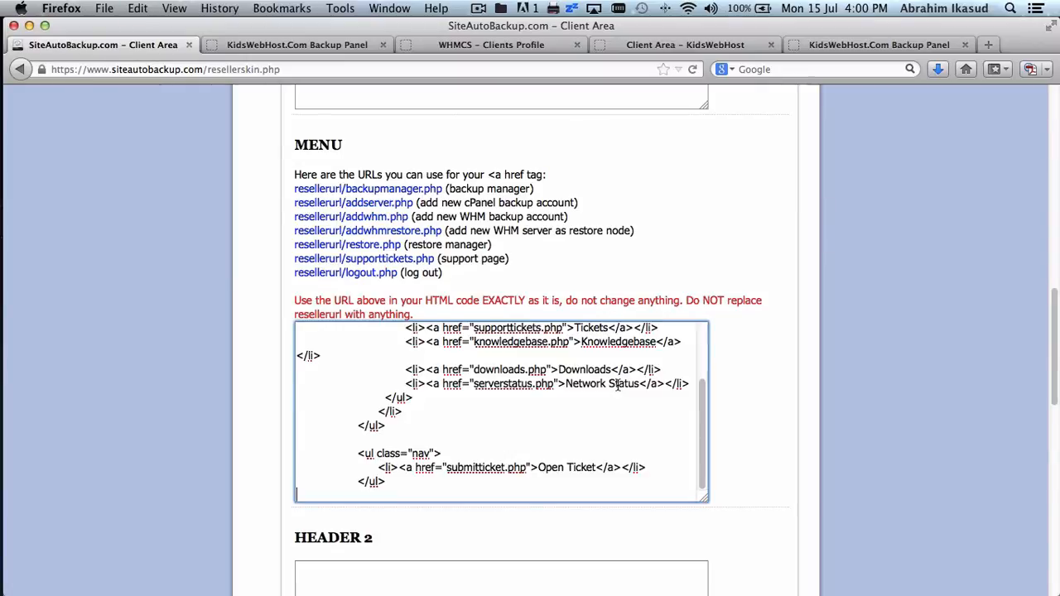
- Replace the entire HEADER code with the trimmed version
{"action": "scroll", "coordinate": [836, 373], "scroll_direction": "up", "scroll_amount": 3}
{"action": "scroll", "coordinate": [836, 367], "scroll_direction": "up", "scroll_amount": 3}
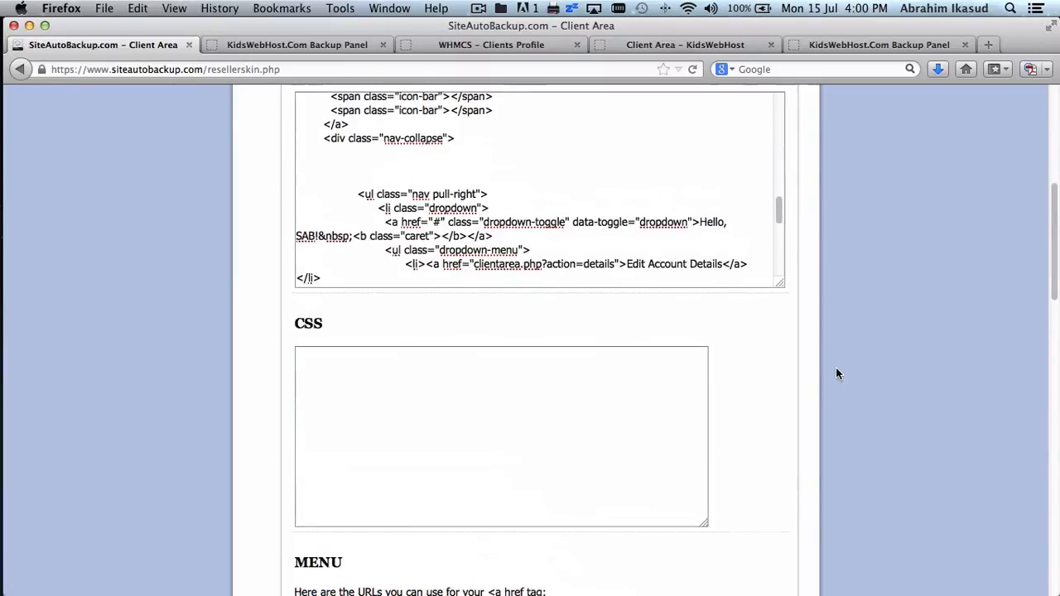
{"action": "left_click", "coordinate": [525, 236]}
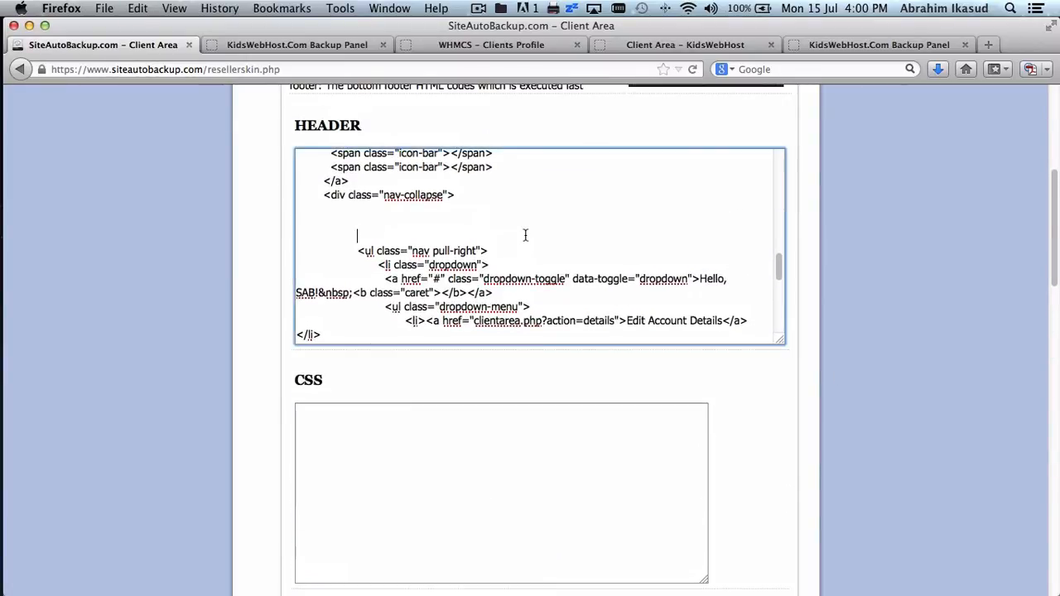
{"action": "scroll", "coordinate": [525, 236], "scroll_direction": "down", "scroll_amount": 5}
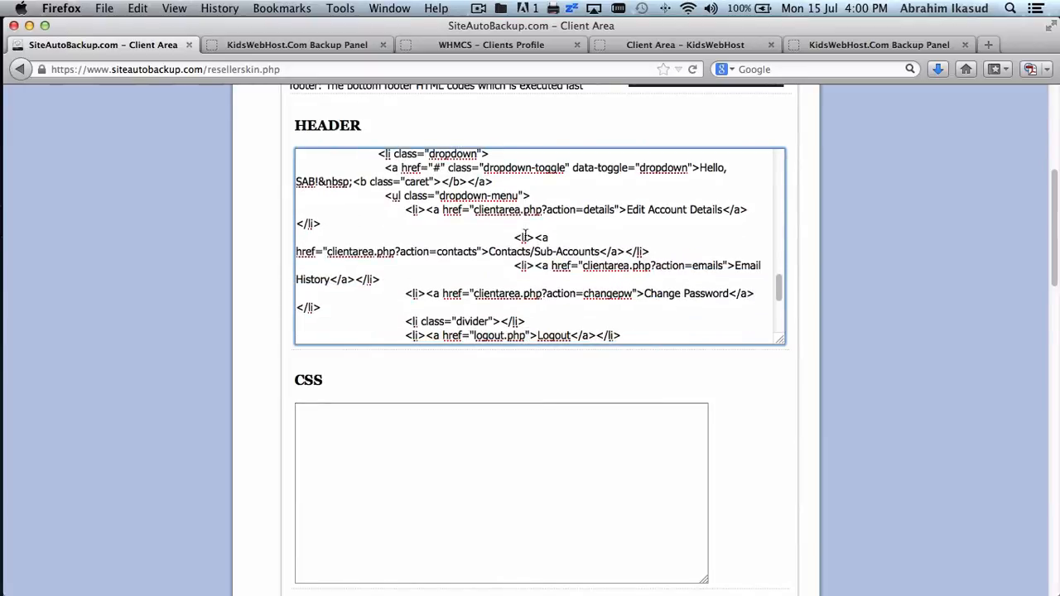
{"action": "scroll", "coordinate": [525, 236], "scroll_direction": "down", "scroll_amount": 2}
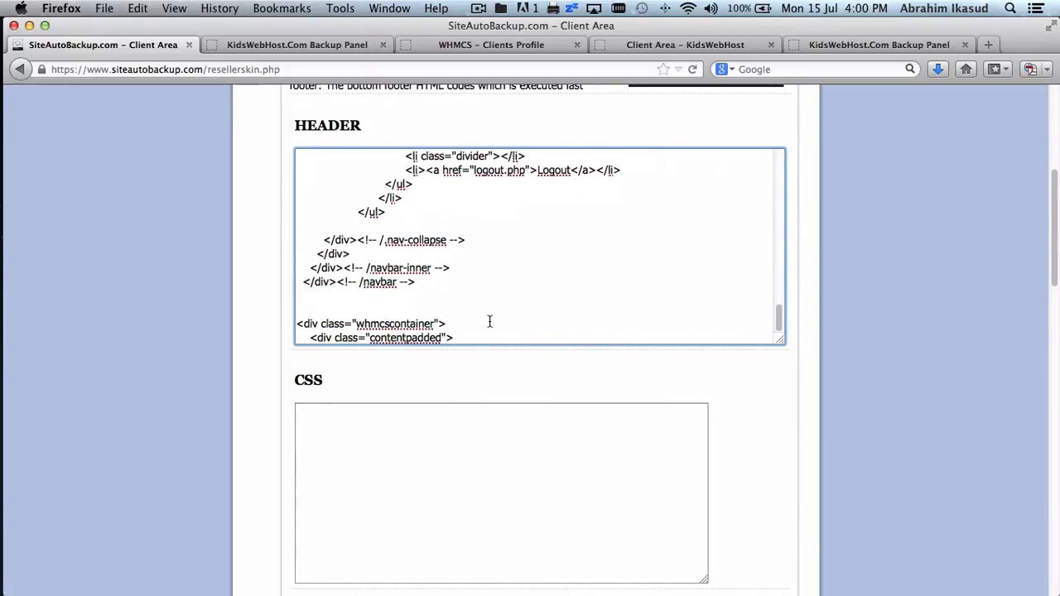
{"action": "key", "text": "super+a"}
{"action": "key", "text": "super+v"}
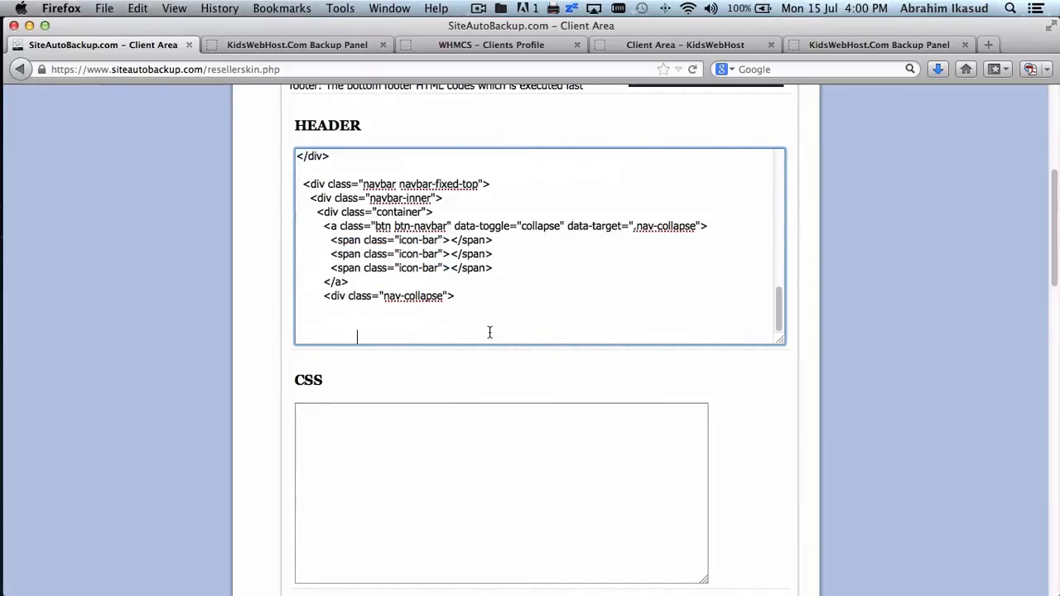
- Paste the navbar closing code, ending with the contentpadded div, into HEADER 2
{"action": "scroll", "coordinate": [779, 400], "scroll_direction": "down", "scroll_amount": 5}
{"action": "scroll", "coordinate": [780, 400], "scroll_direction": "down", "scroll_amount": 6}
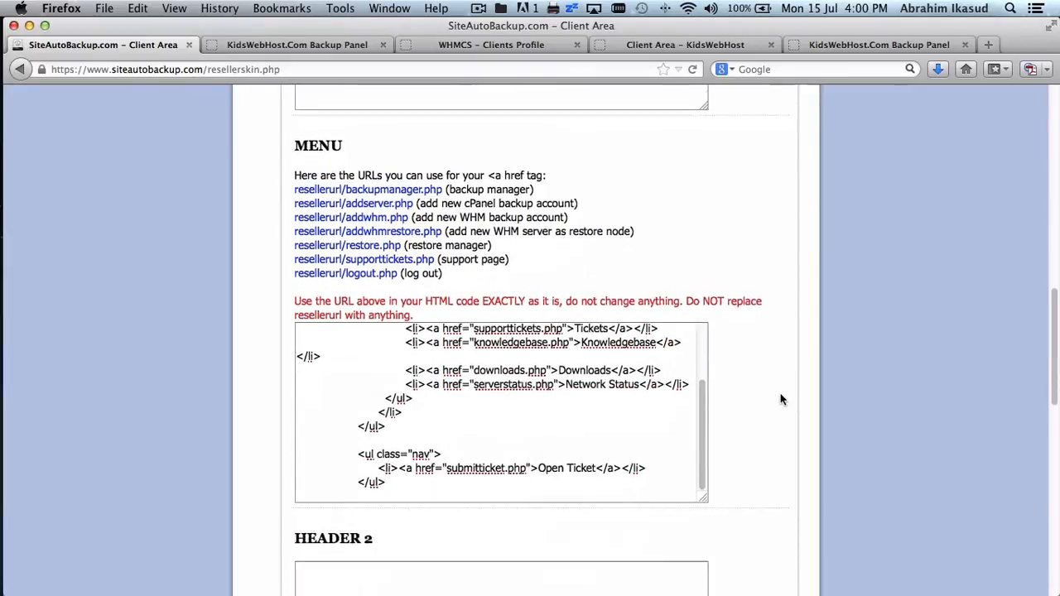
{"action": "left_click", "coordinate": [620, 310]}
{"action": "key", "text": "super+v"}
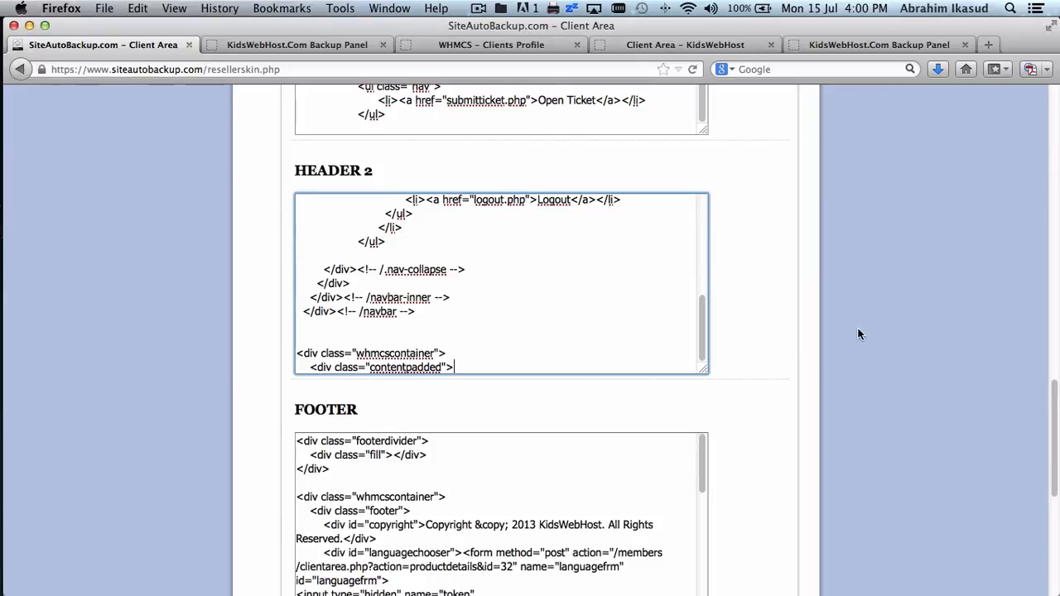
{"action": "scroll", "coordinate": [858, 334], "scroll_direction": "up", "scroll_amount": 10}
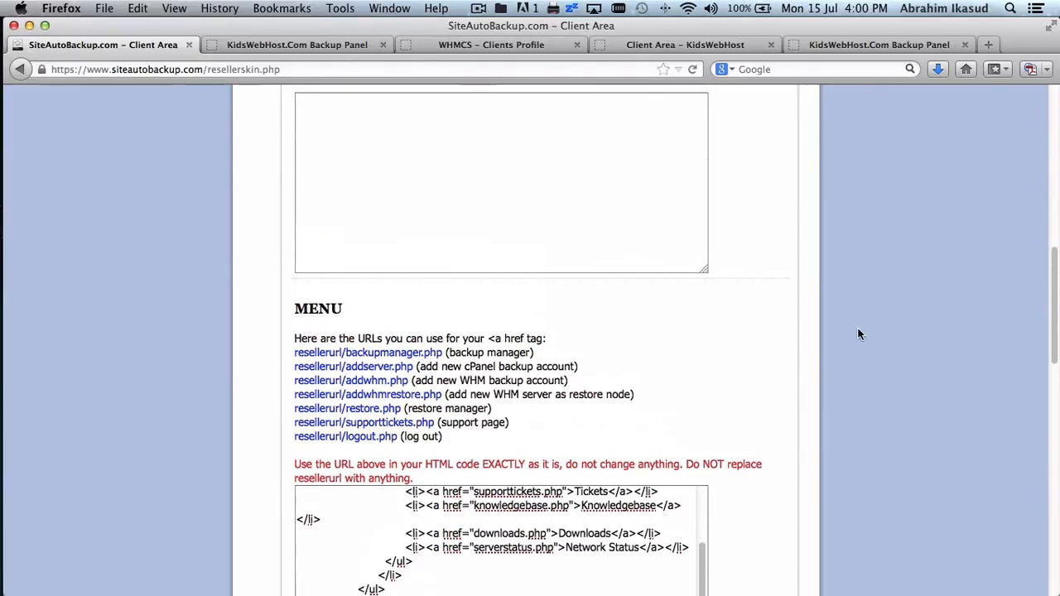
{"action": "scroll", "coordinate": [858, 333], "scroll_direction": "down", "scroll_amount": 4}
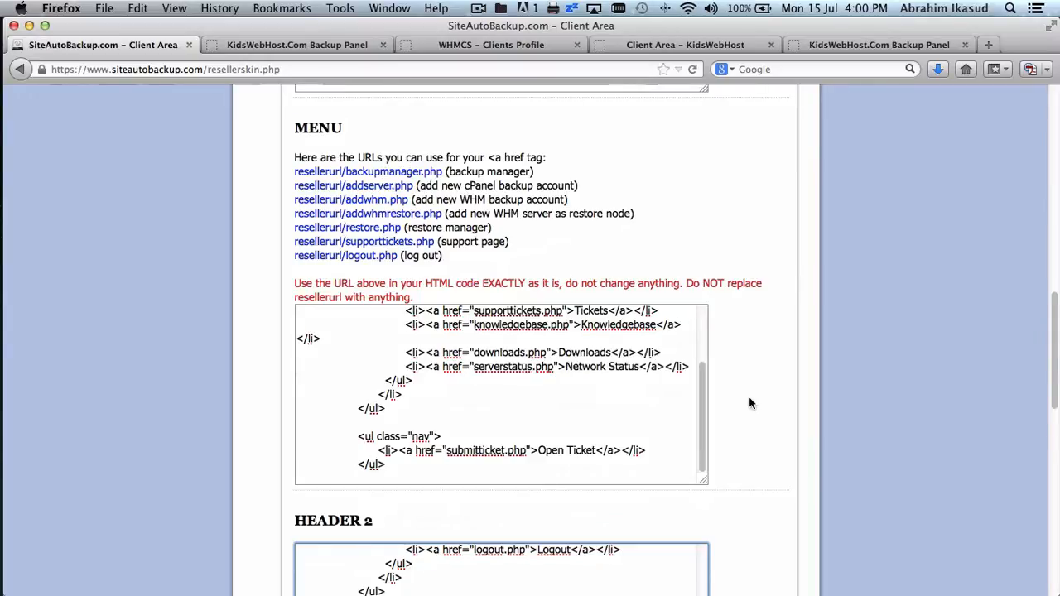
{"action": "left_click", "coordinate": [835, 43]}
{"action": "mouse_move", "coordinate": [284, 246]}
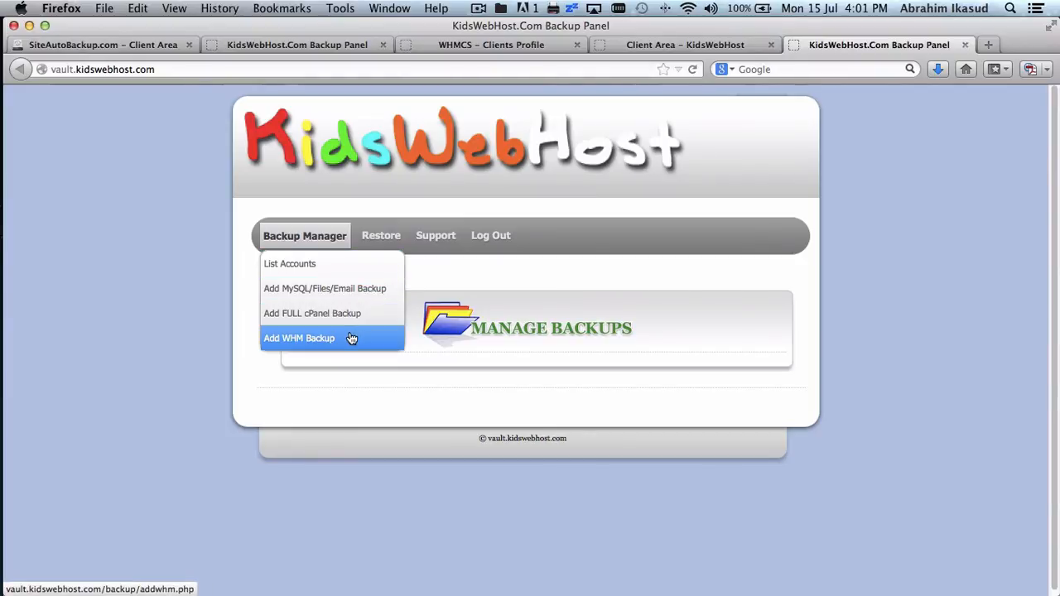
{"action": "mouse_move", "coordinate": [381, 235]}
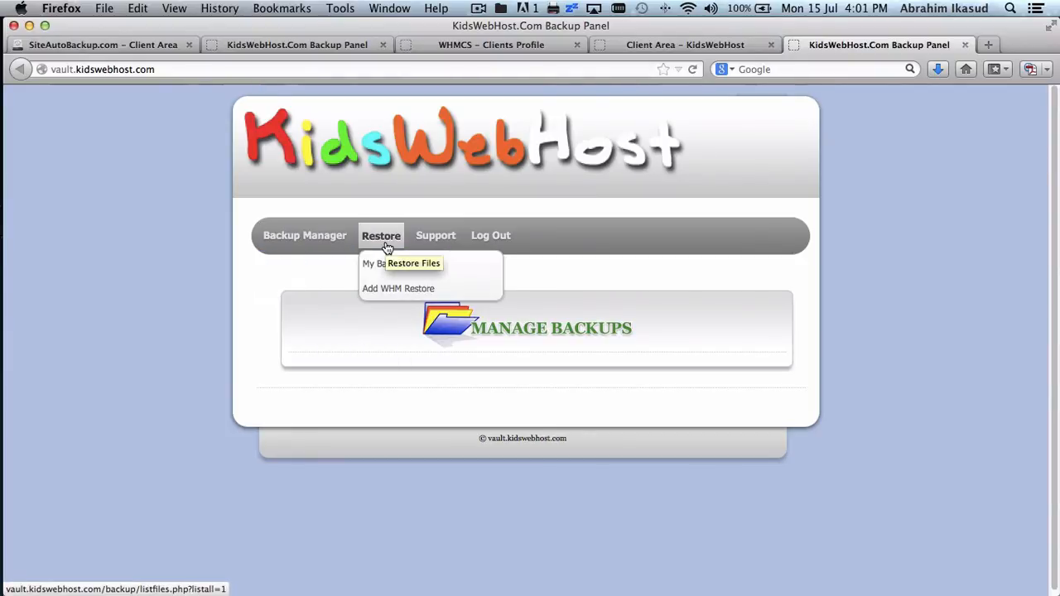
{"action": "mouse_move", "coordinate": [324, 240]}
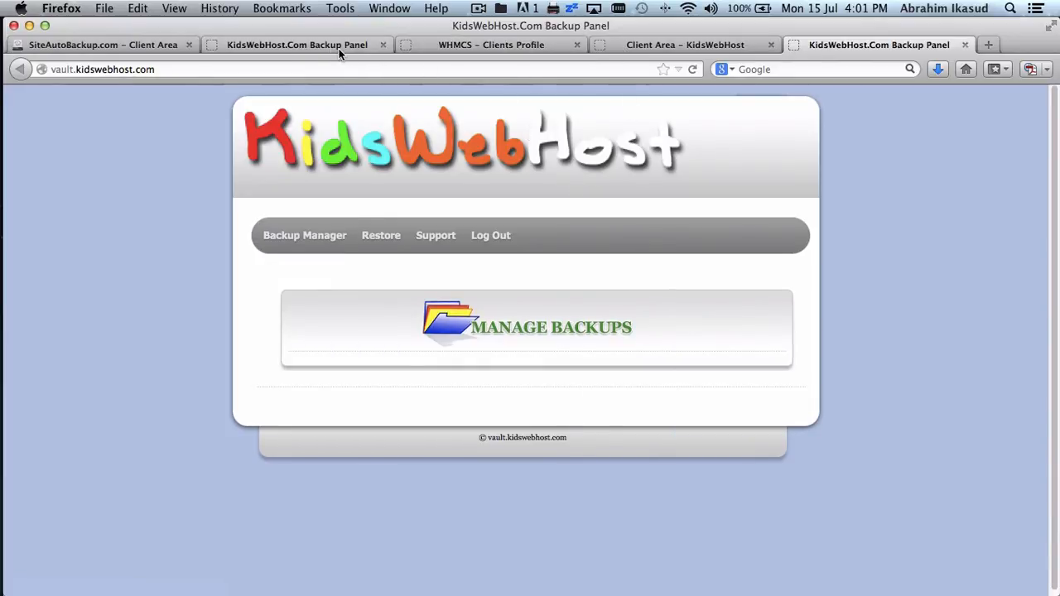
- Rename the MENU's Support dropdown to Backup Manager, linking to resellerurl/backupmanager.php
{"action": "left_click", "coordinate": [129, 46]}
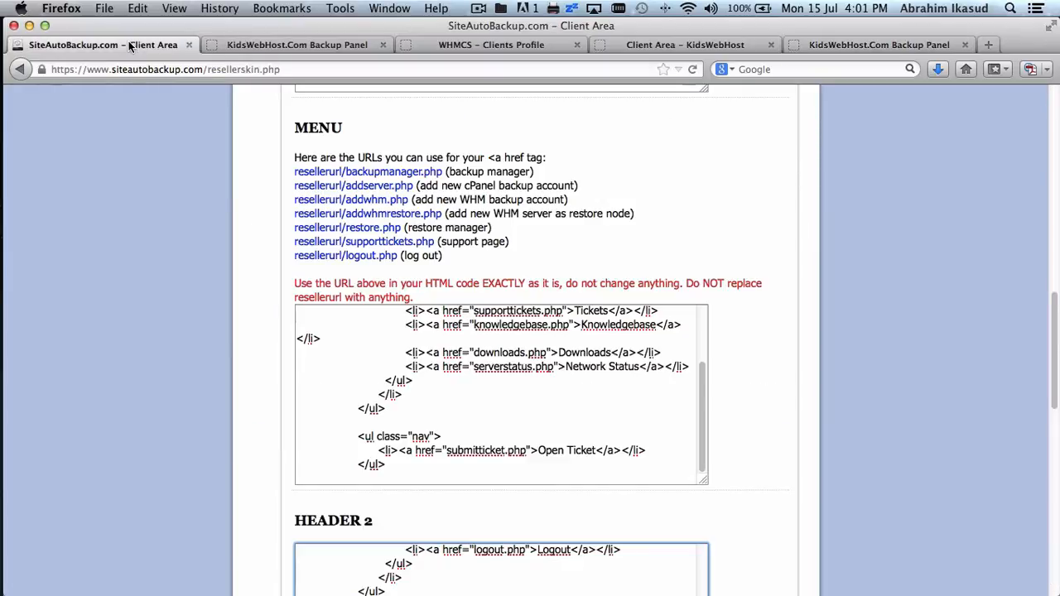
{"action": "scroll", "coordinate": [644, 393], "scroll_direction": "up", "scroll_amount": 3}
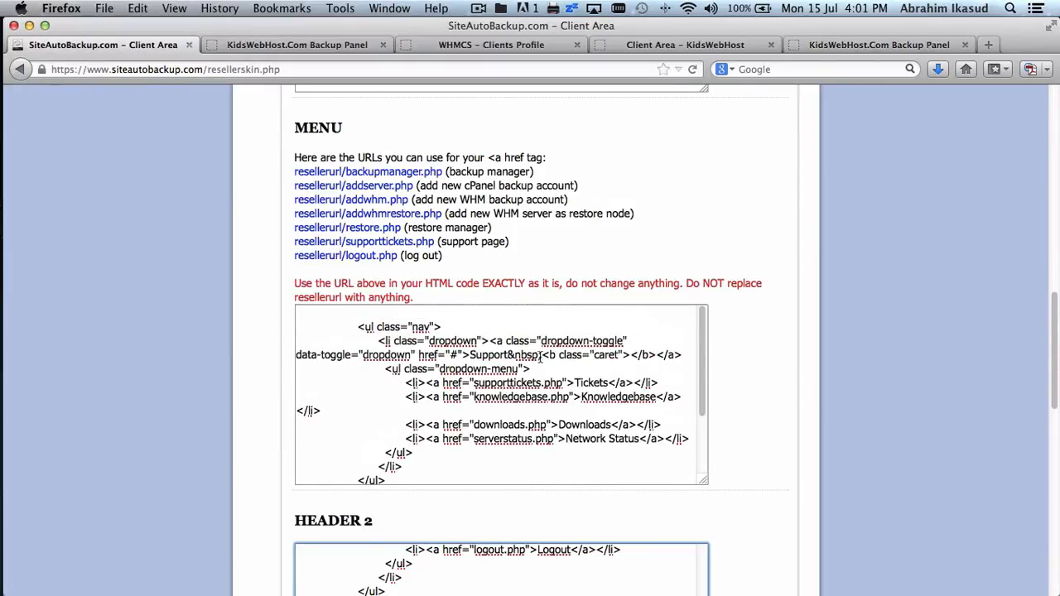
{"action": "left_click", "coordinate": [542, 354]}
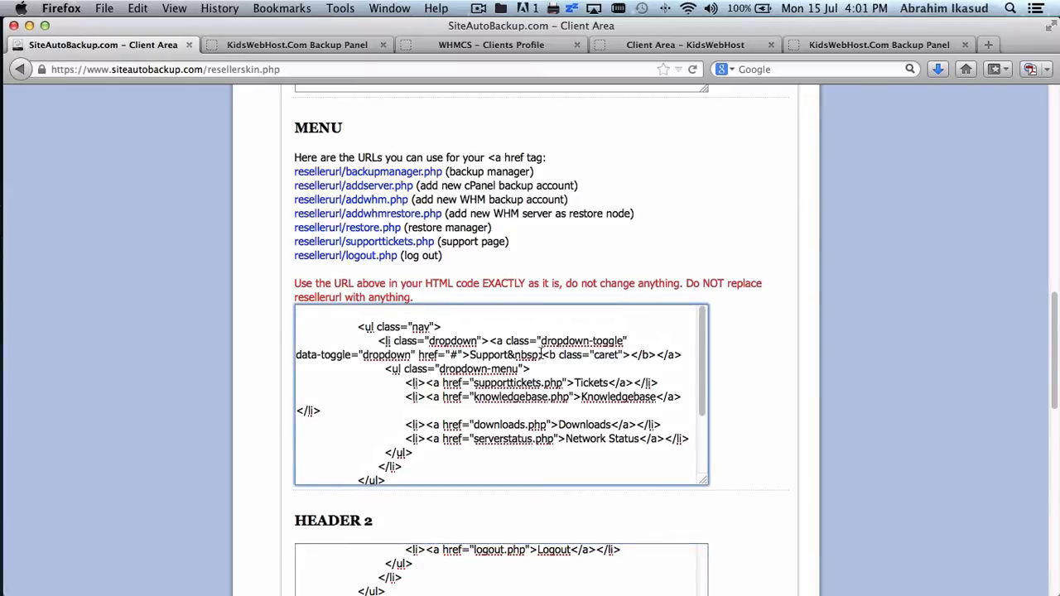
{"action": "left_click", "coordinate": [655, 355], "text": "shift"}
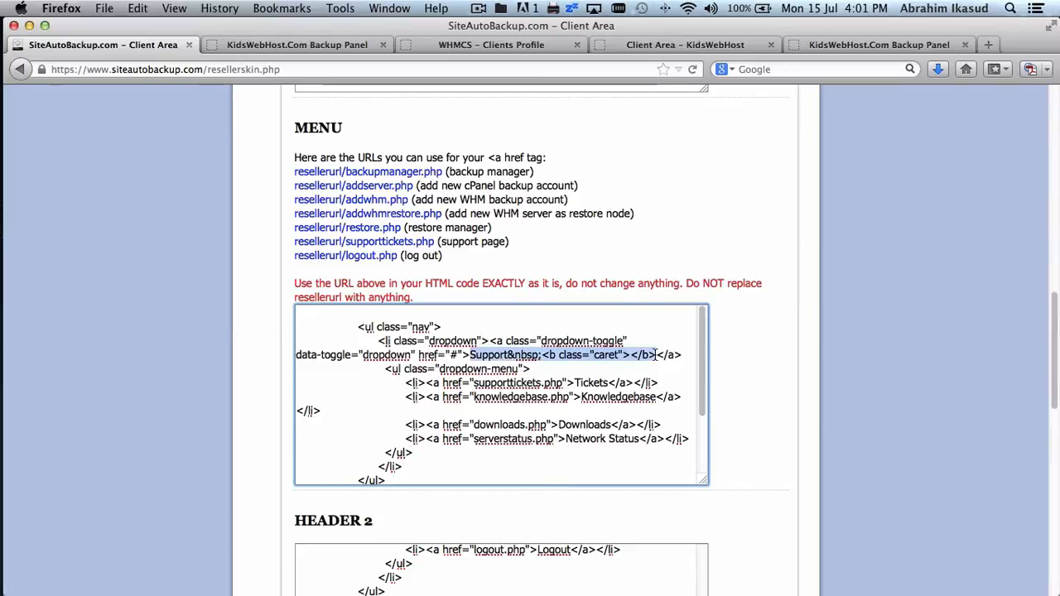
{"action": "type", "text": "Backu"}
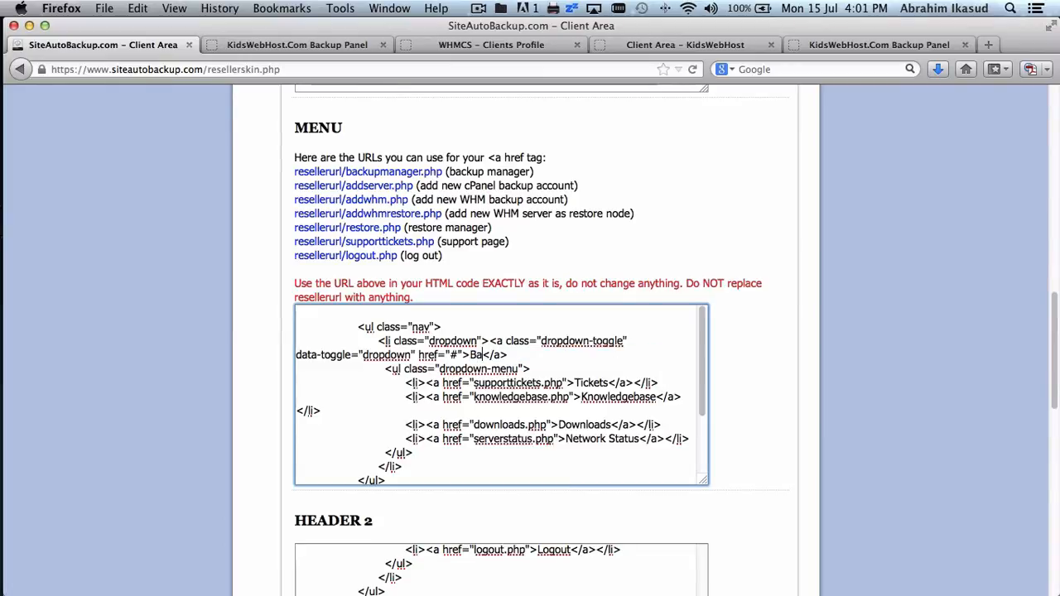
{"action": "type", "text": "p Manager"}
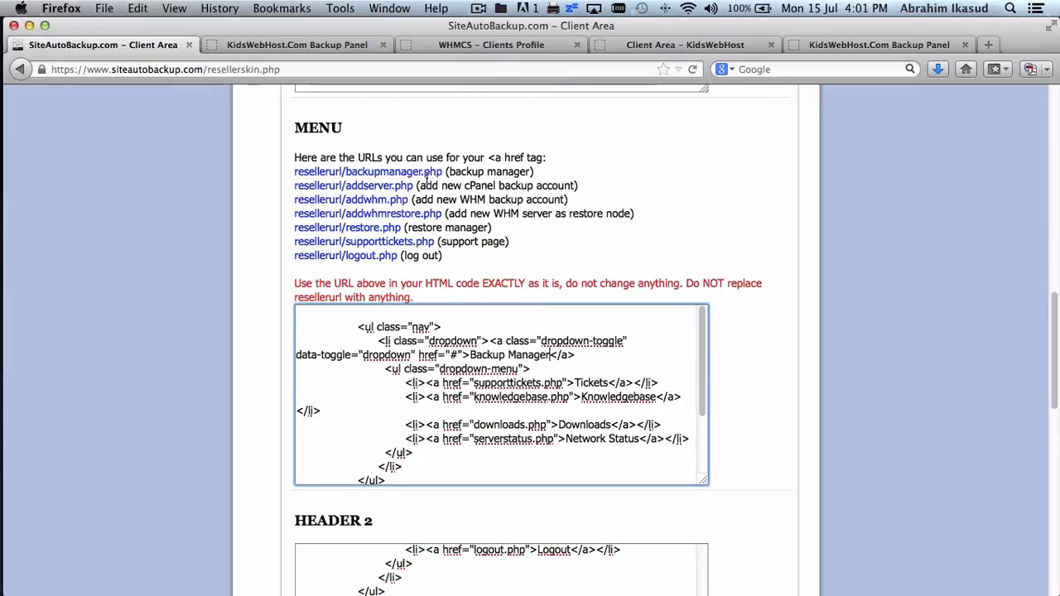
{"action": "left_click_drag", "start_coordinate": [442, 171], "coordinate": [292, 181]}
{"action": "key", "text": "super+c"}
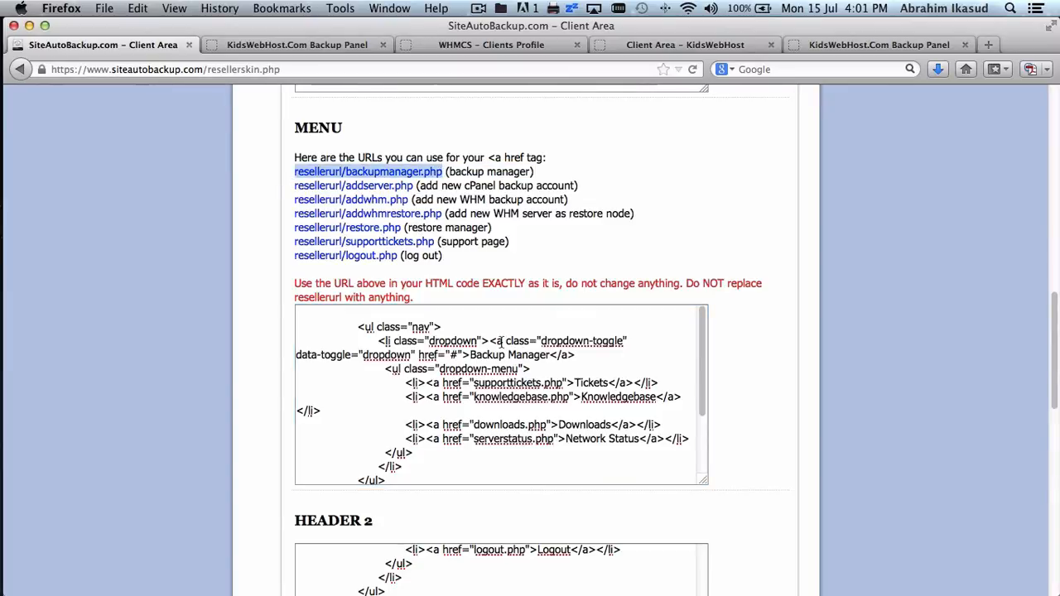
{"action": "left_click", "coordinate": [671, 397]}
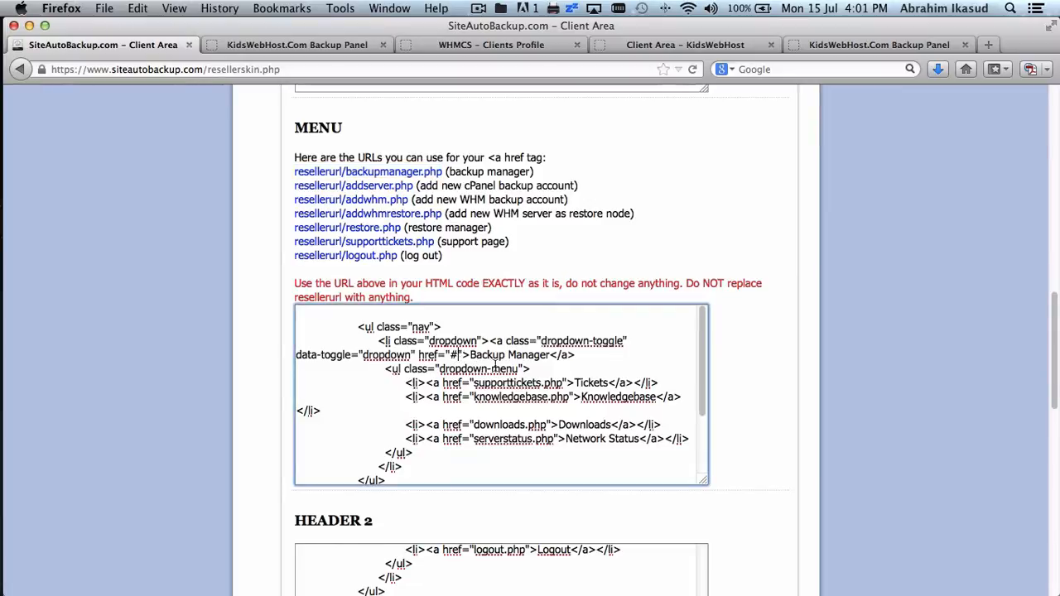
{"action": "left_click", "coordinate": [454, 354]}
{"action": "key", "text": "BackSpace"}
{"action": "key", "text": "super+v"}
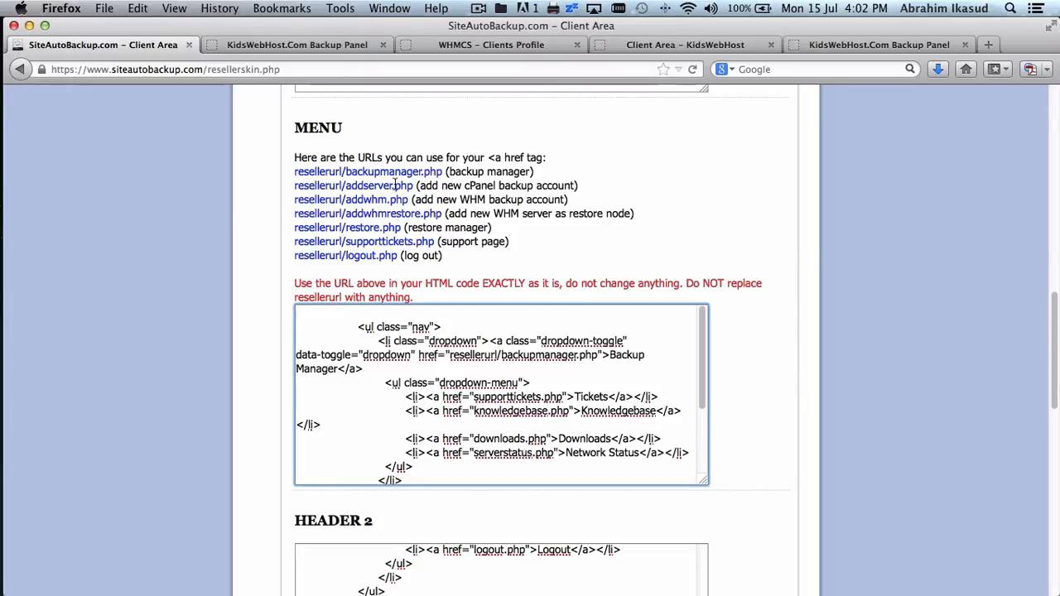
- Repoint the supporttickets.php and knowledgebase.php items to addserver.php and addwhm.php
{"action": "left_click_drag", "start_coordinate": [413, 186], "coordinate": [293, 189]}
{"action": "key", "text": "super+c"}
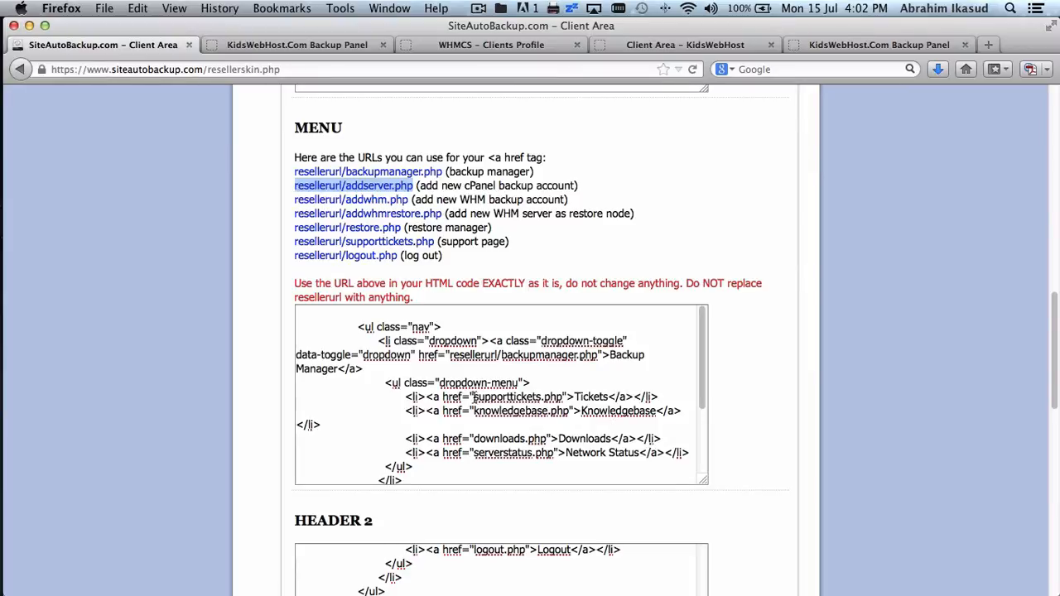
{"action": "left_click", "coordinate": [539, 396]}
{"action": "left_click_drag", "start_coordinate": [565, 396], "coordinate": [473, 397]}
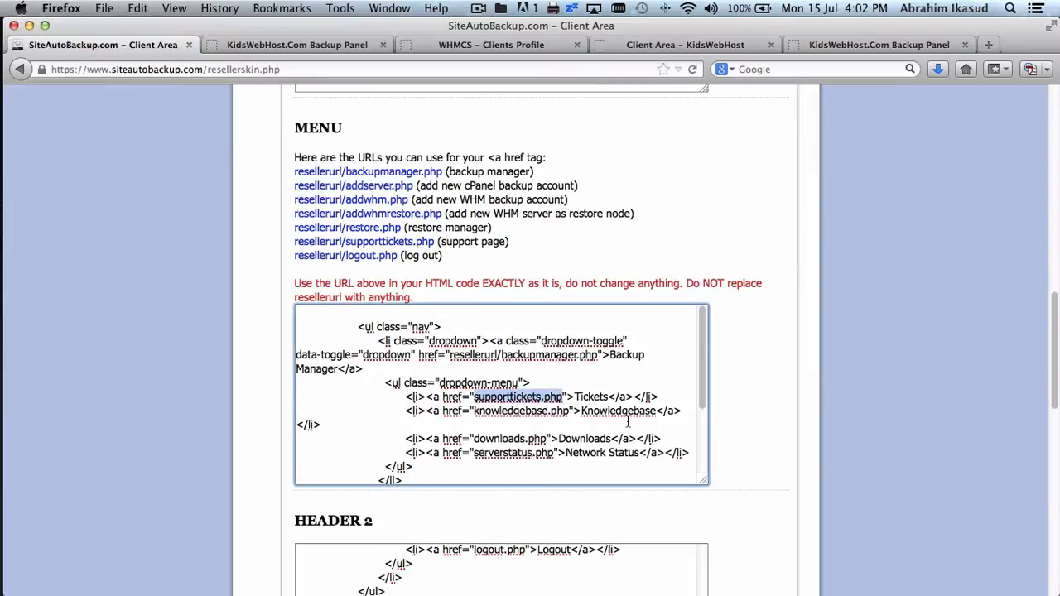
{"action": "key", "text": "super+v"}
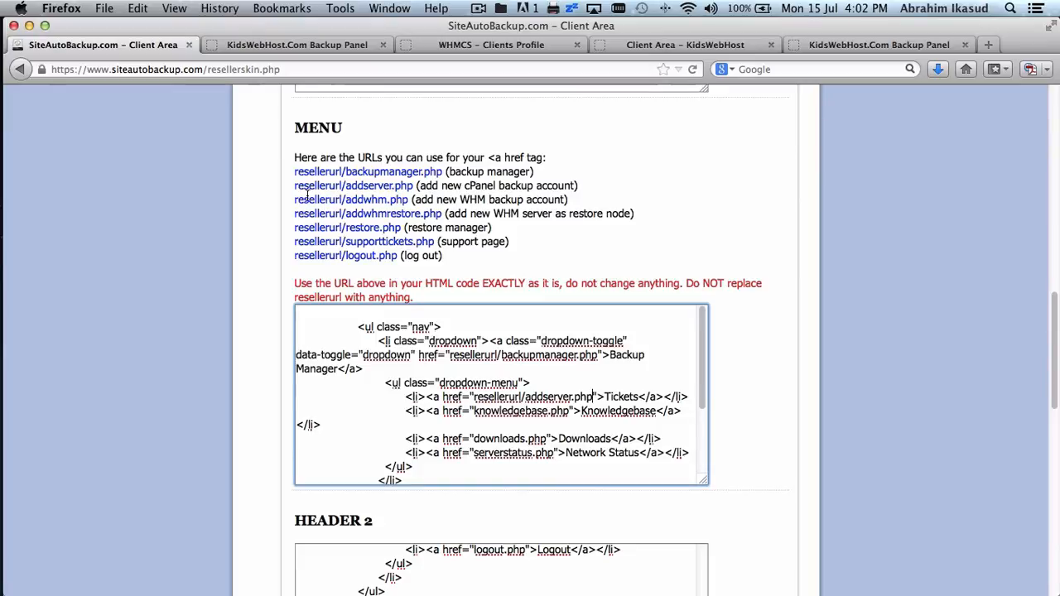
{"action": "left_click_drag", "start_coordinate": [296, 199], "coordinate": [338, 200]}
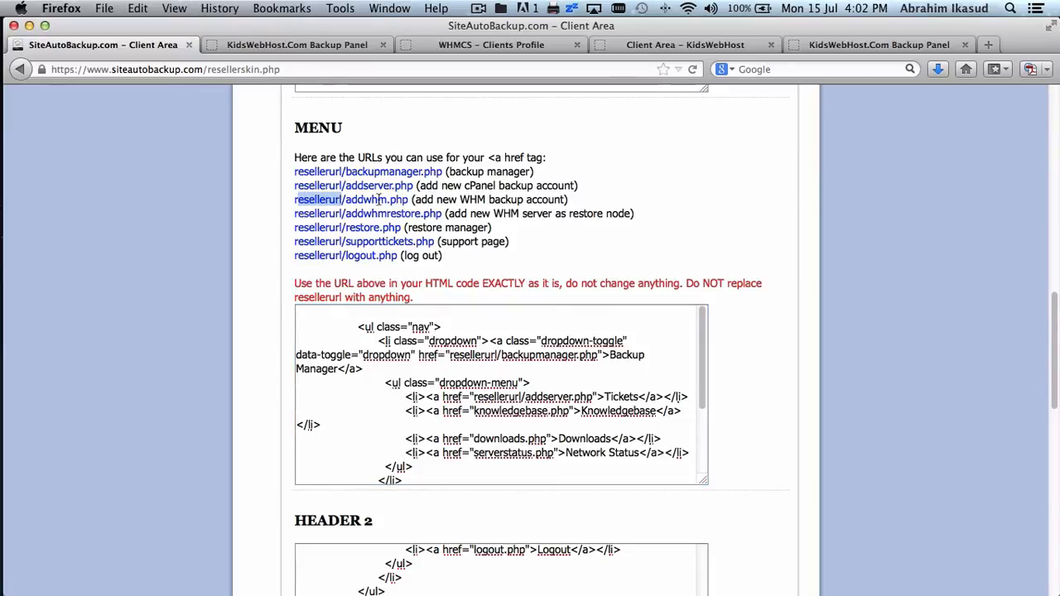
{"action": "left_click_drag", "start_coordinate": [409, 199], "coordinate": [299, 204]}
{"action": "key", "text": "super+c"}
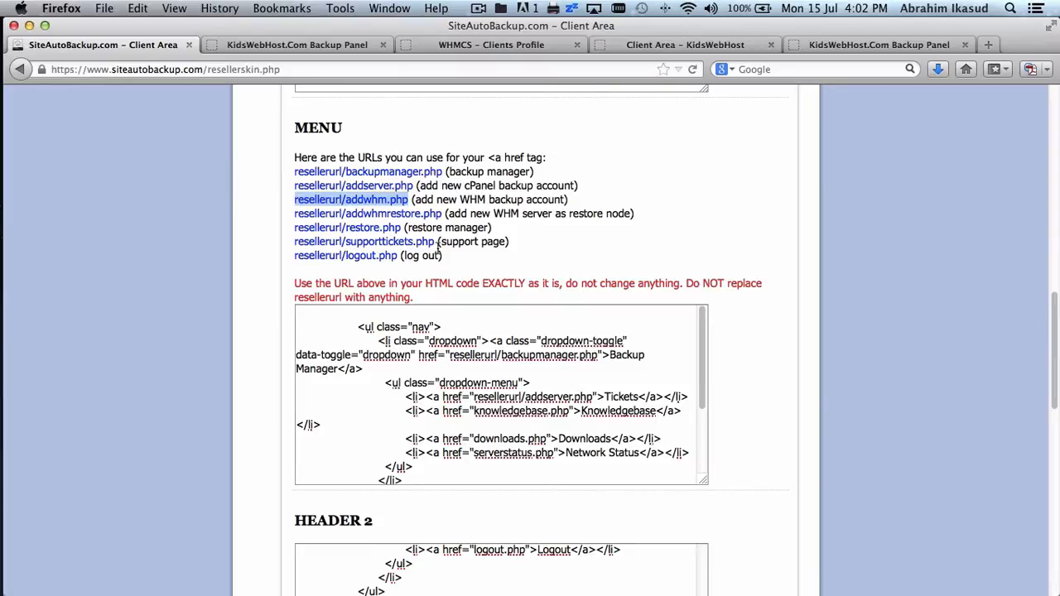
{"action": "left_click_drag", "start_coordinate": [473, 411], "coordinate": [569, 411]}
{"action": "key", "text": "super+v"}
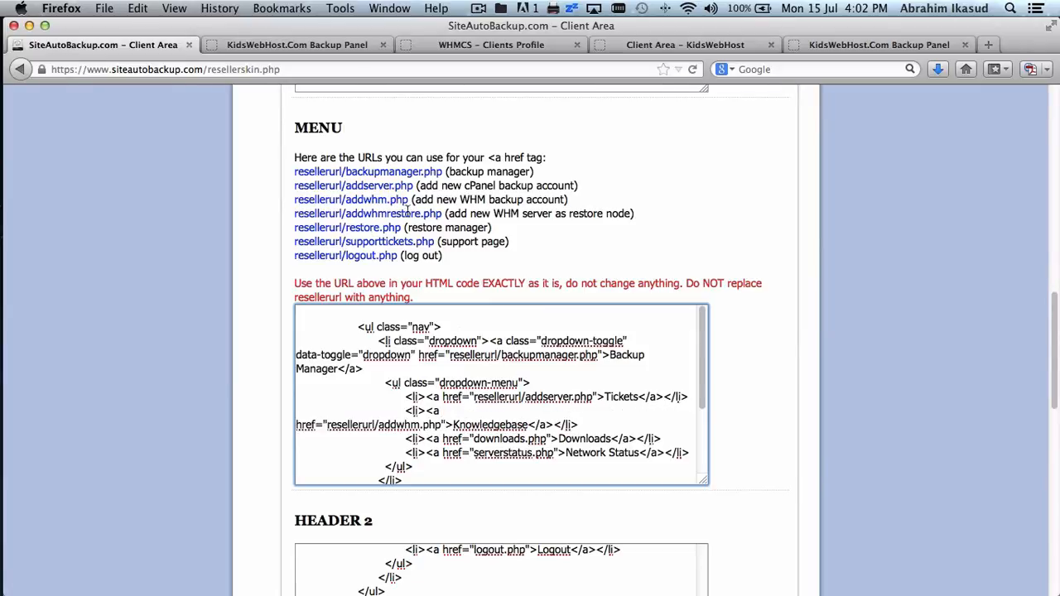
- Copy the addwhmrestore.php link address from the backup panel
{"action": "left_click_drag", "start_coordinate": [442, 214], "coordinate": [295, 218]}
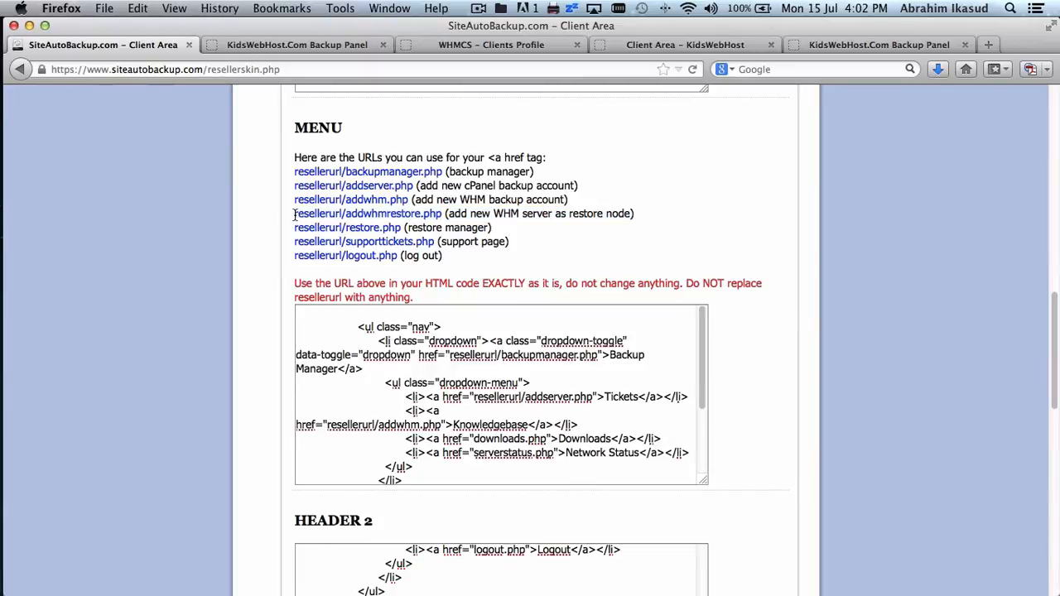
{"action": "left_click_drag", "start_coordinate": [295, 213], "coordinate": [442, 213]}
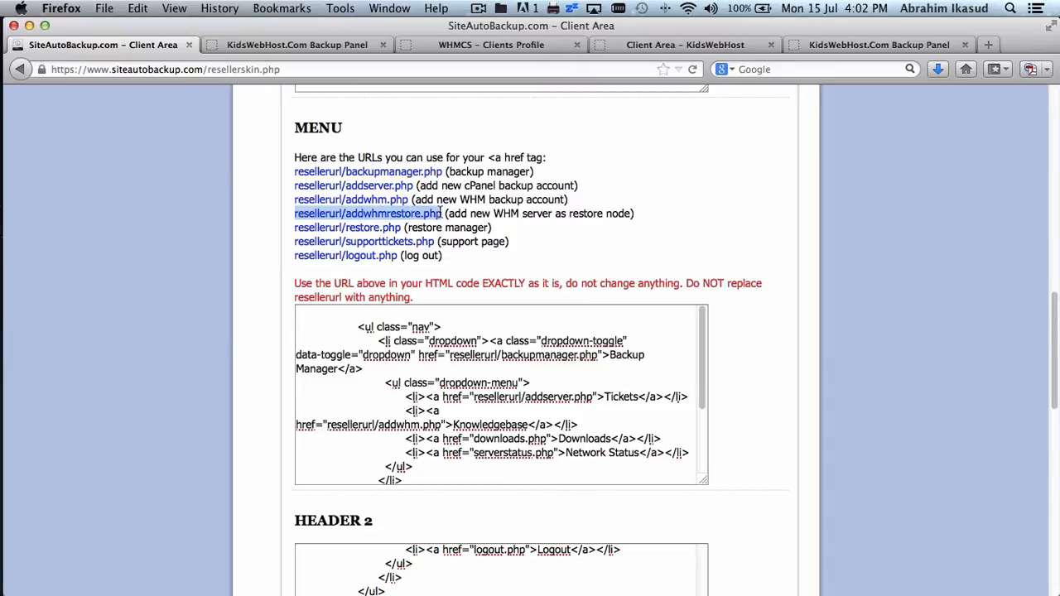
{"action": "key", "text": "super+c"}
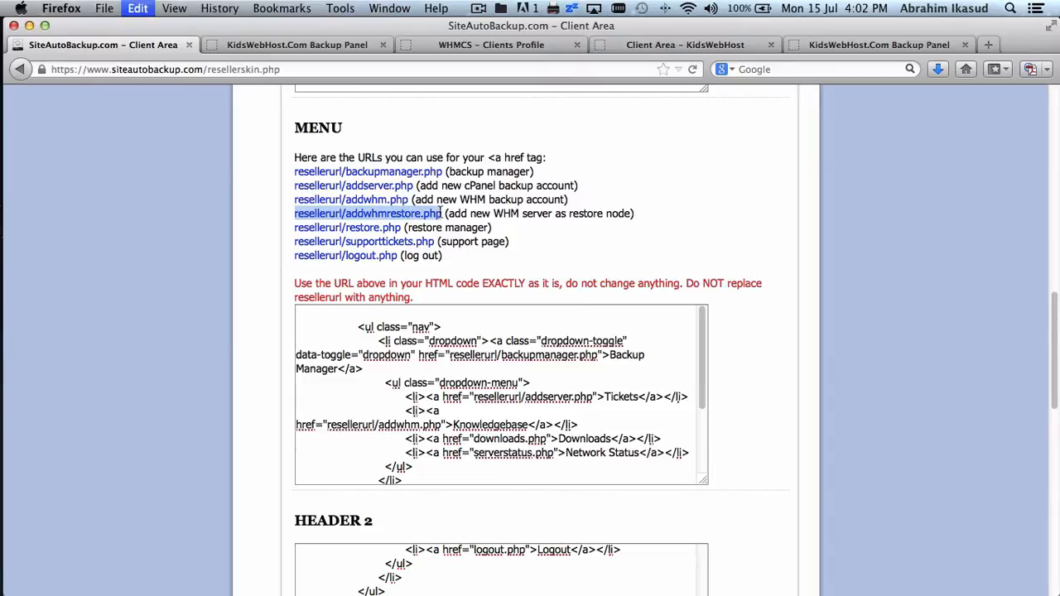
{"action": "left_click", "coordinate": [856, 46]}
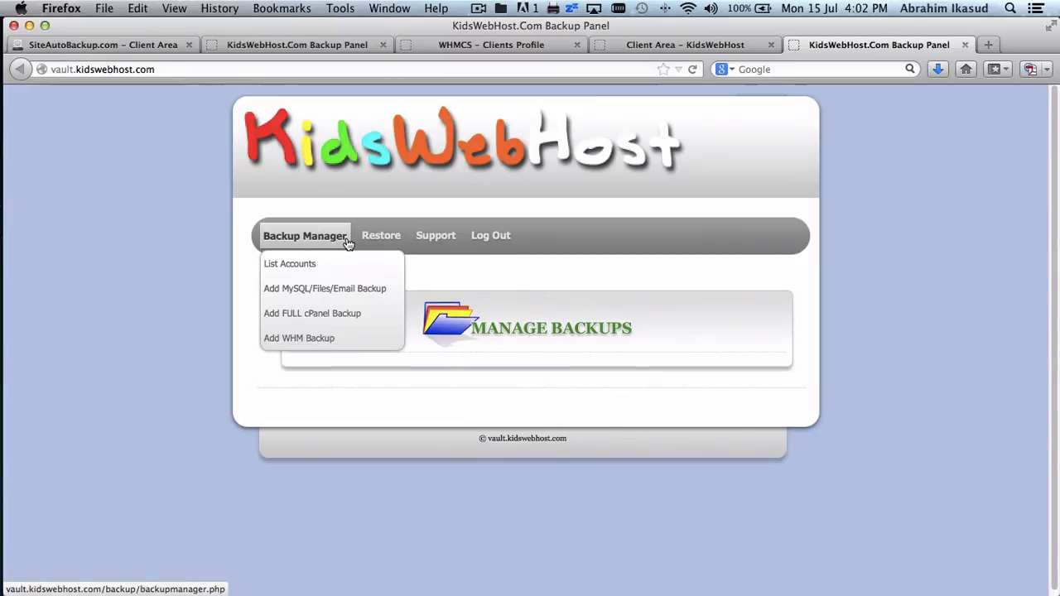
{"action": "mouse_move", "coordinate": [396, 240]}
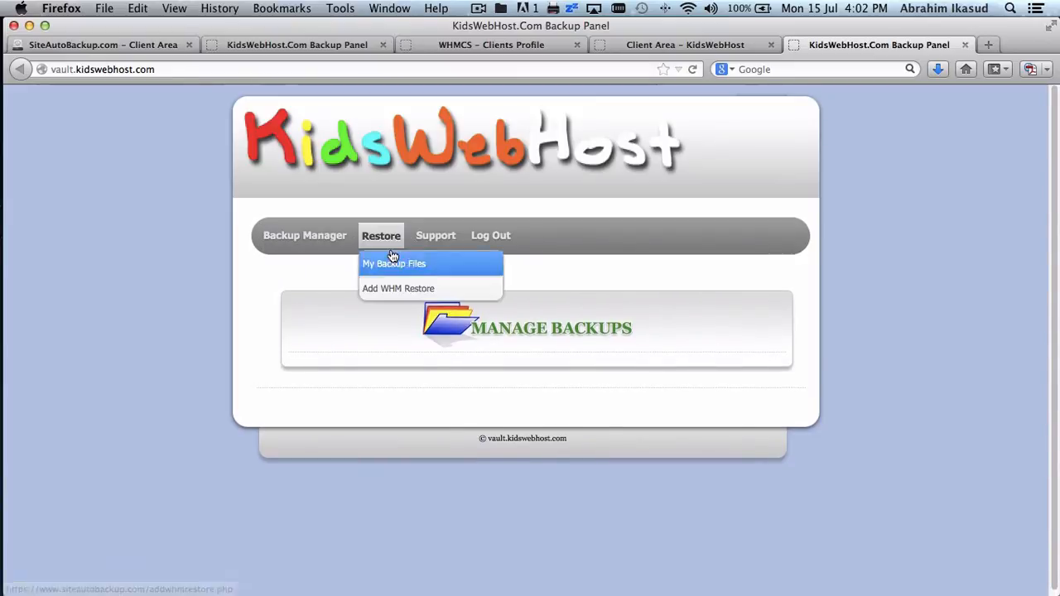
{"action": "mouse_move", "coordinate": [295, 246]}
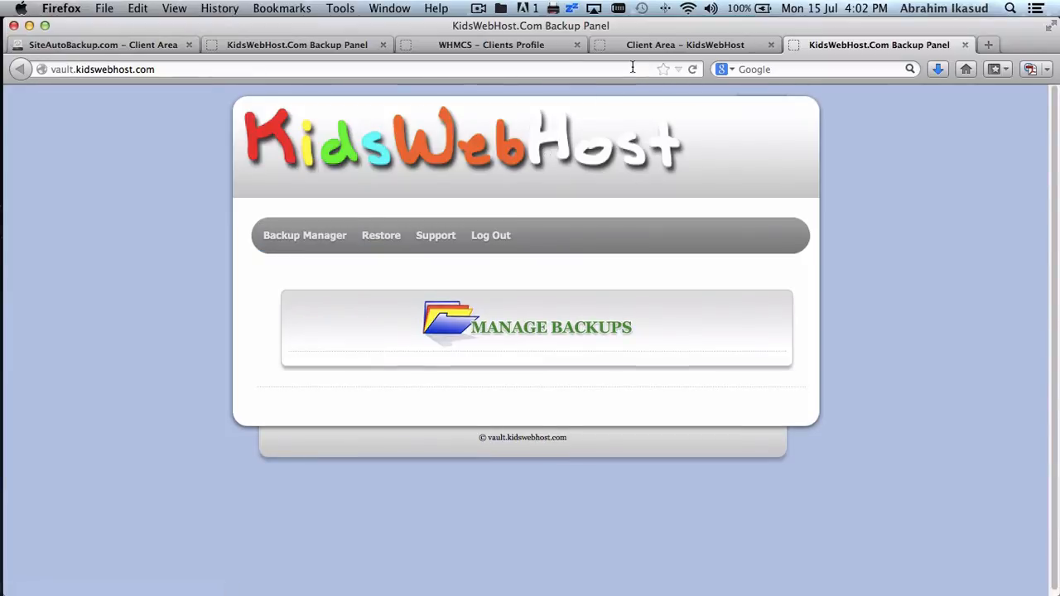
{"action": "left_click", "coordinate": [122, 44]}
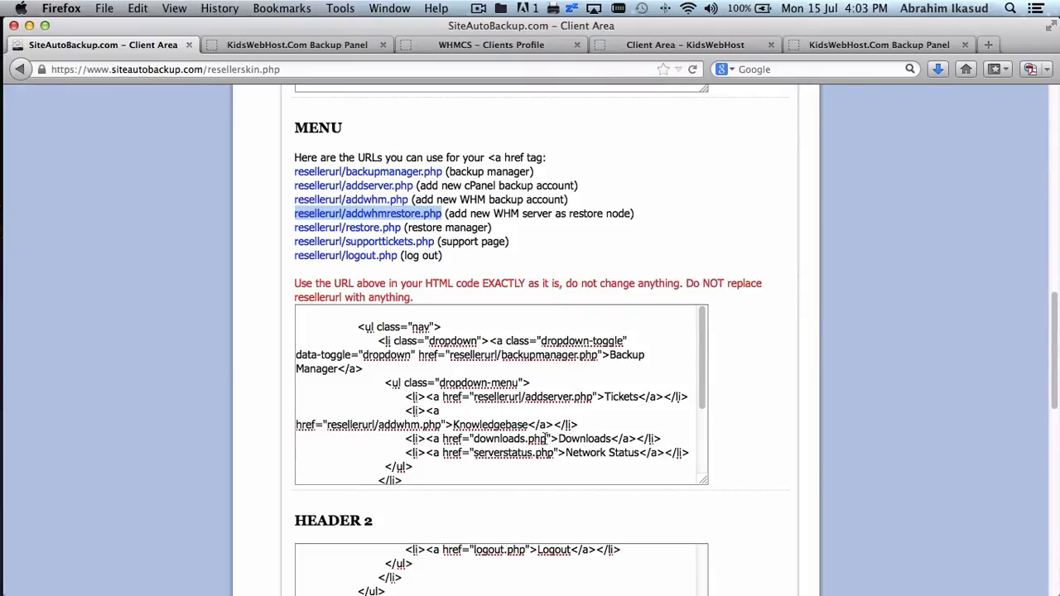
- Replace the Downloads item's downloads.php link with resellerurl/addwhmrestore.php, then return to the KidsWebHost panel
{"action": "left_click_drag", "start_coordinate": [547, 439], "coordinate": [474, 440]}
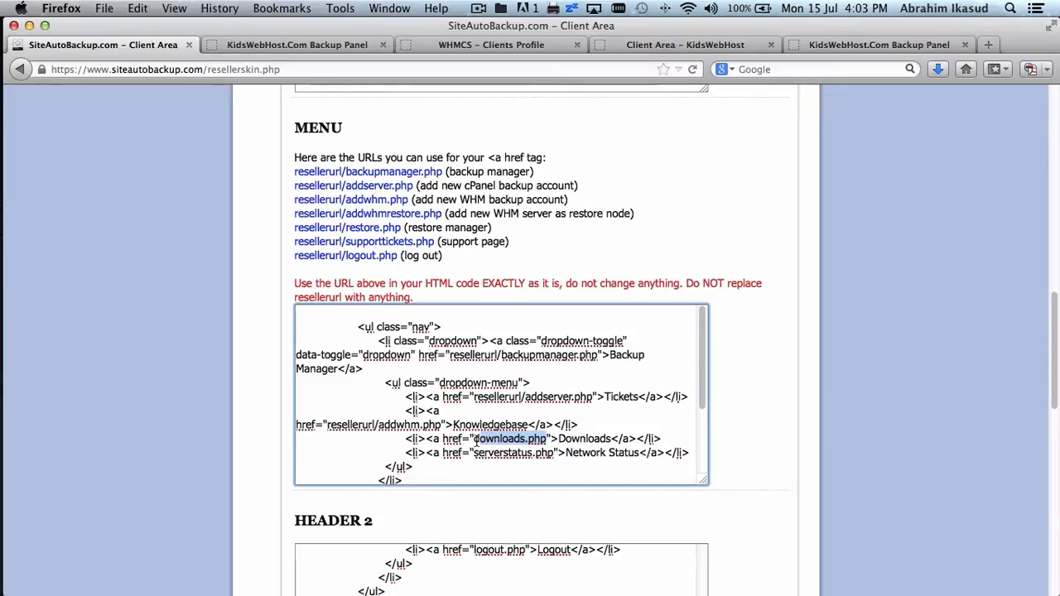
{"action": "key", "text": "super+v"}
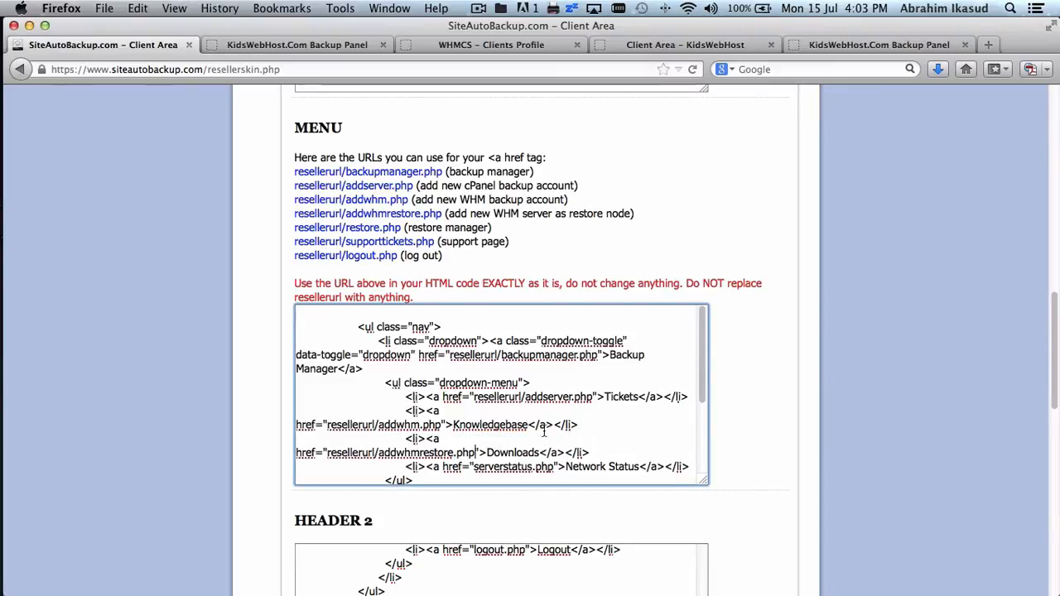
{"action": "left_click", "coordinate": [816, 45]}
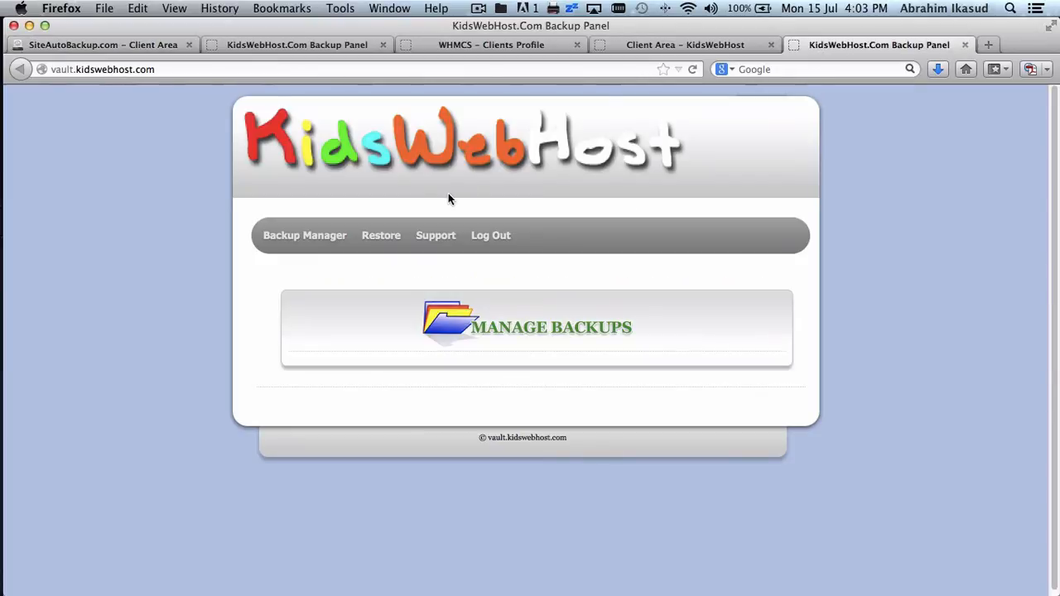
- Check the KidsWebHost panel's Backup Manager menu items, then return to the SiteAutoBackup reseller skin MENU code
{"action": "left_click", "coordinate": [308, 237]}
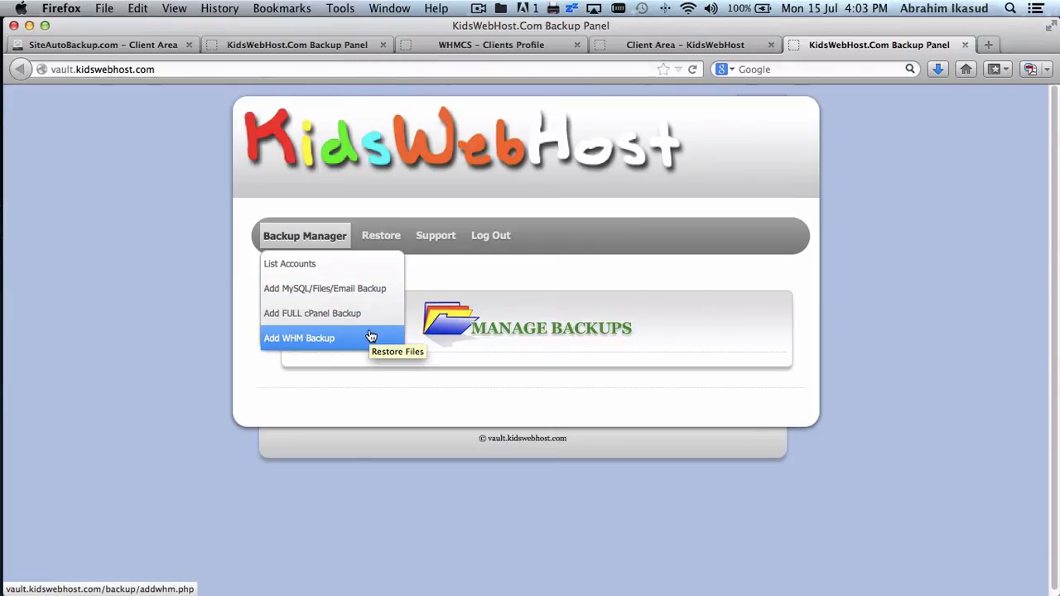
{"action": "left_click", "coordinate": [654, 43]}
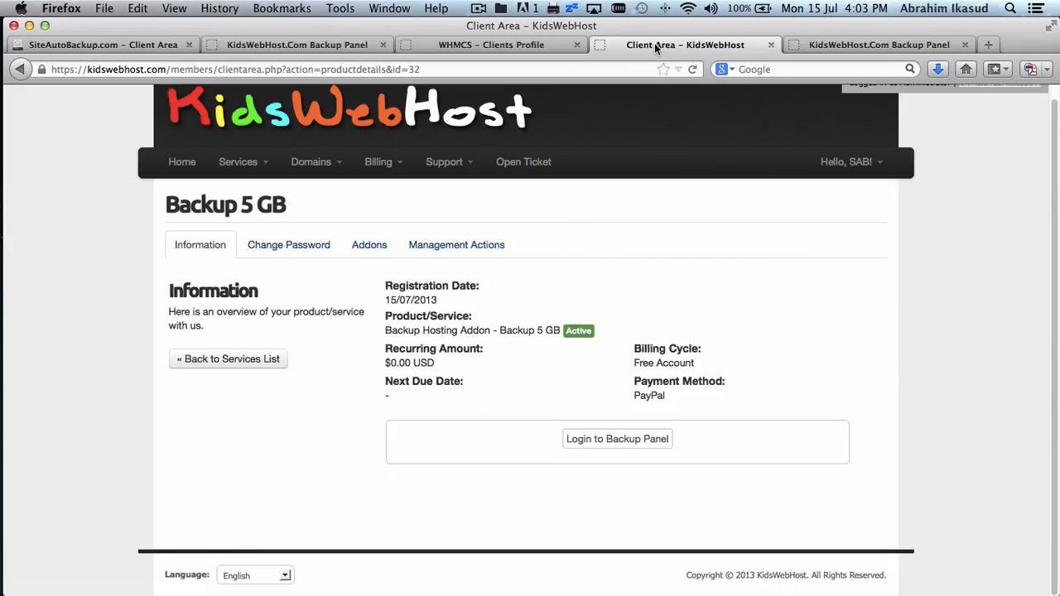
{"action": "left_click", "coordinate": [139, 46]}
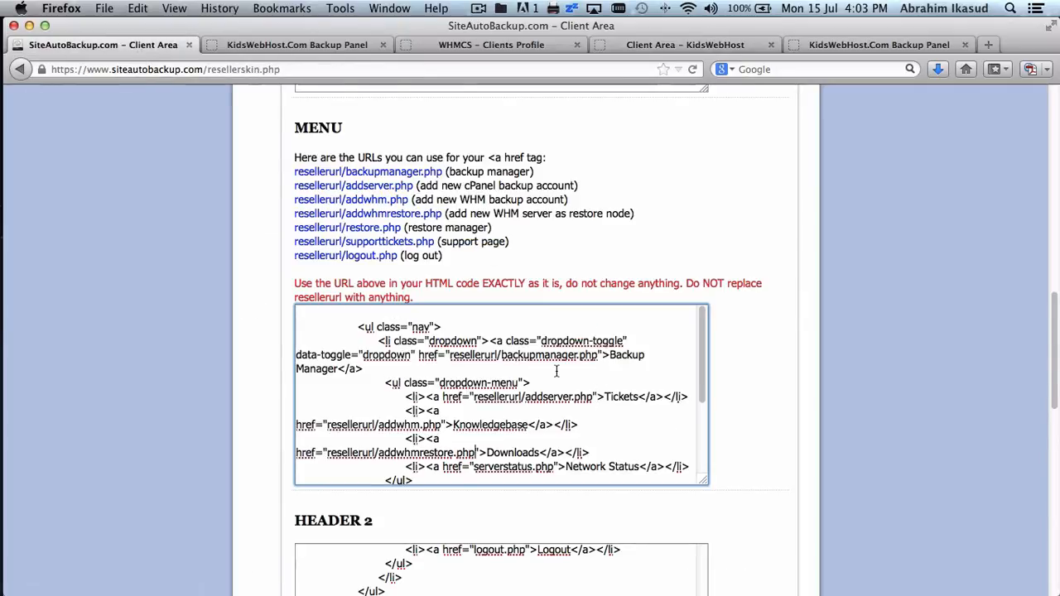
- Replace the Tickets link label with 'Add FULL cPanel Backup'
{"action": "left_click", "coordinate": [638, 397]}
{"action": "double_click", "coordinate": [629, 397]}
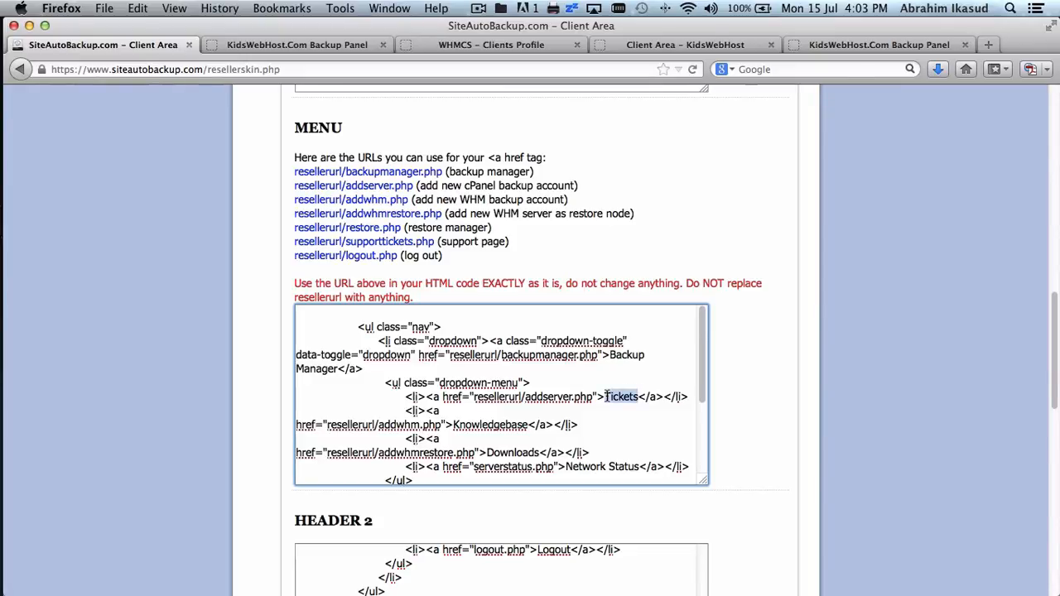
{"action": "type", "text": "ADD"}
{"action": "key", "text": "BackSpace"}
{"action": "key", "text": "BackSpace"}
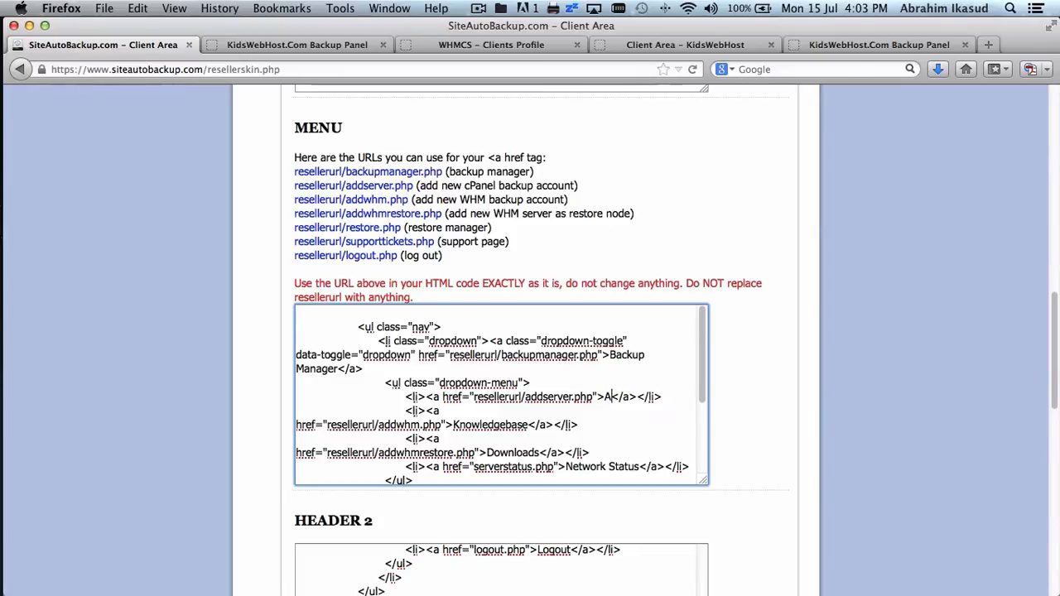
{"action": "type", "text": "dd FULL c"}
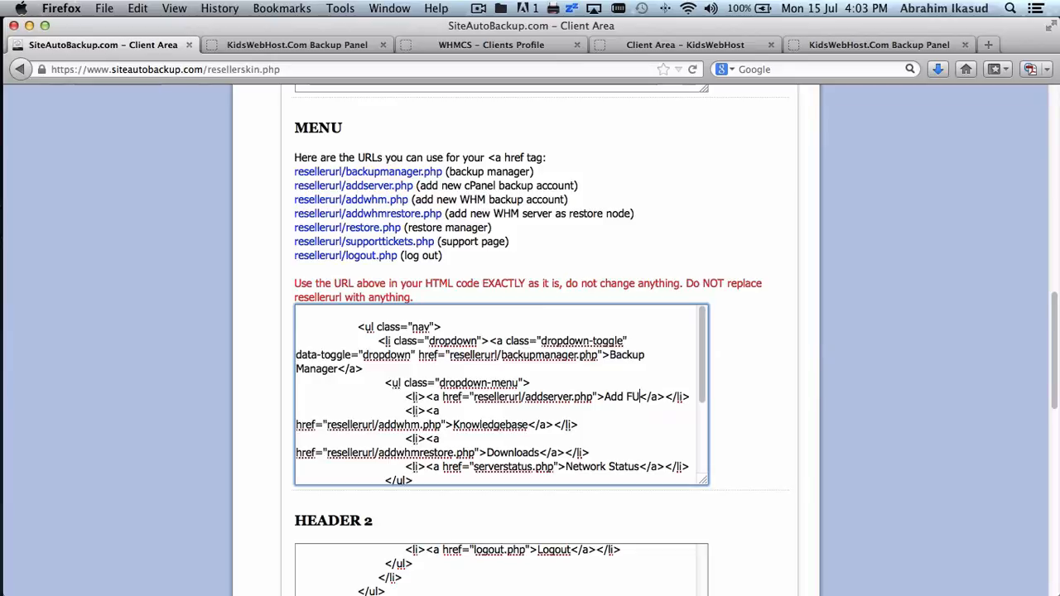
{"action": "type", "text": "Panel Back"}
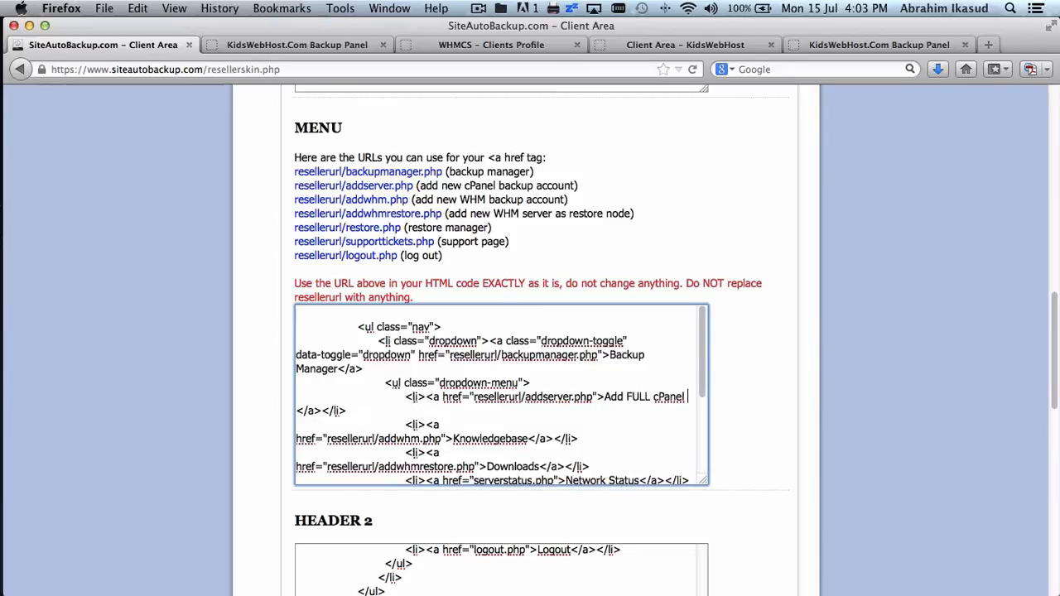
{"action": "type", "text": "up"}
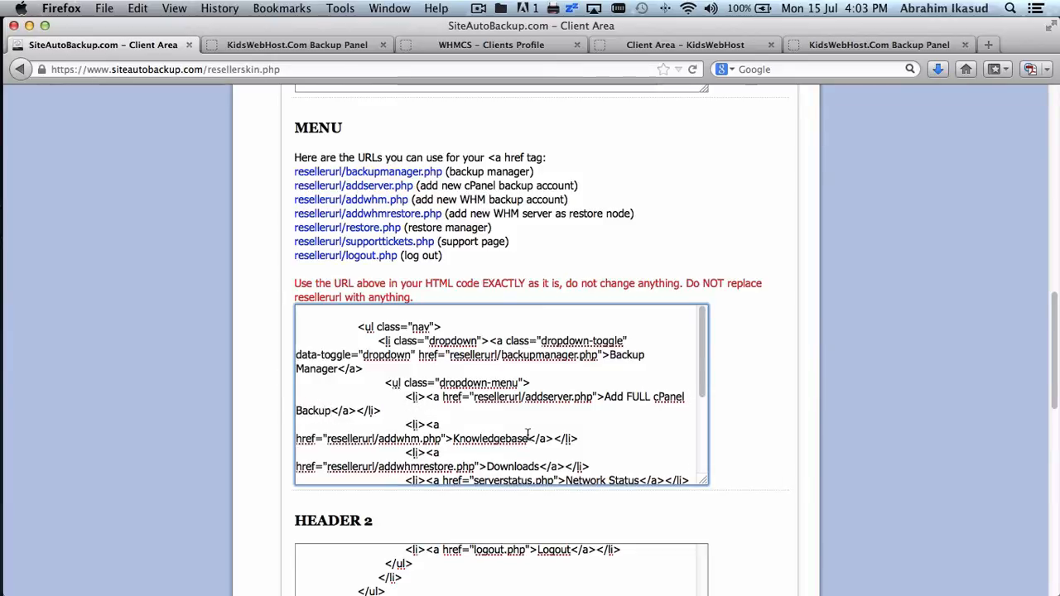
- Replace the Knowledgebase label with 'Add WHM Server Backup' and select the resellerurl/addwhm.php address
{"action": "double_click", "coordinate": [475, 439]}
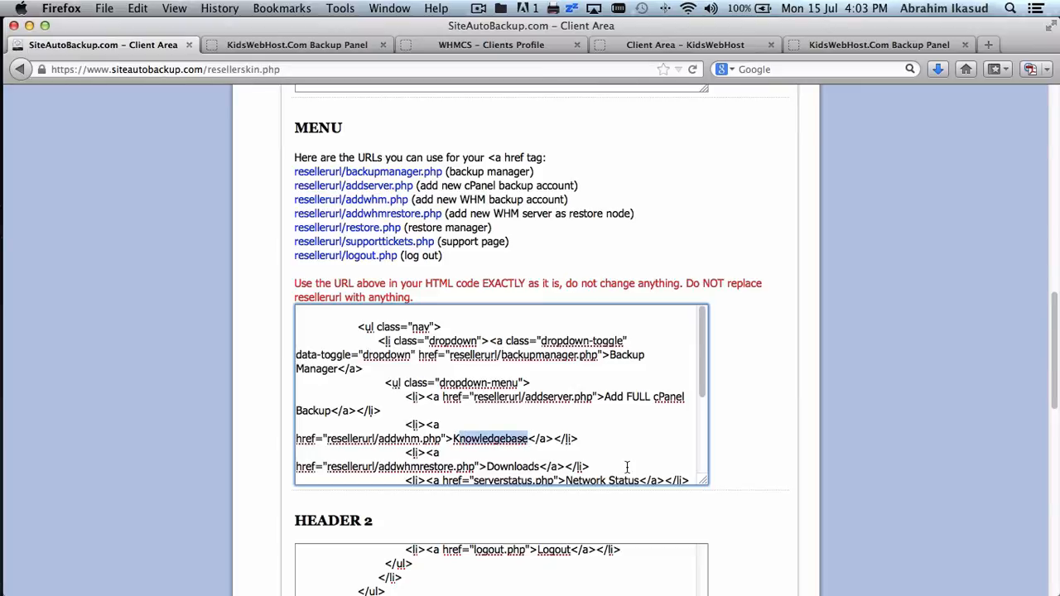
{"action": "type", "text": "W"}
{"action": "key", "text": "BackSpace"}
{"action": "type", "text": "Add WH"}
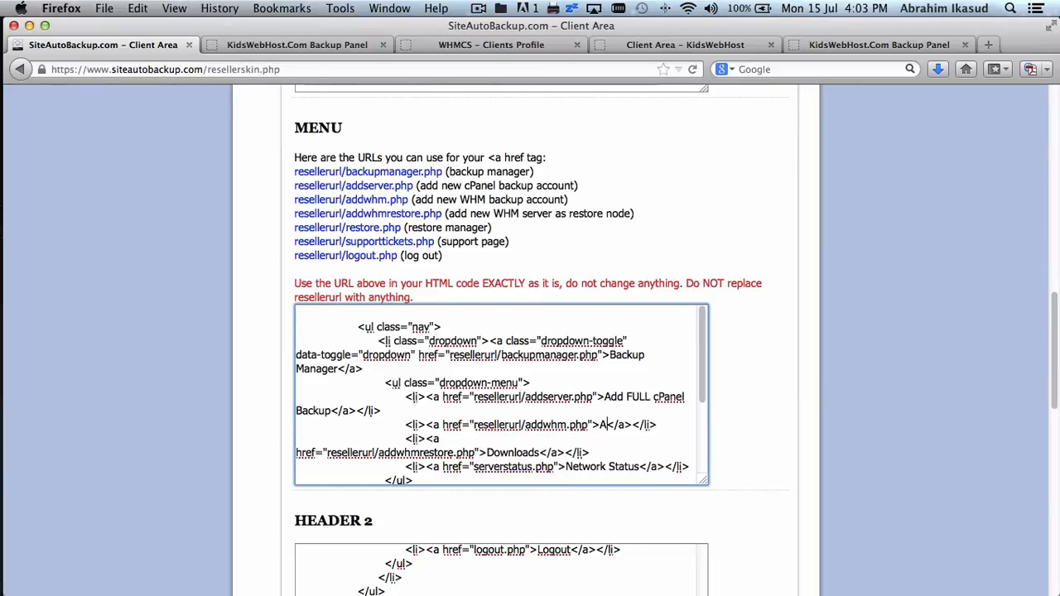
{"action": "type", "text": "M Server"}
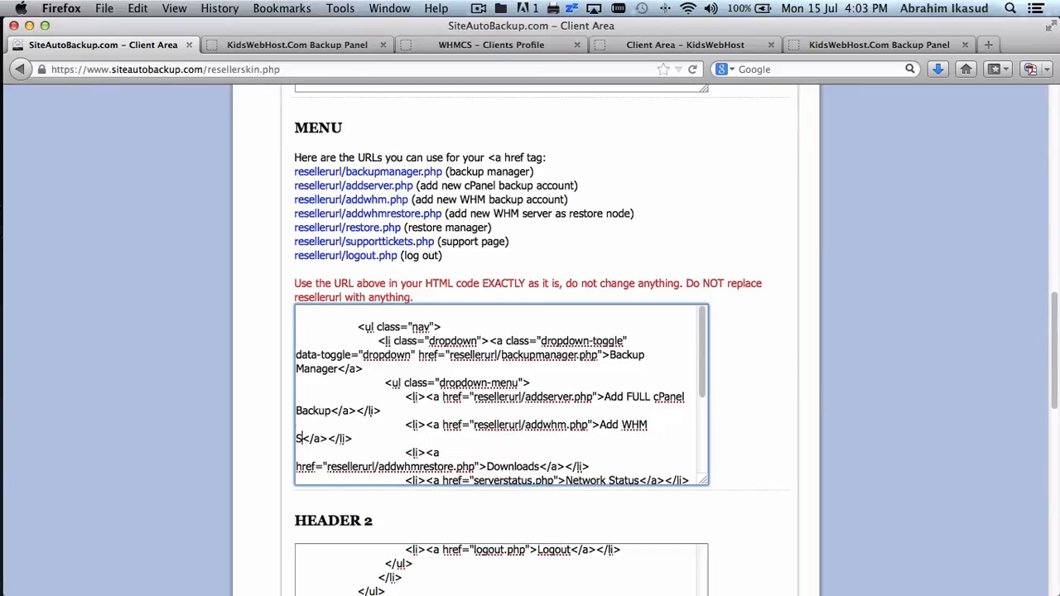
{"action": "type", "text": " Backup"}
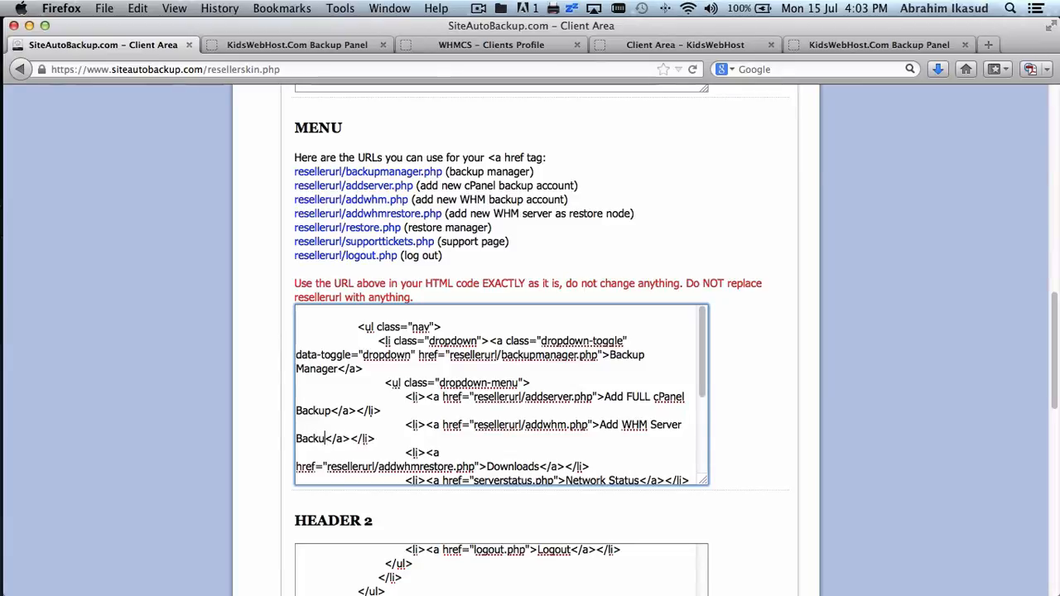
{"action": "scroll", "coordinate": [558, 412], "scroll_direction": "down", "scroll_amount": 3}
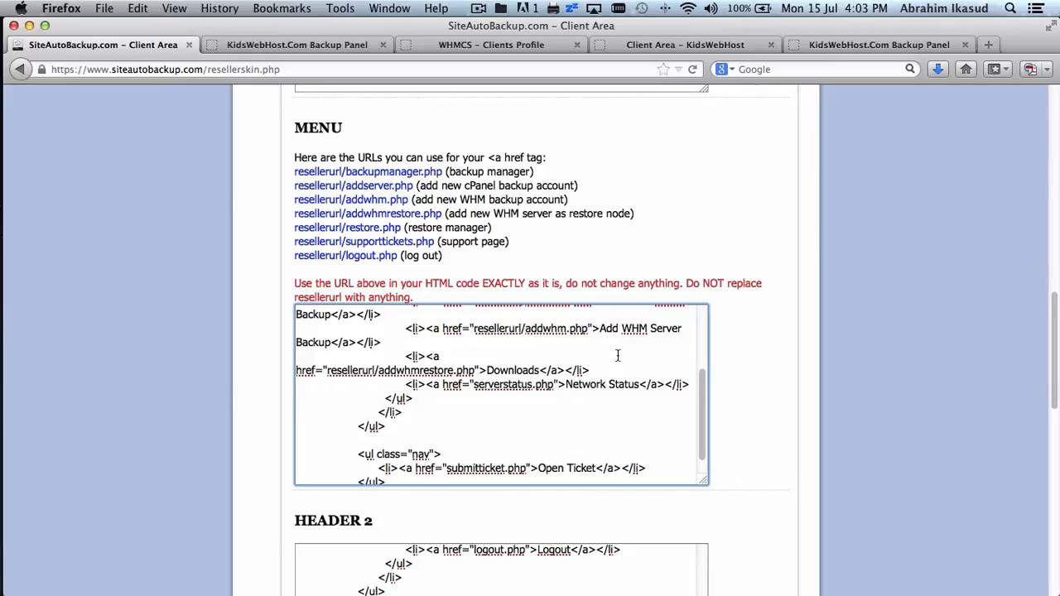
{"action": "scroll", "coordinate": [617, 356], "scroll_direction": "up", "scroll_amount": 1}
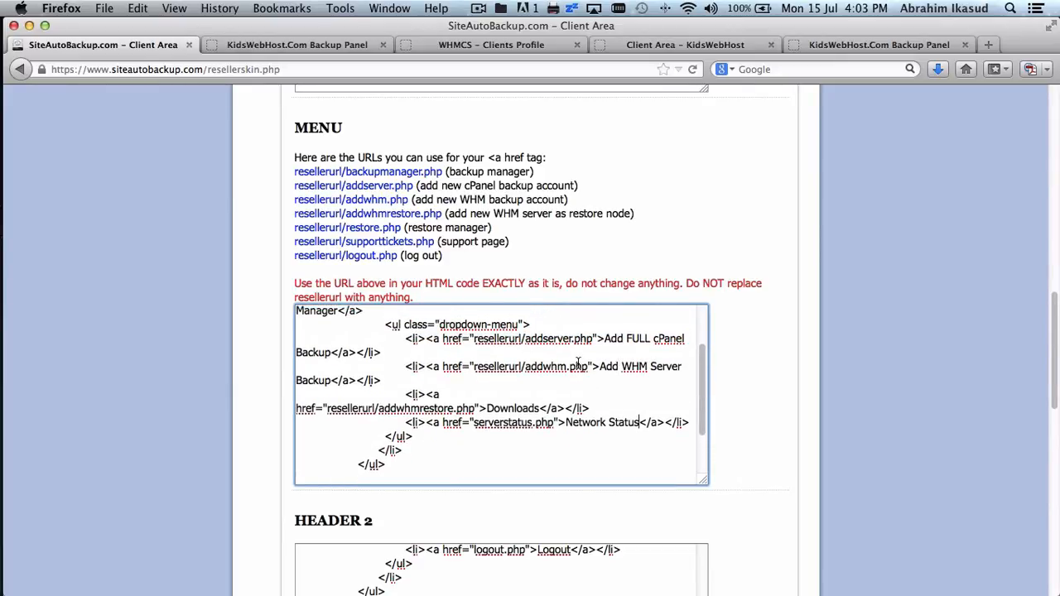
{"action": "left_click_drag", "start_coordinate": [588, 367], "coordinate": [473, 367]}
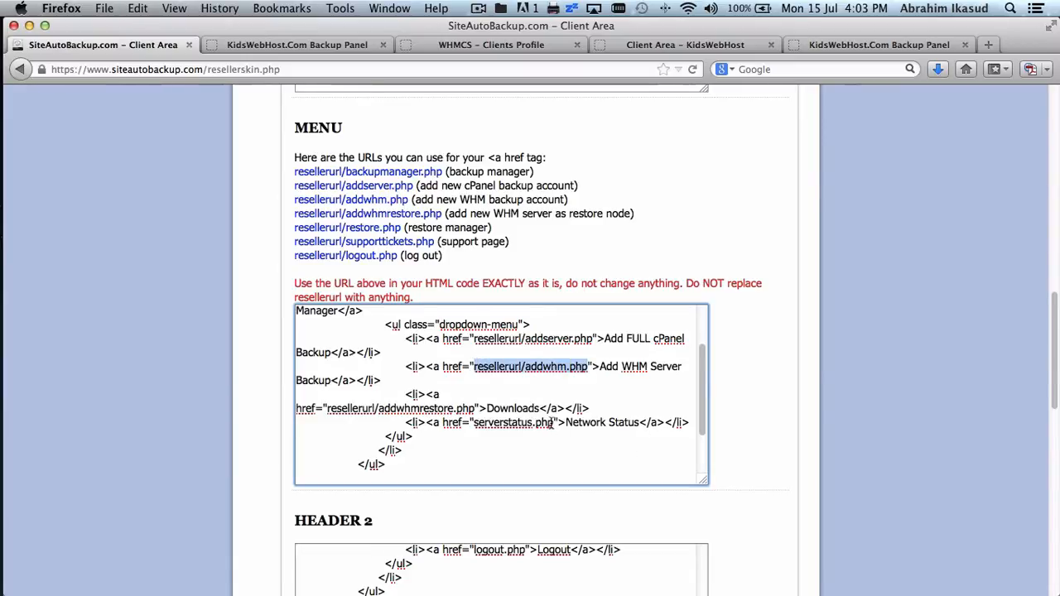
- Point the Network Status link to resellerurl/addpartial.php and relabel it 'Add MySQL/Files/Emails Backup'
{"action": "left_click_drag", "start_coordinate": [553, 423], "coordinate": [472, 425]}
{"action": "key", "text": "super+c"}
{"action": "key", "text": "super+v"}
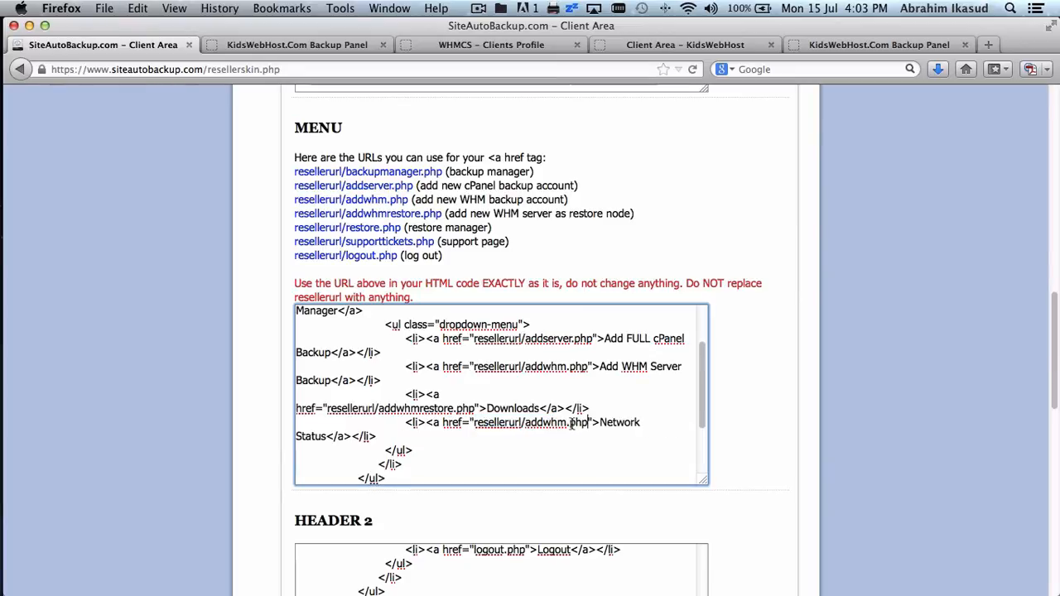
{"action": "left_click", "coordinate": [560, 422]}
{"action": "key", "text": "BackSpace"}
{"action": "key", "text": "BackSpace"}
{"action": "key", "text": "BackSpace"}
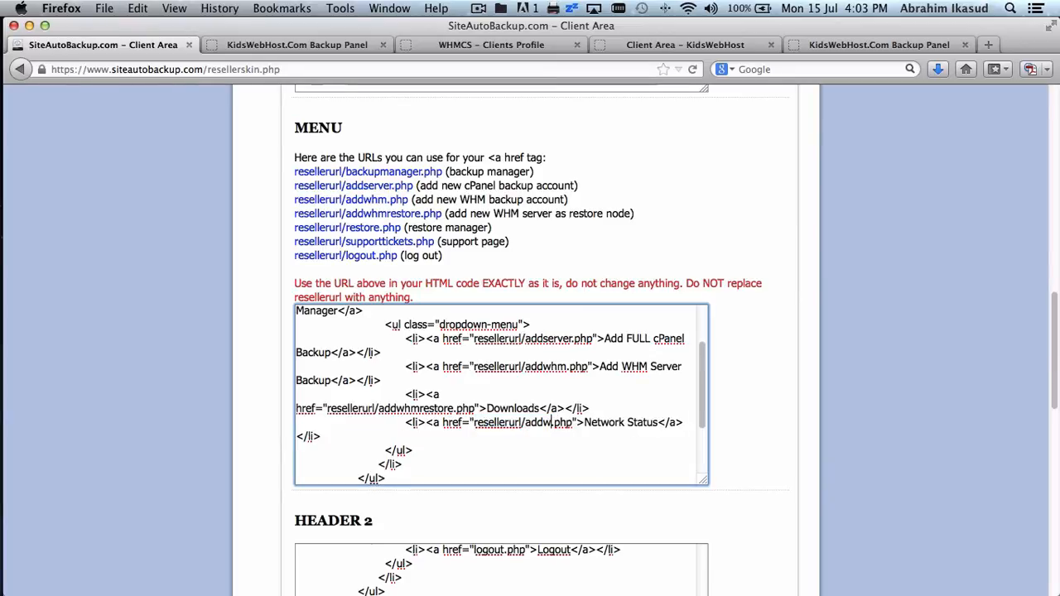
{"action": "type", "text": "p"}
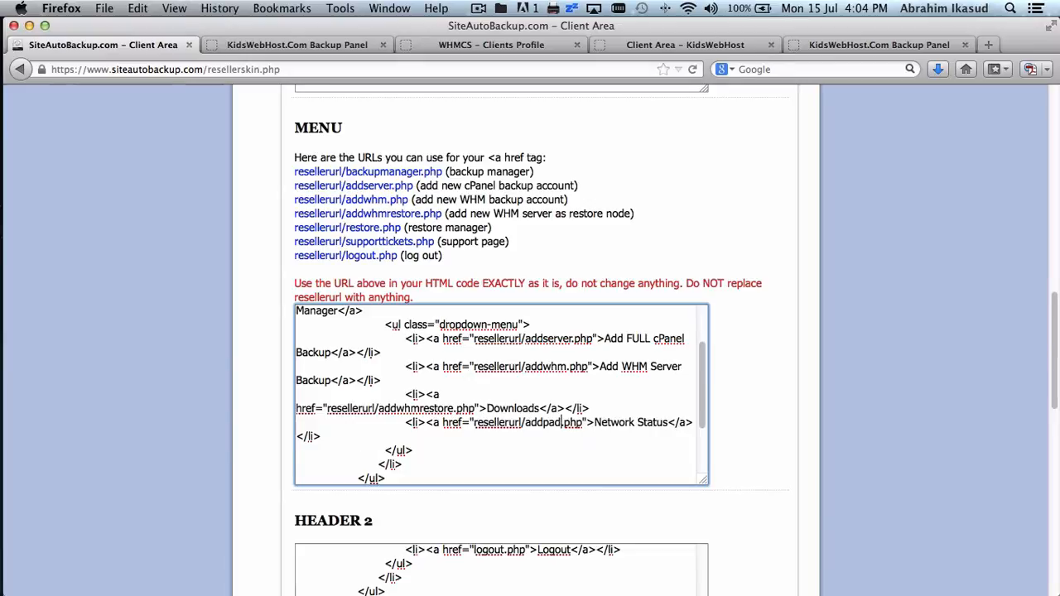
{"action": "type", "text": "artua"}
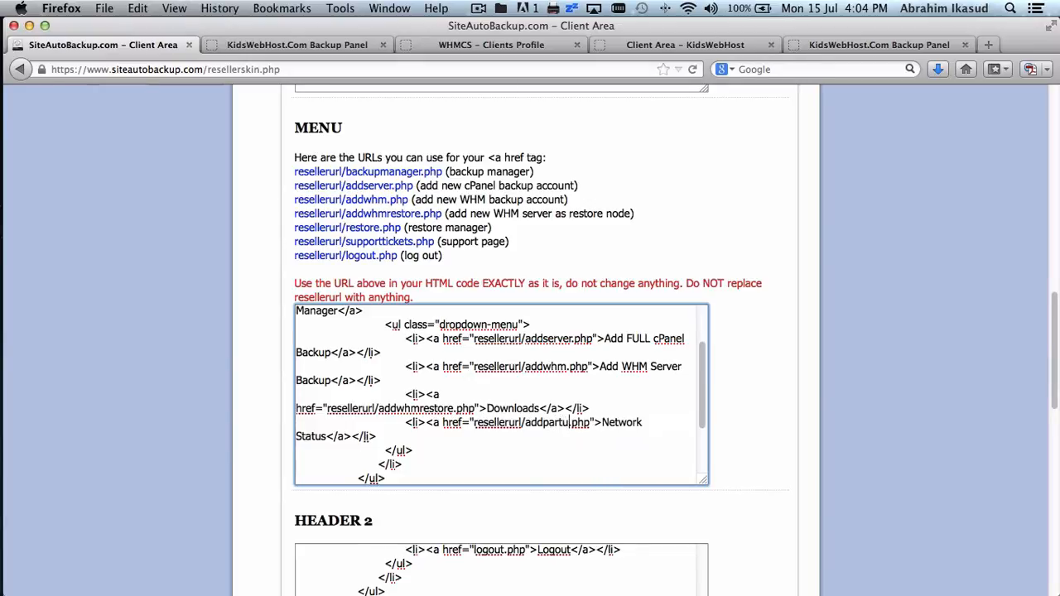
{"action": "key", "text": "BackSpace"}
{"action": "key", "text": "BackSpace"}
{"action": "type", "text": "ial"}
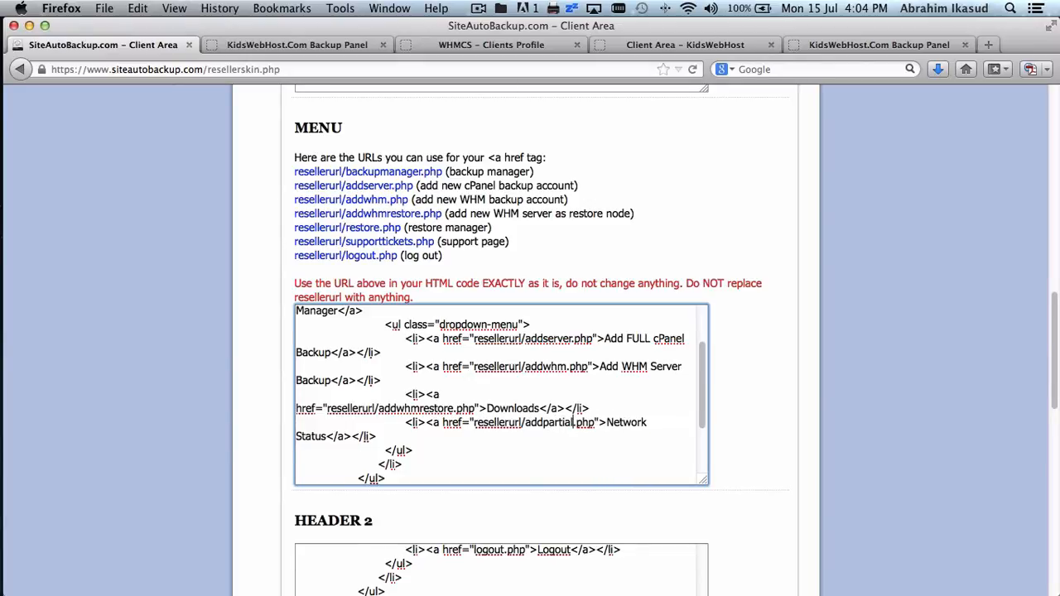
{"action": "left_click", "coordinate": [607, 423]}
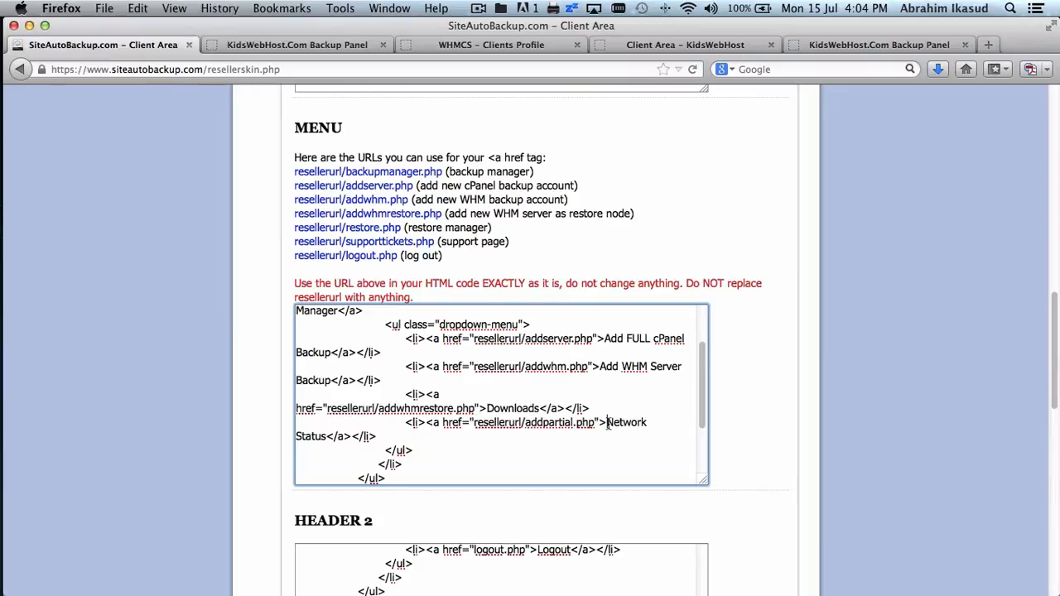
{"action": "left_click", "coordinate": [328, 436], "text": "shift"}
{"action": "type", "text": "Add MyS"}
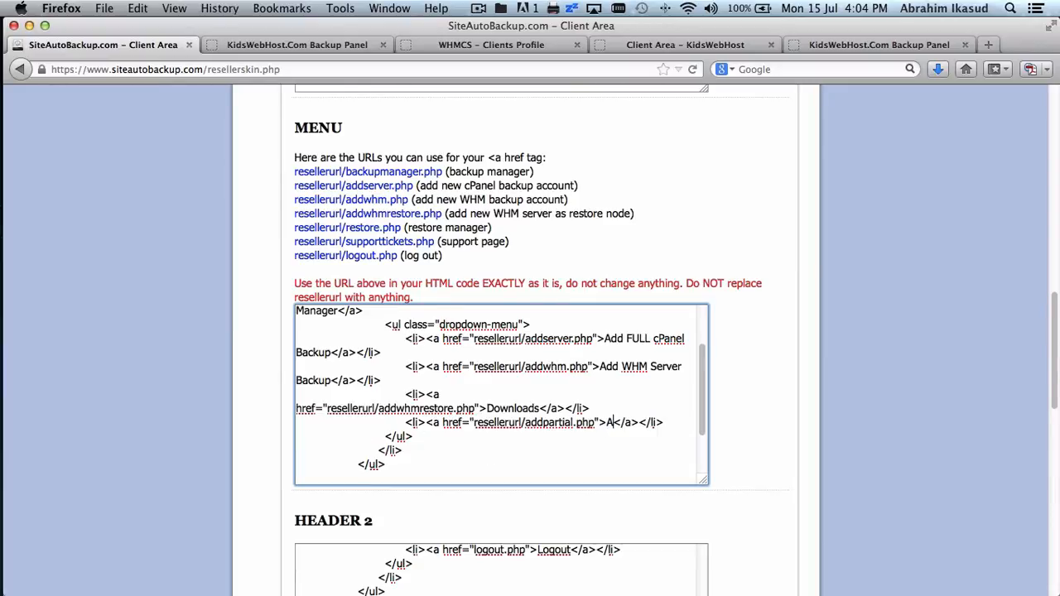
{"action": "type", "text": "QL/Files"}
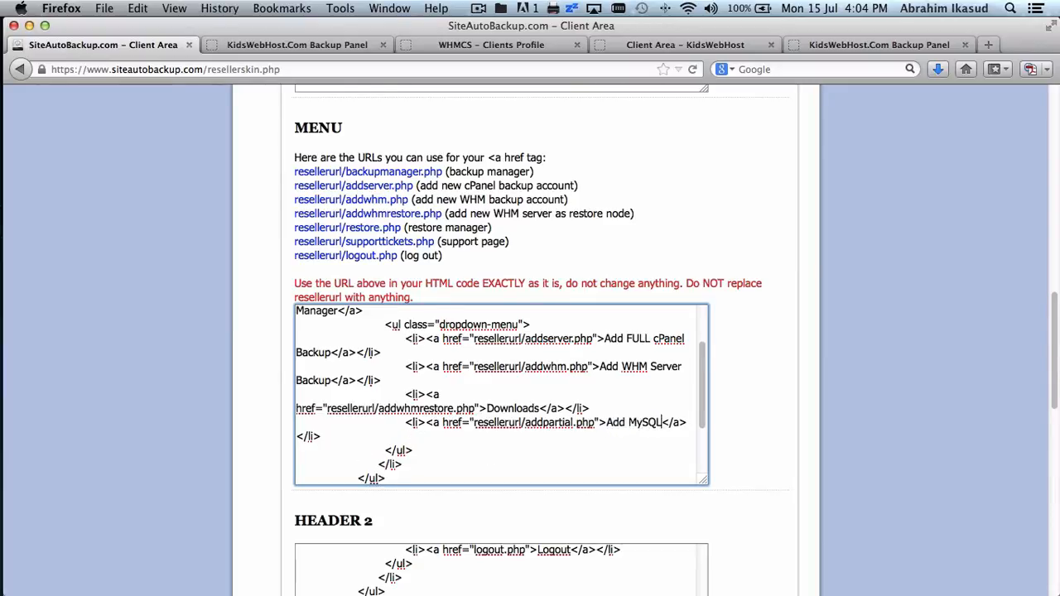
{"action": "type", "text": "/"}
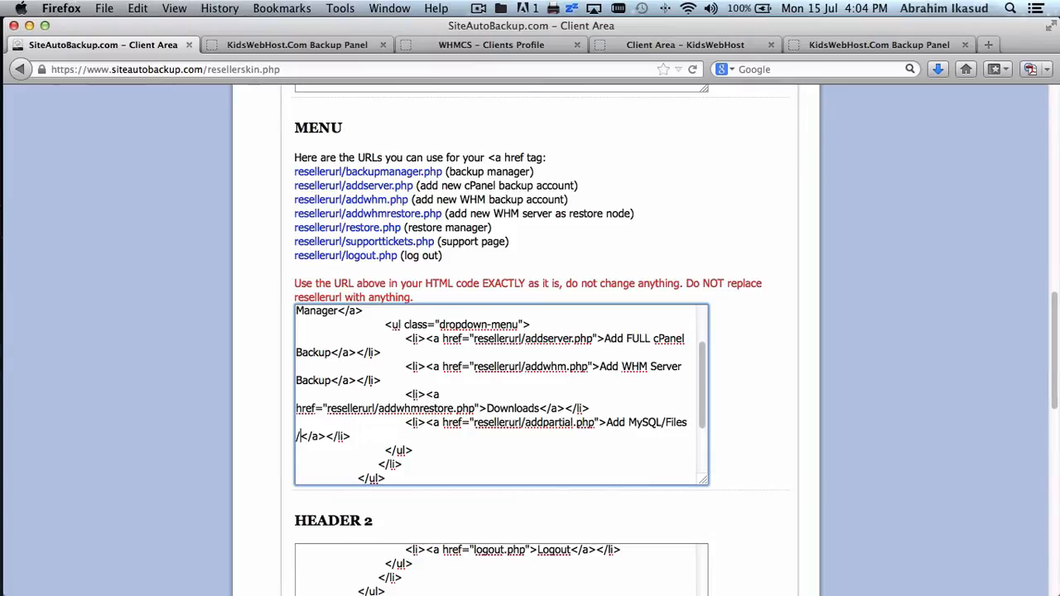
{"action": "type", "text": "Emails Backu"}
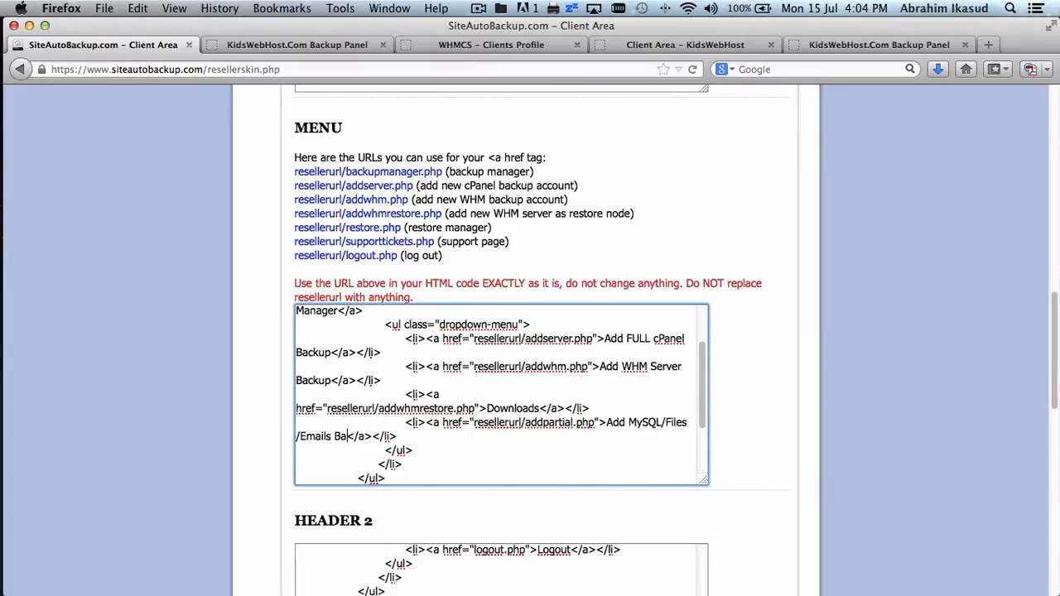
{"action": "type", "text": "p"}
- Rework the code below the menu so it no longer ends with the Open Ticket list, then compare with the KidsWebHost panel
{"action": "scroll", "coordinate": [458, 414], "scroll_direction": "down", "scroll_amount": 2}
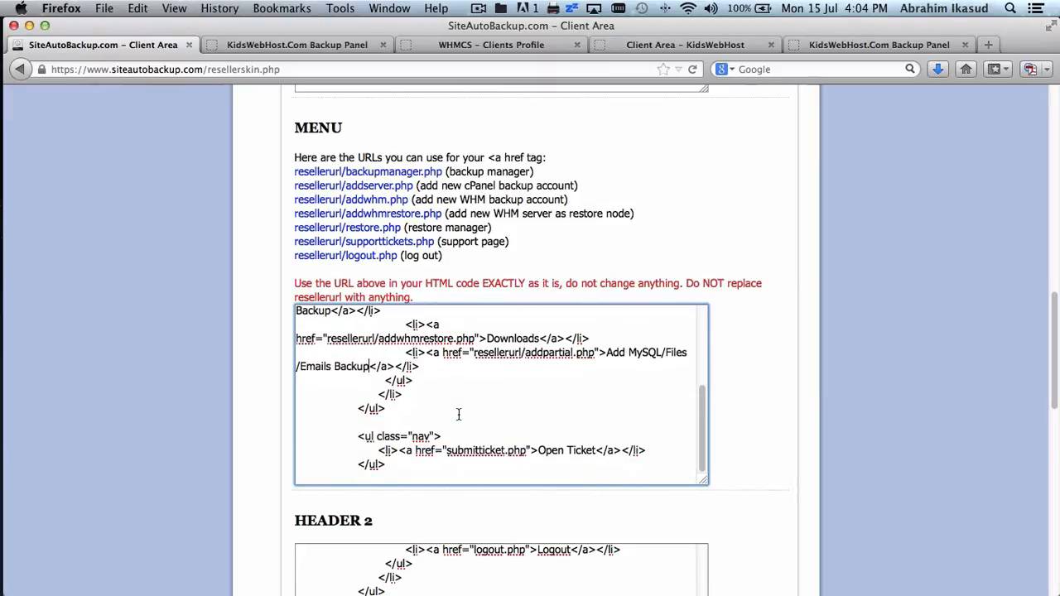
{"action": "left_click", "coordinate": [398, 407]}
{"action": "scroll", "coordinate": [459, 418], "scroll_direction": "up", "scroll_amount": 4}
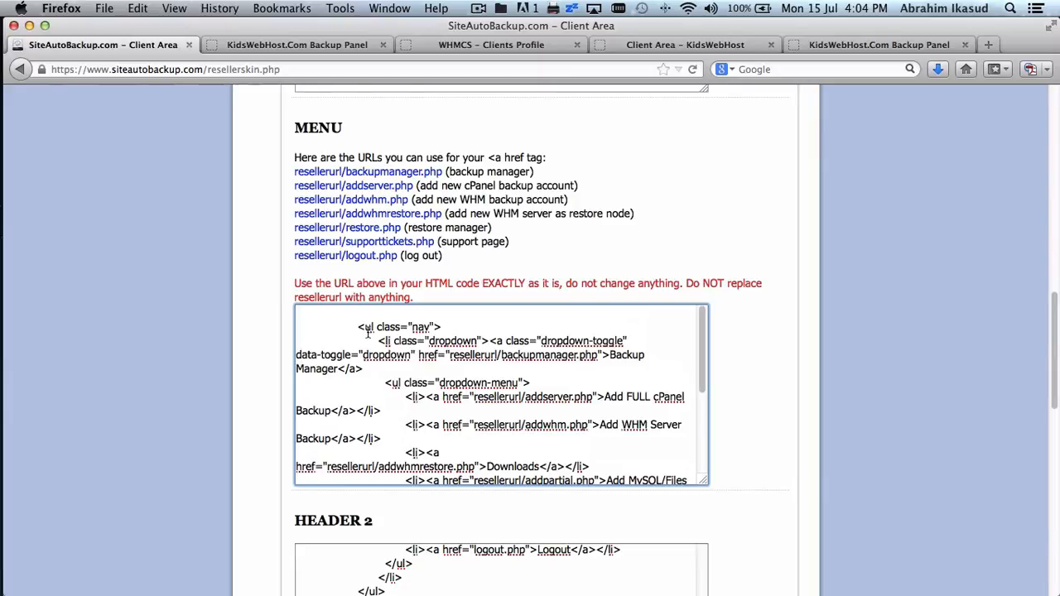
{"action": "key", "text": "super+a"}
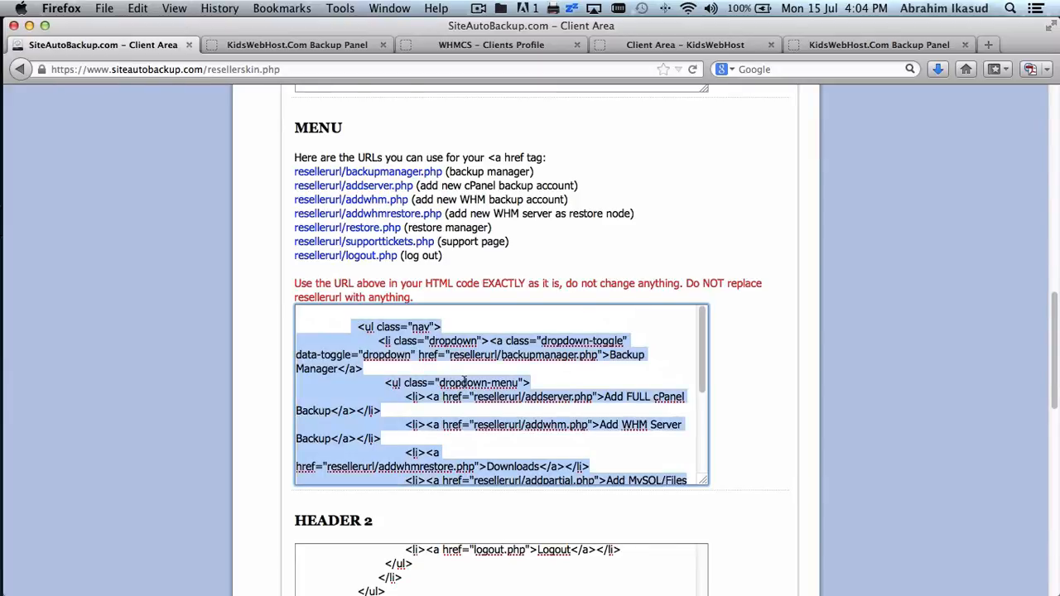
{"action": "scroll", "coordinate": [463, 381], "scroll_direction": "down", "scroll_amount": 5}
{"action": "left_click", "coordinate": [431, 424]}
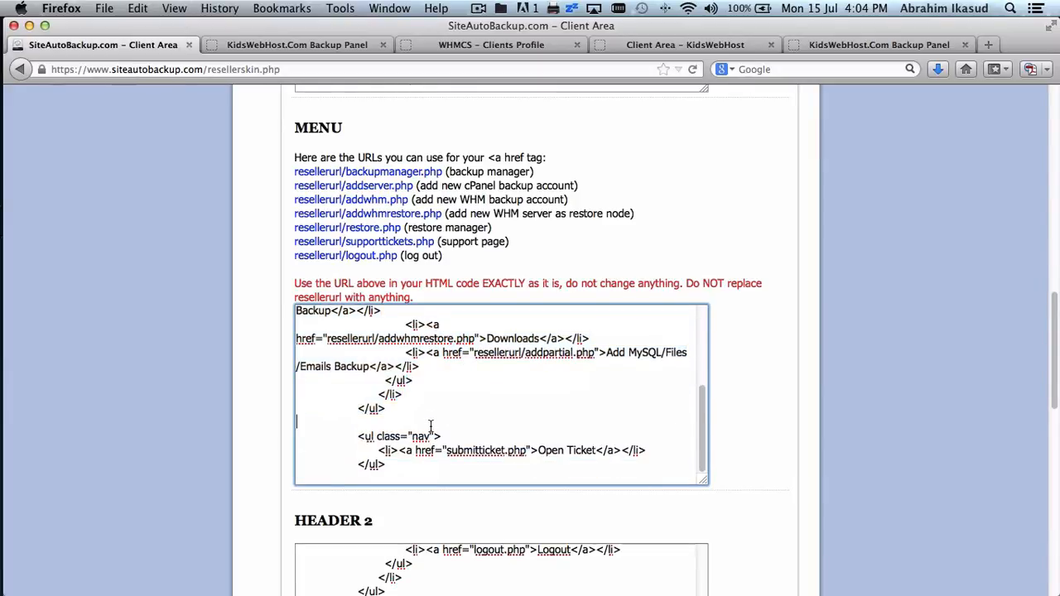
{"action": "key", "text": "Return"}
{"action": "key", "text": "Return"}
{"action": "key", "text": "Return"}
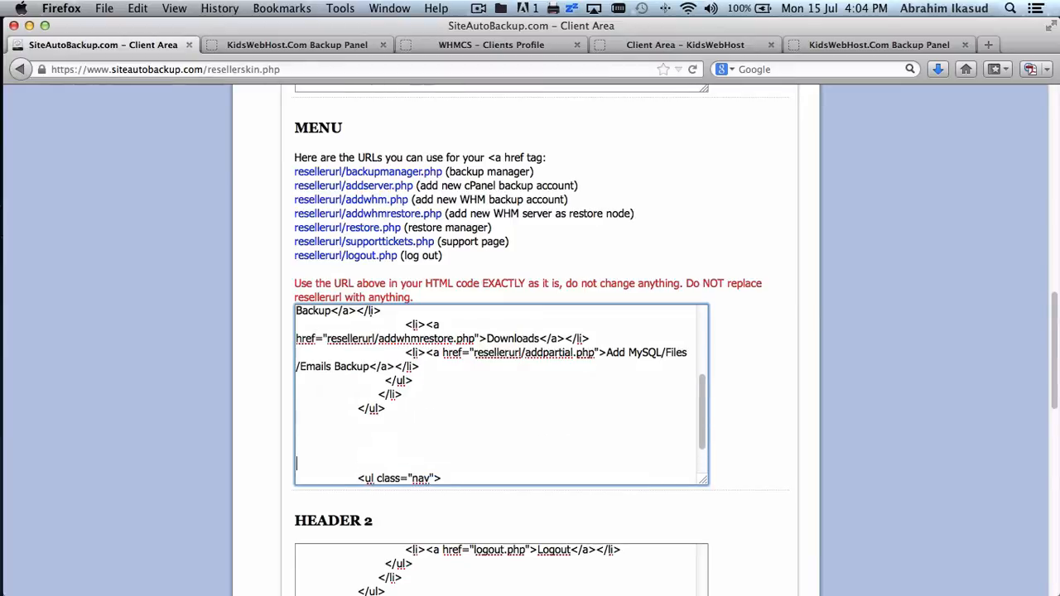
{"action": "key", "text": "super+v"}
{"action": "key", "text": "Return"}
{"action": "key", "text": "Return"}
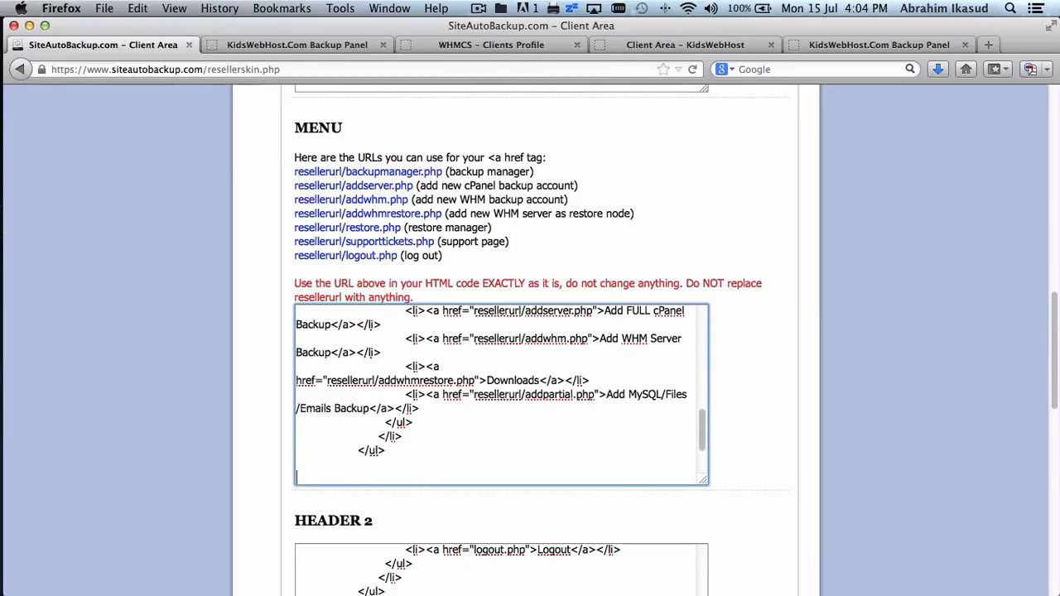
{"action": "left_click", "coordinate": [862, 46]}
{"action": "mouse_move", "coordinate": [373, 236]}
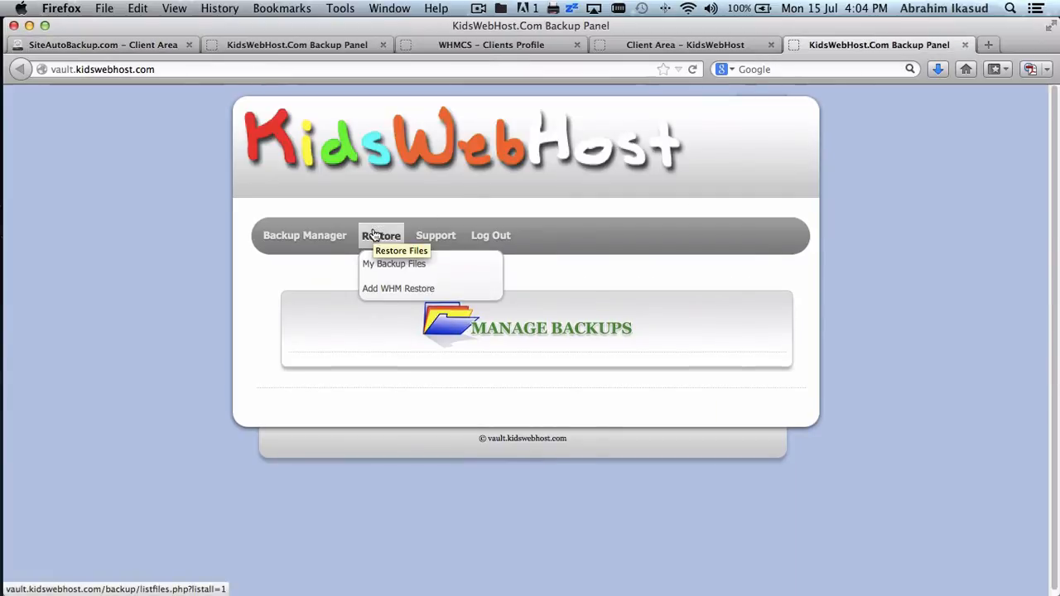
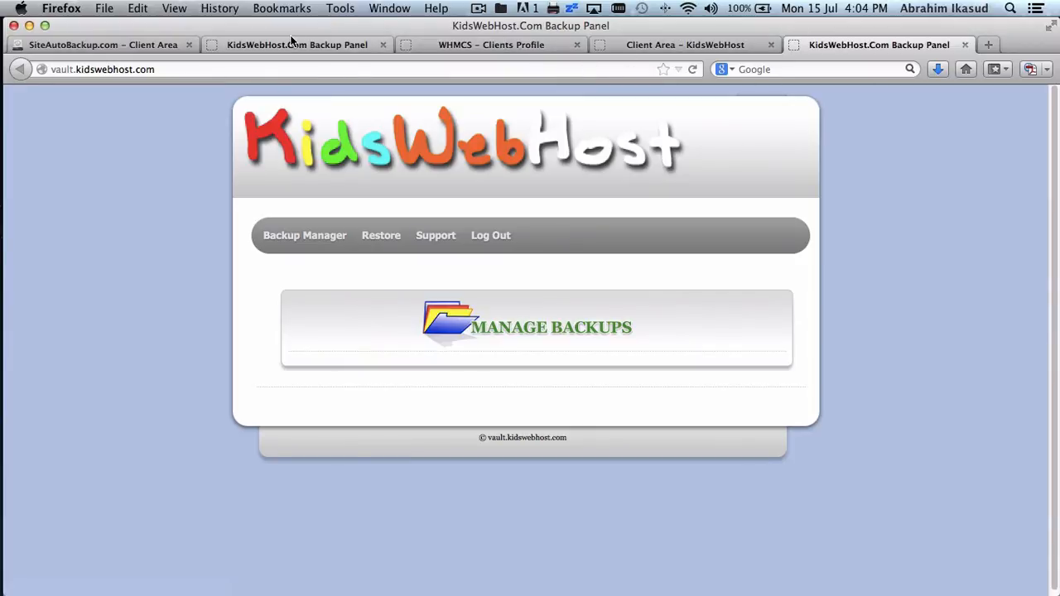
- Relabel the second nav dropdown's top link from 'Backup Manager' to 'Restore' in the skin code
{"action": "left_click", "coordinate": [133, 43]}
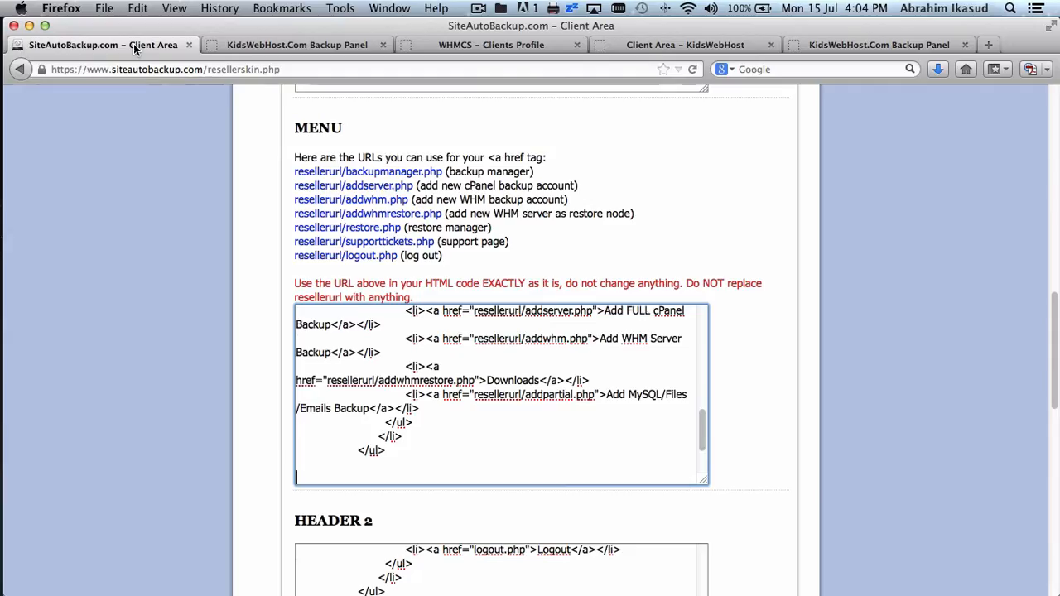
{"action": "scroll", "coordinate": [607, 386], "scroll_direction": "up", "scroll_amount": 3}
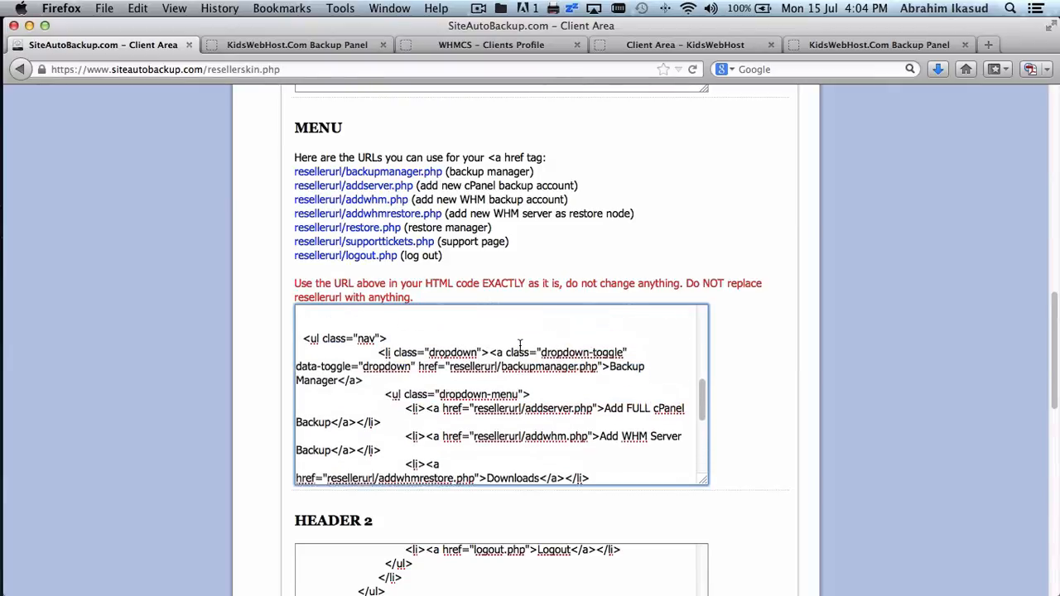
{"action": "left_click", "coordinate": [609, 386]}
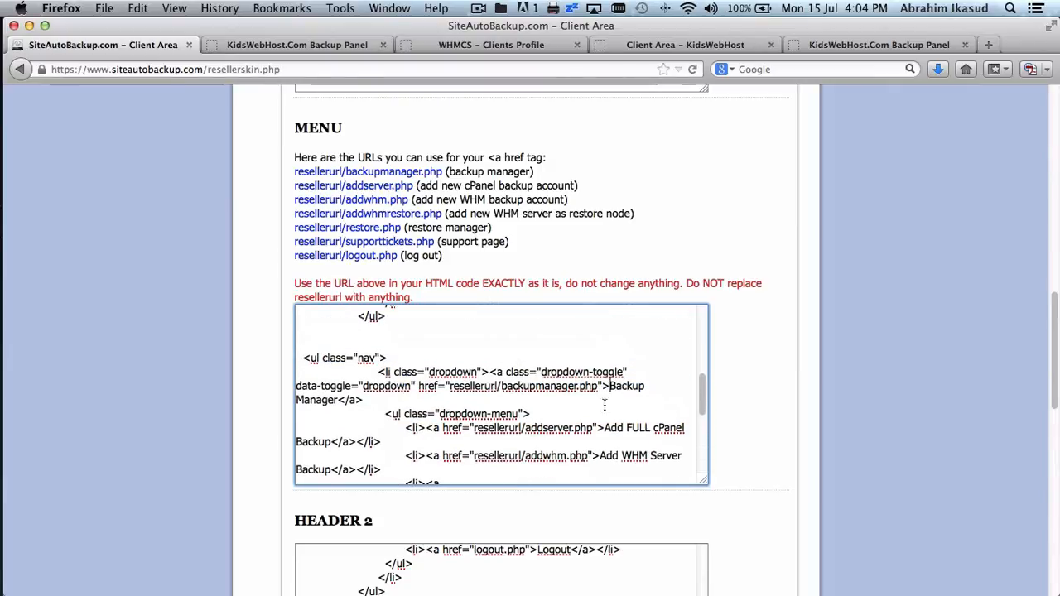
{"action": "left_click", "coordinate": [339, 399], "text": "shift"}
{"action": "type", "text": "Restore"}
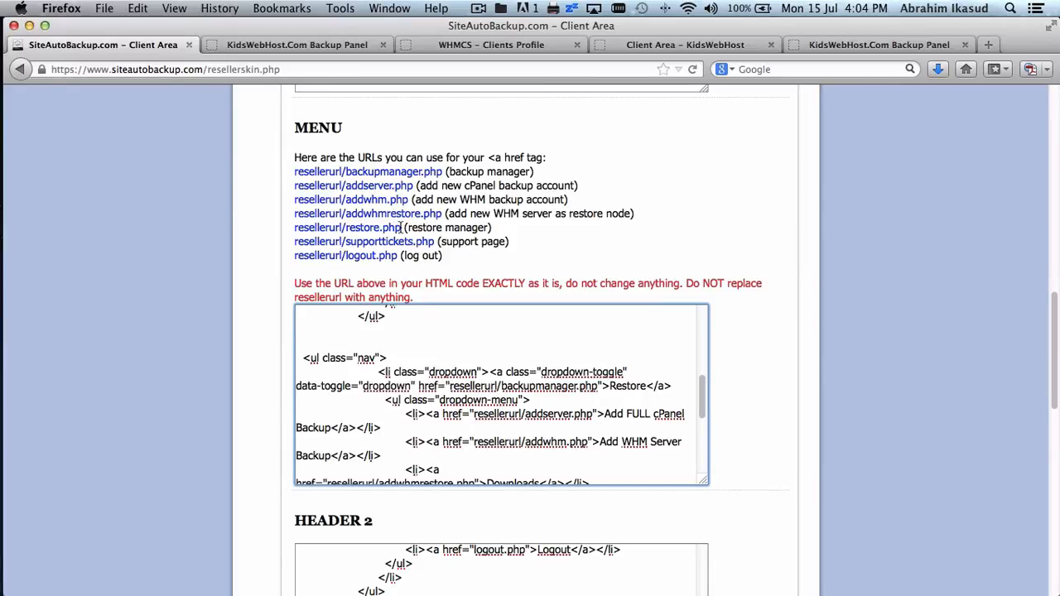
- Copy the Restore menu's link address from the KidsWebHost backup panel
{"action": "left_click", "coordinate": [841, 46]}
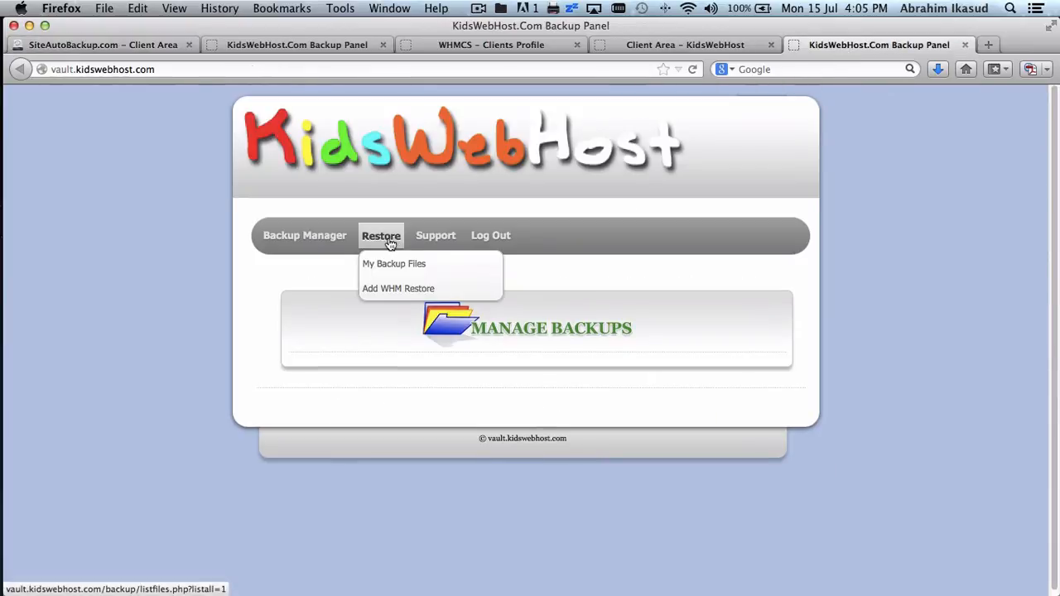
{"action": "mouse_move", "coordinate": [306, 242]}
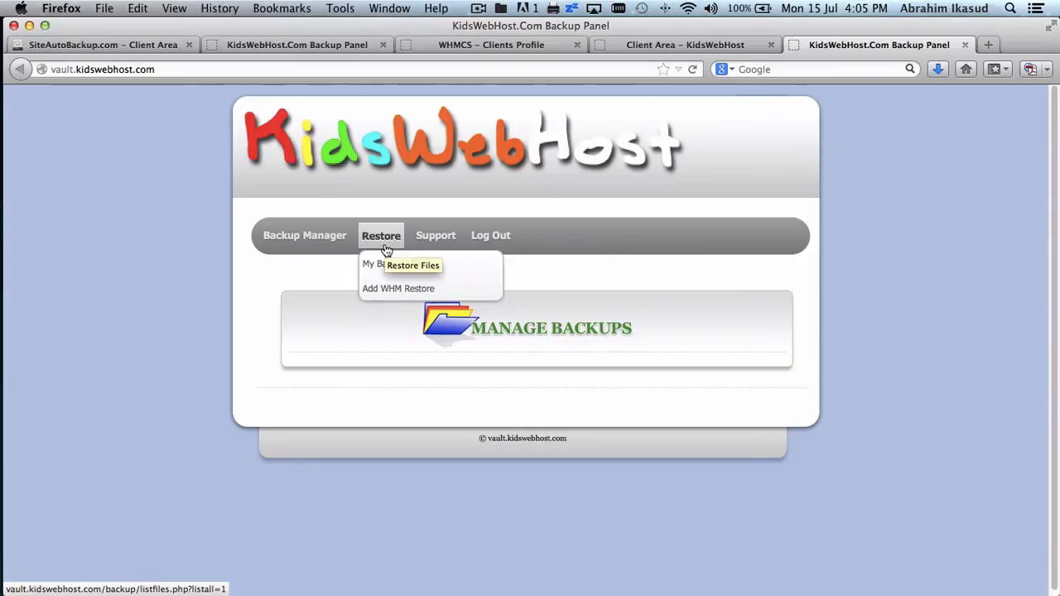
{"action": "right_click", "coordinate": [385, 246]}
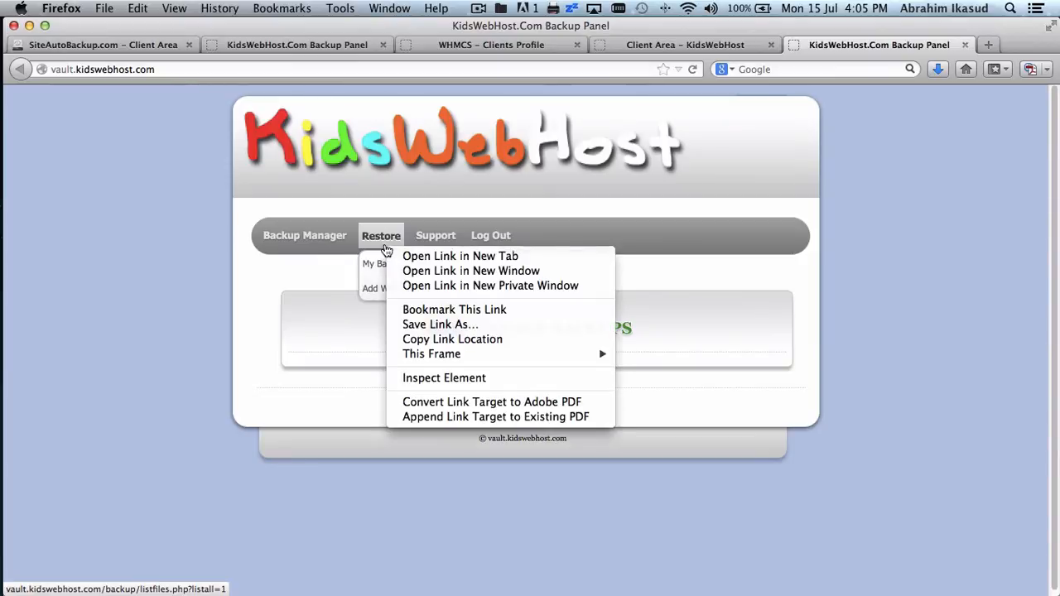
{"action": "left_click", "coordinate": [453, 340]}
- Paste it over the Restore href and swap the vault domain for resellerurl/
{"action": "left_click", "coordinate": [113, 45]}
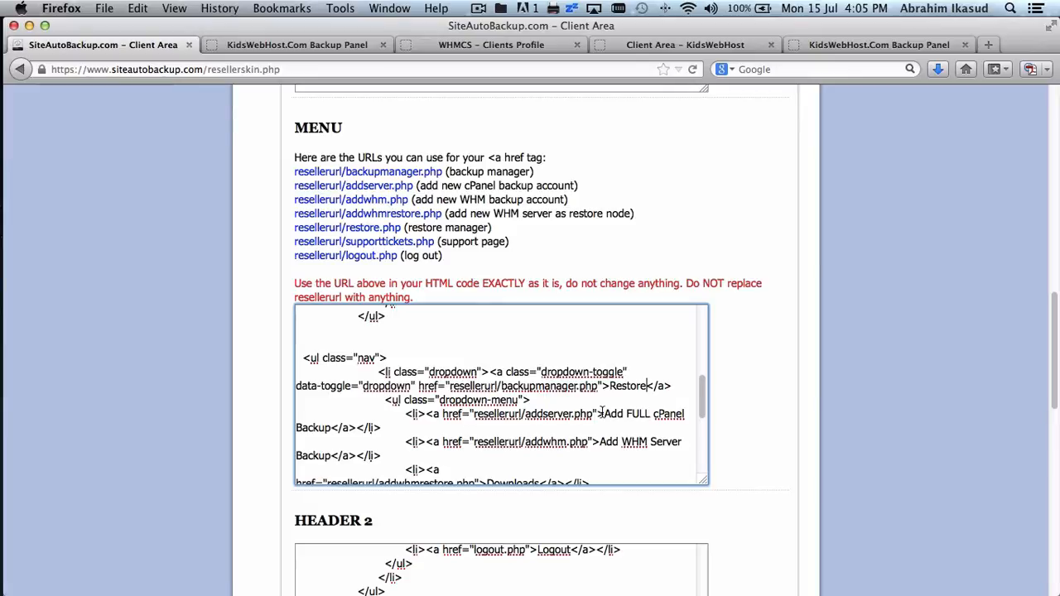
{"action": "scroll", "coordinate": [602, 412], "scroll_direction": "down", "scroll_amount": 1}
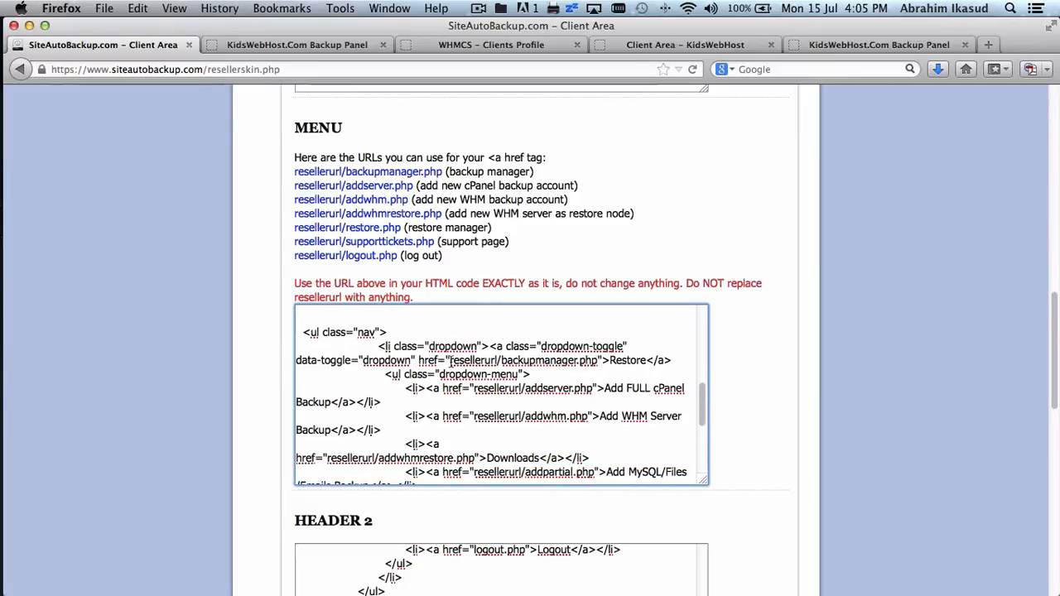
{"action": "left_click_drag", "start_coordinate": [449, 361], "coordinate": [598, 361]}
{"action": "type", "text": "http://vault.kidswebhost.com/backup/listfiles.php?listall=1"}
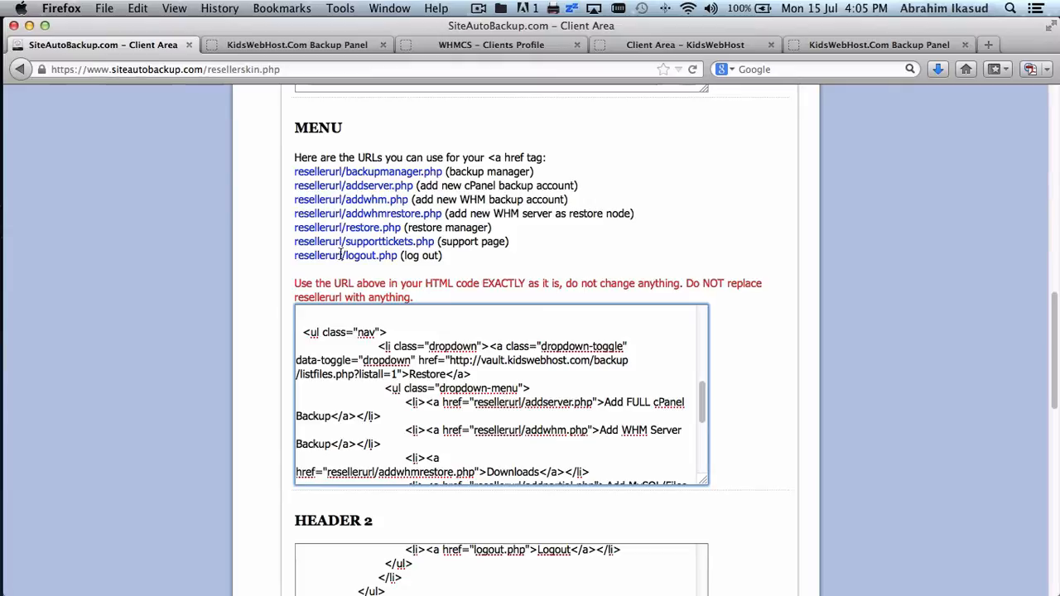
{"action": "left_click_drag", "start_coordinate": [345, 255], "coordinate": [292, 258]}
{"action": "key", "text": "super+c"}
{"action": "left_click", "coordinate": [658, 424]}
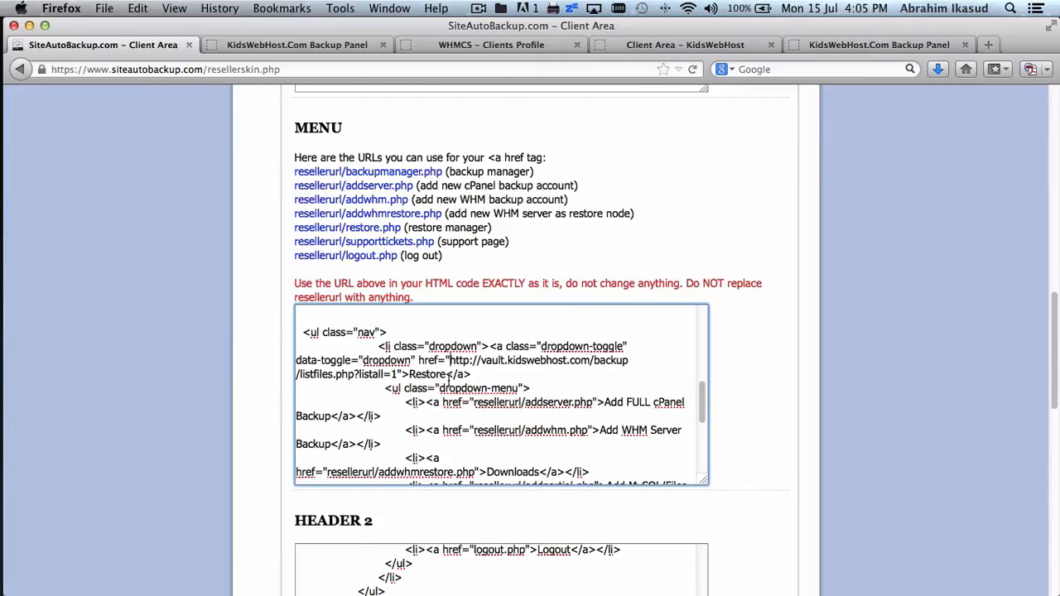
{"action": "left_click", "coordinate": [298, 374], "text": "shift"}
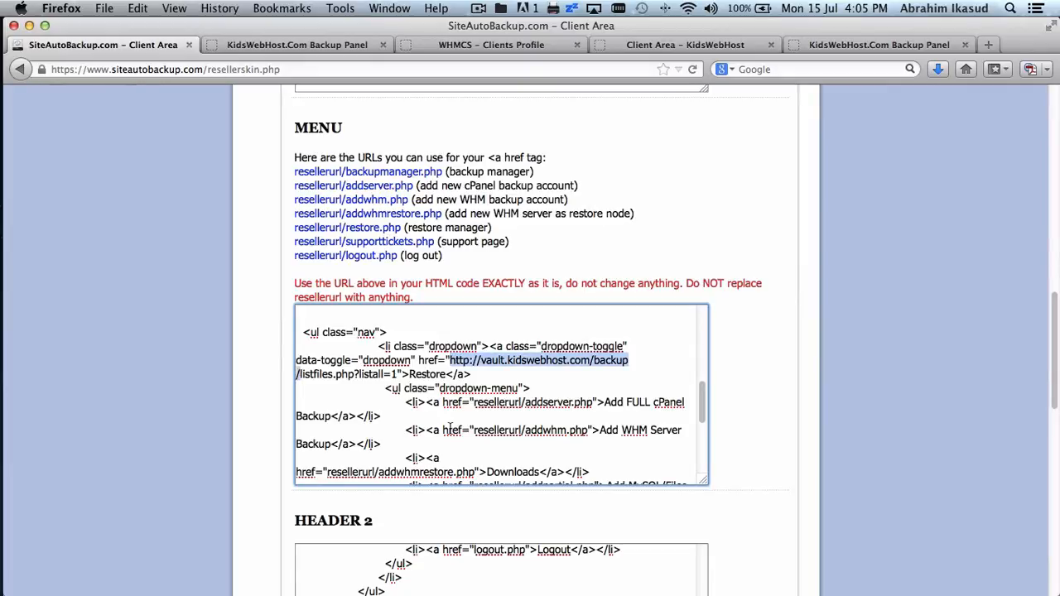
{"action": "key", "text": "super+v"}
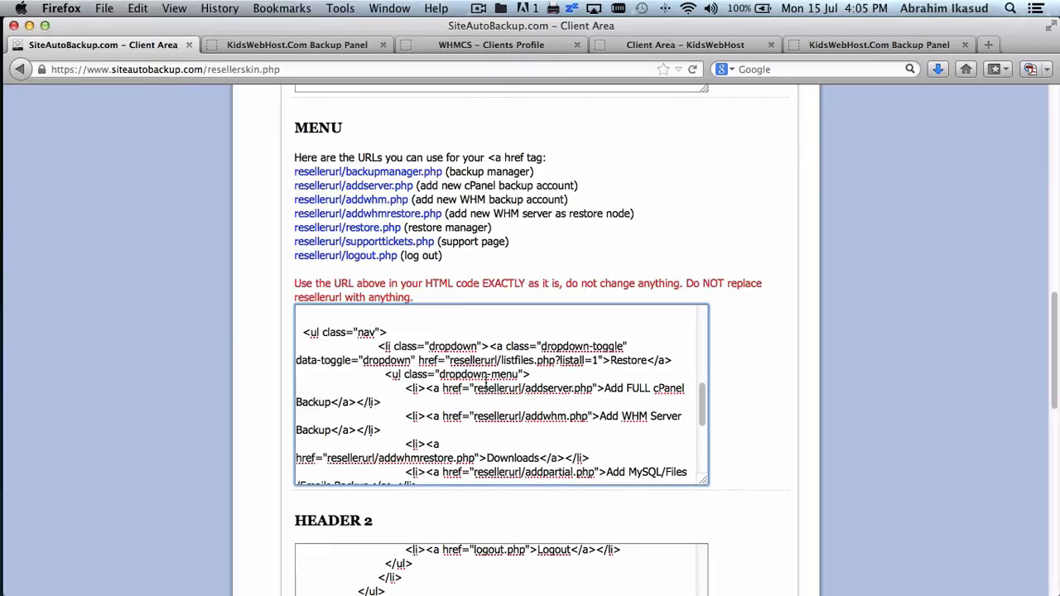
- Reuse the listfiles.php?listall=1 link in place of resellerurl/addserver.php in the first Restore submenu item
{"action": "left_click", "coordinate": [451, 362]}
{"action": "left_click", "coordinate": [598, 362], "text": "shift"}
{"action": "key", "text": "super+c"}
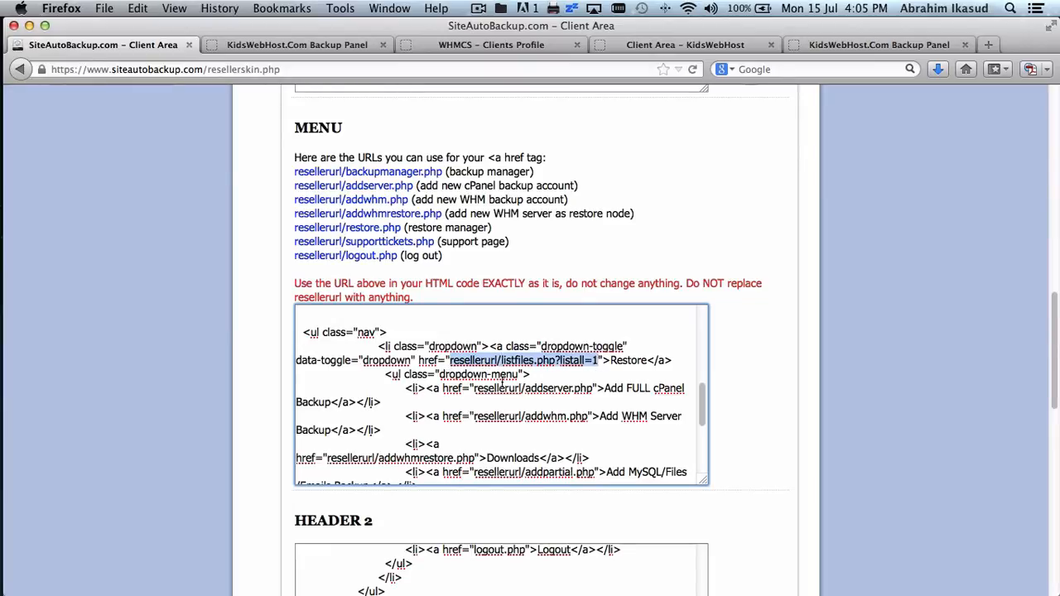
{"action": "left_click", "coordinate": [593, 388]}
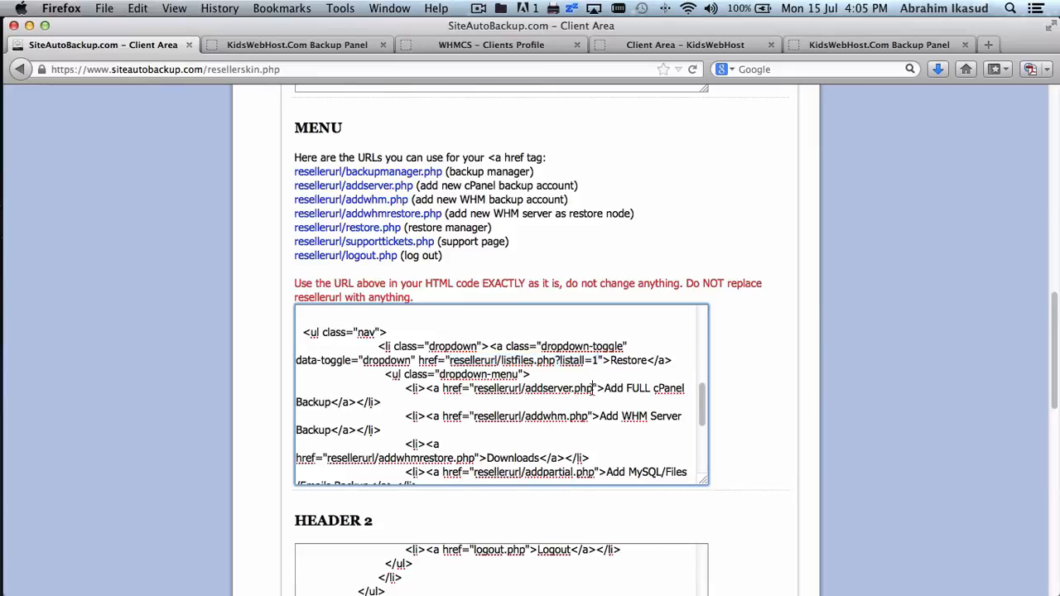
{"action": "left_click", "coordinate": [475, 388], "text": "shift"}
{"action": "key", "text": "super+v"}
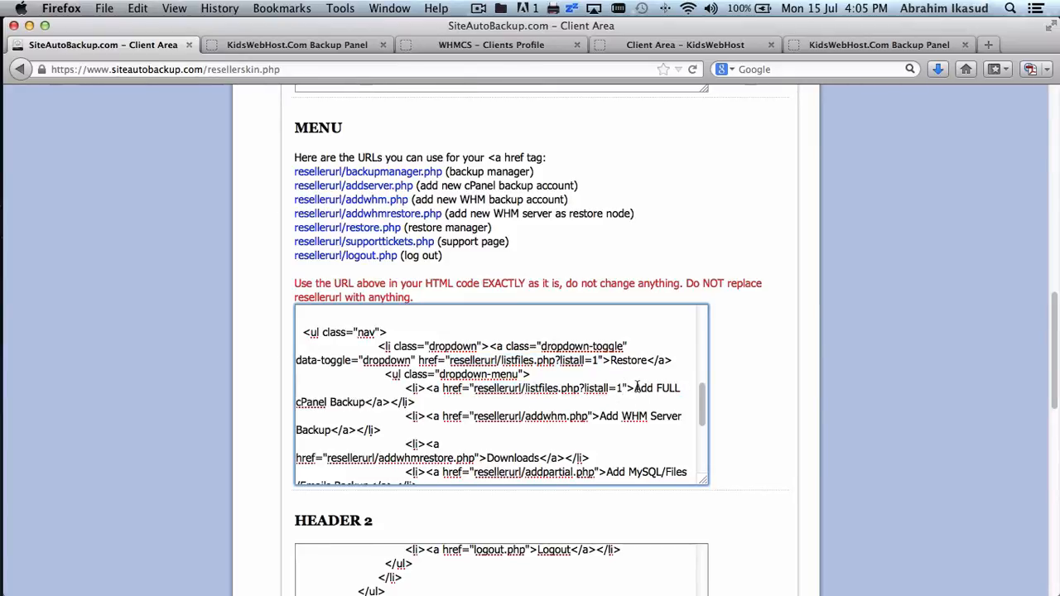
- Check the panel's Restore items, then rename 'Add FULL cPanel Backup' to 'My Backup Files'
{"action": "left_click", "coordinate": [828, 47]}
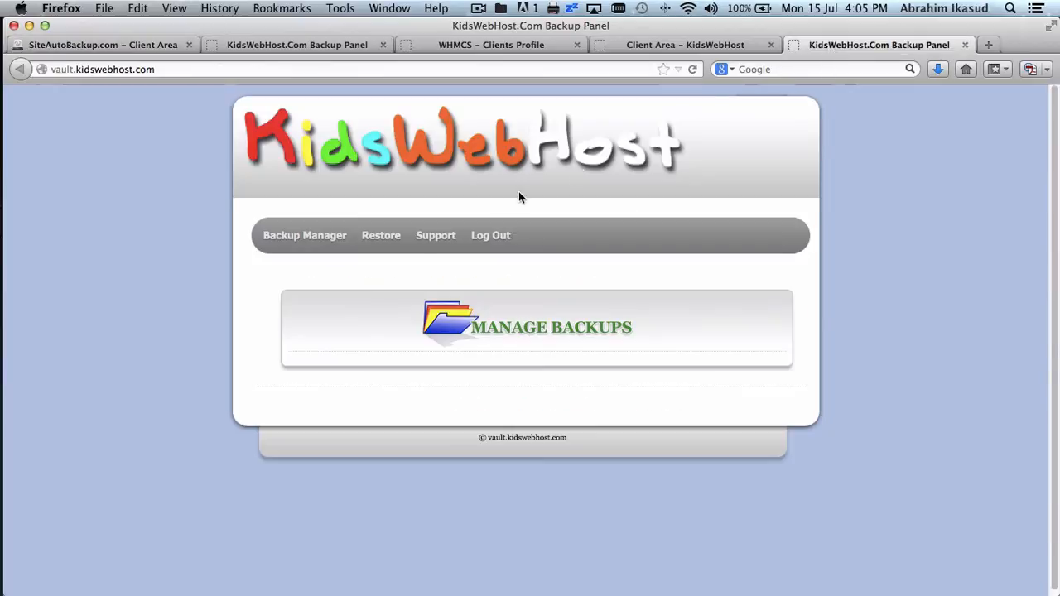
{"action": "left_click", "coordinate": [385, 246]}
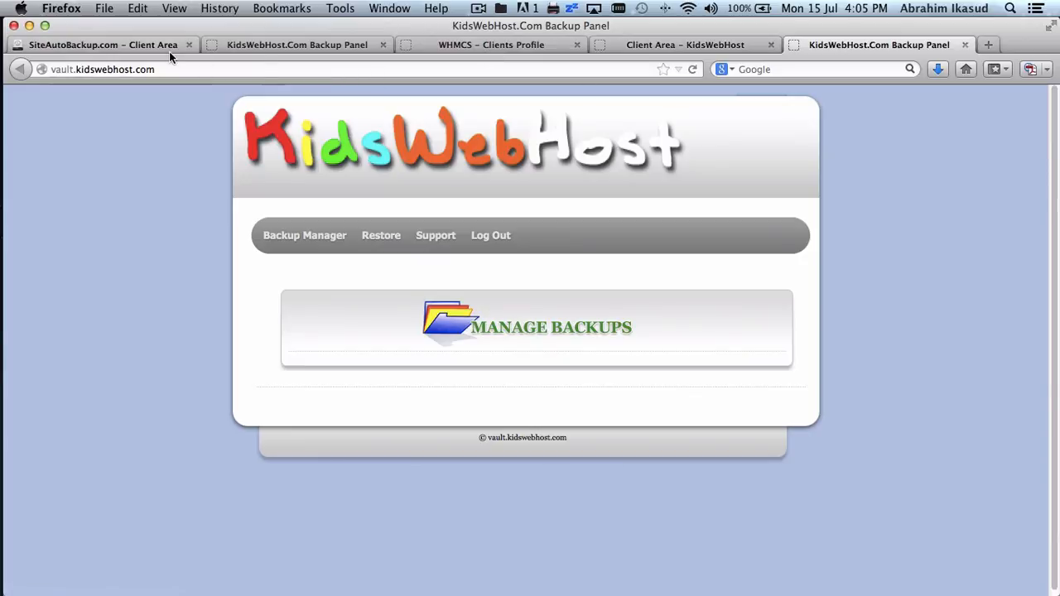
{"action": "left_click", "coordinate": [139, 45]}
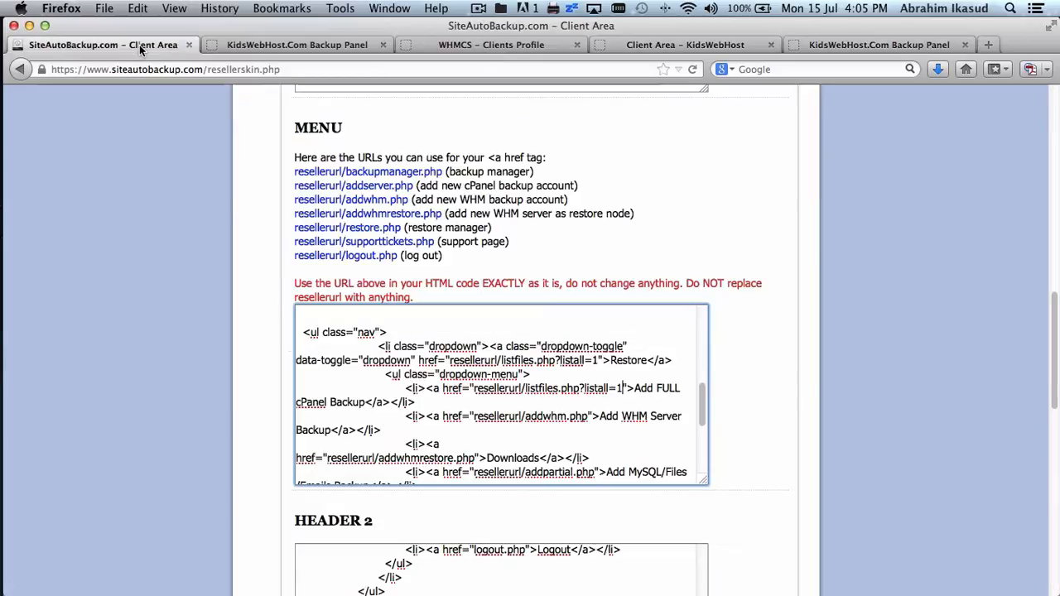
{"action": "left_click", "coordinate": [635, 388]}
{"action": "scroll", "coordinate": [579, 390], "scroll_direction": "down", "scroll_amount": 1}
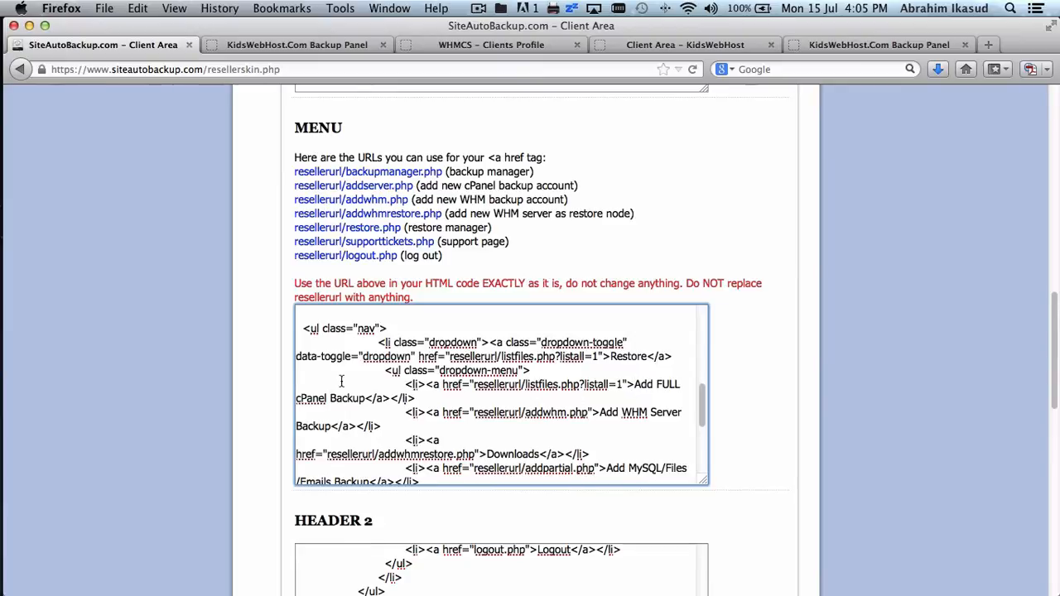
{"action": "left_click", "coordinate": [365, 397], "text": "shift"}
{"action": "type", "text": "My"}
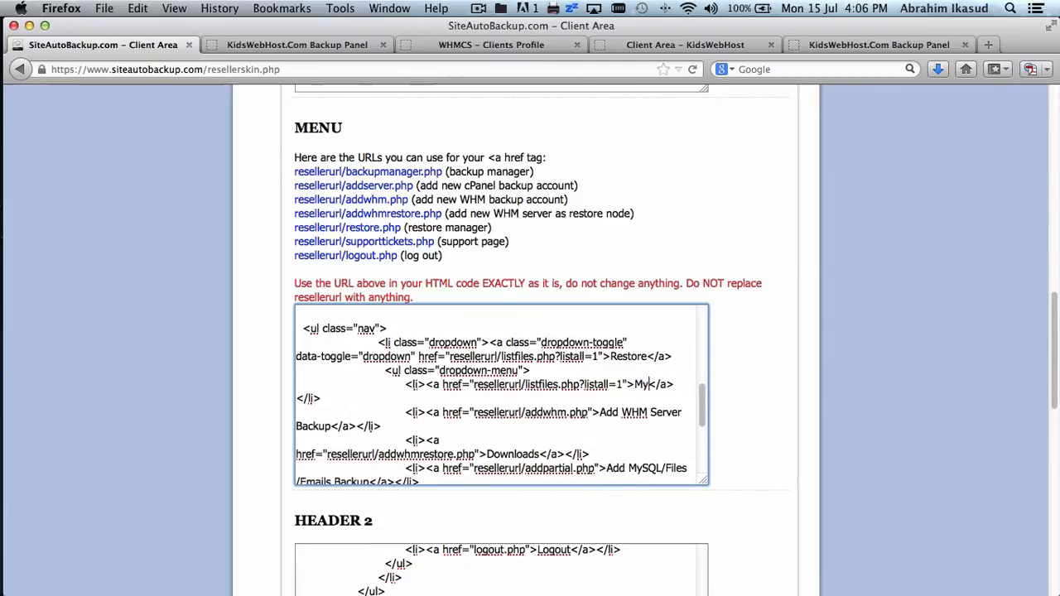
{"action": "type", "text": " Backup "}
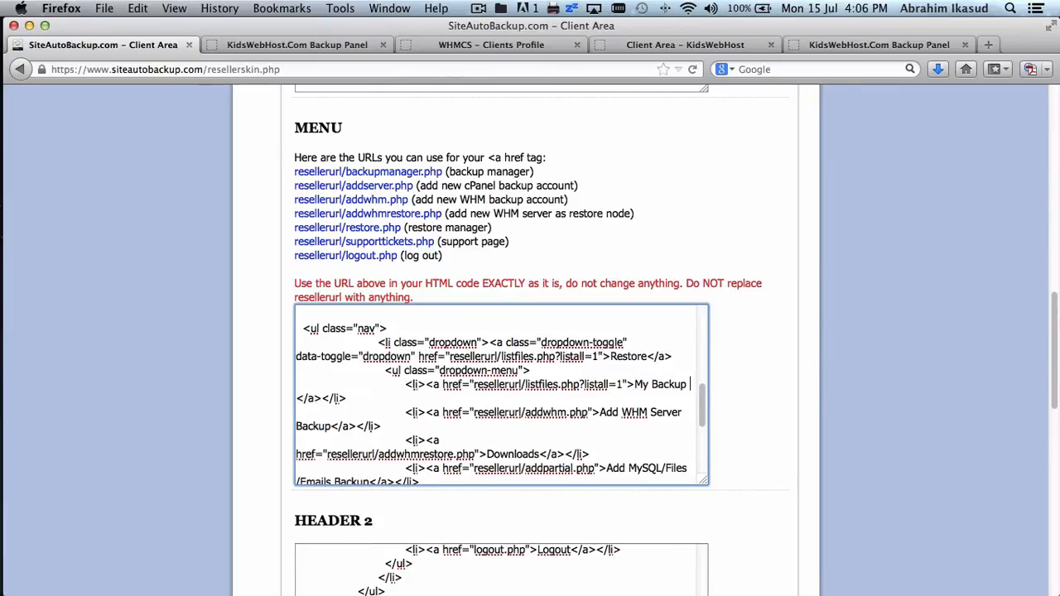
{"action": "type", "text": "Files"}
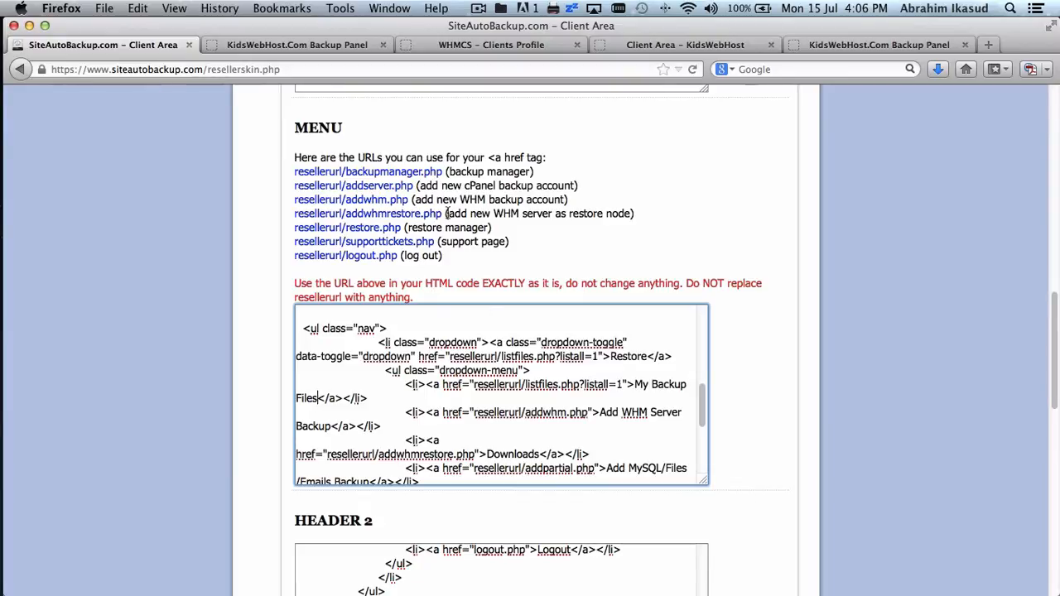
{"action": "left_click_drag", "start_coordinate": [443, 213], "coordinate": [295, 211]}
{"action": "key", "text": "super+c"}
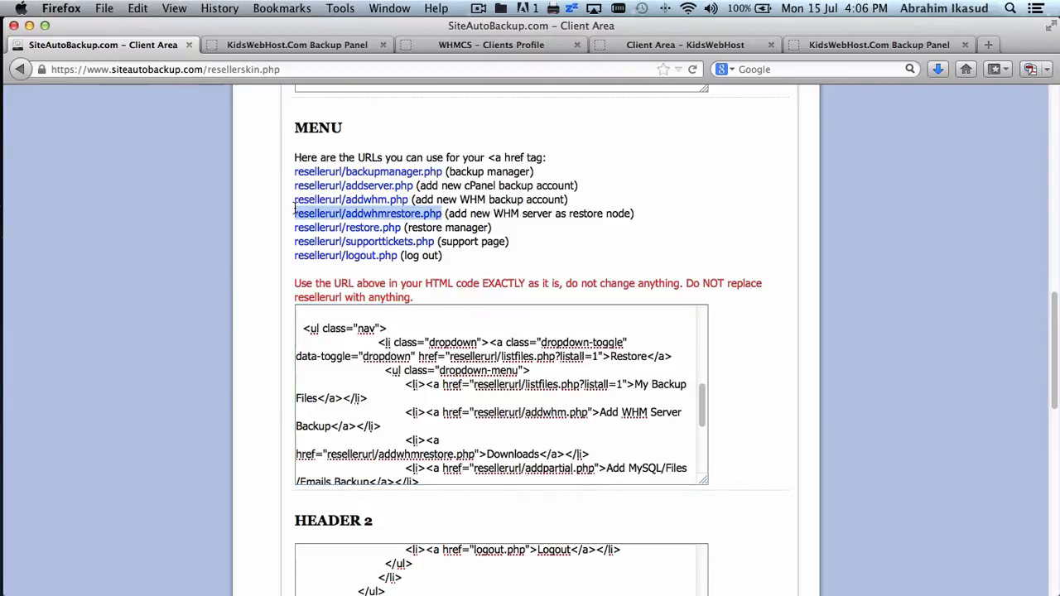
- Change the second submenu label's 'Backup' to 'Restore' and link it to addwhmrestore.php
{"action": "left_click", "coordinate": [543, 425]}
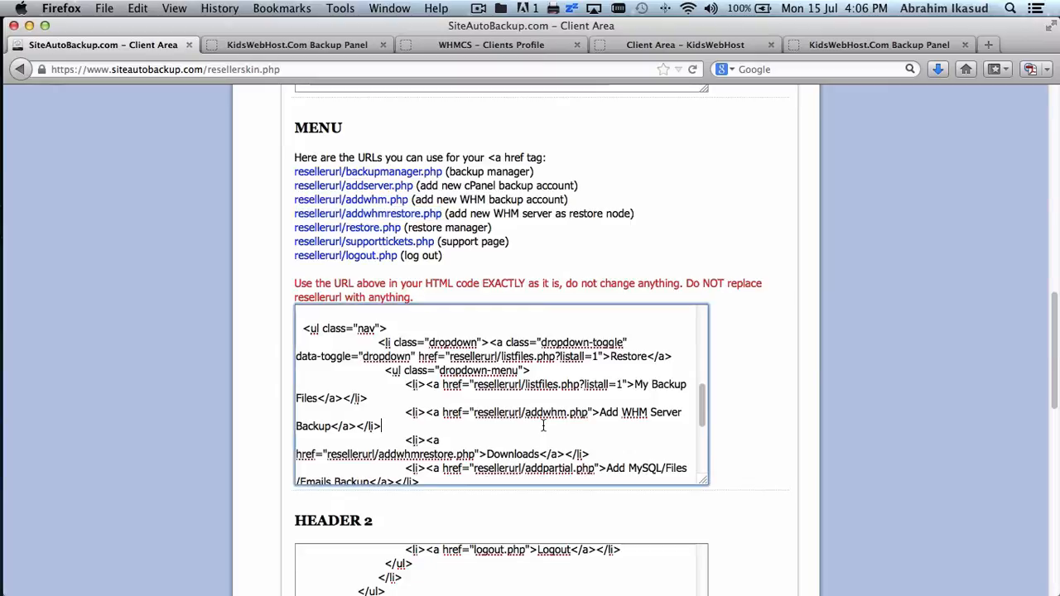
{"action": "double_click", "coordinate": [315, 425]}
{"action": "type", "text": "Restore"}
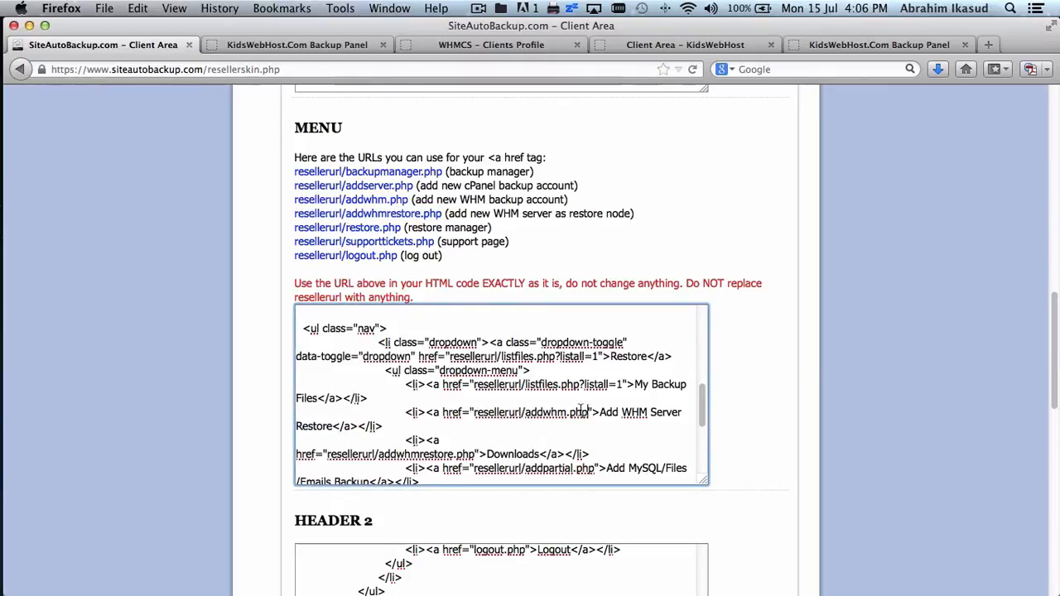
{"action": "left_click_drag", "start_coordinate": [472, 411], "coordinate": [588, 412]}
{"action": "key", "text": "super+v"}
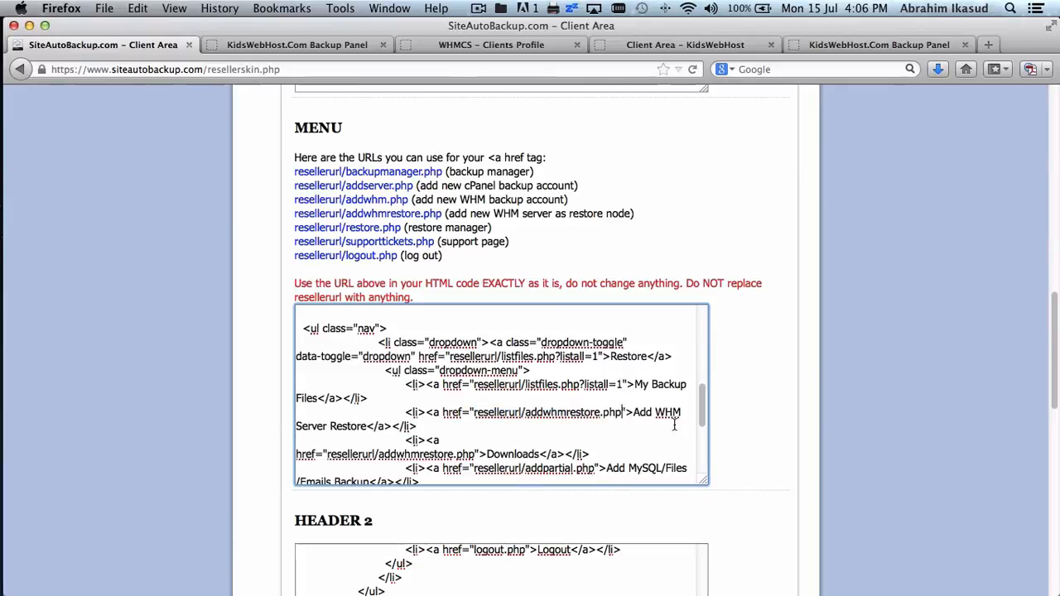
- Delete the Downloads line from the first dropdown, keeping the MySQL backup line
{"action": "scroll", "coordinate": [674, 424], "scroll_direction": "down", "scroll_amount": 3}
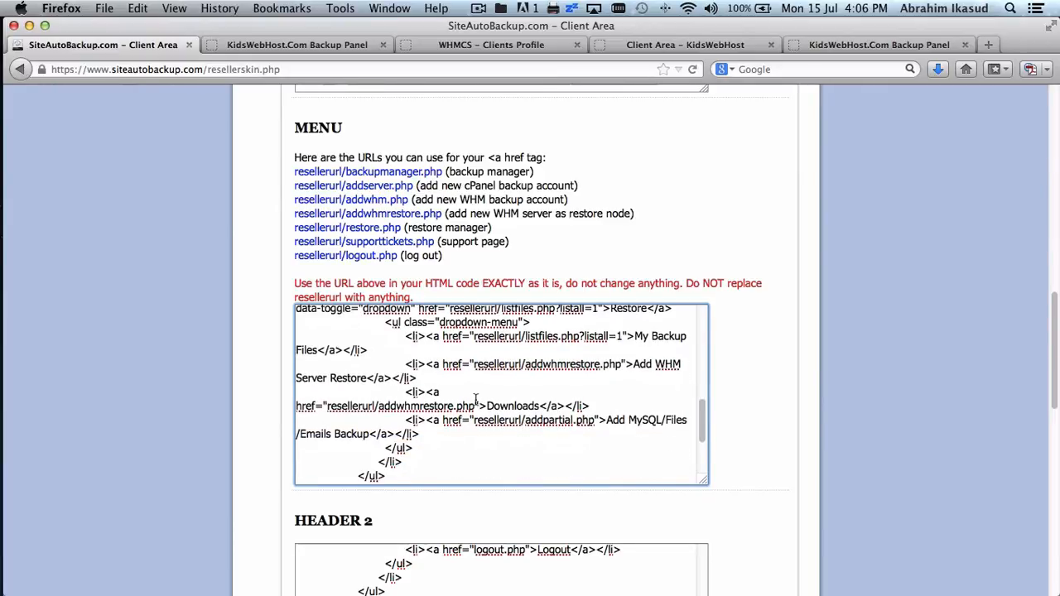
{"action": "left_click_drag", "start_coordinate": [405, 391], "coordinate": [456, 437]}
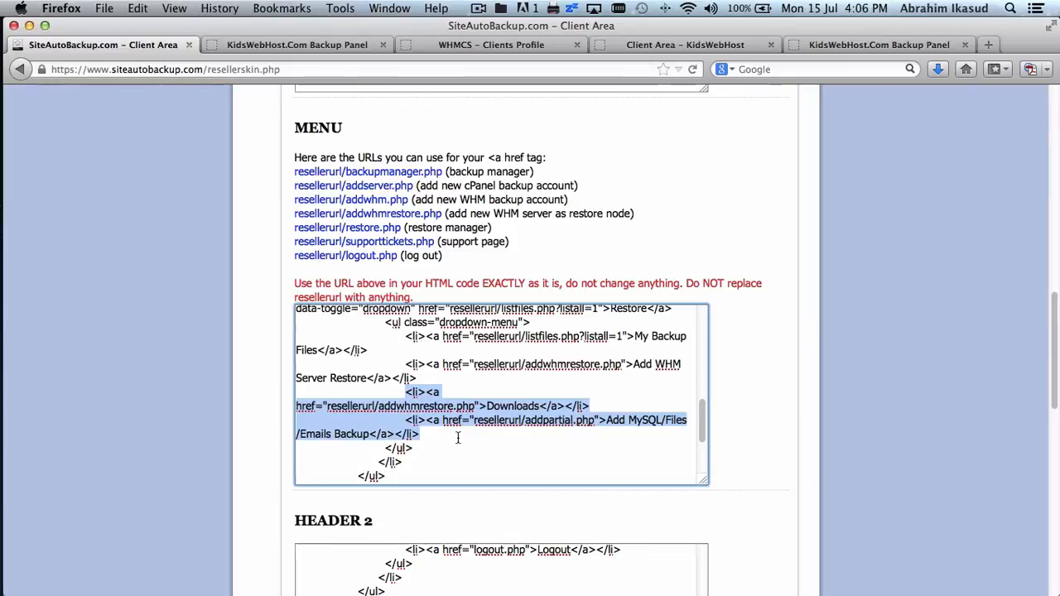
{"action": "key", "text": "BackSpace"}
{"action": "key", "text": "super+z"}
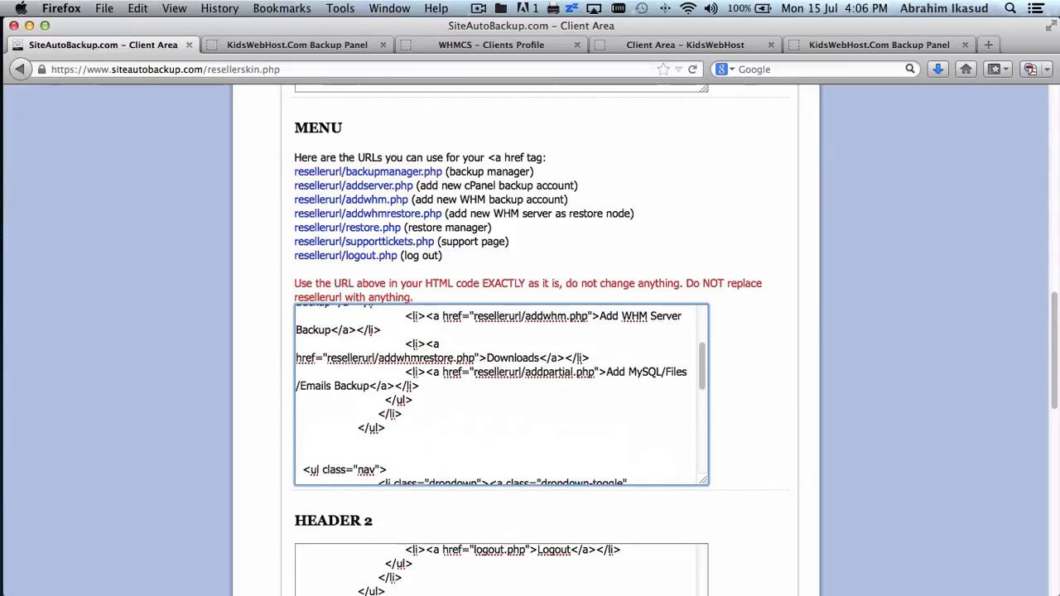
{"action": "triple_click", "coordinate": [607, 358]}
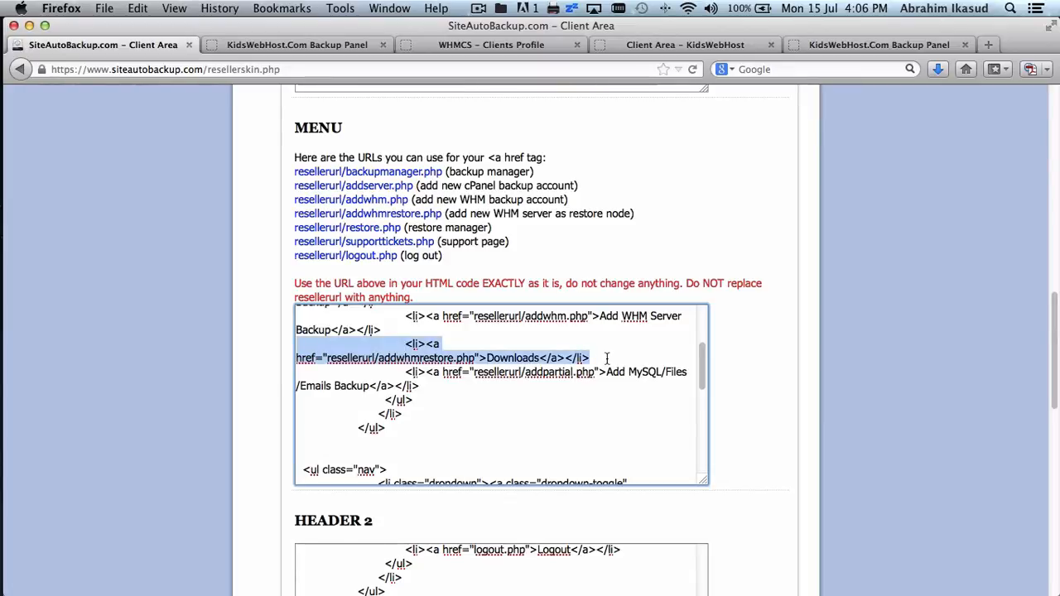
{"action": "key", "text": "BackSpace"}
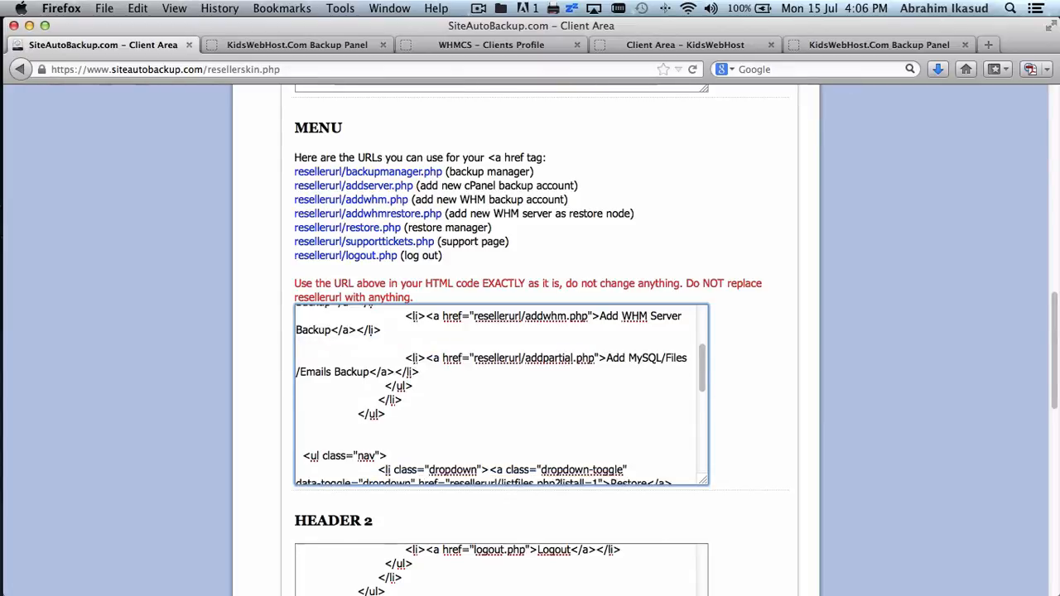
- Replace submitticket.php in the Open Ticket link with resellerurl/supporttickets.php
{"action": "left_click", "coordinate": [879, 45]}
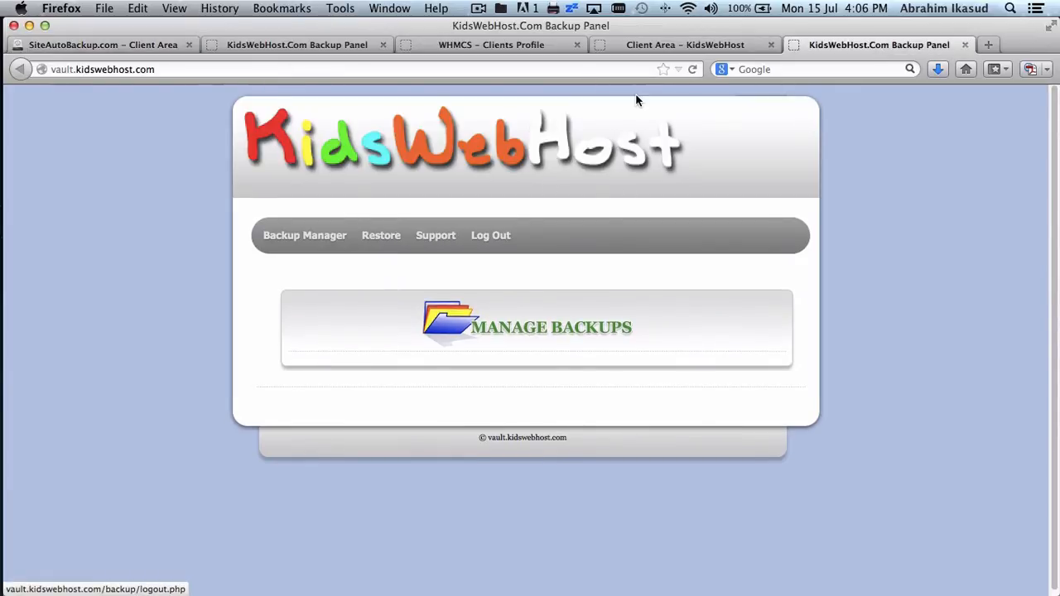
{"action": "left_click", "coordinate": [650, 46]}
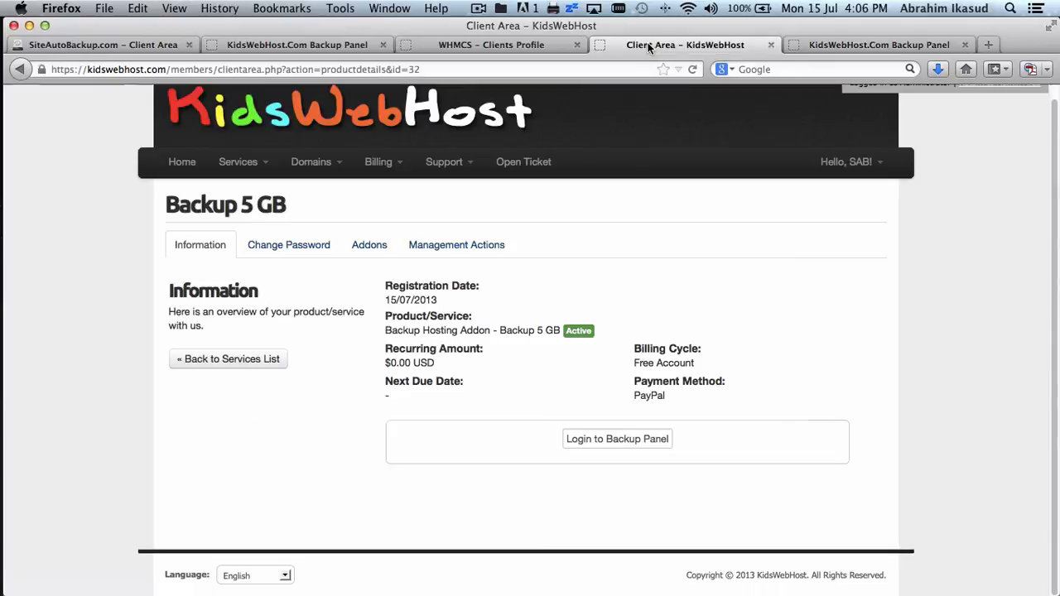
{"action": "left_click", "coordinate": [104, 47]}
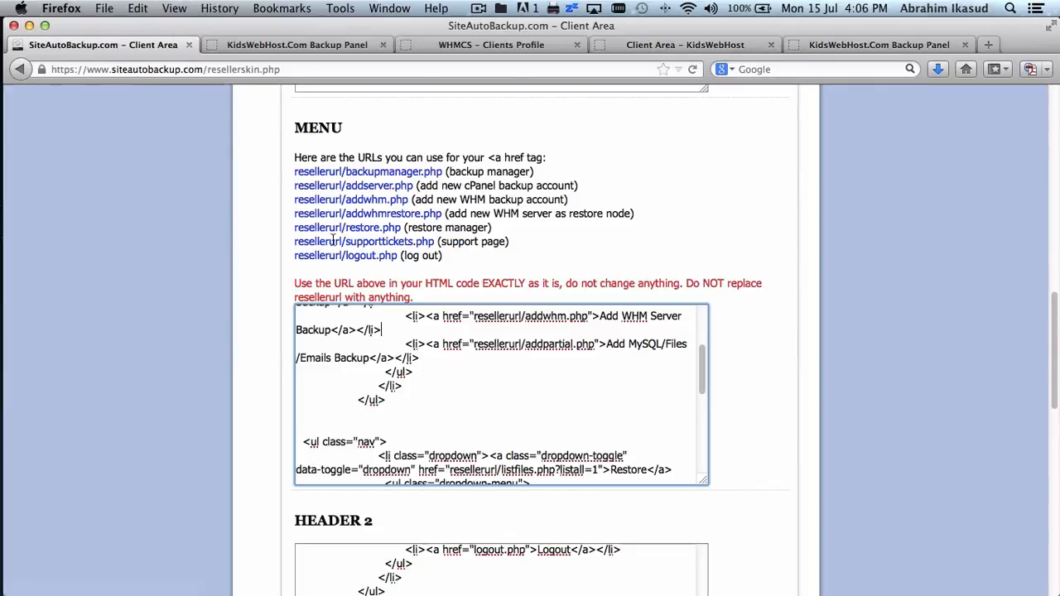
{"action": "left_click_drag", "start_coordinate": [294, 246], "coordinate": [434, 238]}
{"action": "key", "text": "cmd+c"}
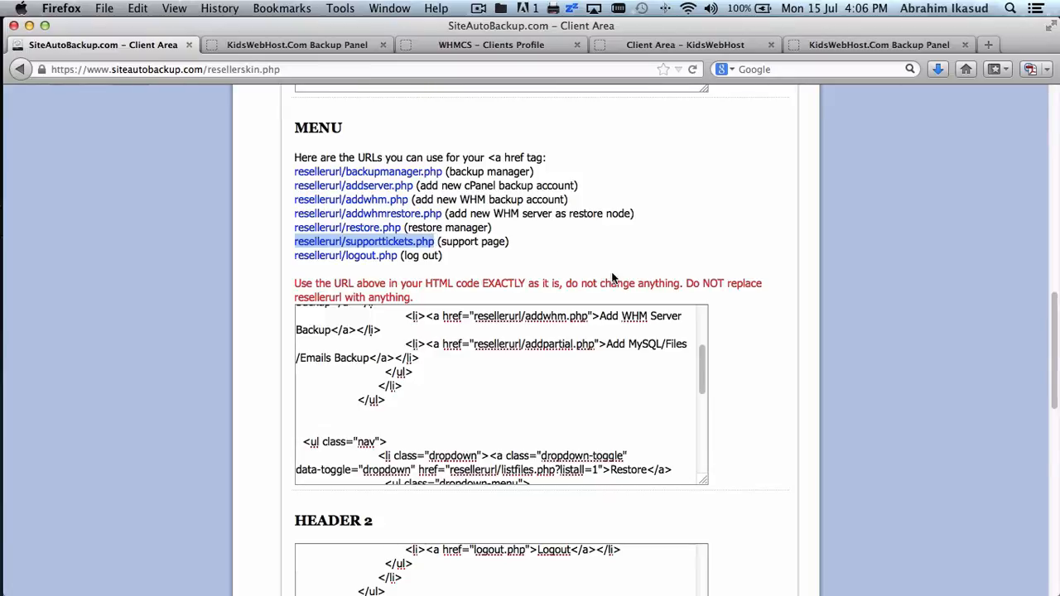
{"action": "scroll", "coordinate": [515, 413], "scroll_direction": "down", "scroll_amount": 5}
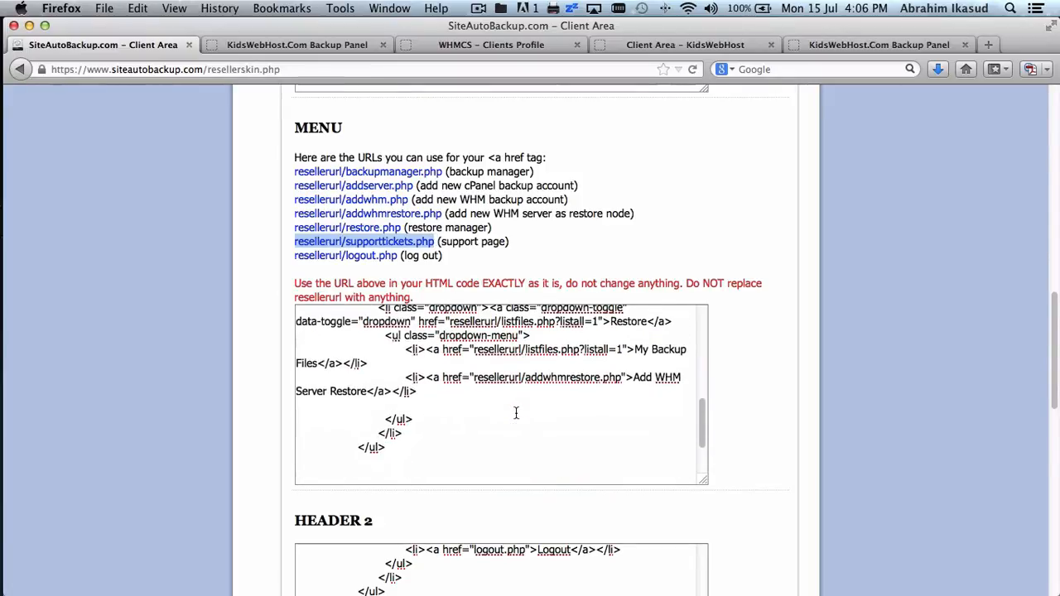
{"action": "scroll", "coordinate": [515, 412], "scroll_direction": "down", "scroll_amount": 2}
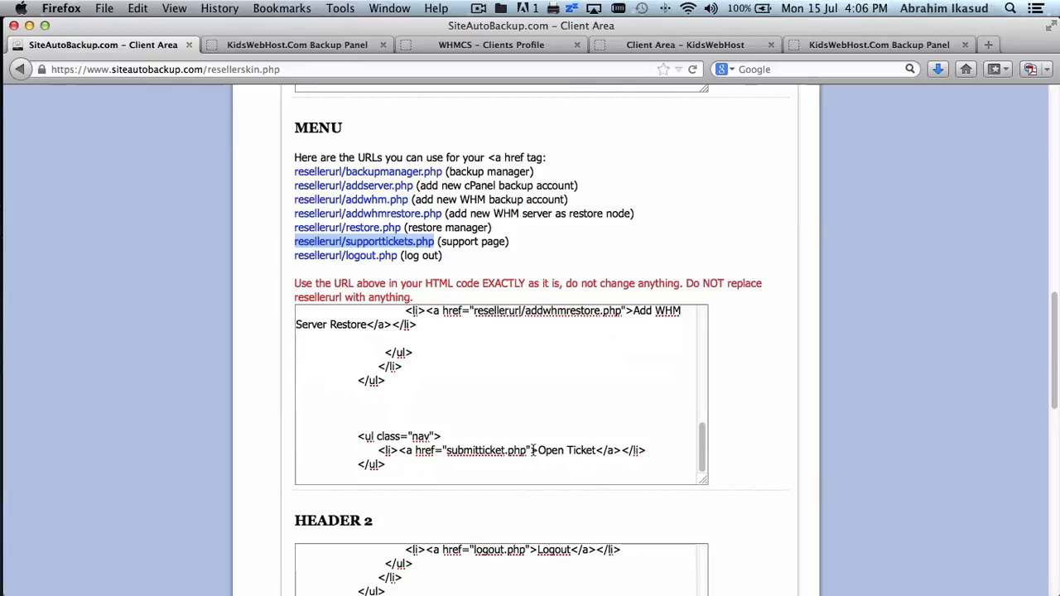
{"action": "left_click_drag", "start_coordinate": [527, 449], "coordinate": [448, 454]}
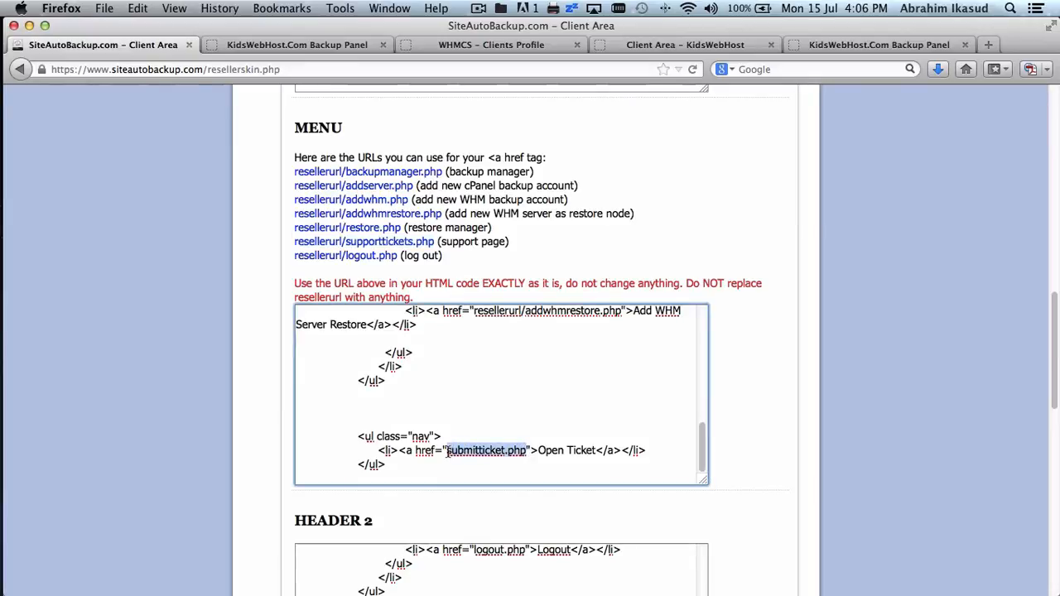
{"action": "key", "text": "cmd+v"}
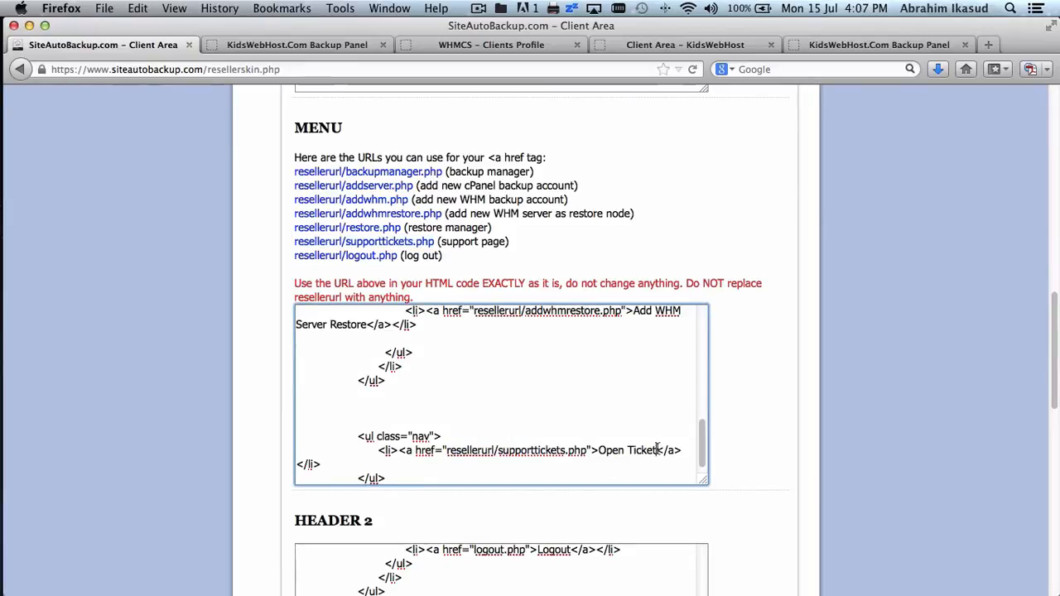
- Relabel the Open Ticket link as 'Support' and select its nav block
{"action": "left_click_drag", "start_coordinate": [600, 449], "coordinate": [656, 450]}
{"action": "type", "text": "Support"}
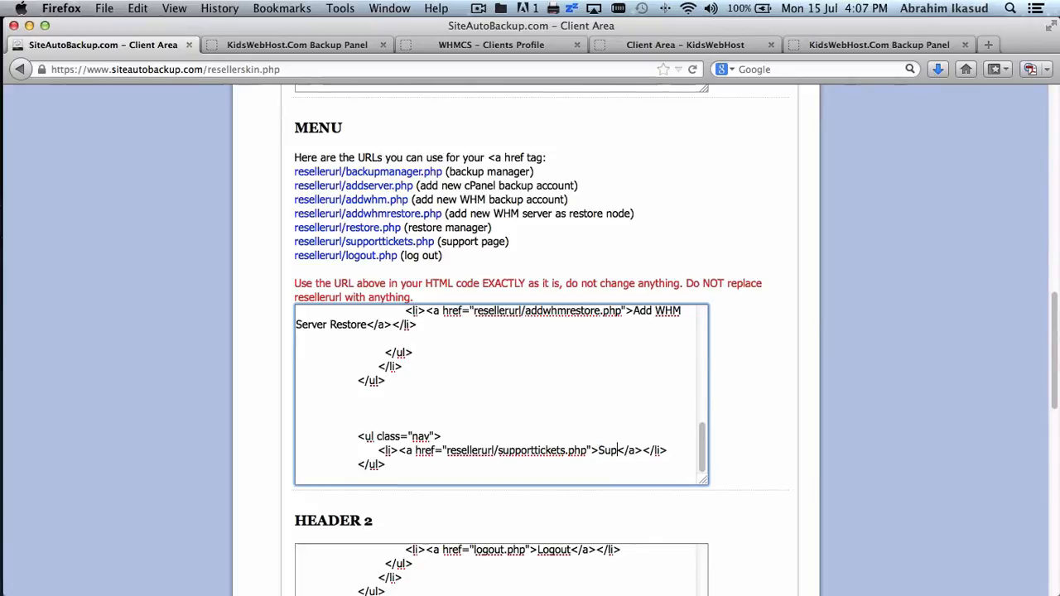
{"action": "scroll", "coordinate": [530, 473], "scroll_direction": "down", "scroll_amount": 3}
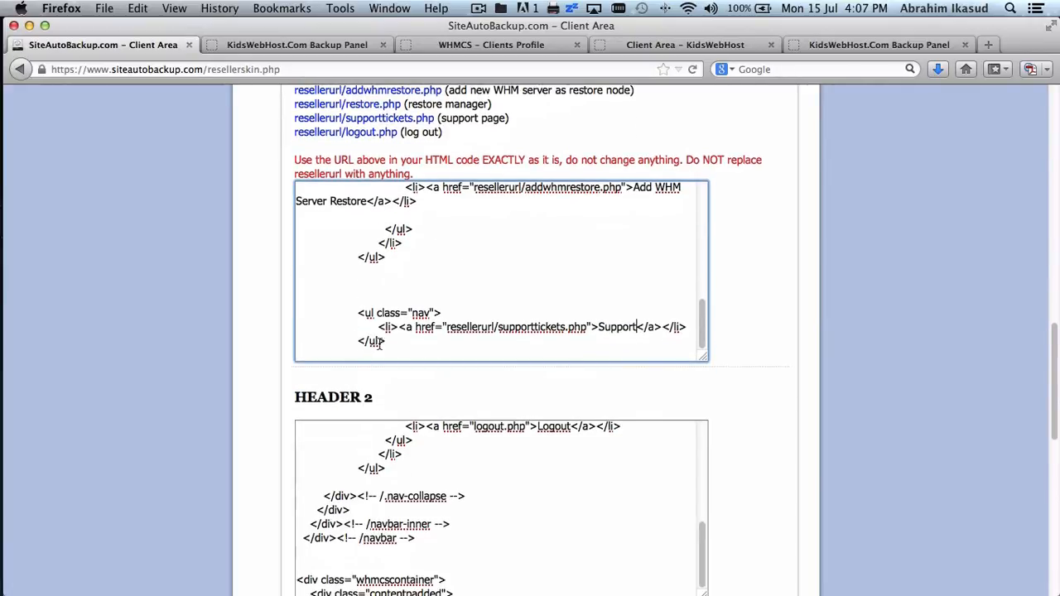
{"action": "left_click_drag", "start_coordinate": [387, 343], "coordinate": [280, 320]}
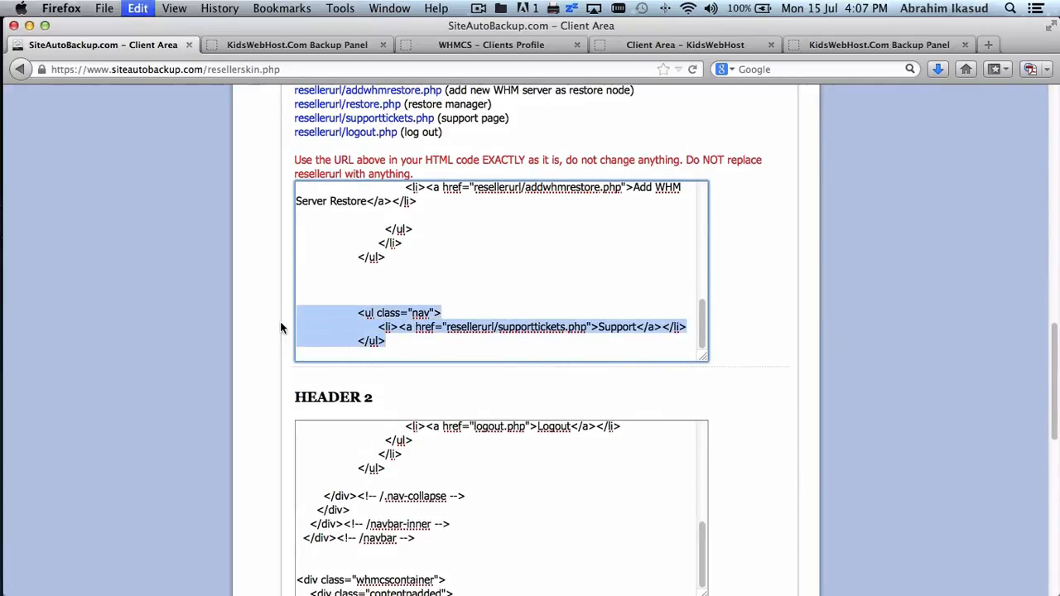
- Duplicate the Support nav block directly below itself
{"action": "key", "text": "cmd+c"}
{"action": "left_click", "coordinate": [390, 357]}
{"action": "key", "text": "Return"}
{"action": "key", "text": "Return"}
{"action": "key", "text": "cmd+v"}
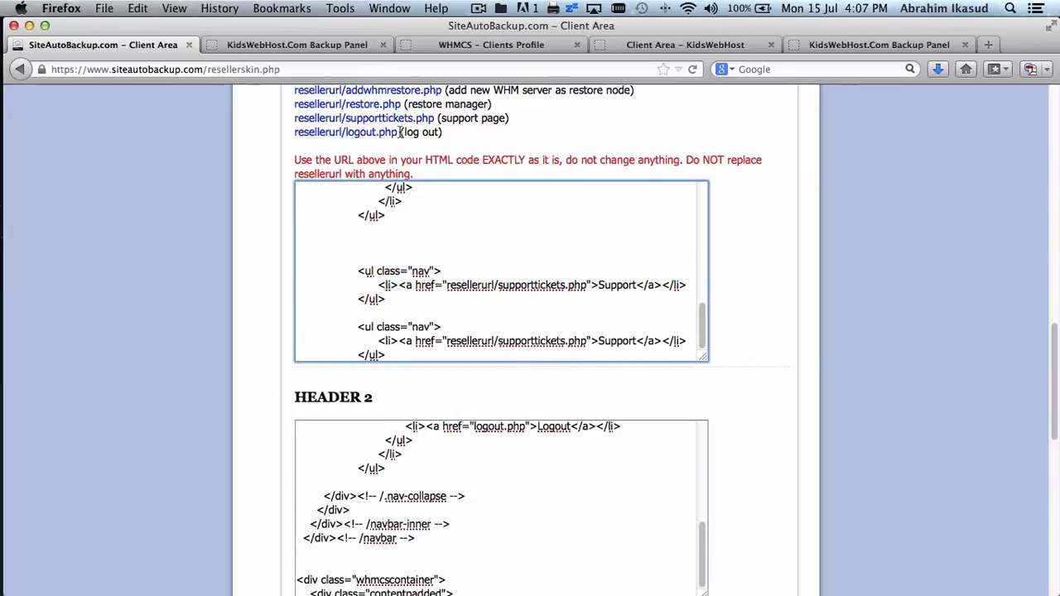
- Point the copied link to resellerurl/logout.php and retype its label as 'Logout'
{"action": "left_click_drag", "start_coordinate": [401, 132], "coordinate": [290, 134]}
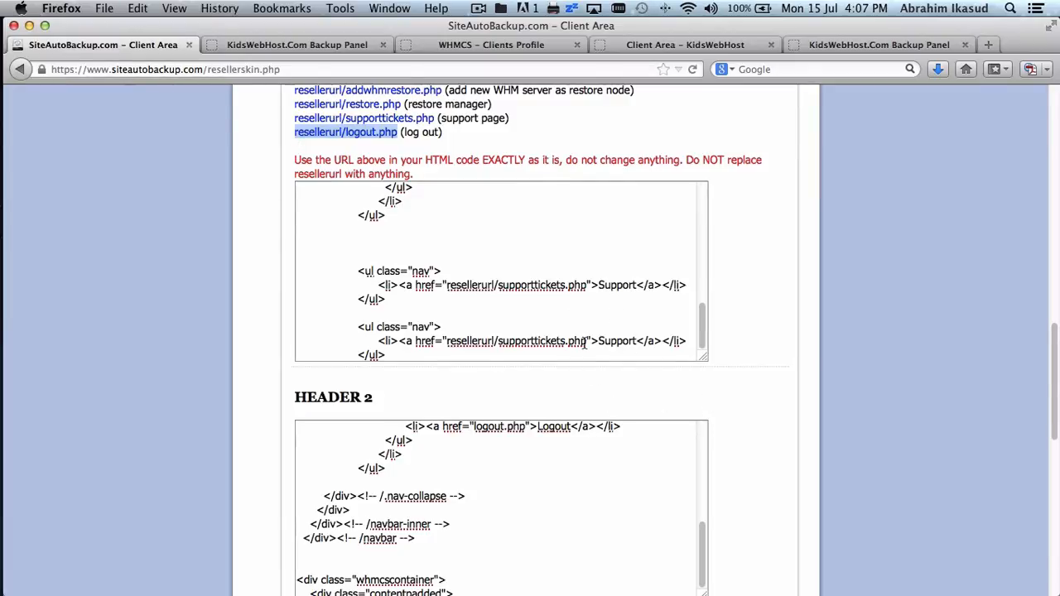
{"action": "scroll", "coordinate": [587, 314], "scroll_direction": "down", "scroll_amount": 1}
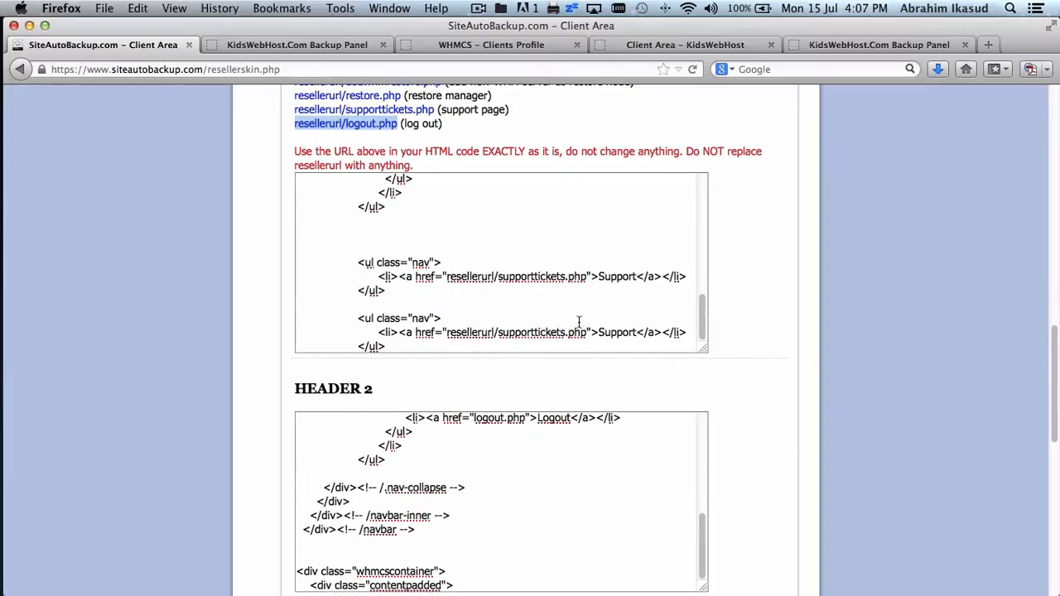
{"action": "left_click_drag", "start_coordinate": [587, 332], "coordinate": [447, 332]}
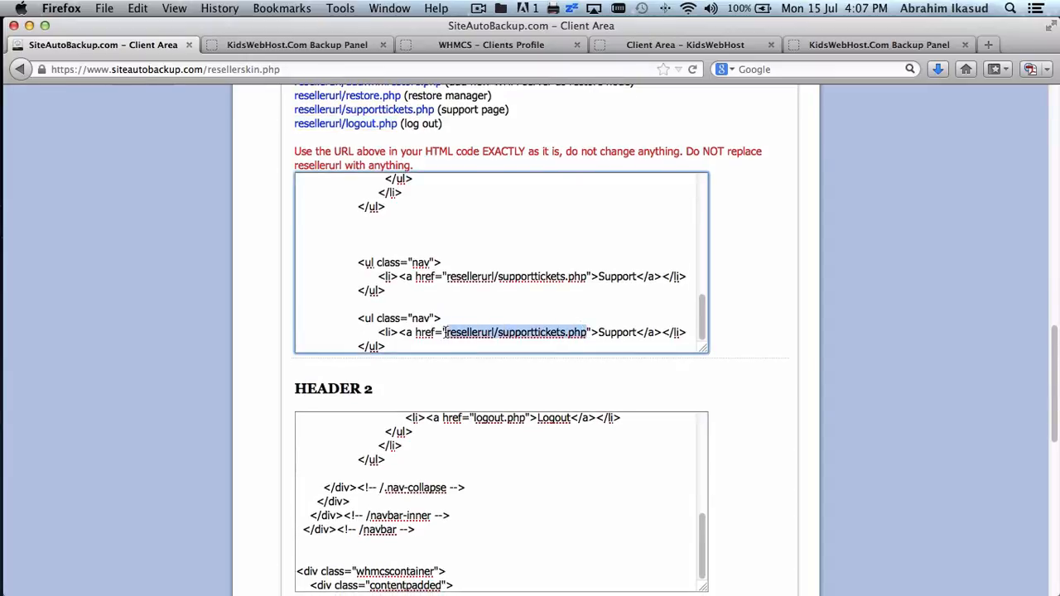
{"action": "key", "text": "super+v"}
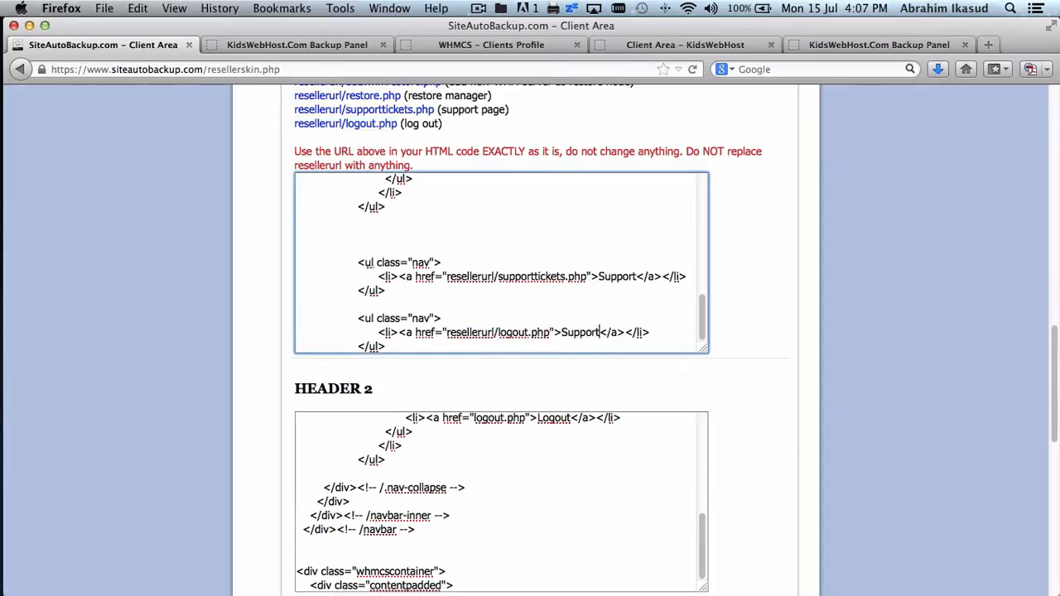
{"action": "left_click", "coordinate": [599, 332]}
{"action": "key", "text": "BackSpace"}
{"action": "key", "text": "BackSpace"}
{"action": "key", "text": "BackSpace"}
{"action": "key", "text": "BackSpace"}
{"action": "key", "text": "BackSpace"}
{"action": "key", "text": "BackSpace"}
{"action": "key", "text": "BackSpace"}
{"action": "type", "text": "Log"}
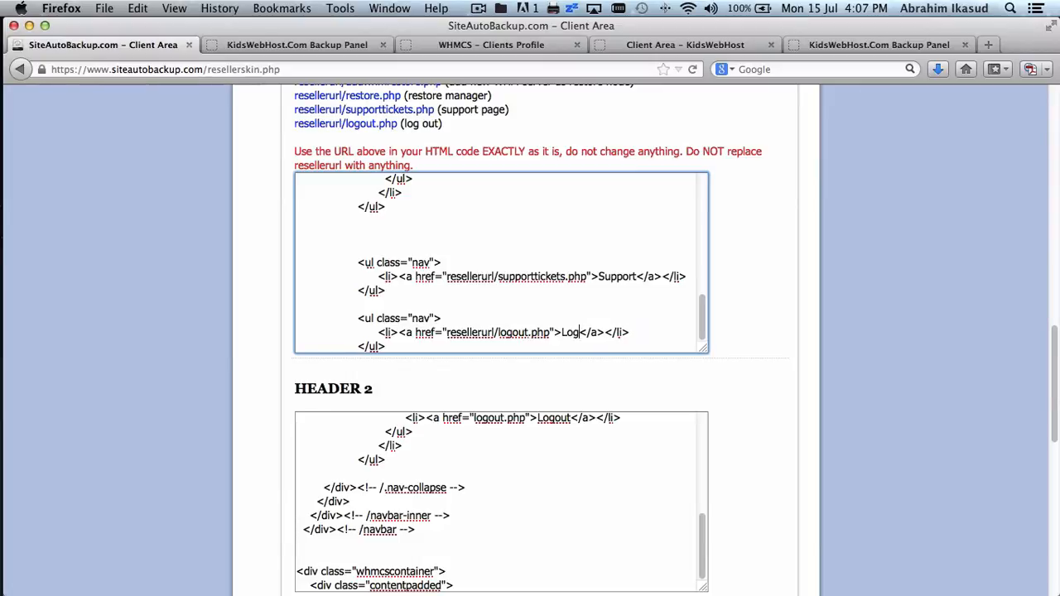
{"action": "type", "text": "out"}
{"action": "scroll", "coordinate": [986, 365], "scroll_direction": "down", "scroll_amount": 10}
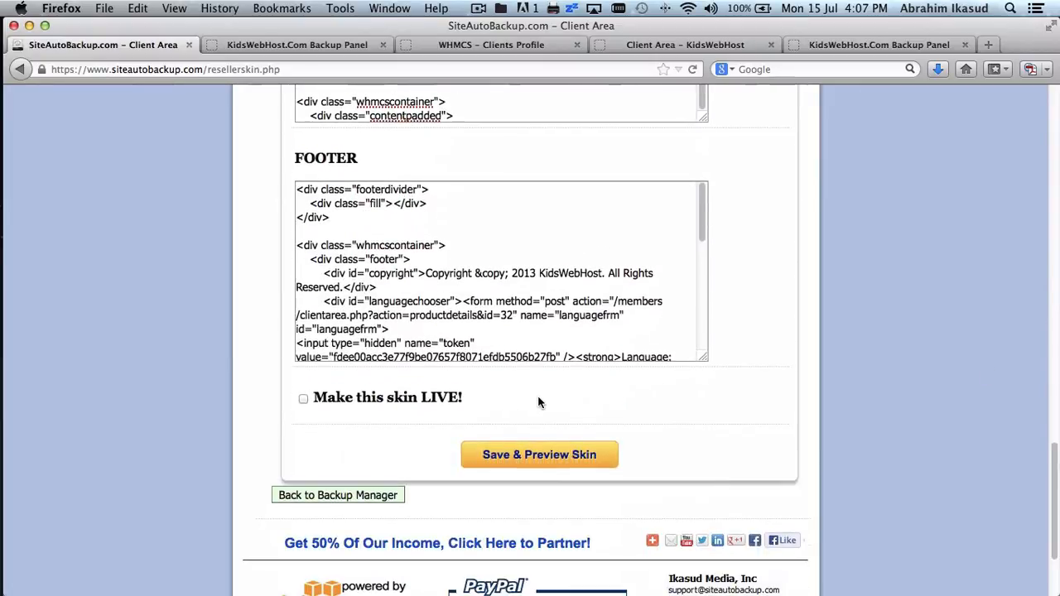
- Save and preview the skin, checking its Backup Manager and Restore menus
{"action": "left_click", "coordinate": [515, 460]}
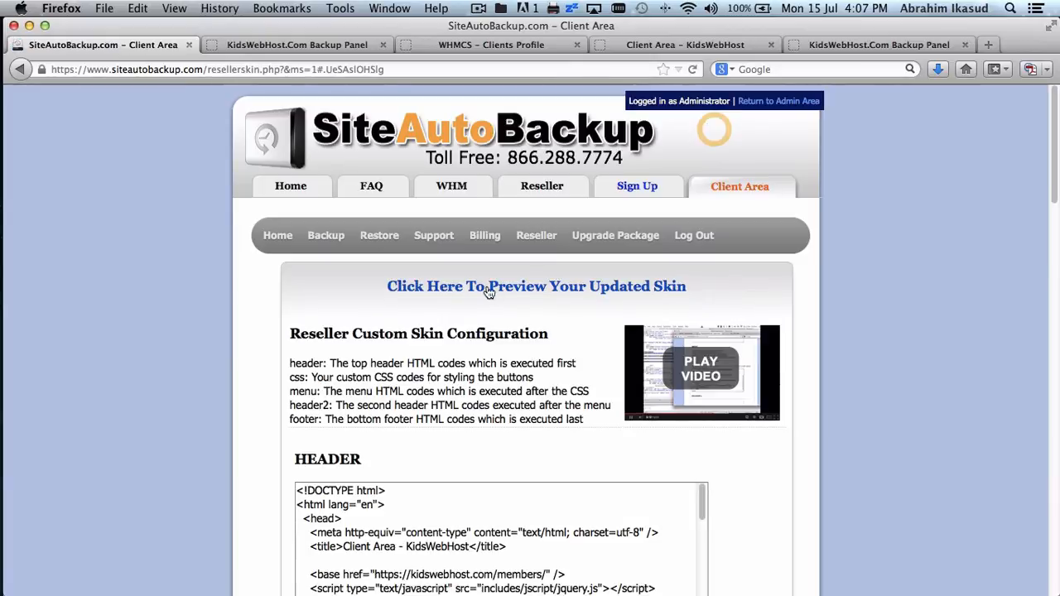
{"action": "left_click", "coordinate": [488, 289]}
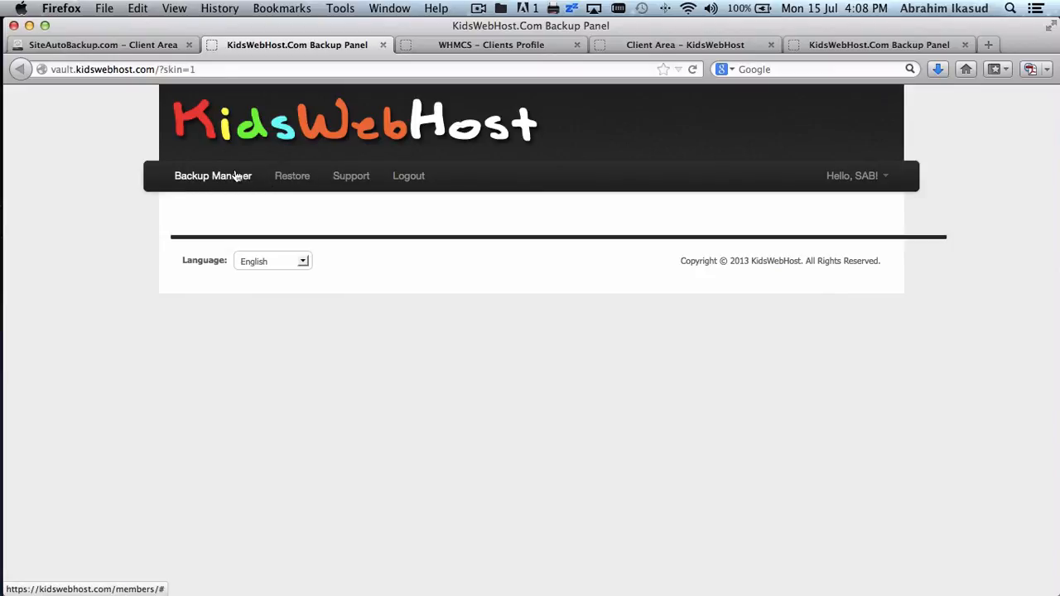
{"action": "left_click", "coordinate": [235, 179]}
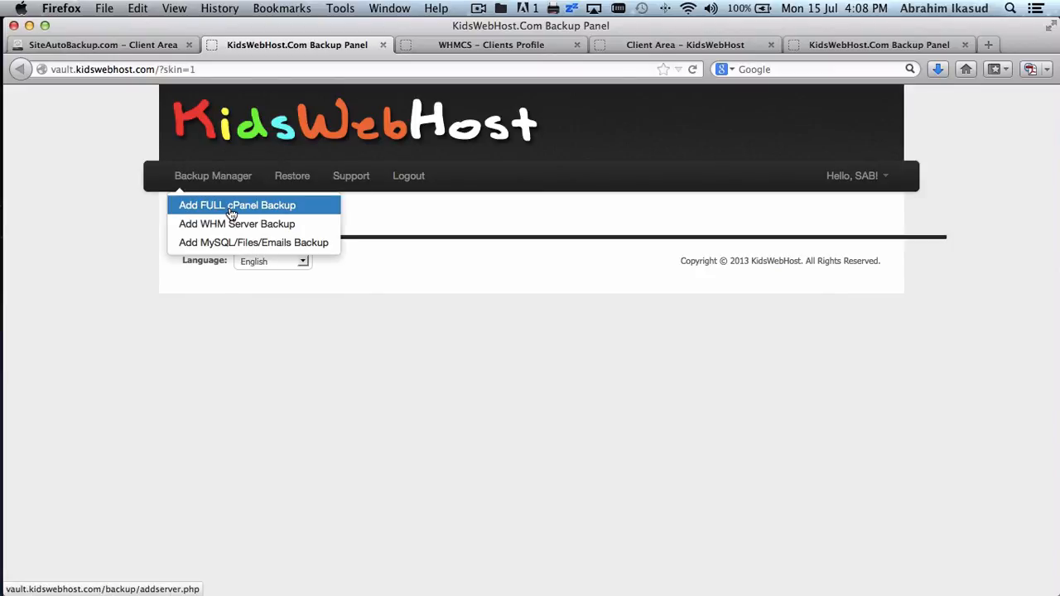
{"action": "left_click", "coordinate": [294, 177]}
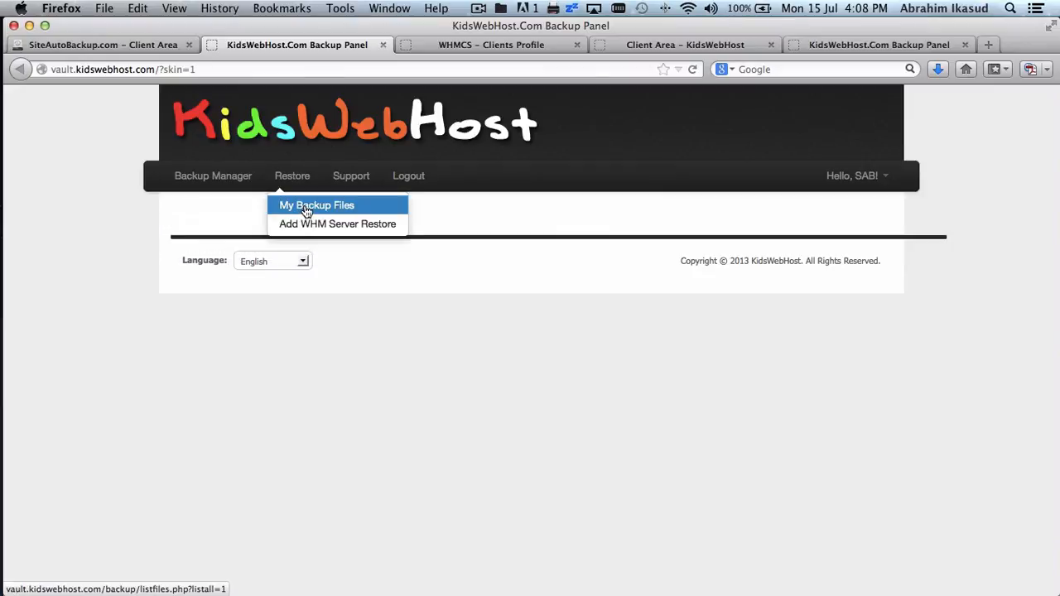
{"action": "left_click", "coordinate": [212, 179]}
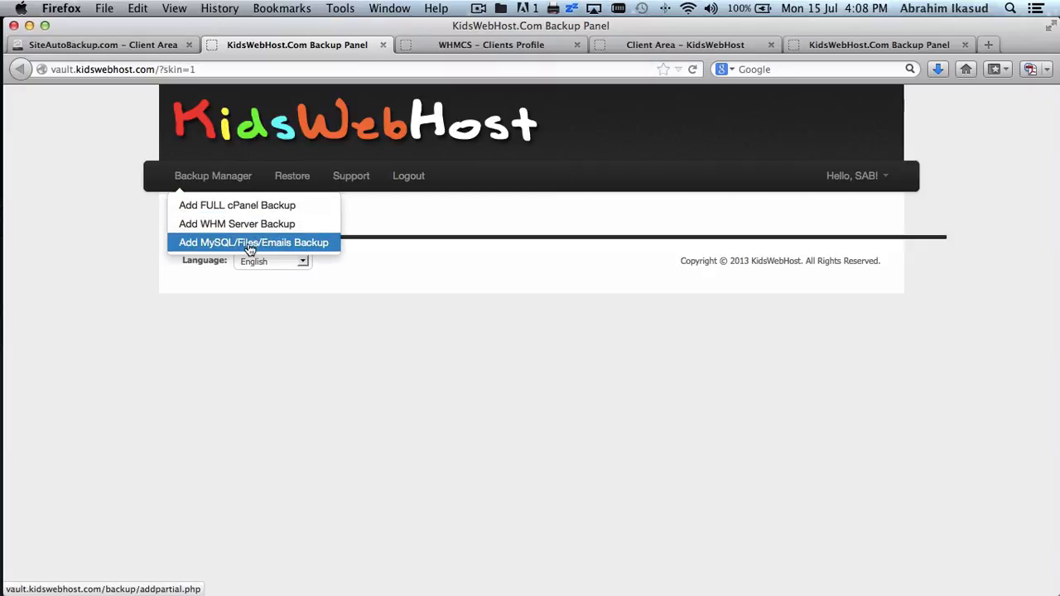
{"action": "left_click", "coordinate": [437, 239]}
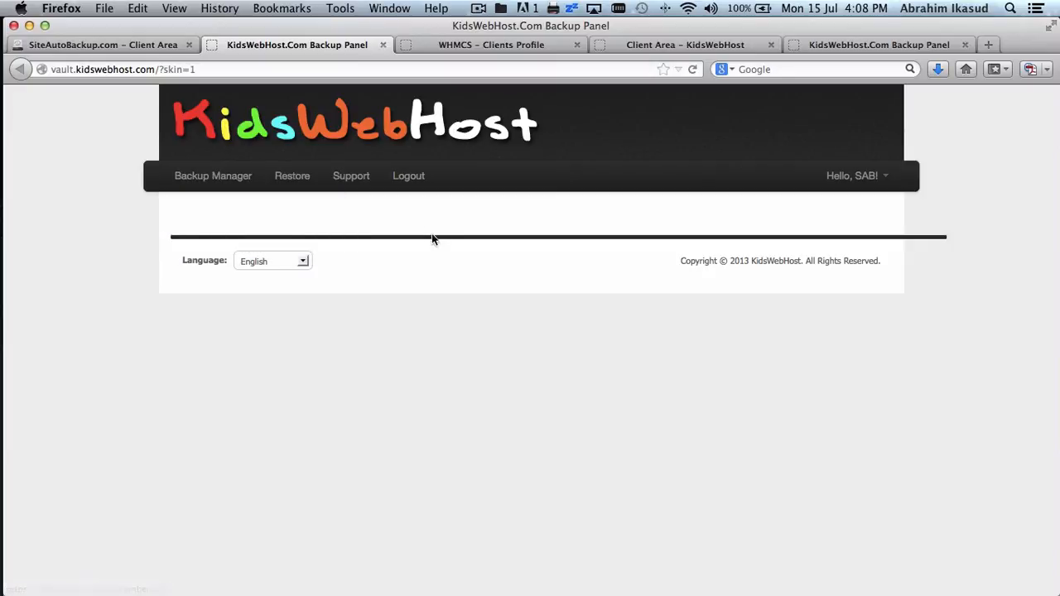
{"action": "left_click", "coordinate": [107, 46]}
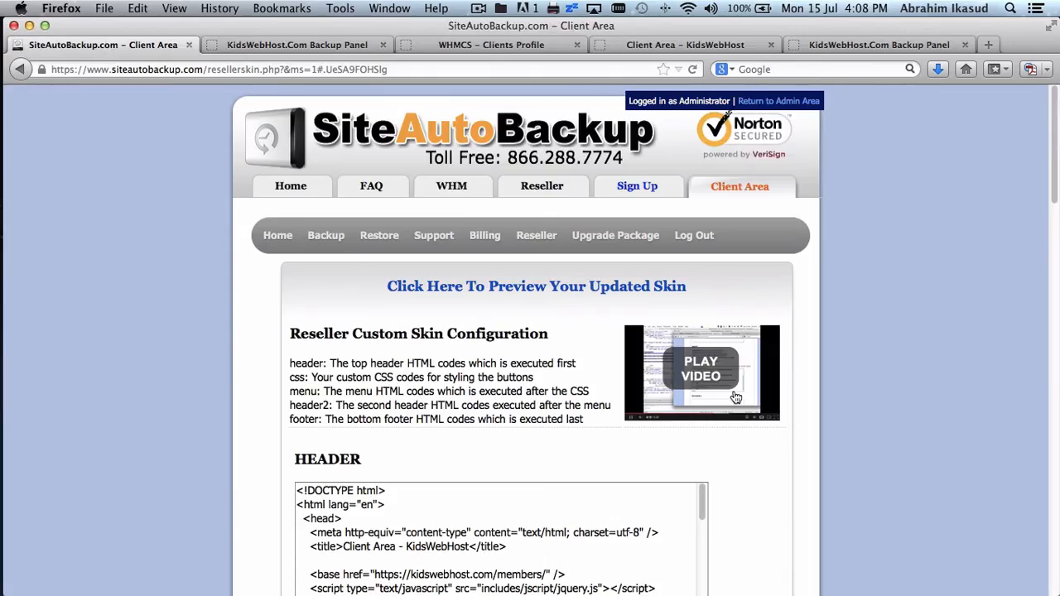
- Tick 'Make this skin LIVE!', save, and review the reloaded page's new menus
{"action": "scroll", "coordinate": [818, 390], "scroll_direction": "down", "scroll_amount": 15}
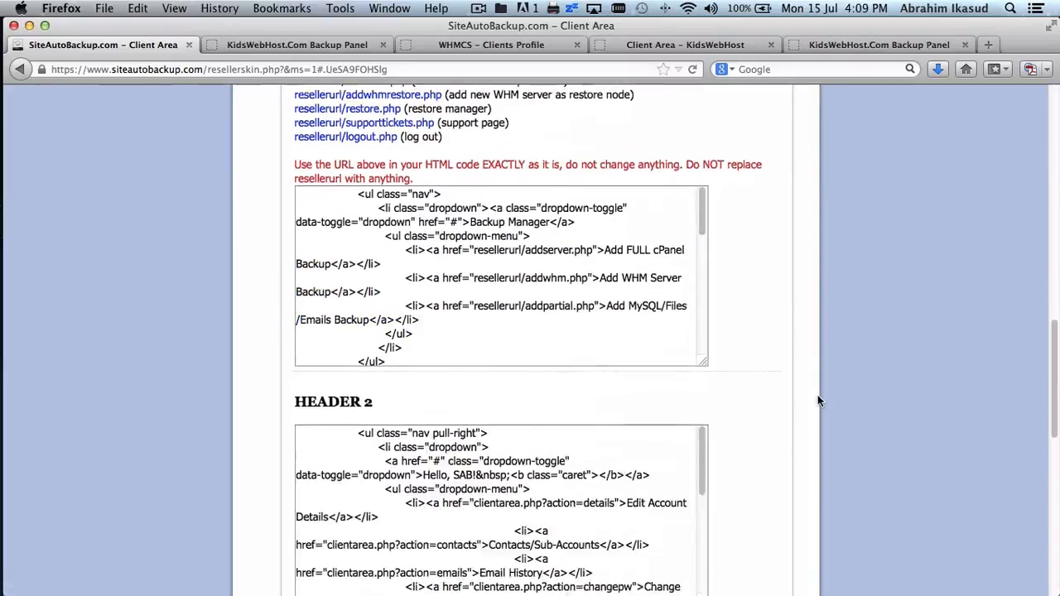
{"action": "scroll", "coordinate": [428, 479], "scroll_direction": "down", "scroll_amount": 10}
{"action": "scroll", "coordinate": [740, 434], "scroll_direction": "down", "scroll_amount": 10}
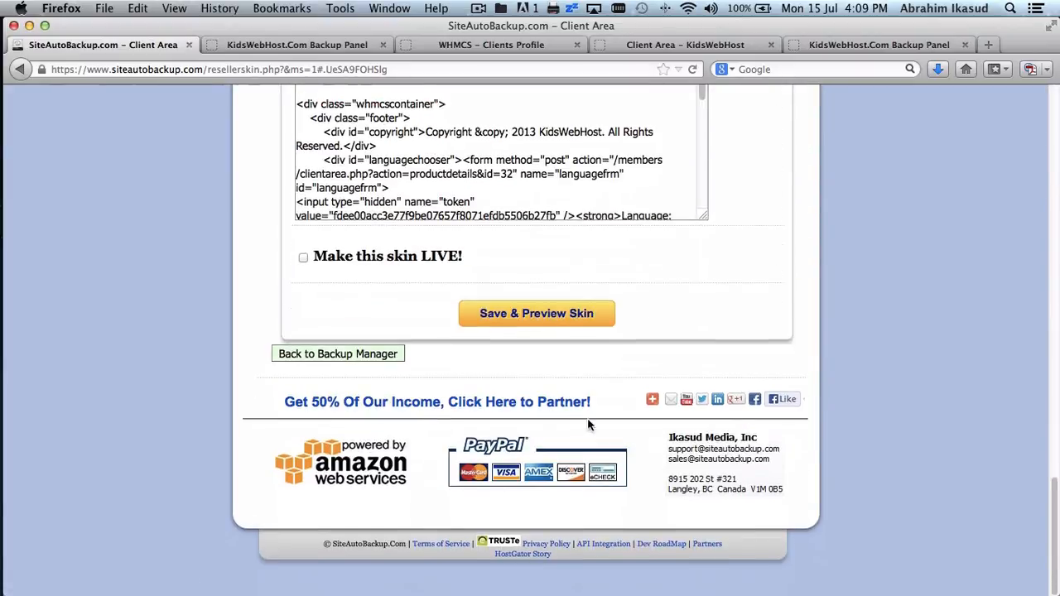
{"action": "left_click", "coordinate": [303, 258]}
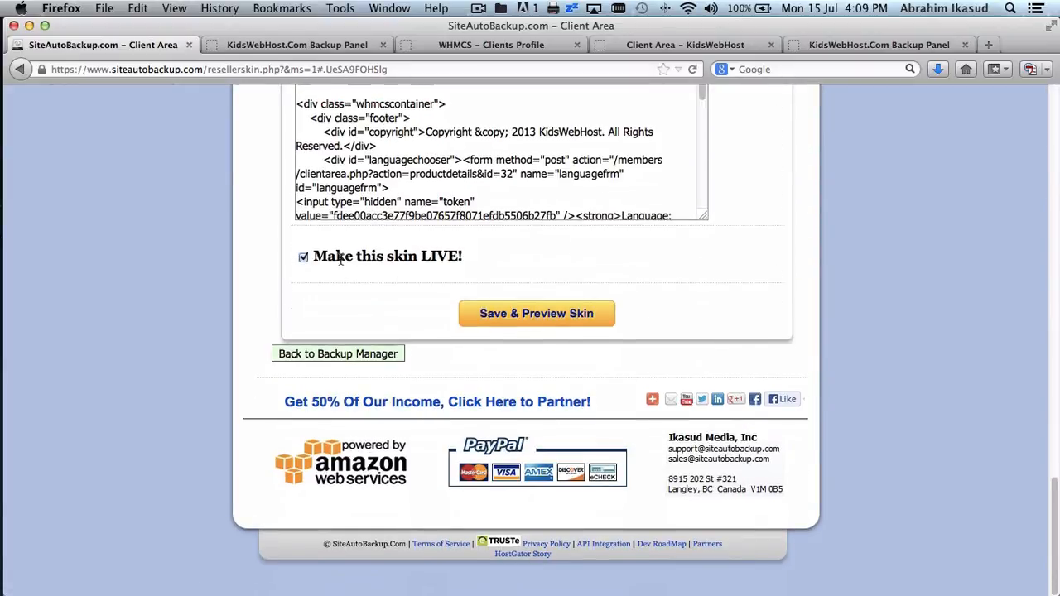
{"action": "left_click", "coordinate": [515, 316]}
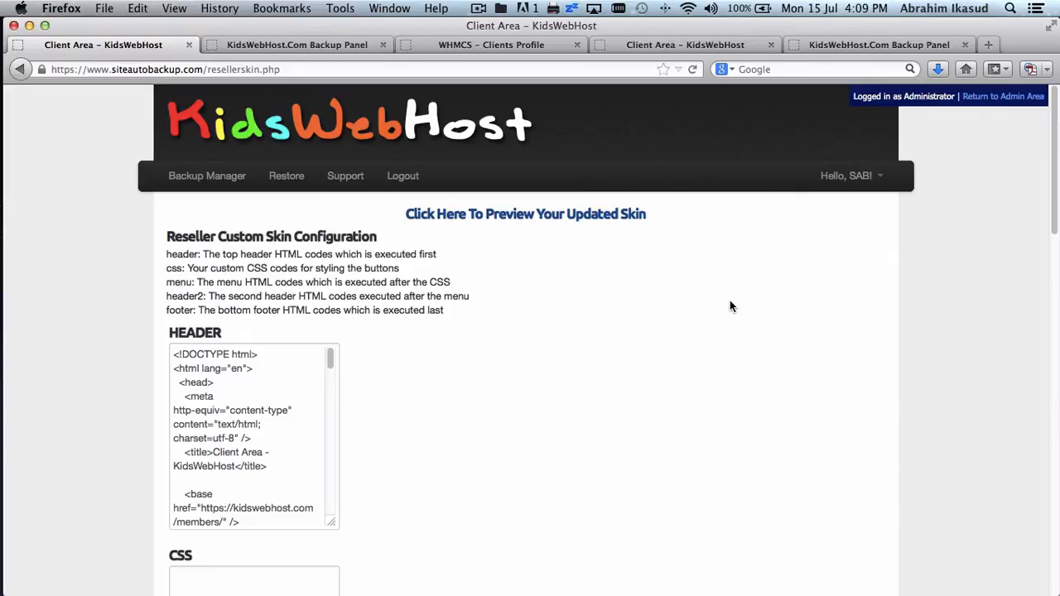
{"action": "scroll", "coordinate": [730, 303], "scroll_direction": "down", "scroll_amount": 15}
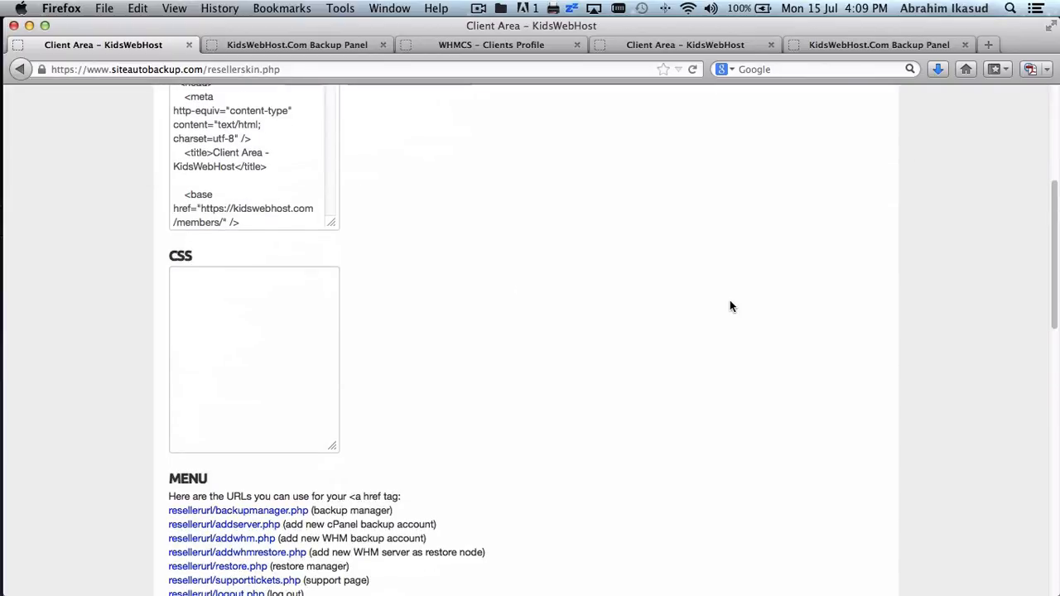
{"action": "scroll", "coordinate": [729, 307], "scroll_direction": "down", "scroll_amount": 4}
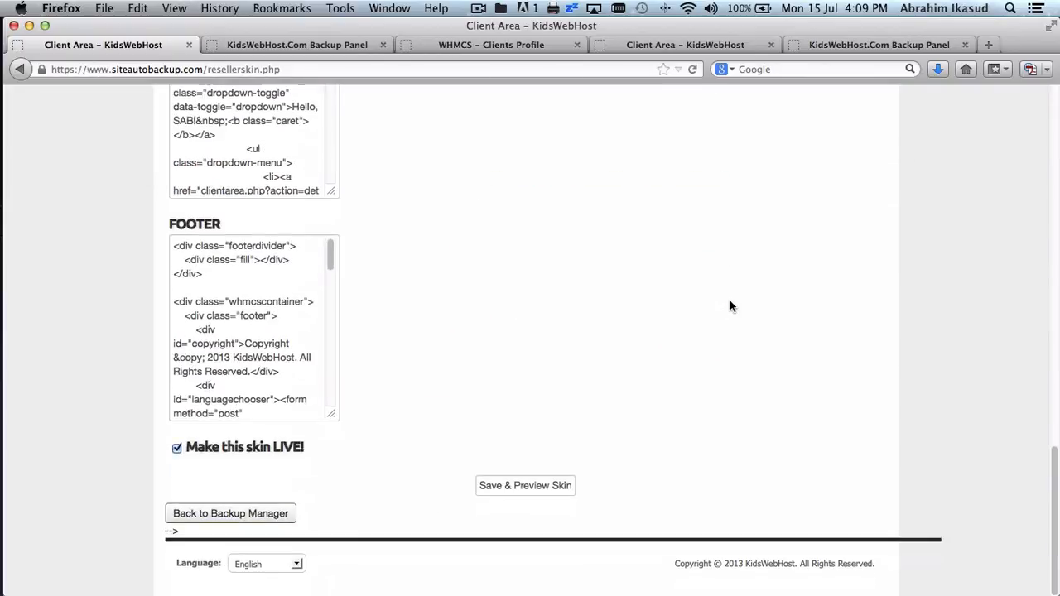
{"action": "scroll", "coordinate": [730, 306], "scroll_direction": "up", "scroll_amount": 20}
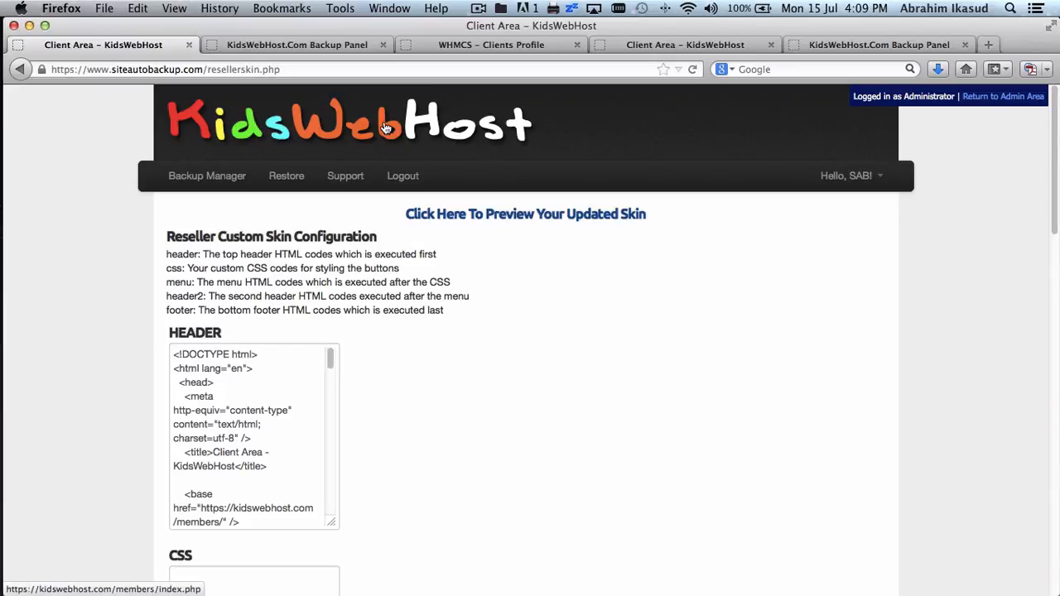
- Close the stale client area and backup panel tabs
{"action": "left_click", "coordinate": [189, 45]}
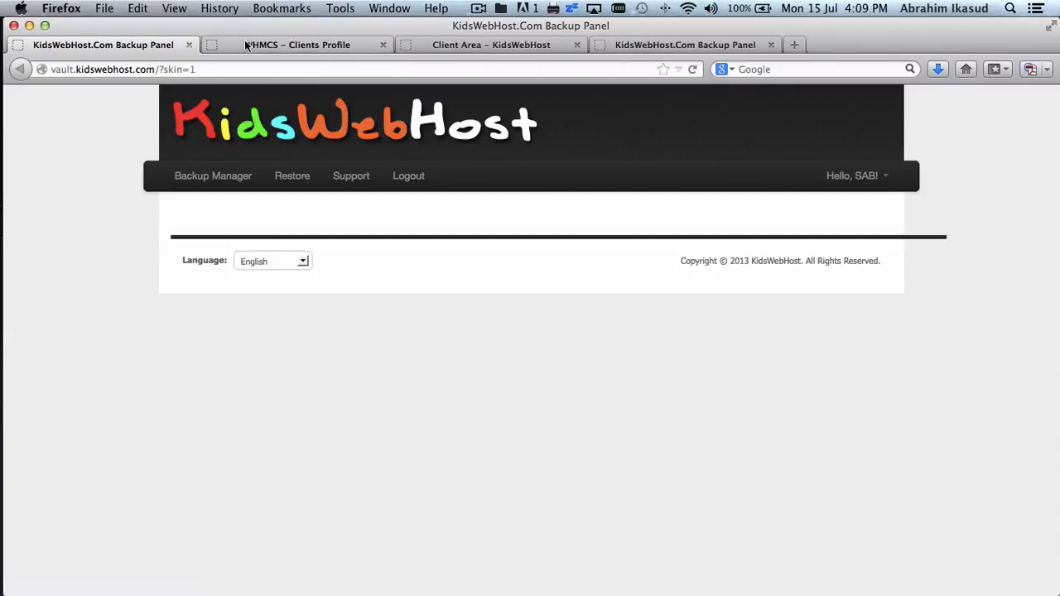
{"action": "left_click", "coordinate": [188, 44]}
{"action": "left_click", "coordinate": [245, 45]}
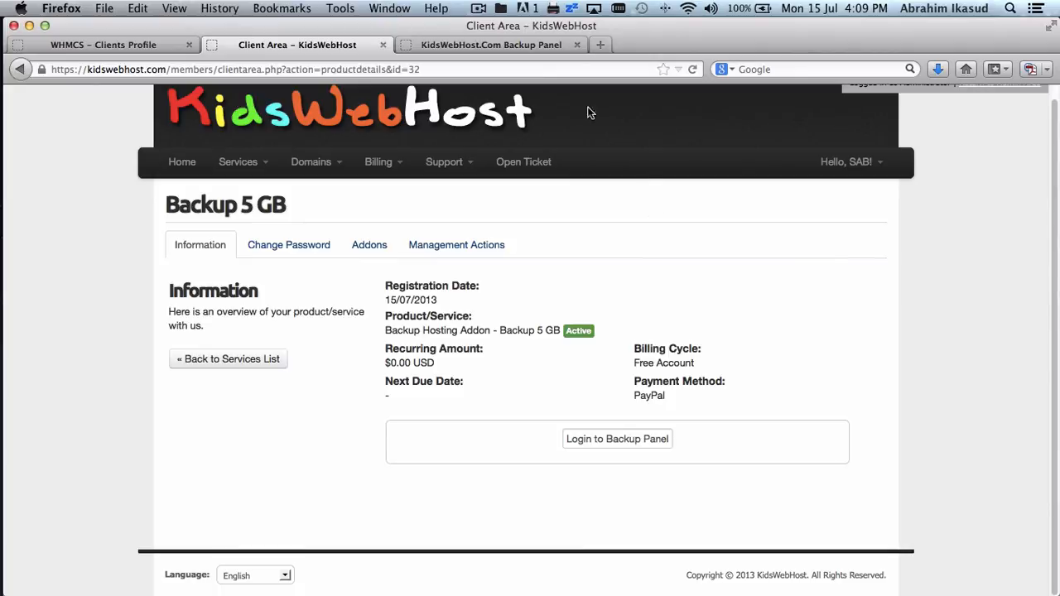
{"action": "left_click", "coordinate": [577, 45]}
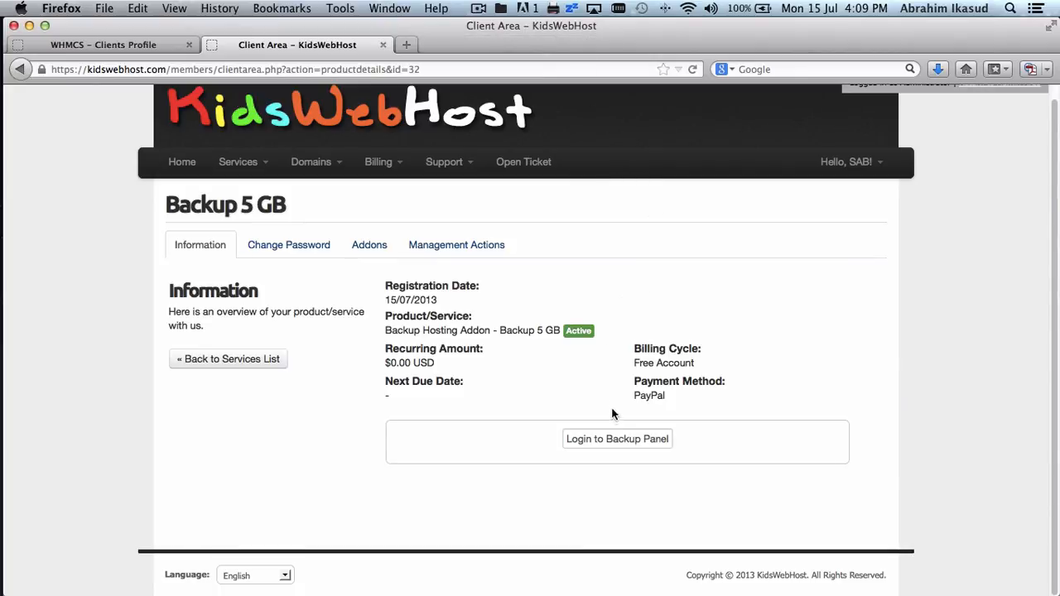
- Log into the Backup Panel from the Backup 5 GB service, accepting the security warning
{"action": "left_click", "coordinate": [613, 439]}
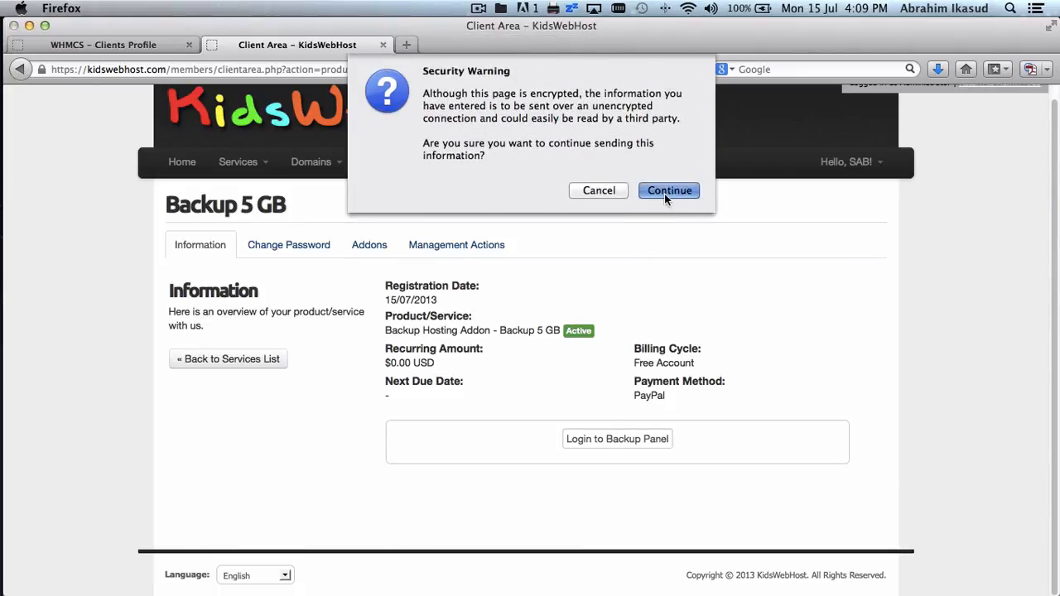
{"action": "left_click", "coordinate": [664, 192]}
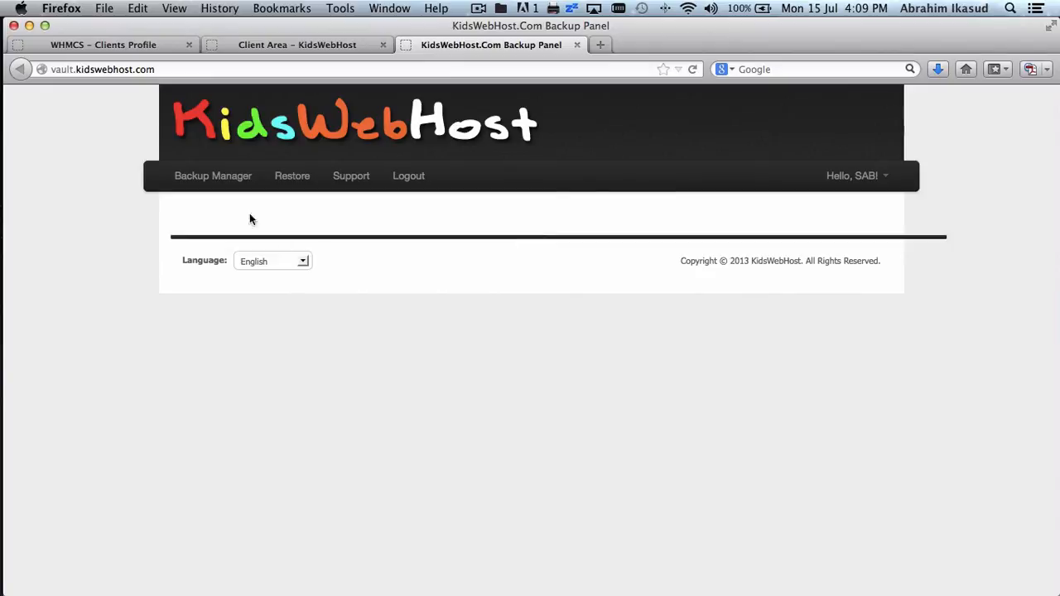
{"action": "left_click", "coordinate": [234, 179]}
- Open the full cPanel, WHM server and MySQL/Files/Emails backup forms from Backup Manager
{"action": "left_click", "coordinate": [321, 224]}
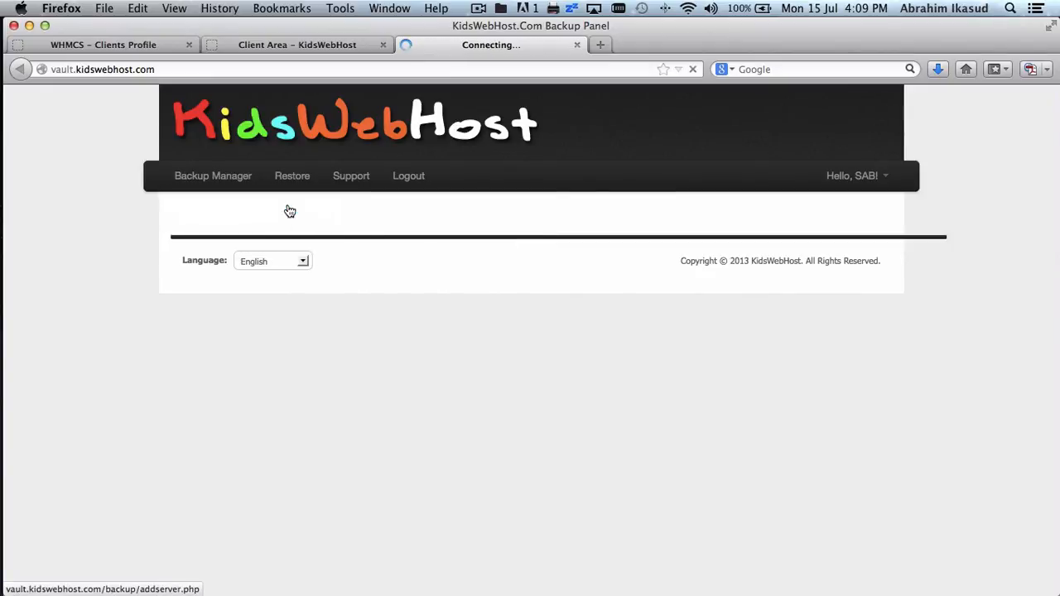
{"action": "scroll", "coordinate": [439, 253], "scroll_direction": "down", "scroll_amount": 10}
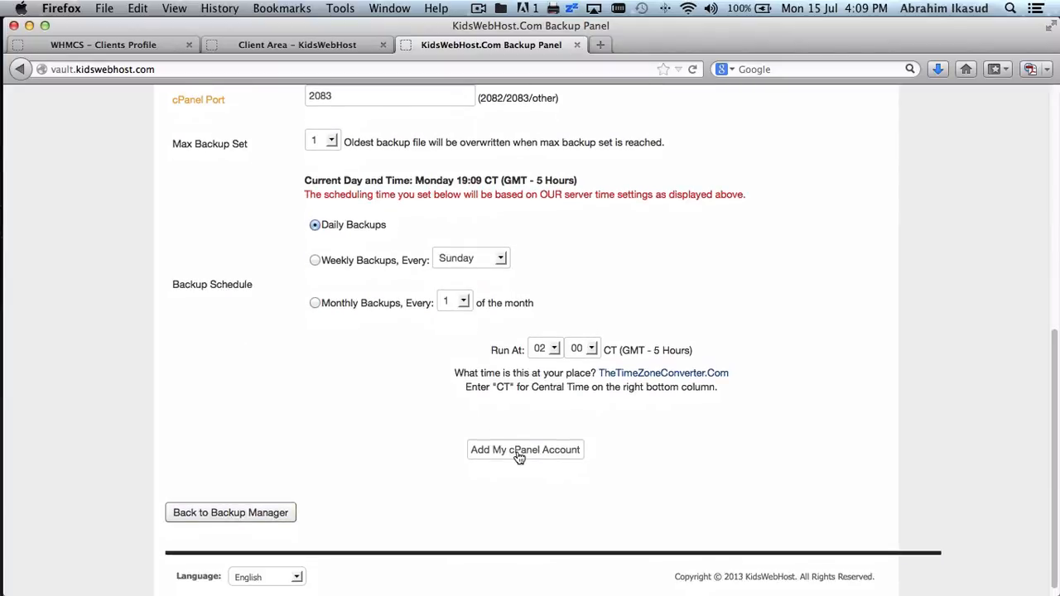
{"action": "scroll", "coordinate": [530, 237], "scroll_direction": "up", "scroll_amount": 10}
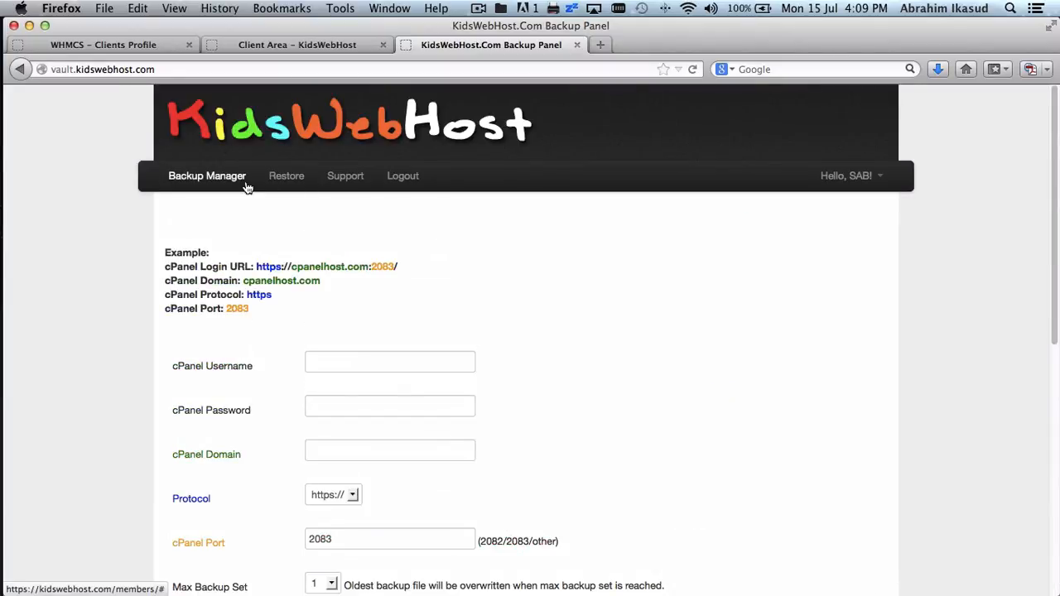
{"action": "mouse_move", "coordinate": [247, 186]}
{"action": "left_click", "coordinate": [252, 225]}
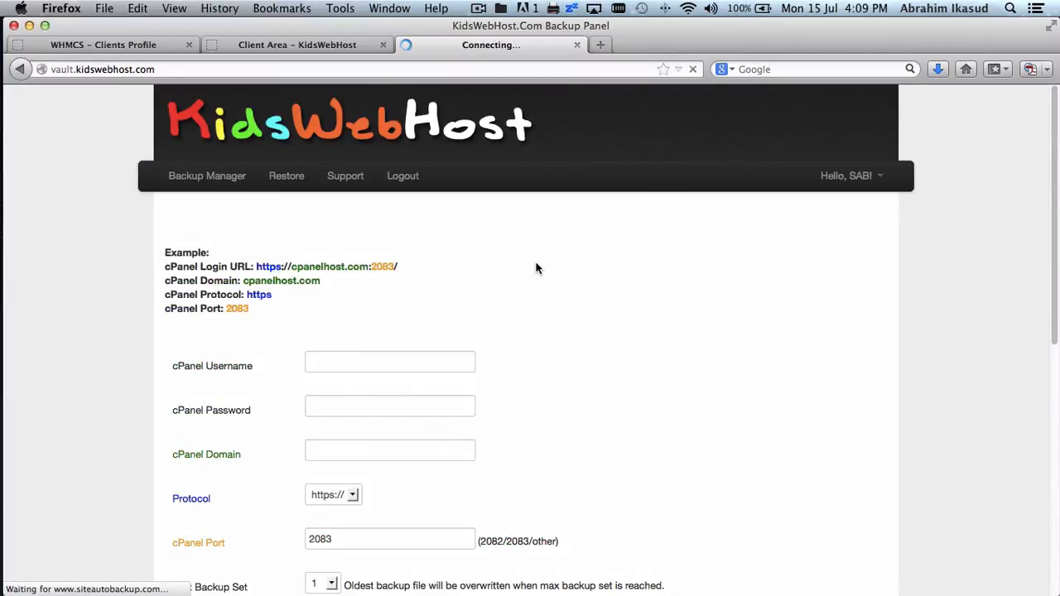
{"action": "scroll", "coordinate": [656, 306], "scroll_direction": "down", "scroll_amount": 10}
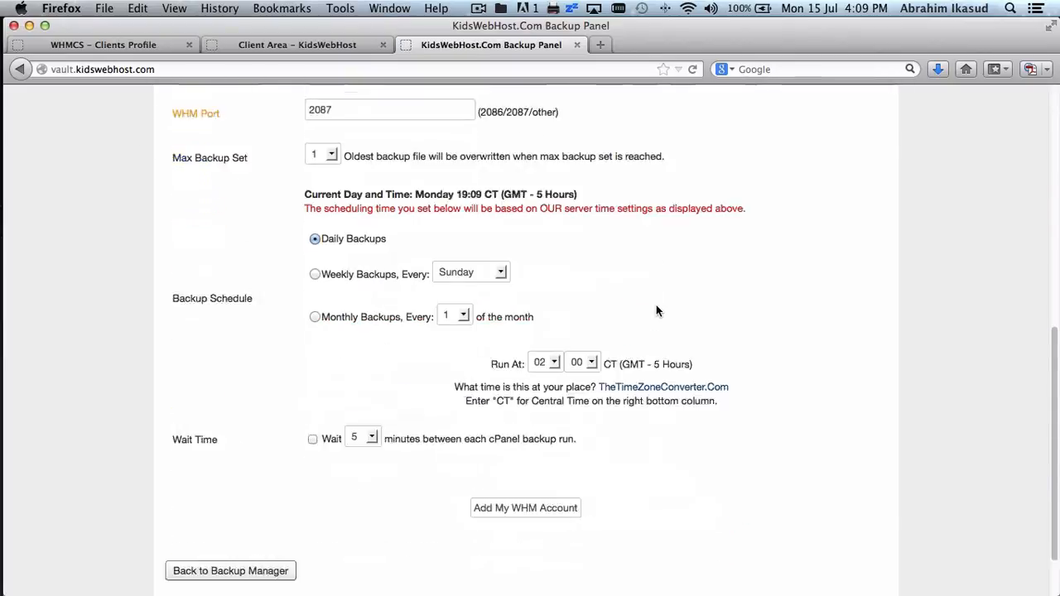
{"action": "scroll", "coordinate": [656, 306], "scroll_direction": "up", "scroll_amount": 10}
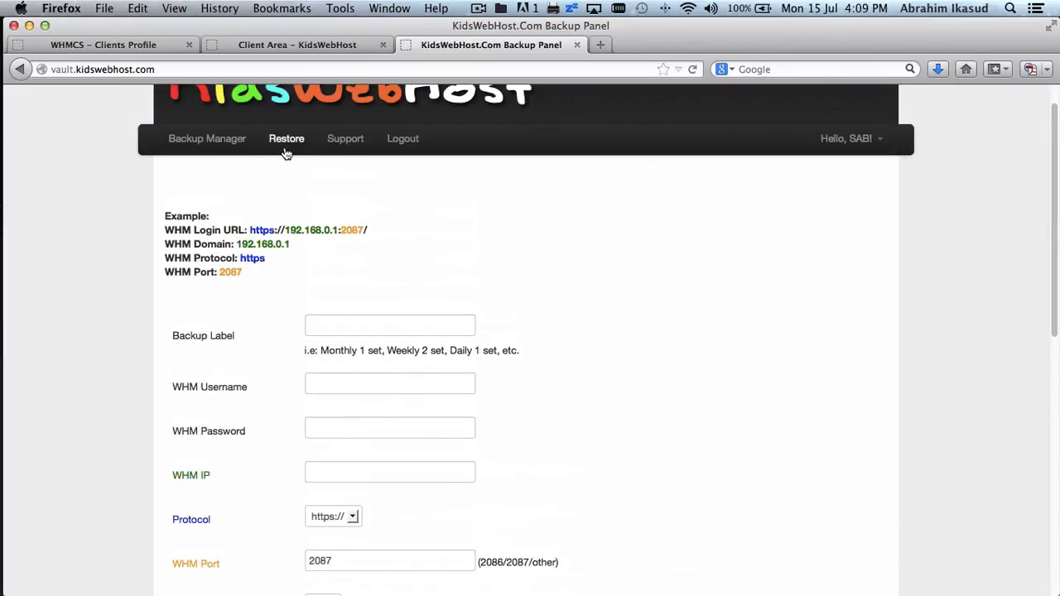
{"action": "mouse_move", "coordinate": [207, 143]}
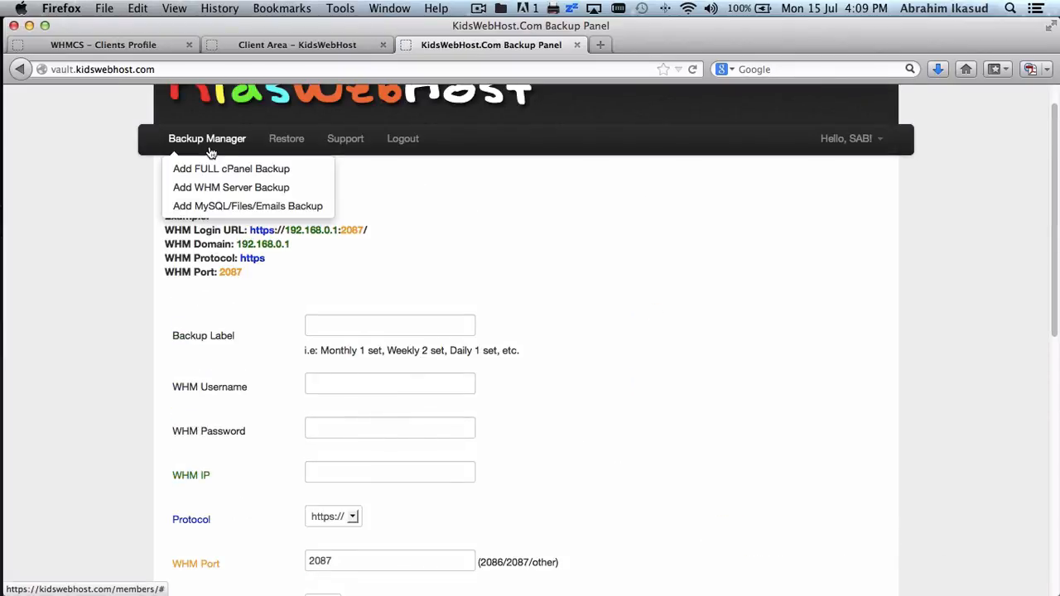
{"action": "left_click", "coordinate": [234, 212]}
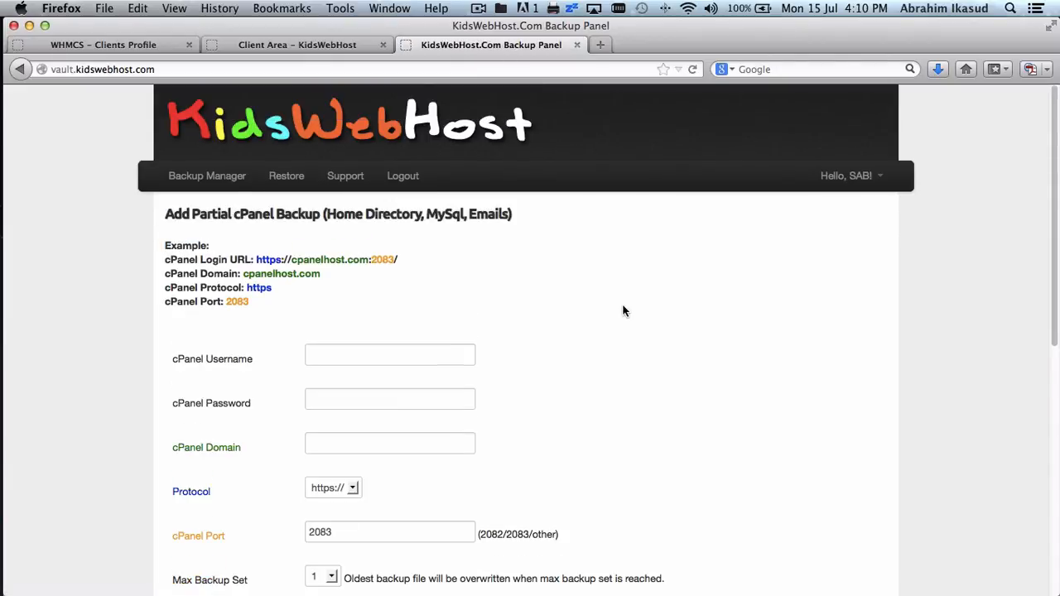
{"action": "scroll", "coordinate": [623, 310], "scroll_direction": "down", "scroll_amount": 5}
{"action": "scroll", "coordinate": [624, 308], "scroll_direction": "up", "scroll_amount": 5}
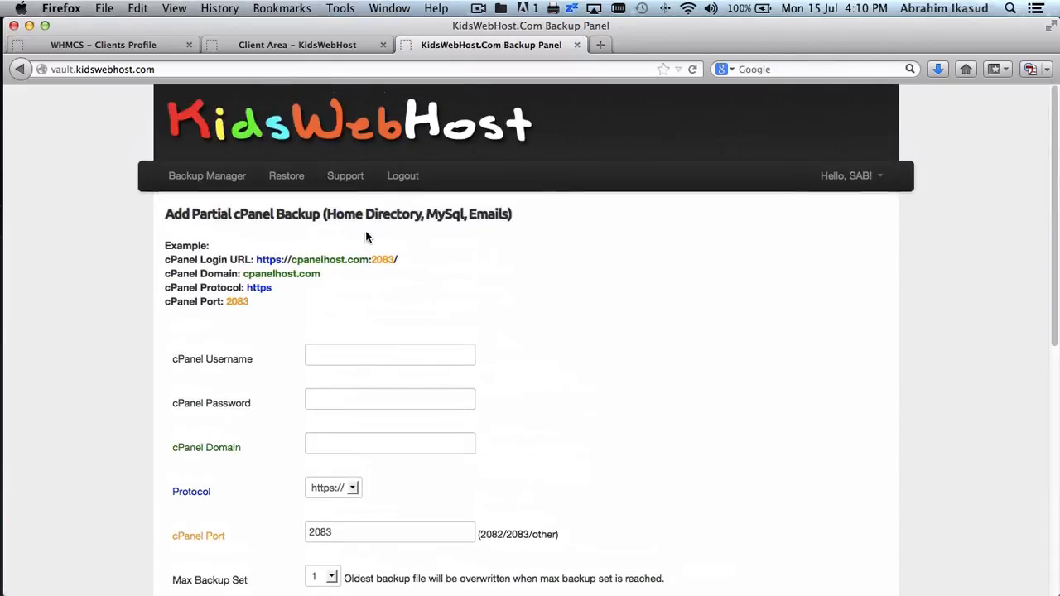
- Visit Restore > My Backup Files and the Support tickets page, then log out
{"action": "left_click", "coordinate": [301, 178]}
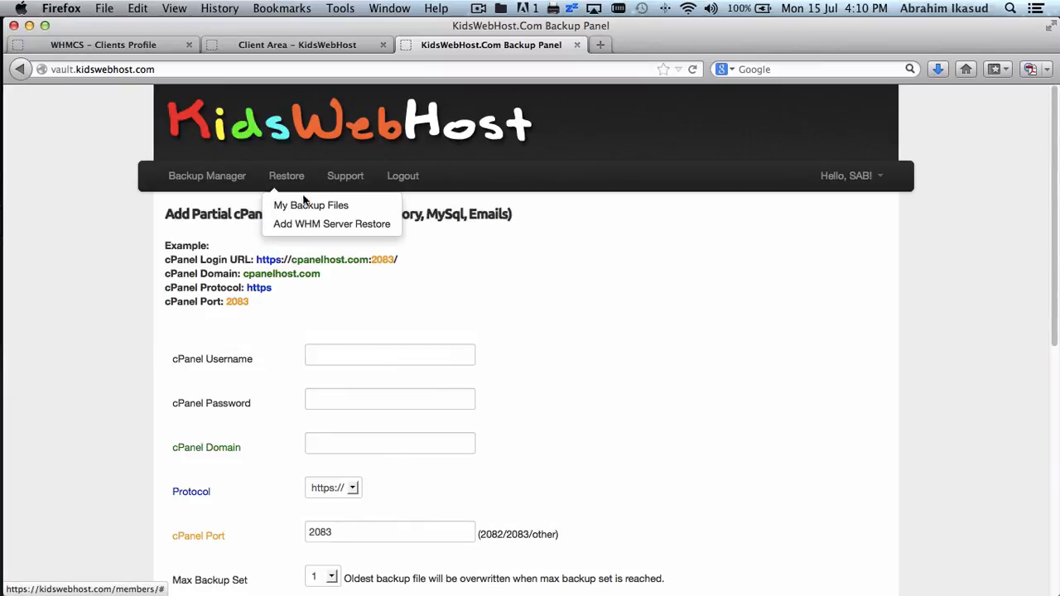
{"action": "left_click", "coordinate": [304, 204]}
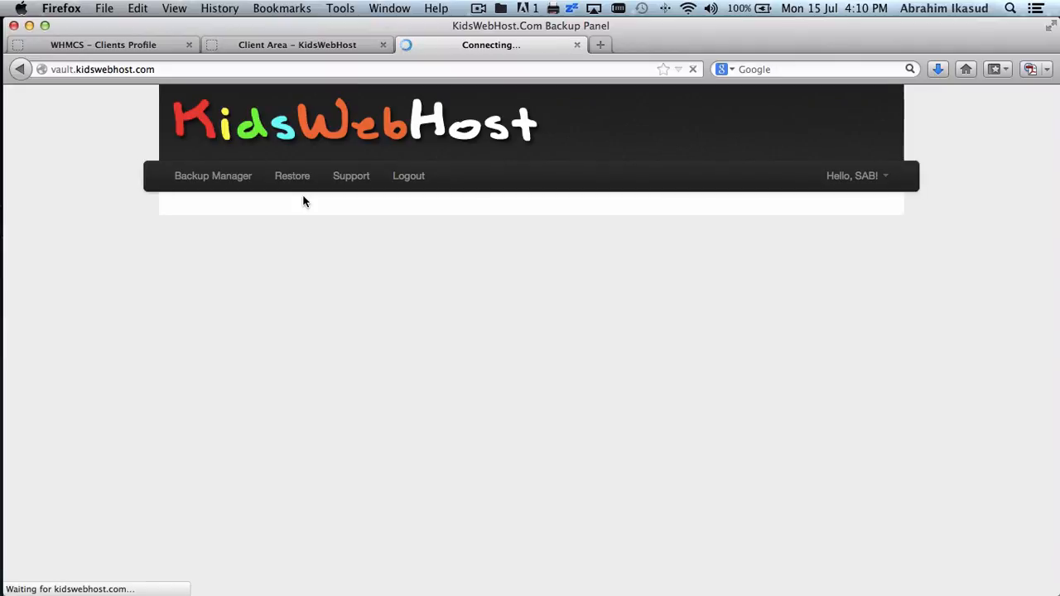
{"action": "scroll", "coordinate": [303, 197], "scroll_direction": "down", "scroll_amount": 10}
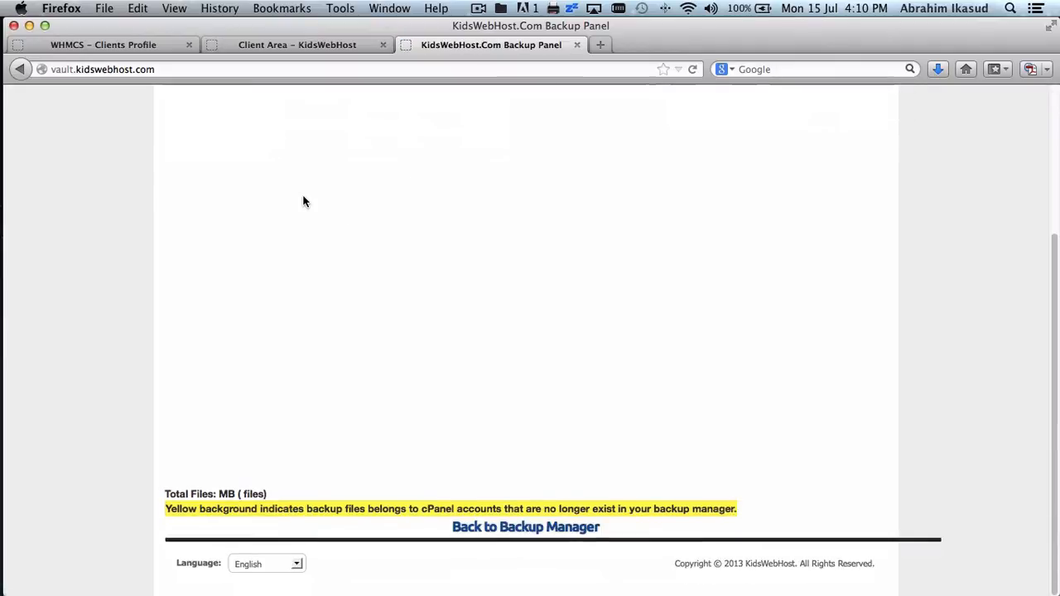
{"action": "scroll", "coordinate": [303, 197], "scroll_direction": "up", "scroll_amount": 10}
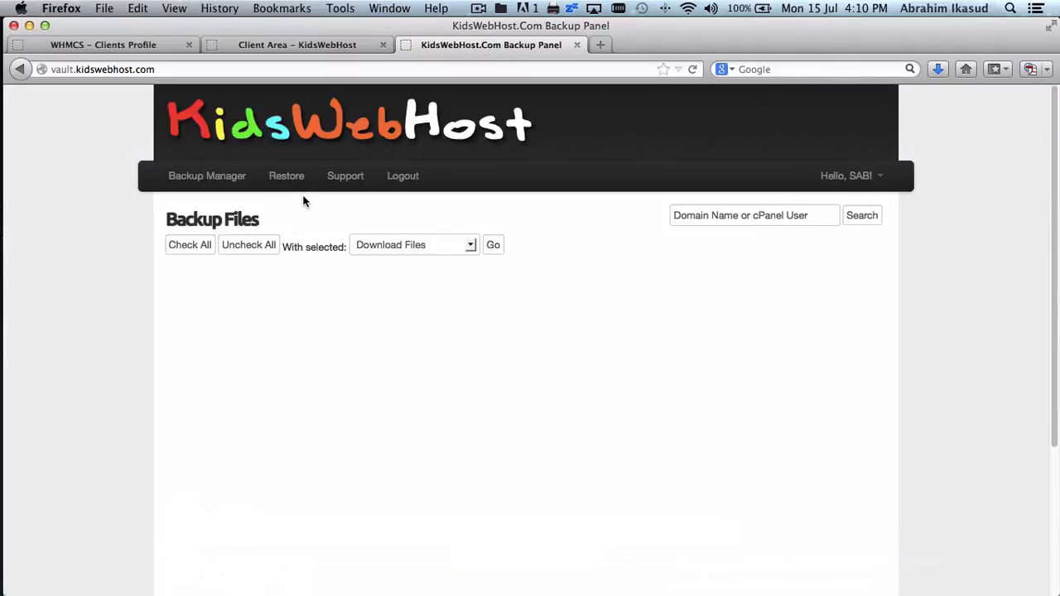
{"action": "left_click", "coordinate": [346, 177]}
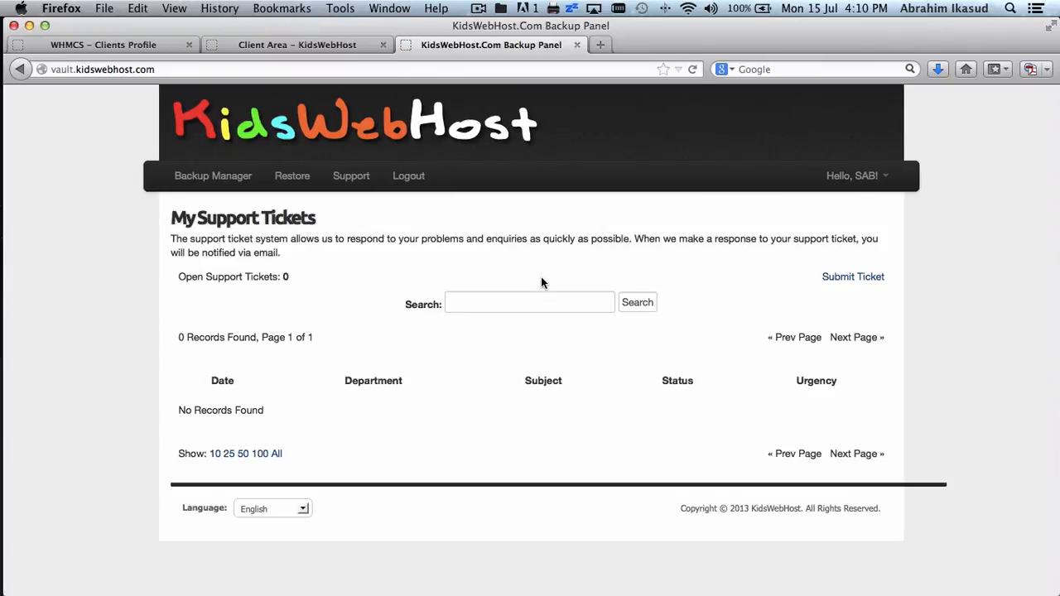
{"action": "left_click", "coordinate": [410, 178]}
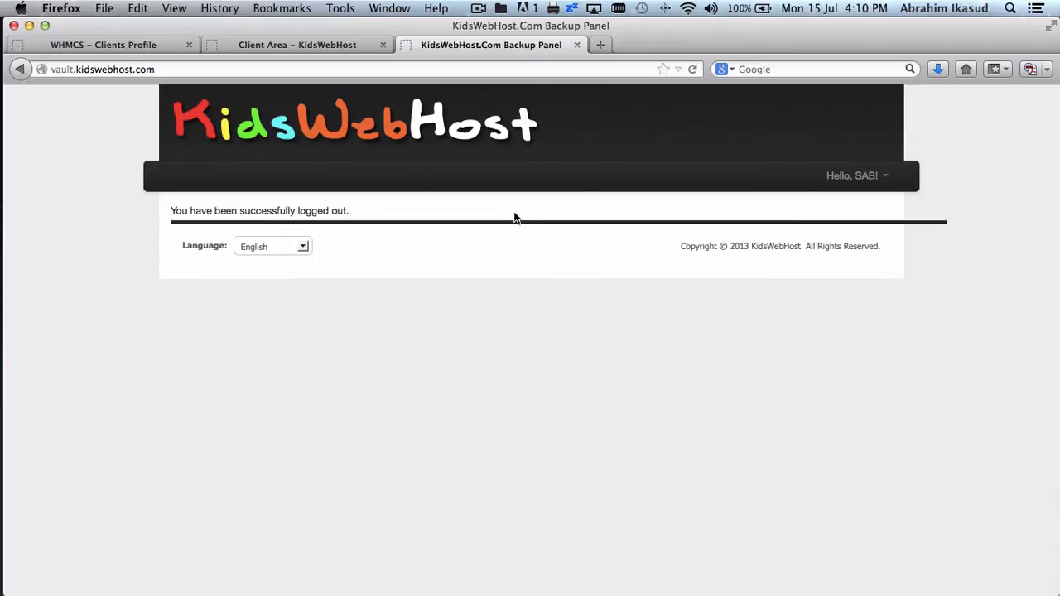